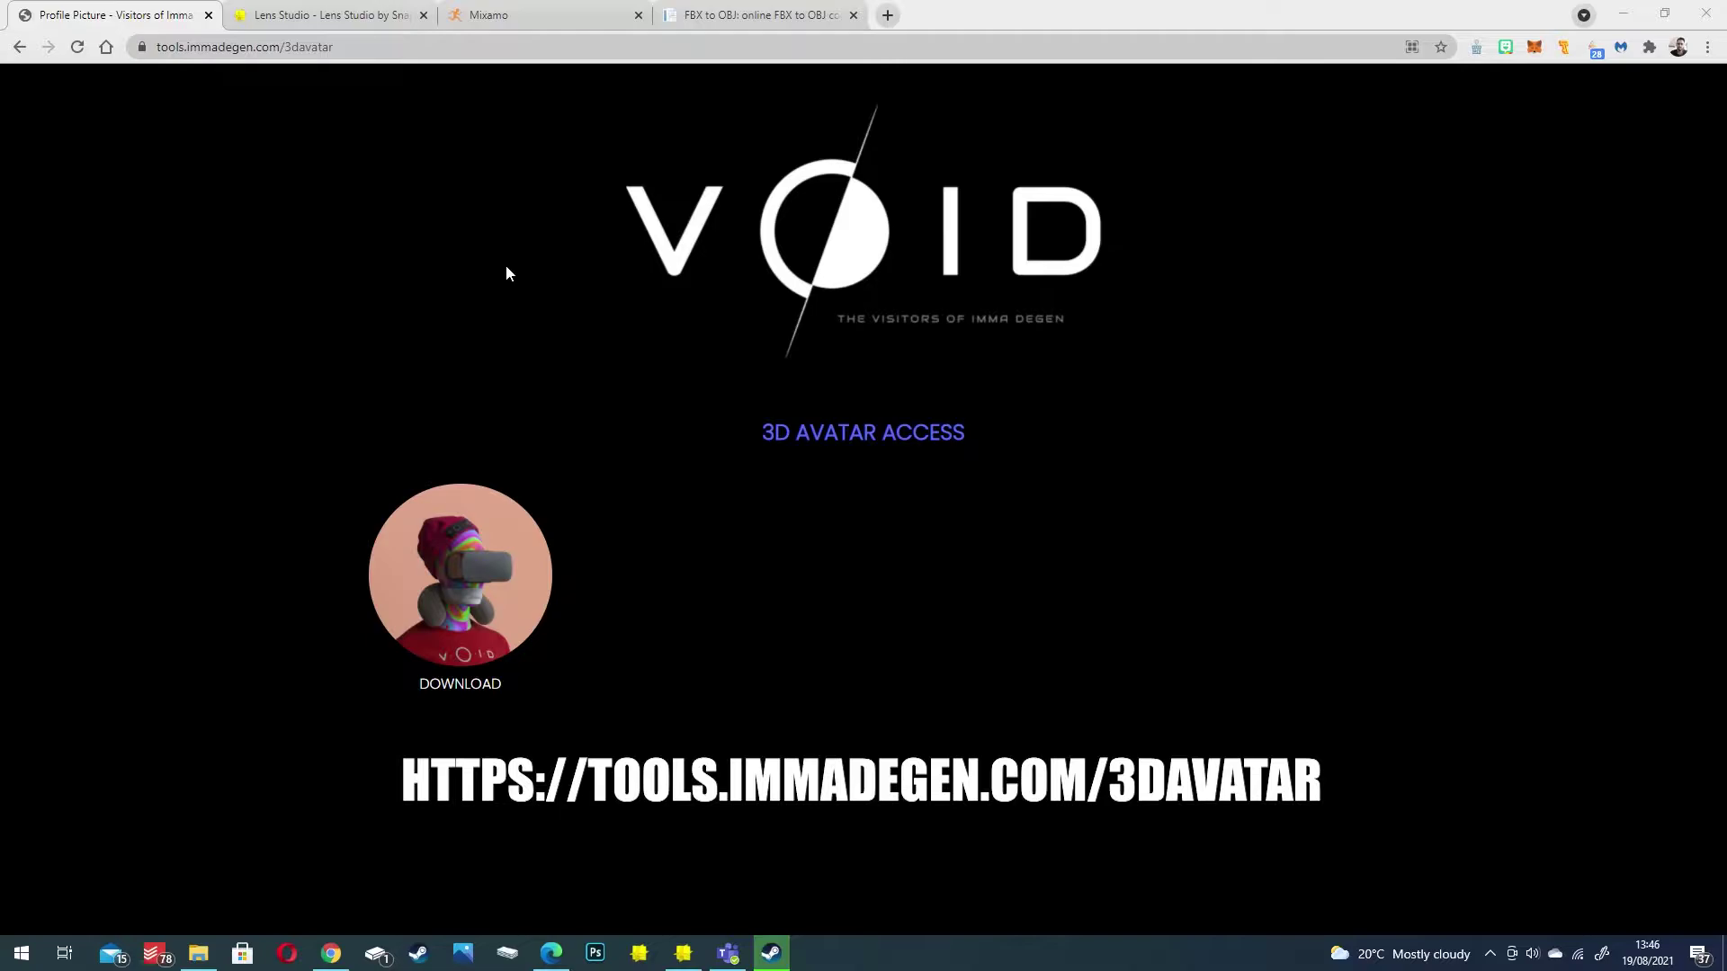
# Switch to the Lens Studio website and scroll through its page
pyautogui.hotkey('ctrl', 'Tab')
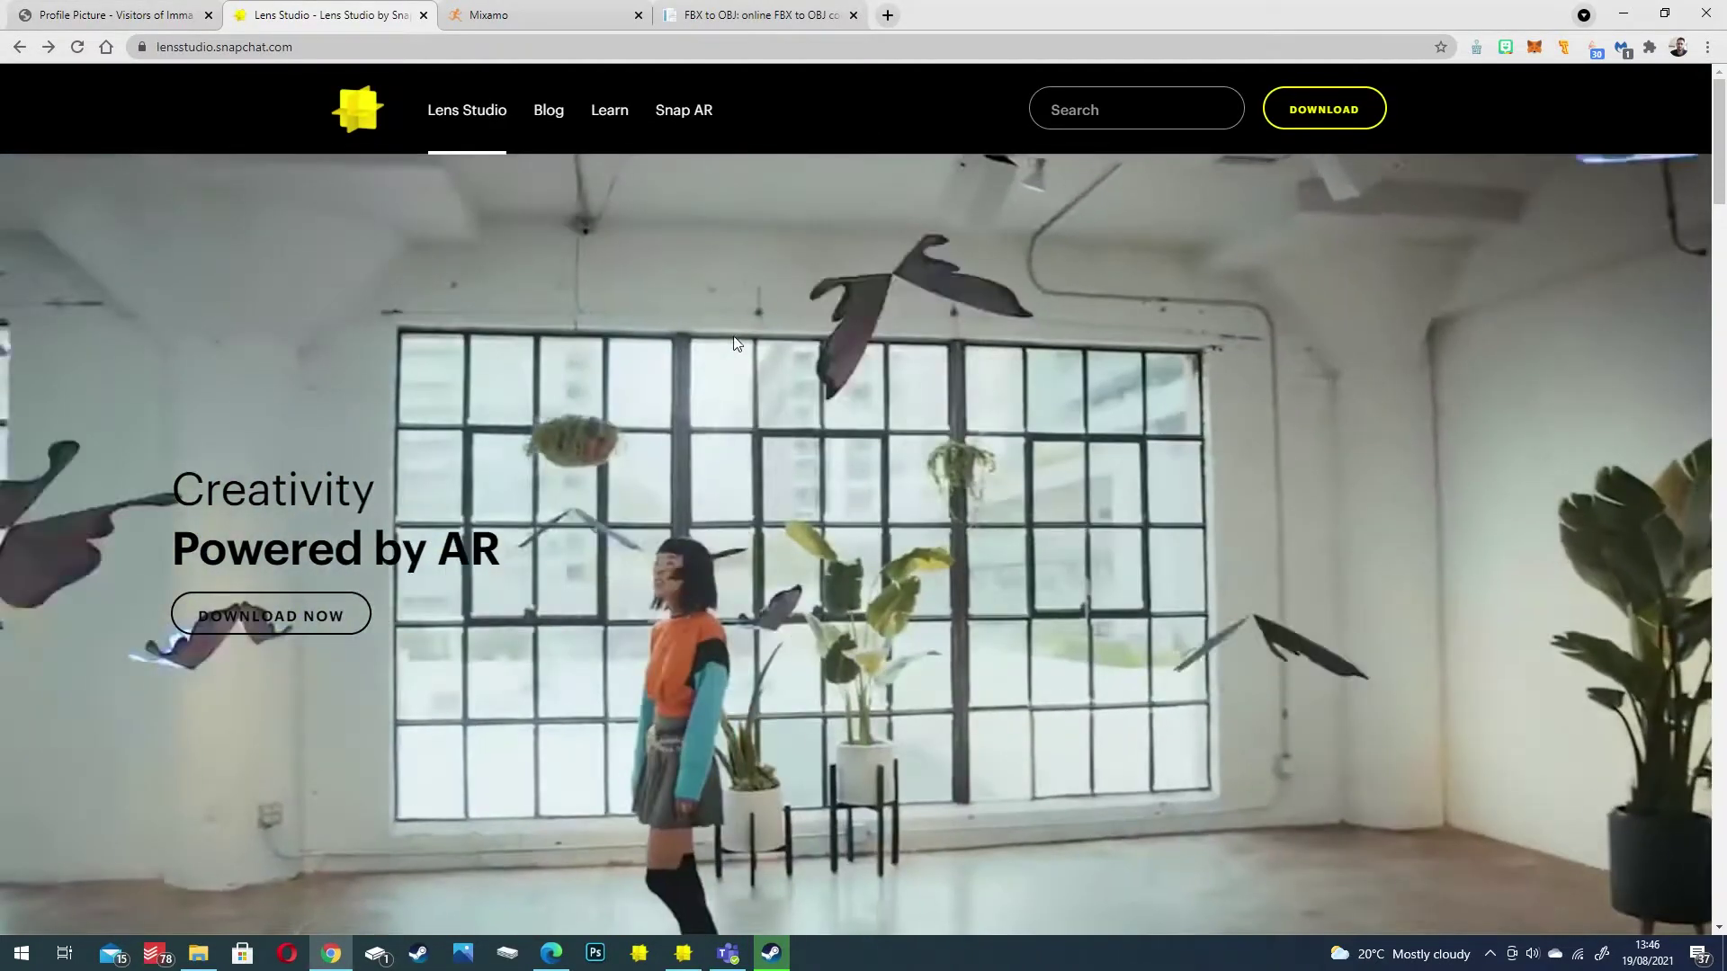
pyautogui.scroll(-2, 932, 349)
pyautogui.scroll(-2, 932, 349)
pyautogui.scroll(-5, 856, 330)
pyautogui.scroll(-7, 1164, 444)
pyautogui.scroll(16, 1241, 423)
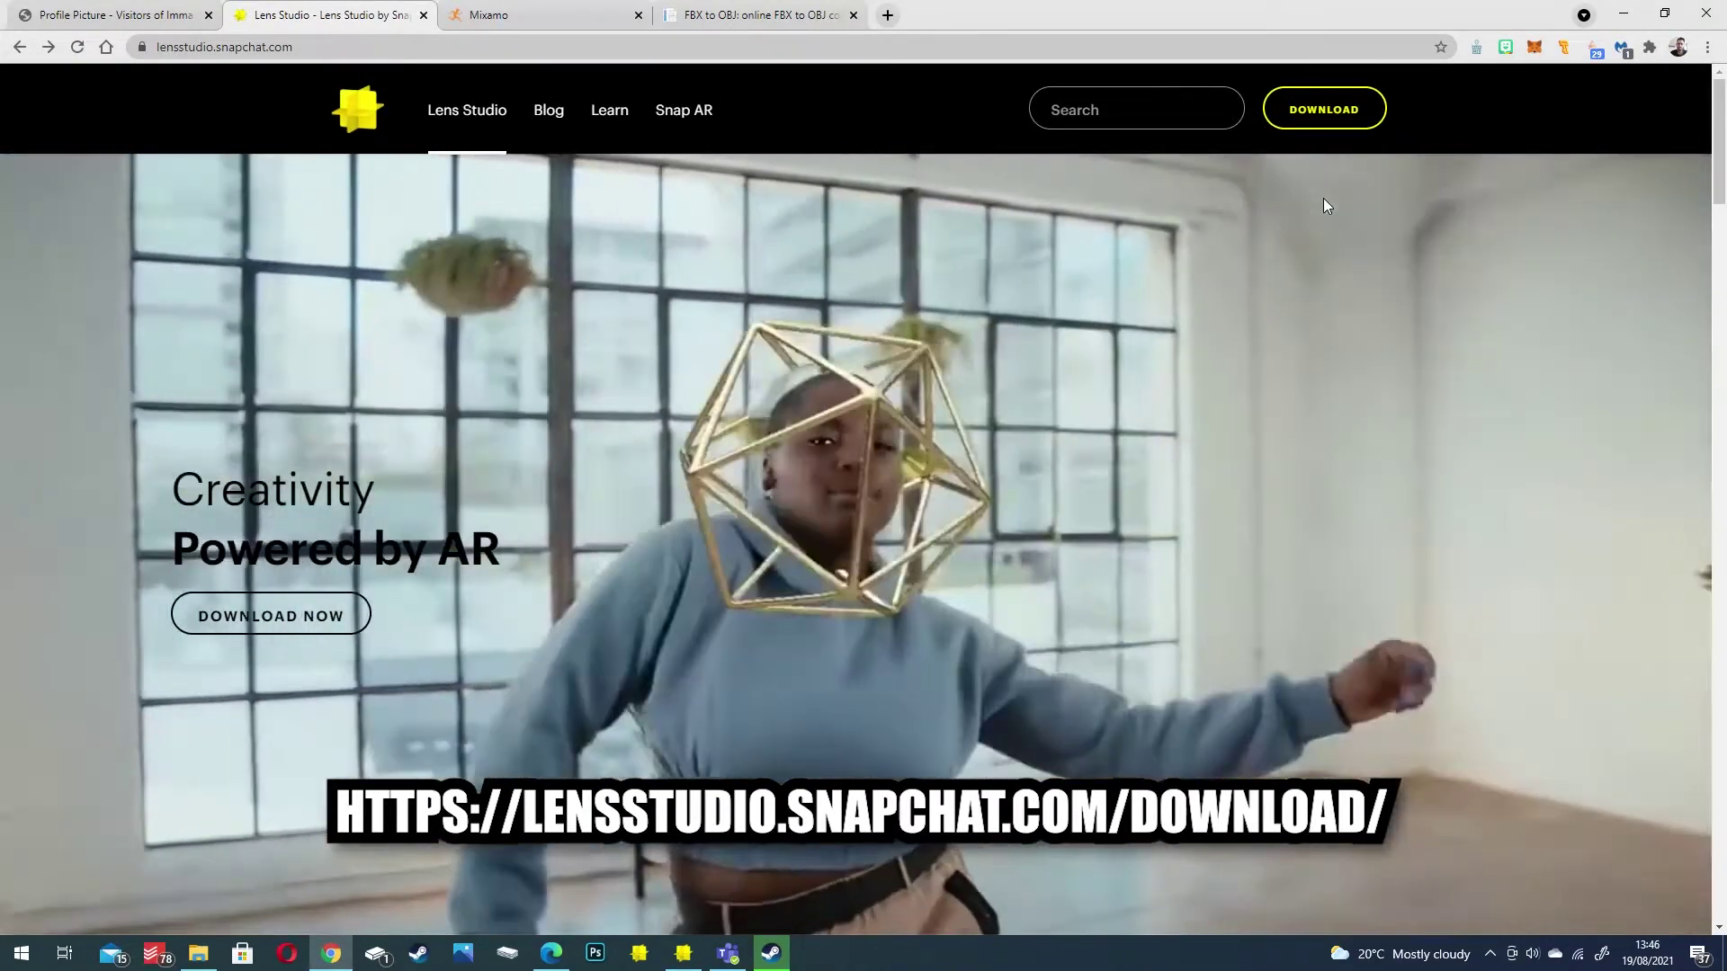
# Move to the Mixamo site and scroll its character library
pyautogui.hotkey('ctrl', 'Tab')
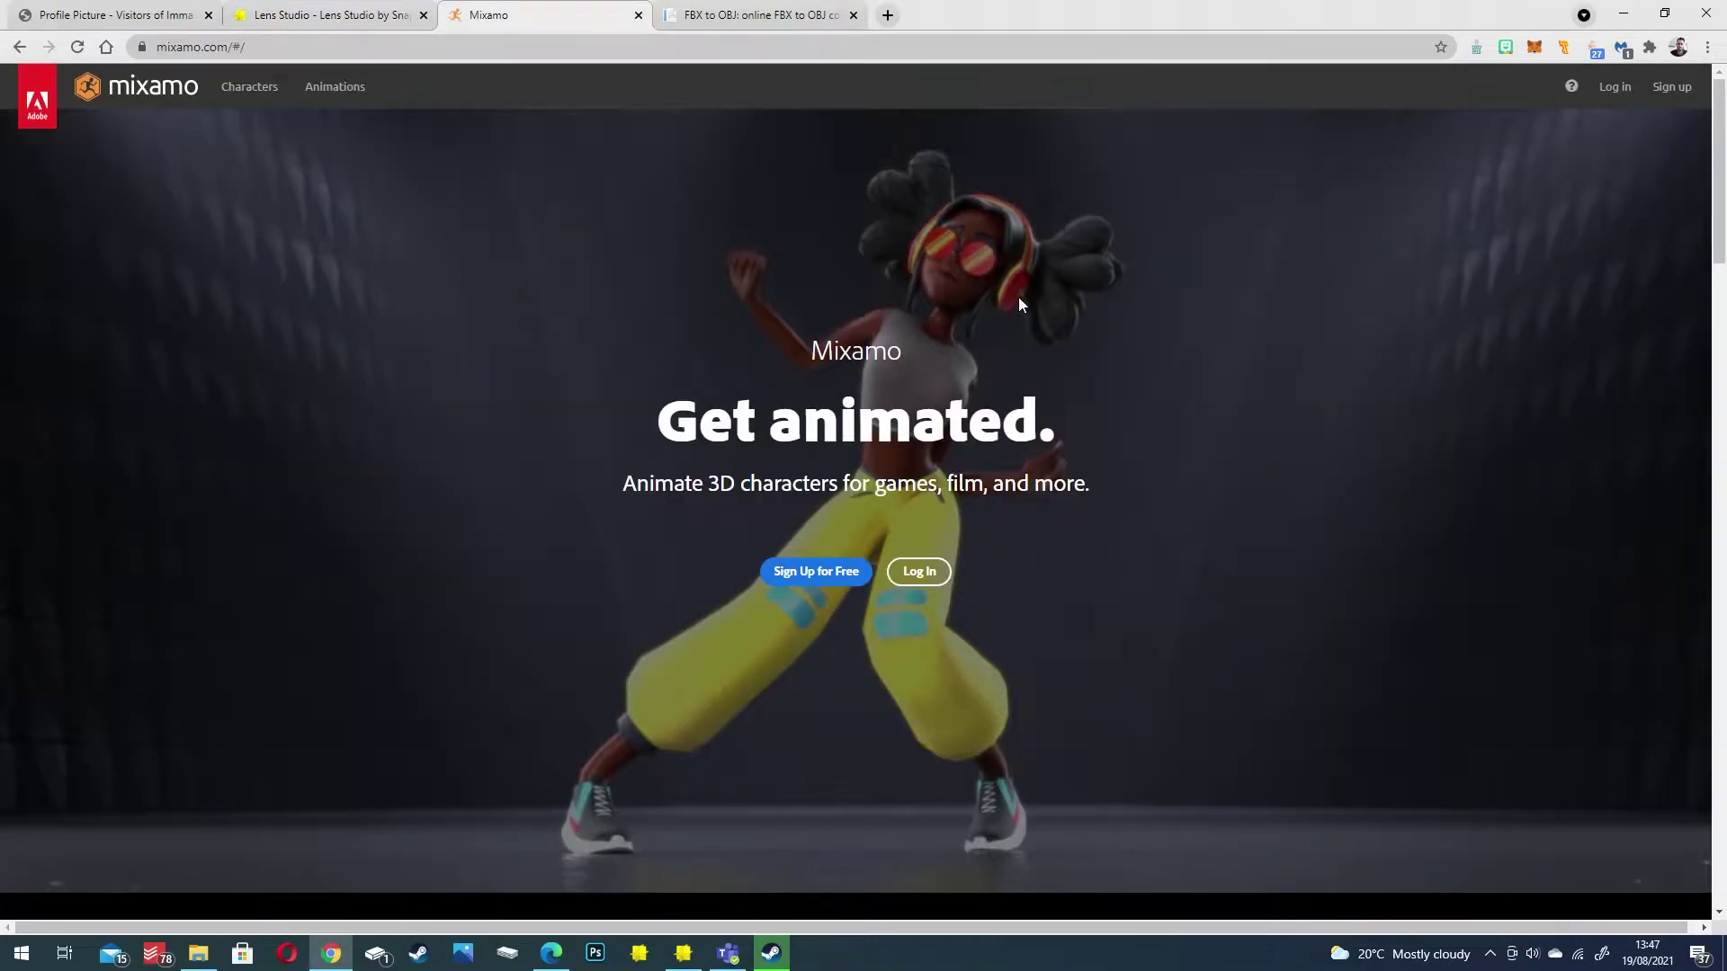
pyautogui.scroll(-20, 895, 389)
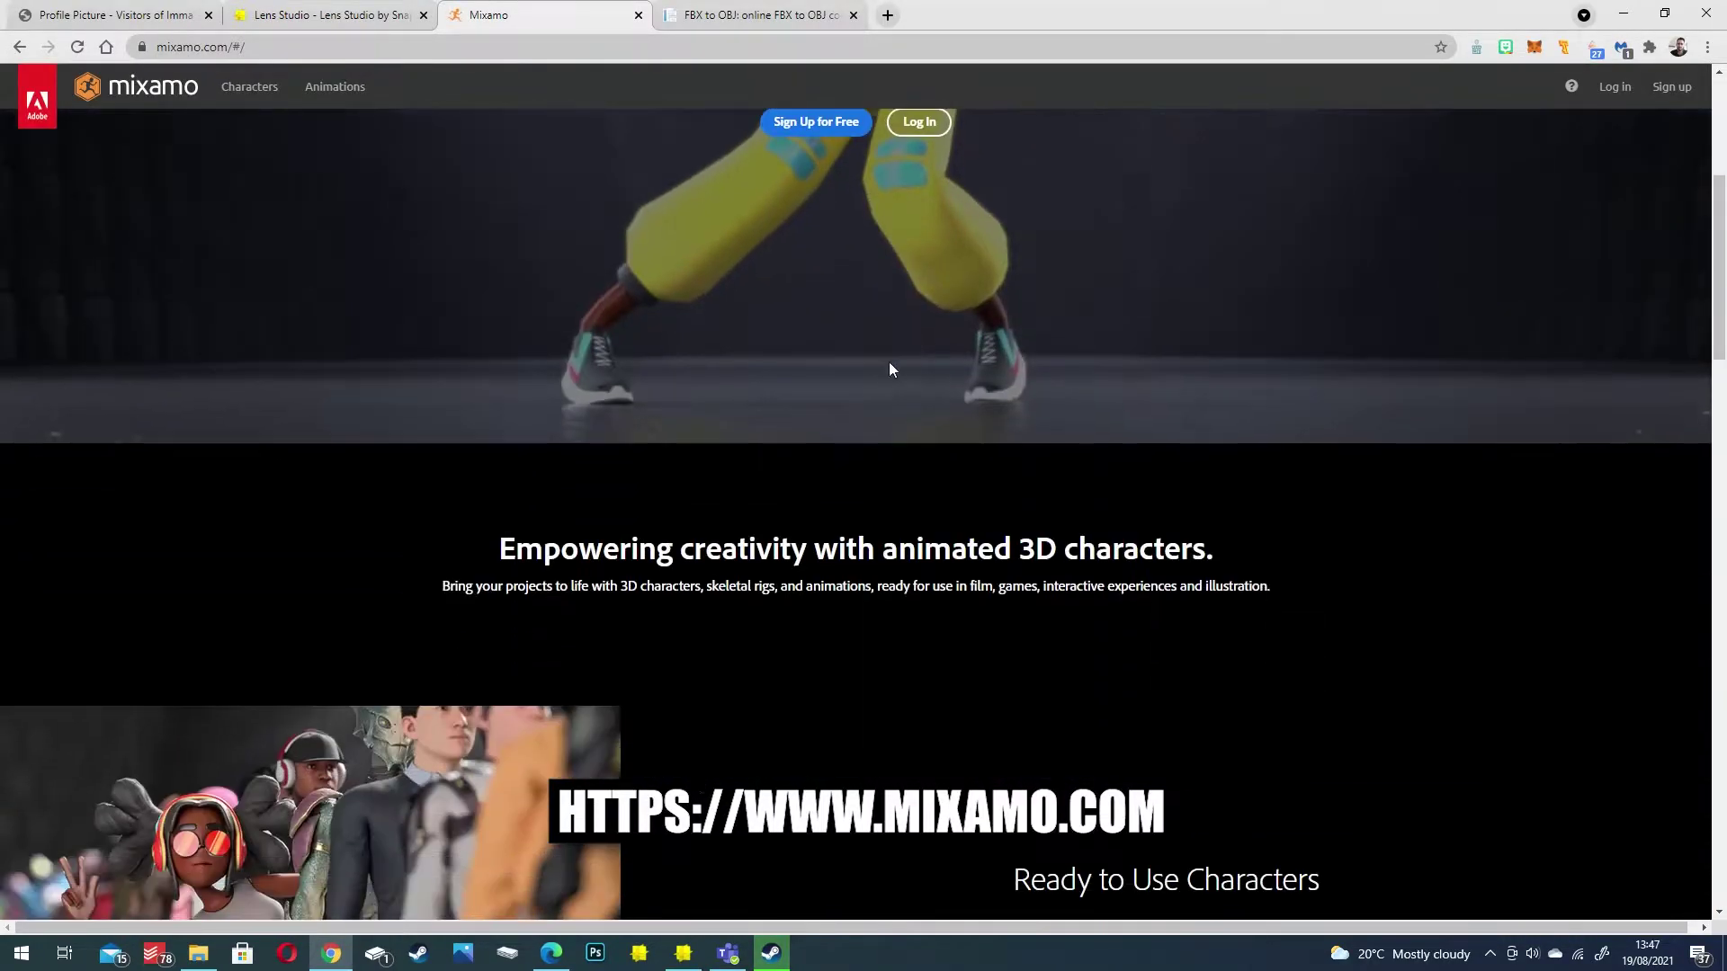
pyautogui.scroll(20, 954, 346)
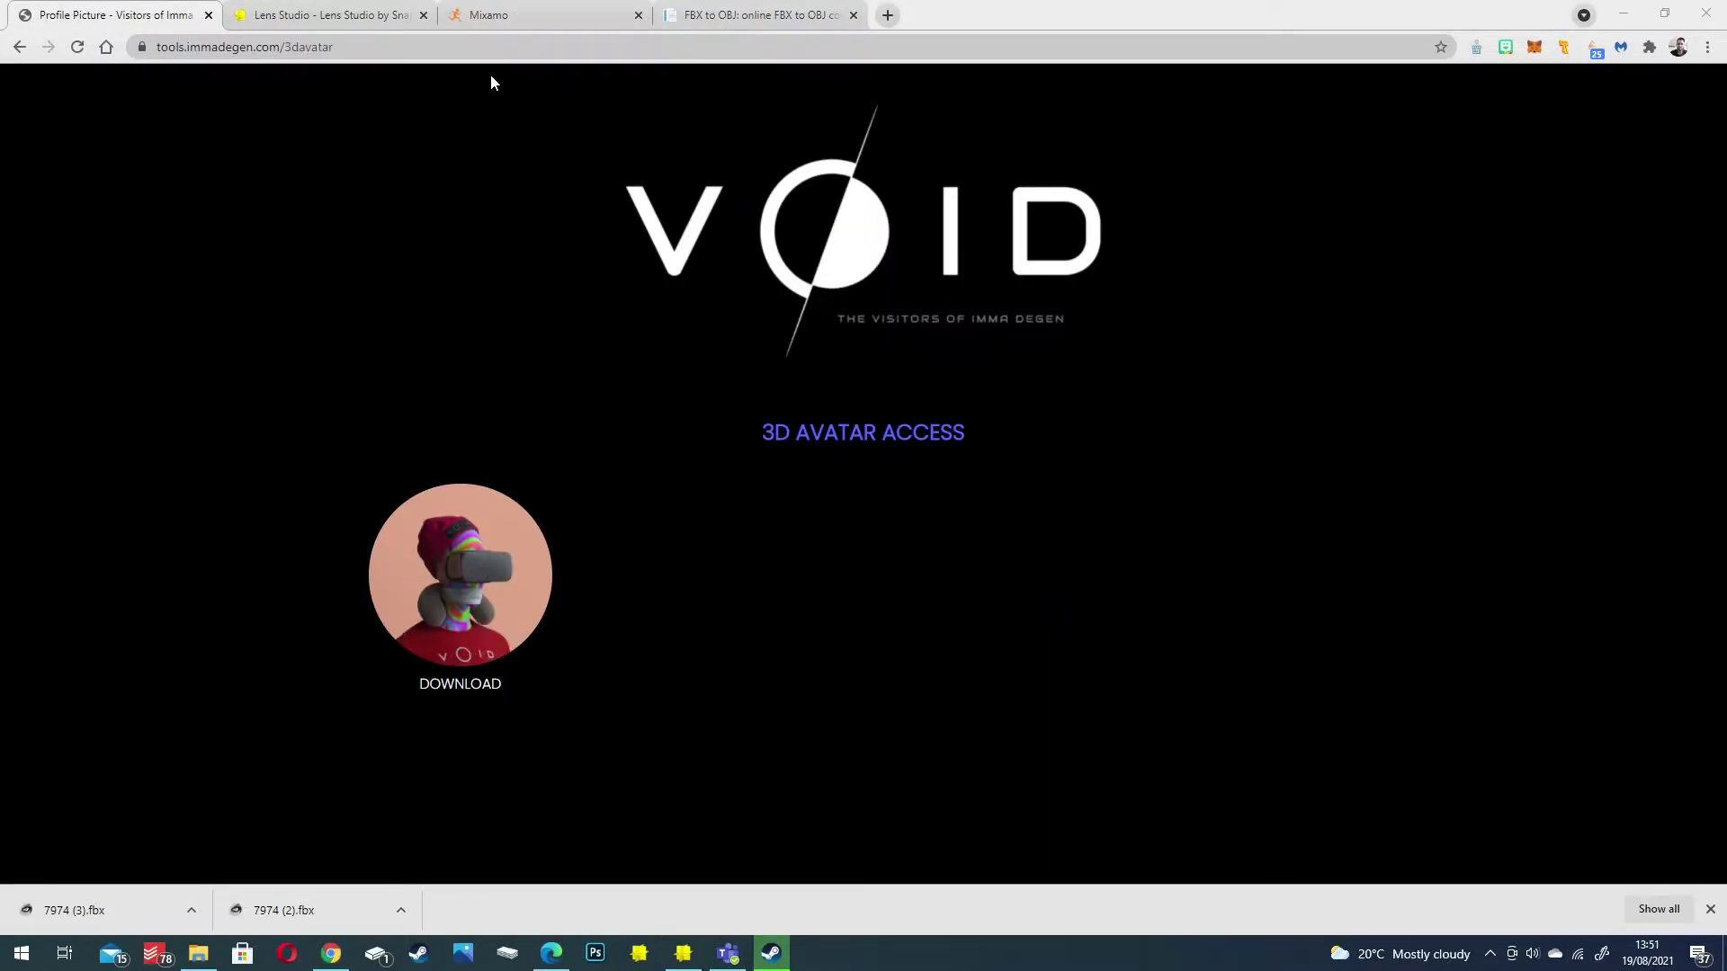
# Orbit Y Bot to side and front views and browse the character grid before moving to the converter
pyautogui.click(536, 22)
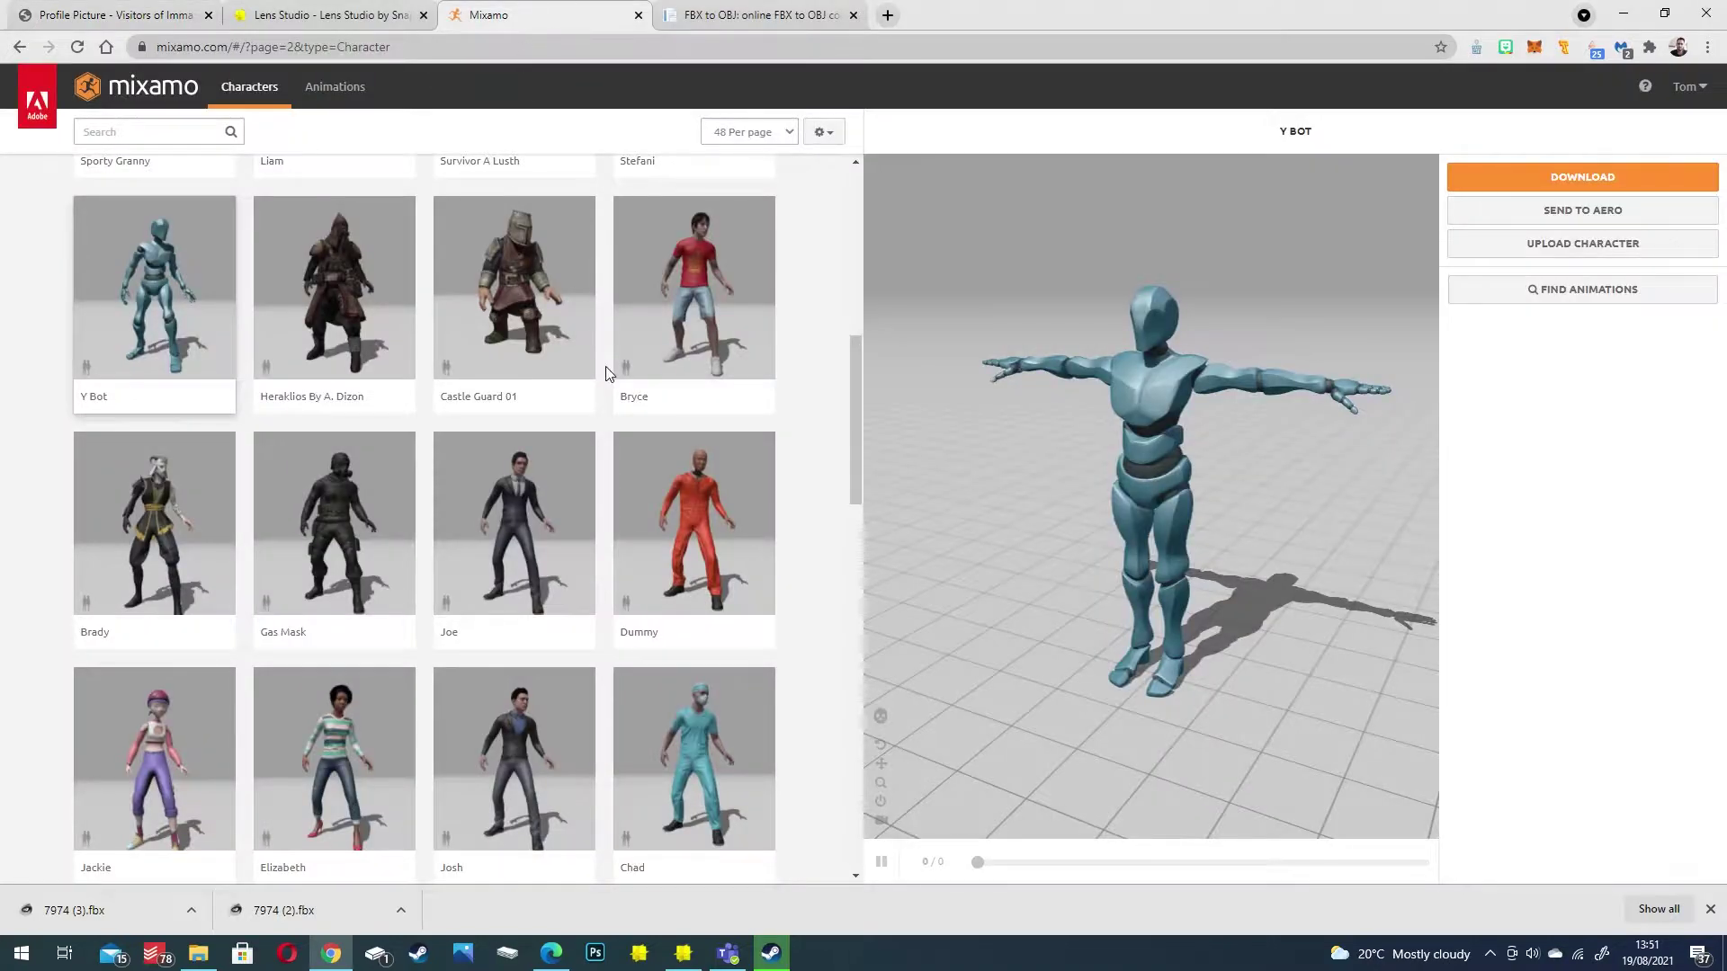
pyautogui.moveTo(1180, 457); pyautogui.dragTo(1205, 483)
pyautogui.scroll(-14, 347, 703)
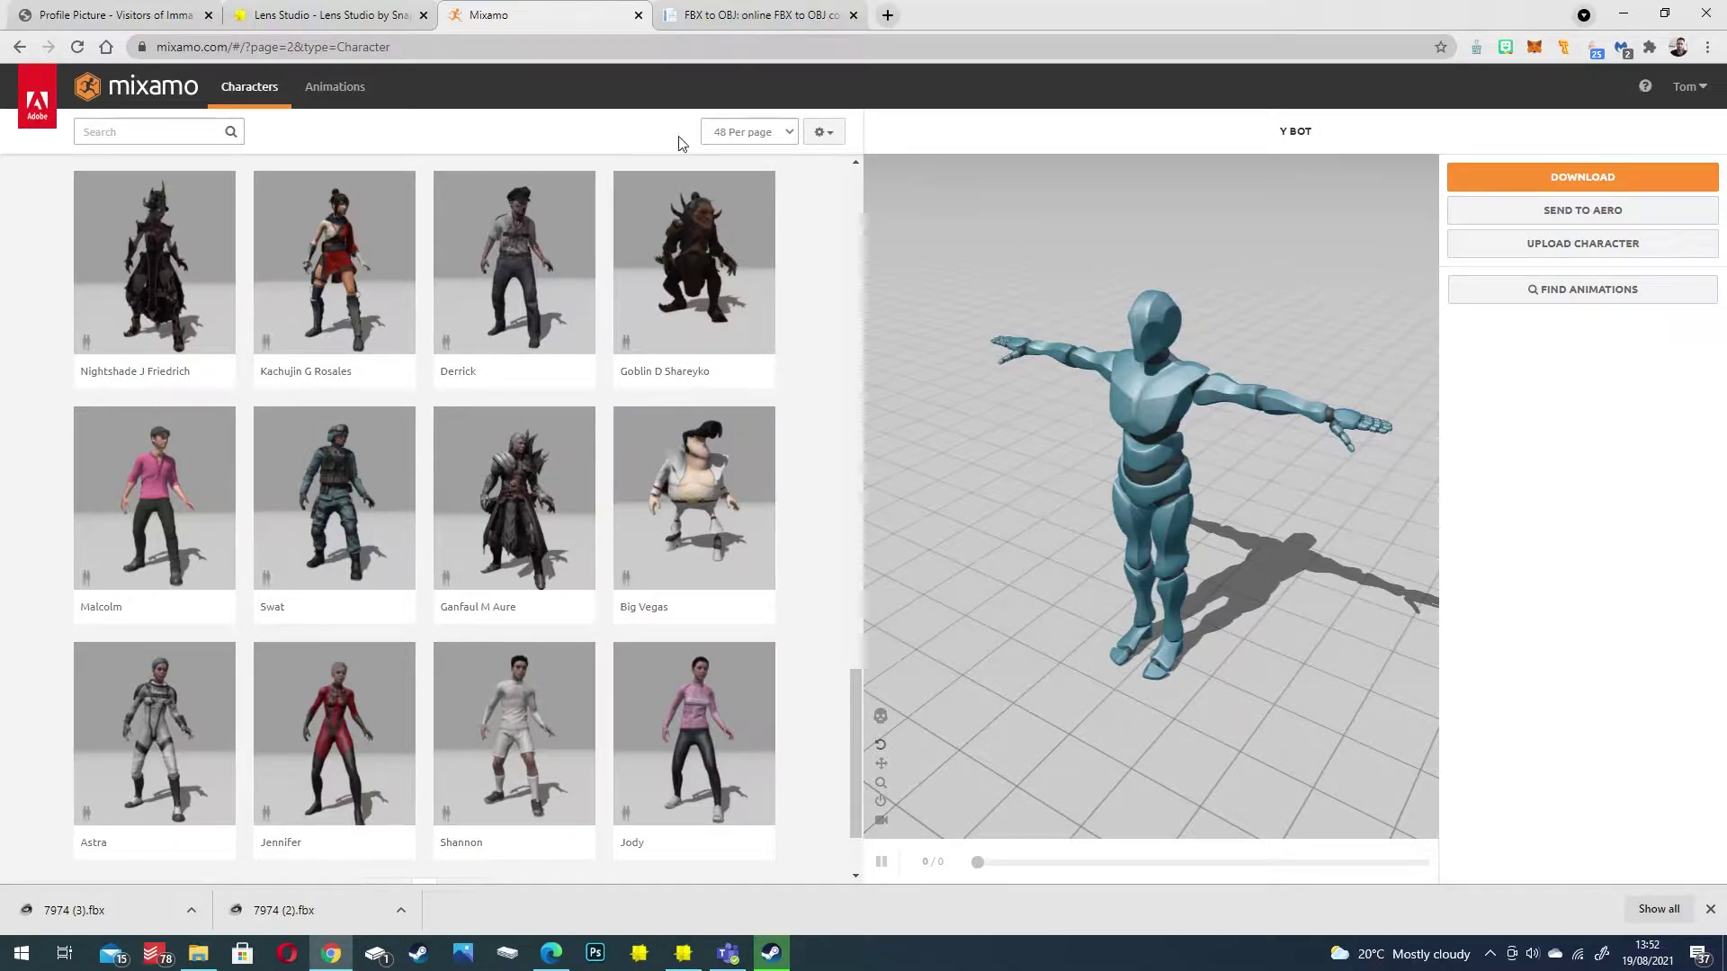
pyautogui.scroll(-1, 404, 416)
pyautogui.scroll(12, 455, 424)
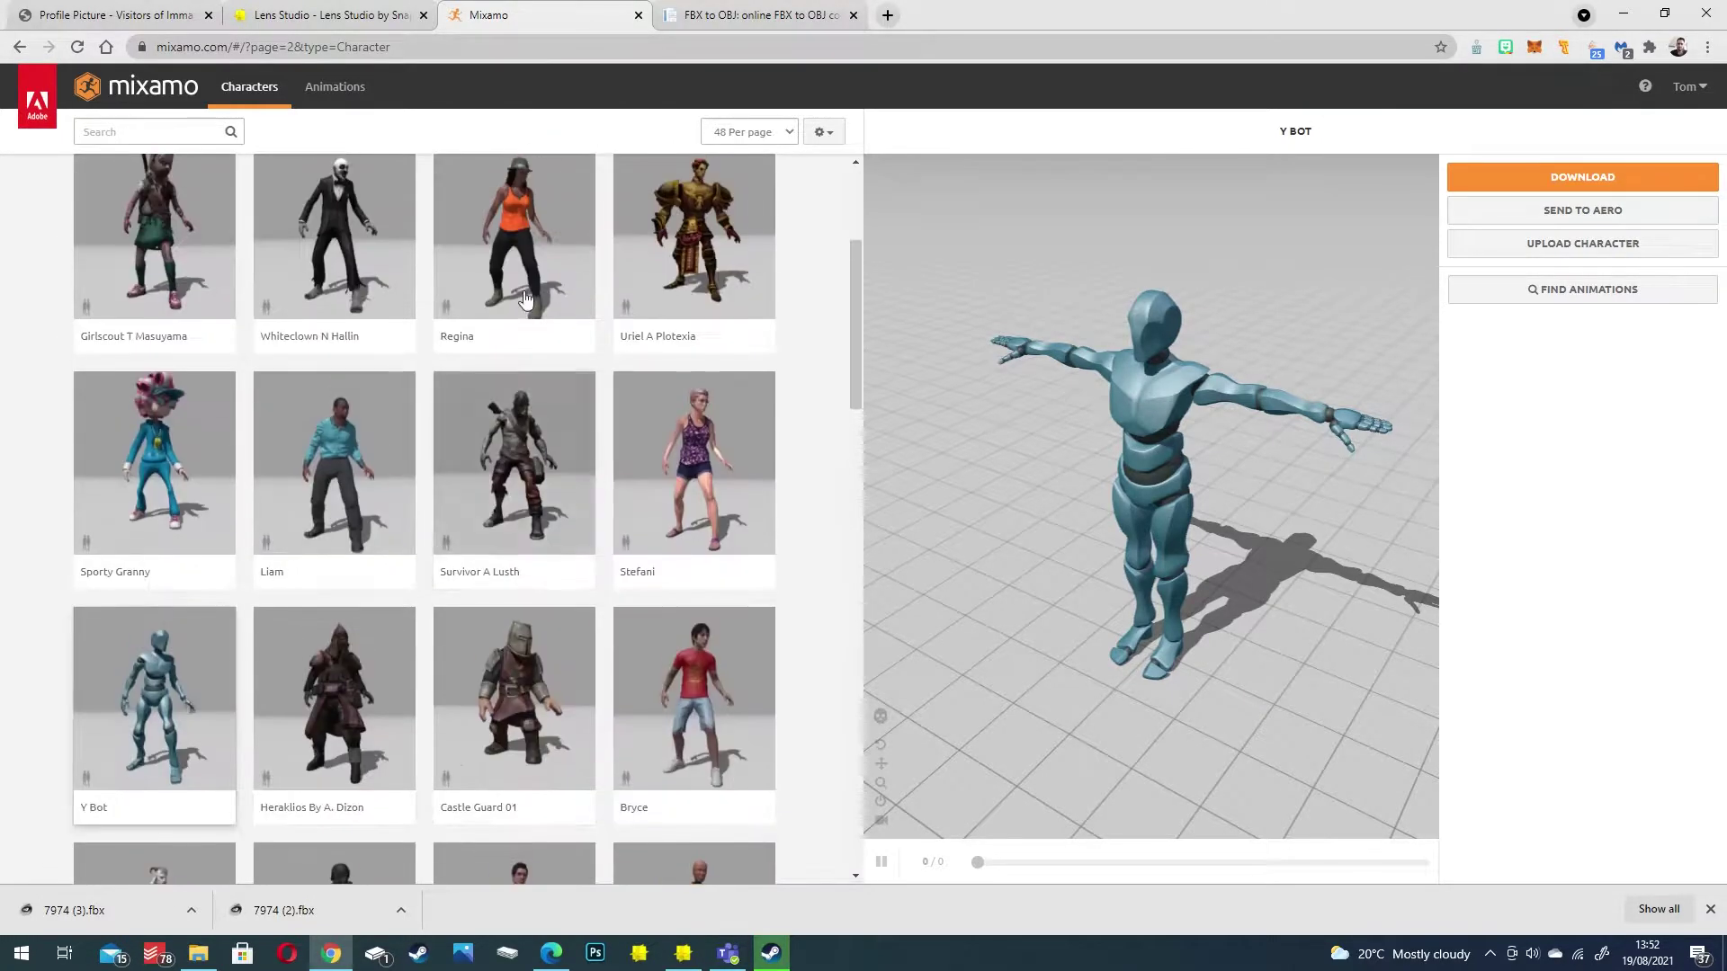
pyautogui.scroll(3, 619, 437)
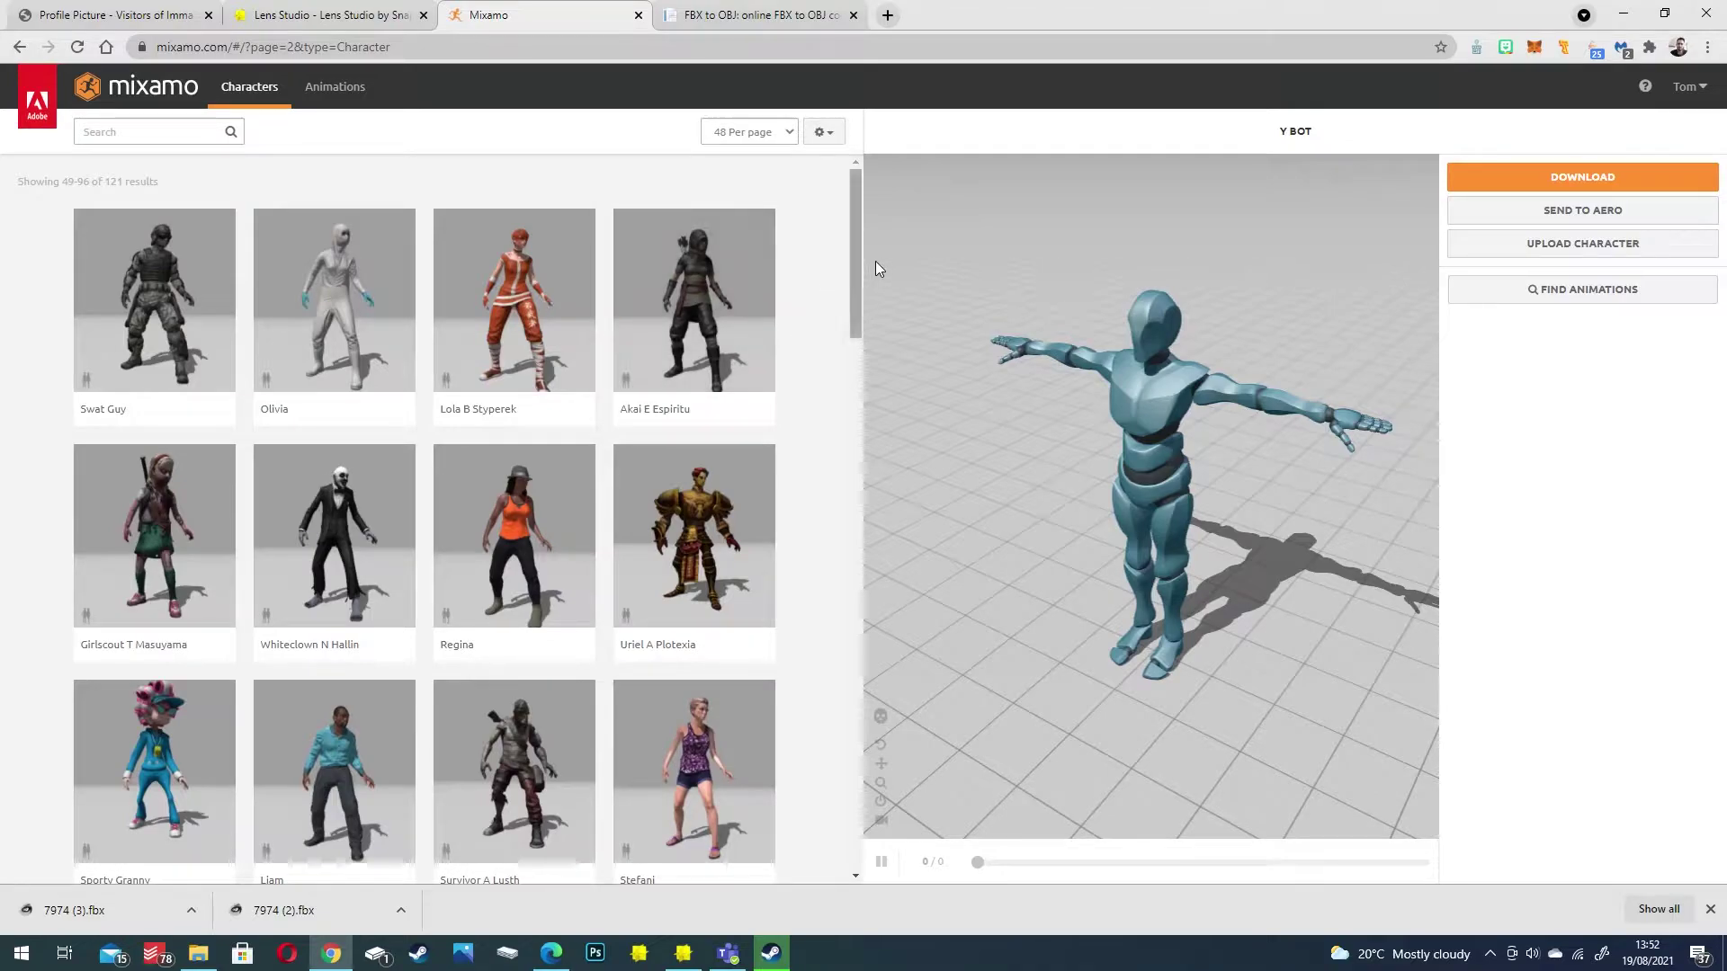
pyautogui.moveTo(878, 267); pyautogui.dragTo(1228, 474)
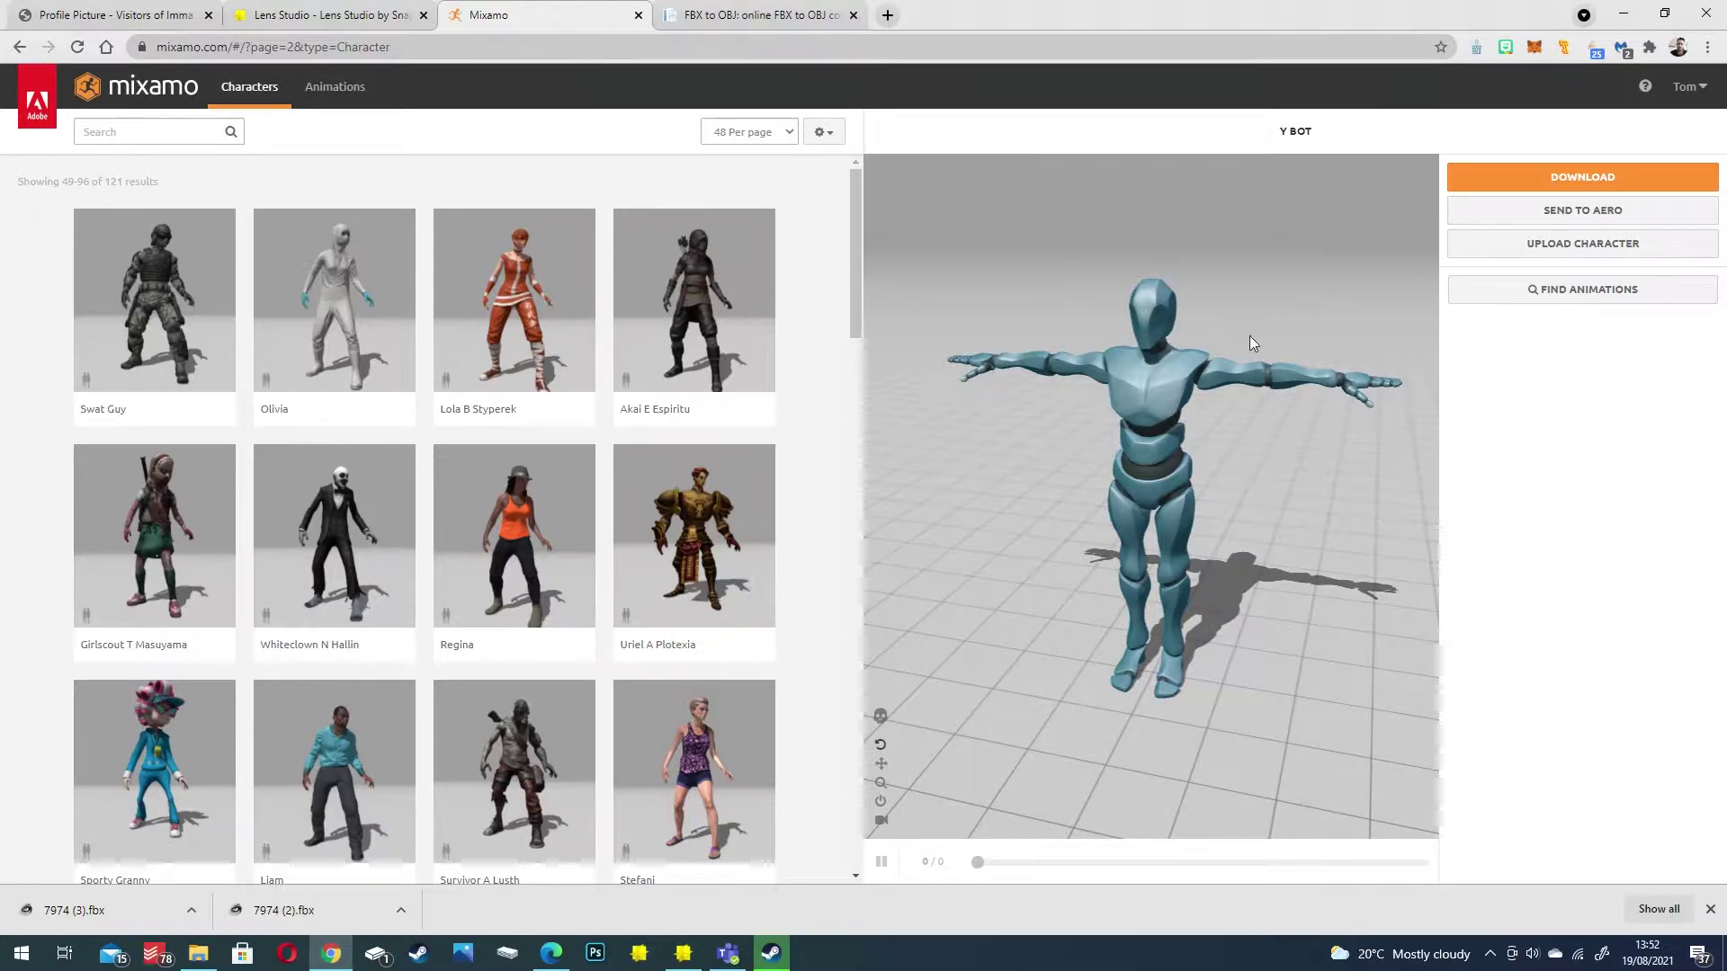
pyautogui.hotkey('ctrl', 'Tab')
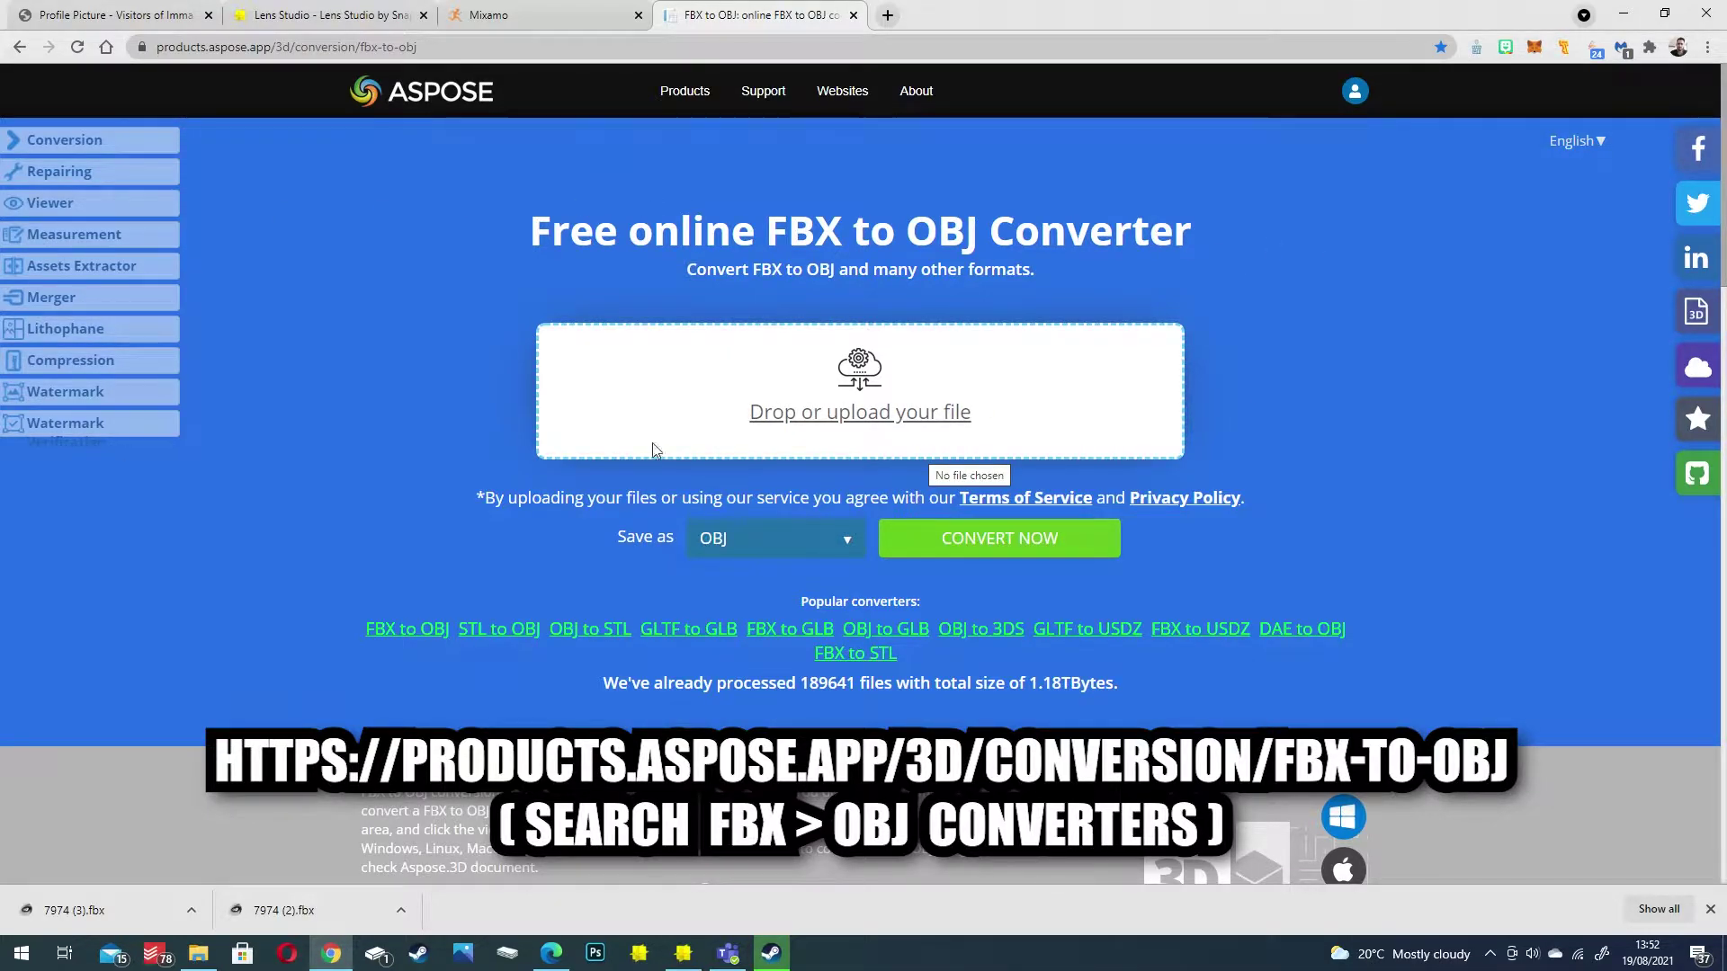
# Upload 7974.fbx to the Aspose converter, convert it to OBJ, and download 7974 (1).zip
pyautogui.click(845, 415)
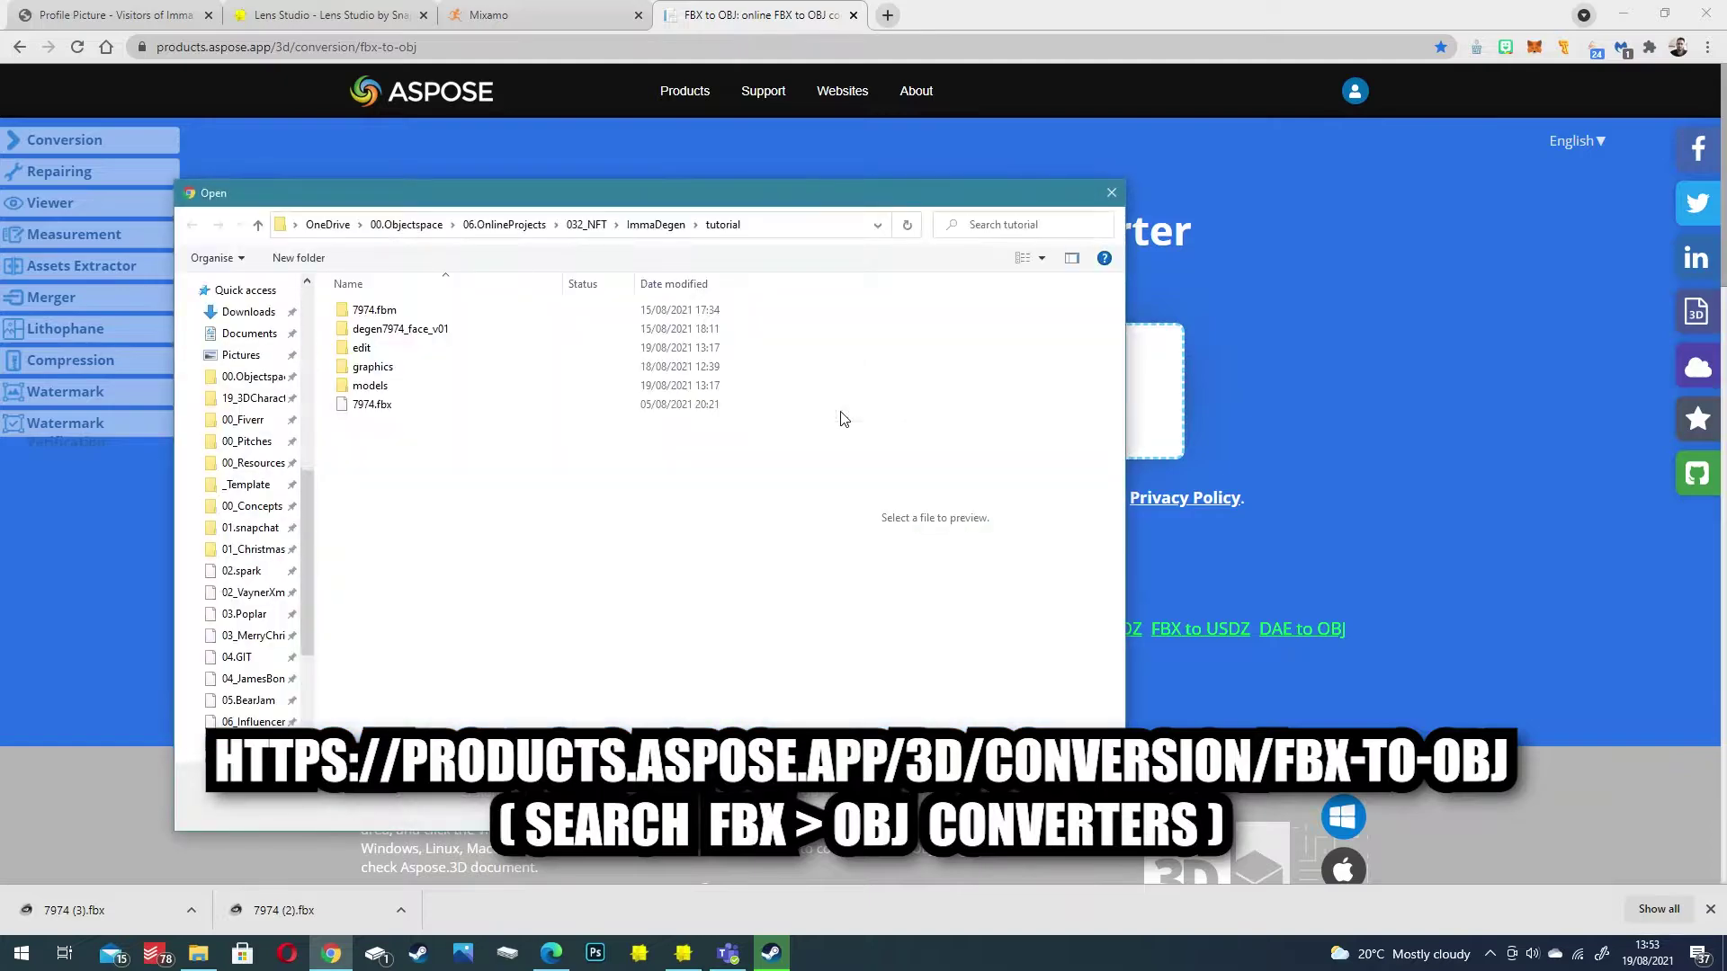
pyautogui.doubleClick(373, 408)
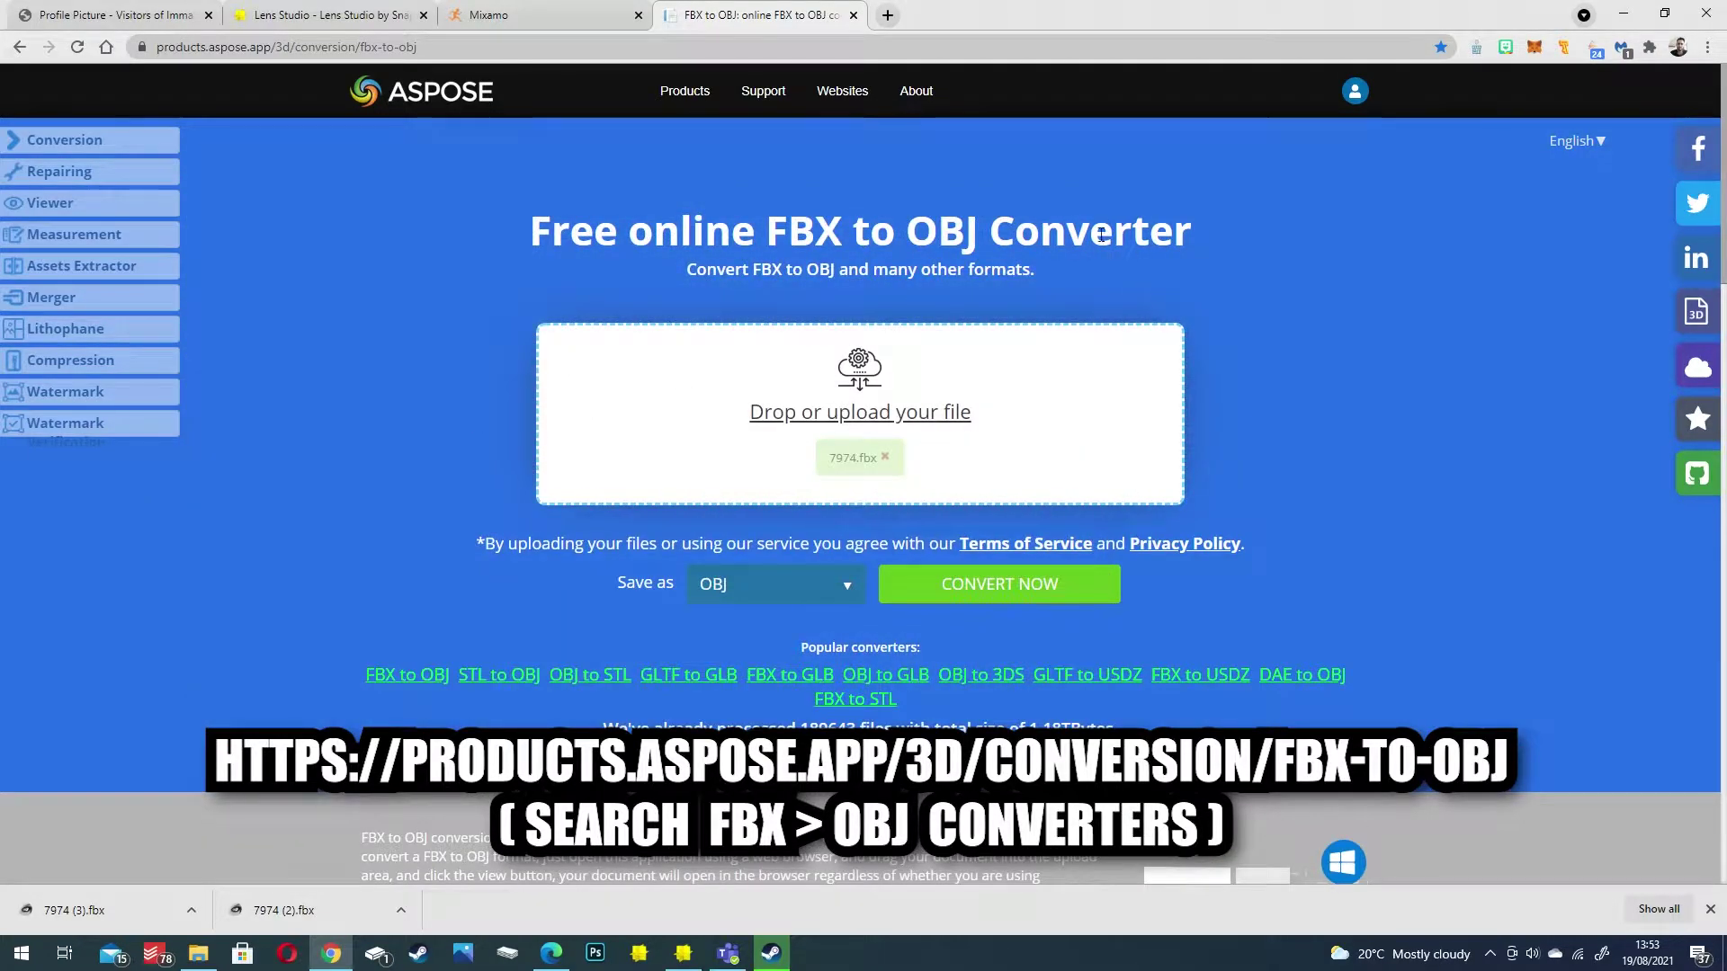
pyautogui.moveTo(958, 236); pyautogui.dragTo(976, 236)
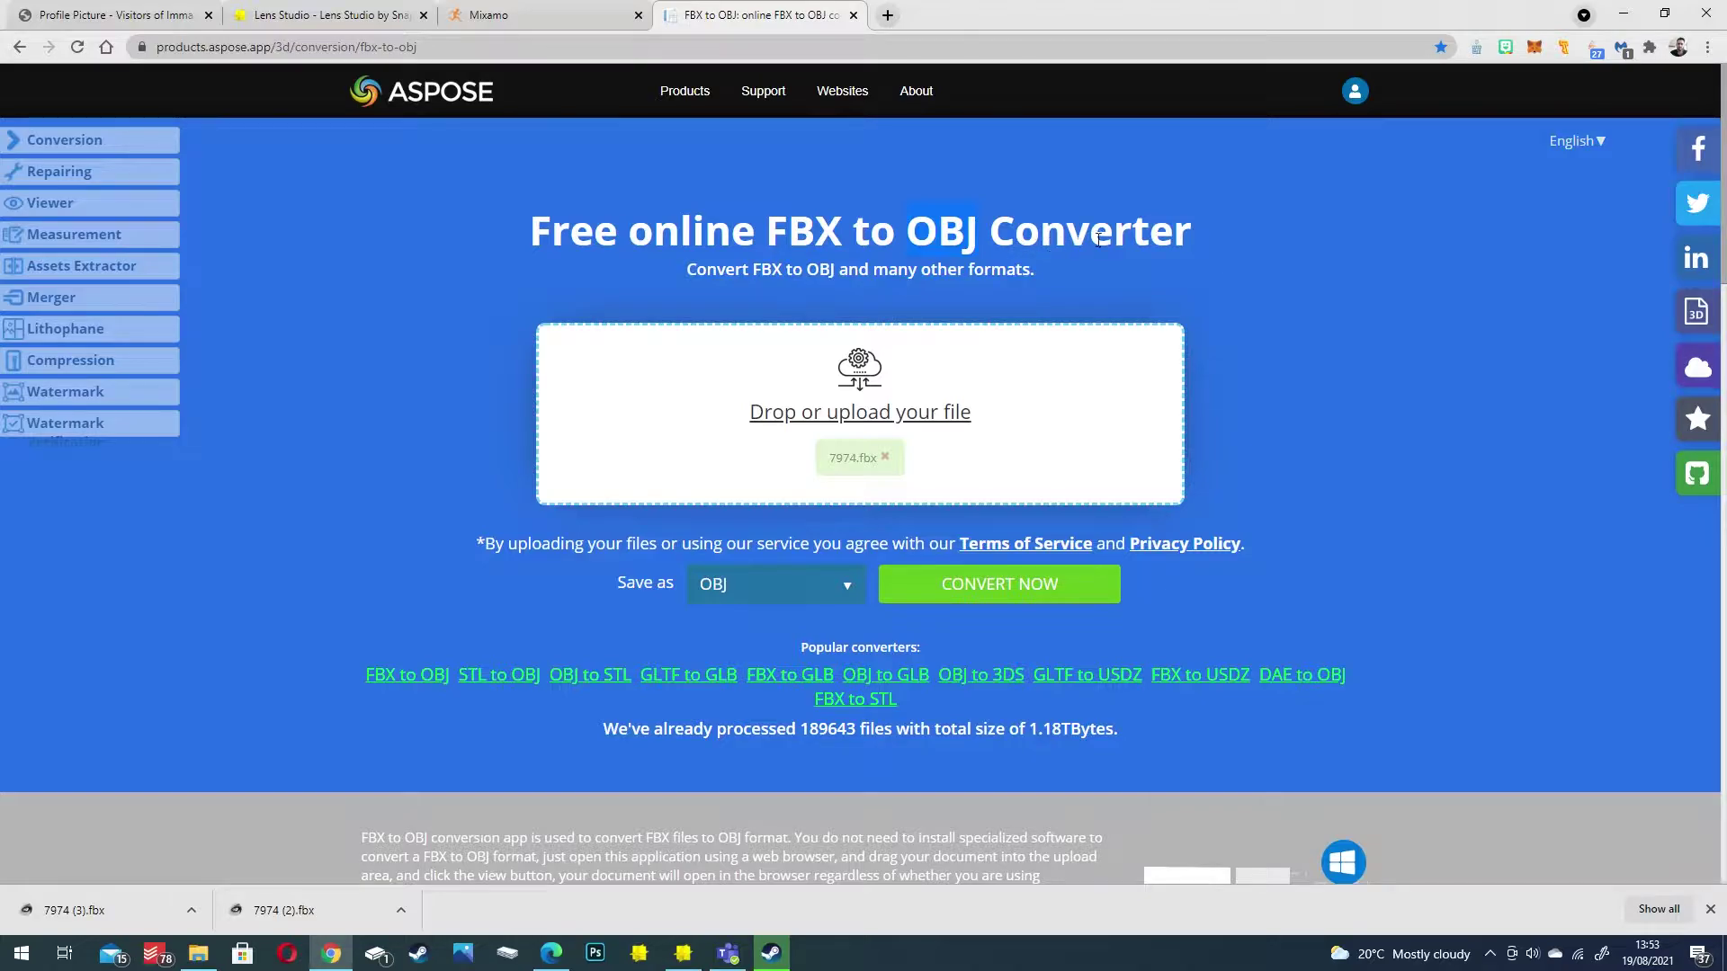
pyautogui.click(977, 591)
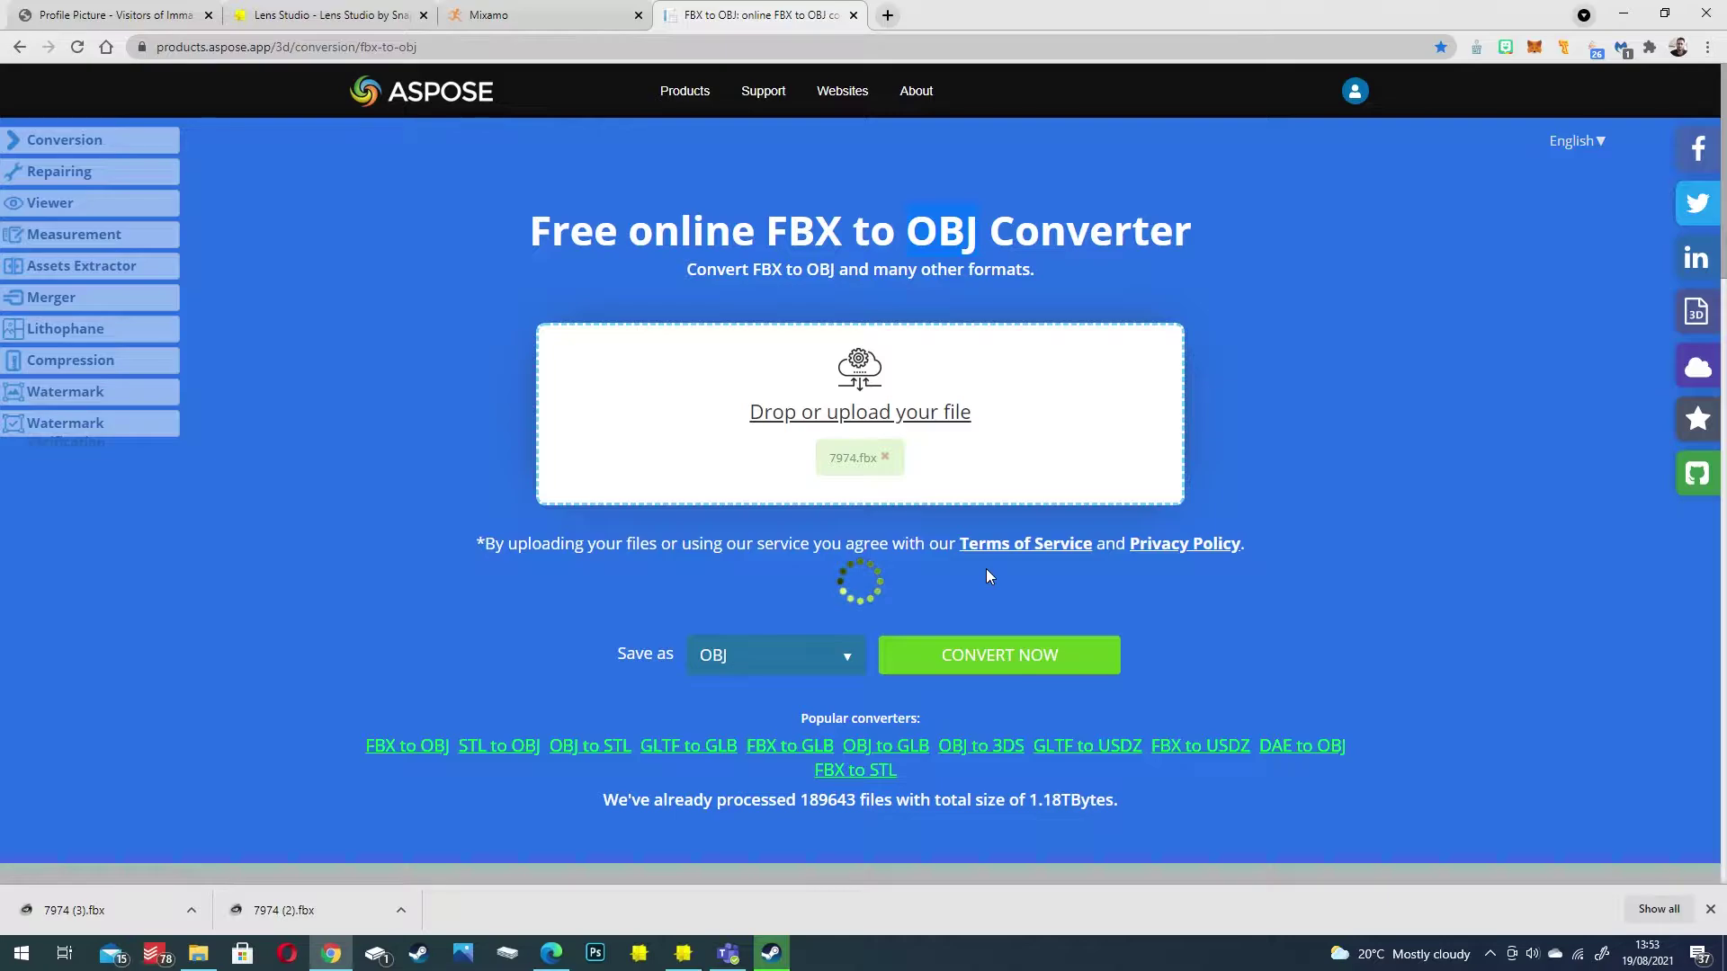
pyautogui.click(963, 437)
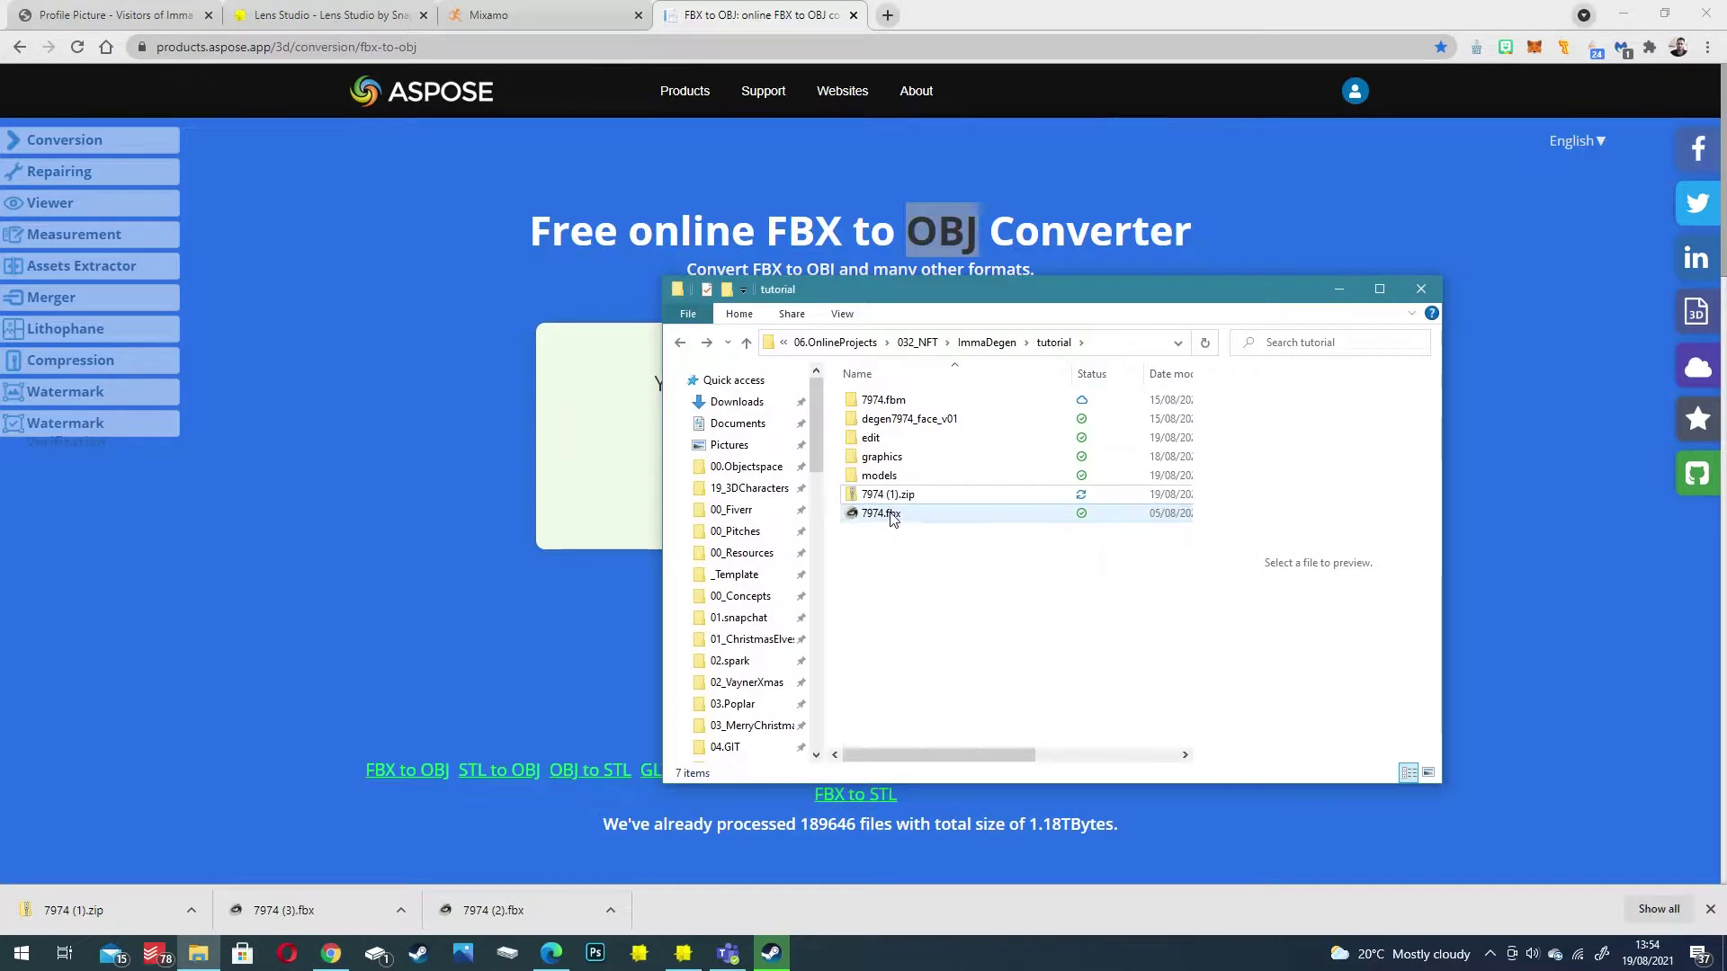
# Open 7974 (1).zip and look through its textures, from BaseColorTT.1001.jpg to iris_bluee.jpg
pyautogui.click(885, 492)
pyautogui.doubleClick(887, 499)
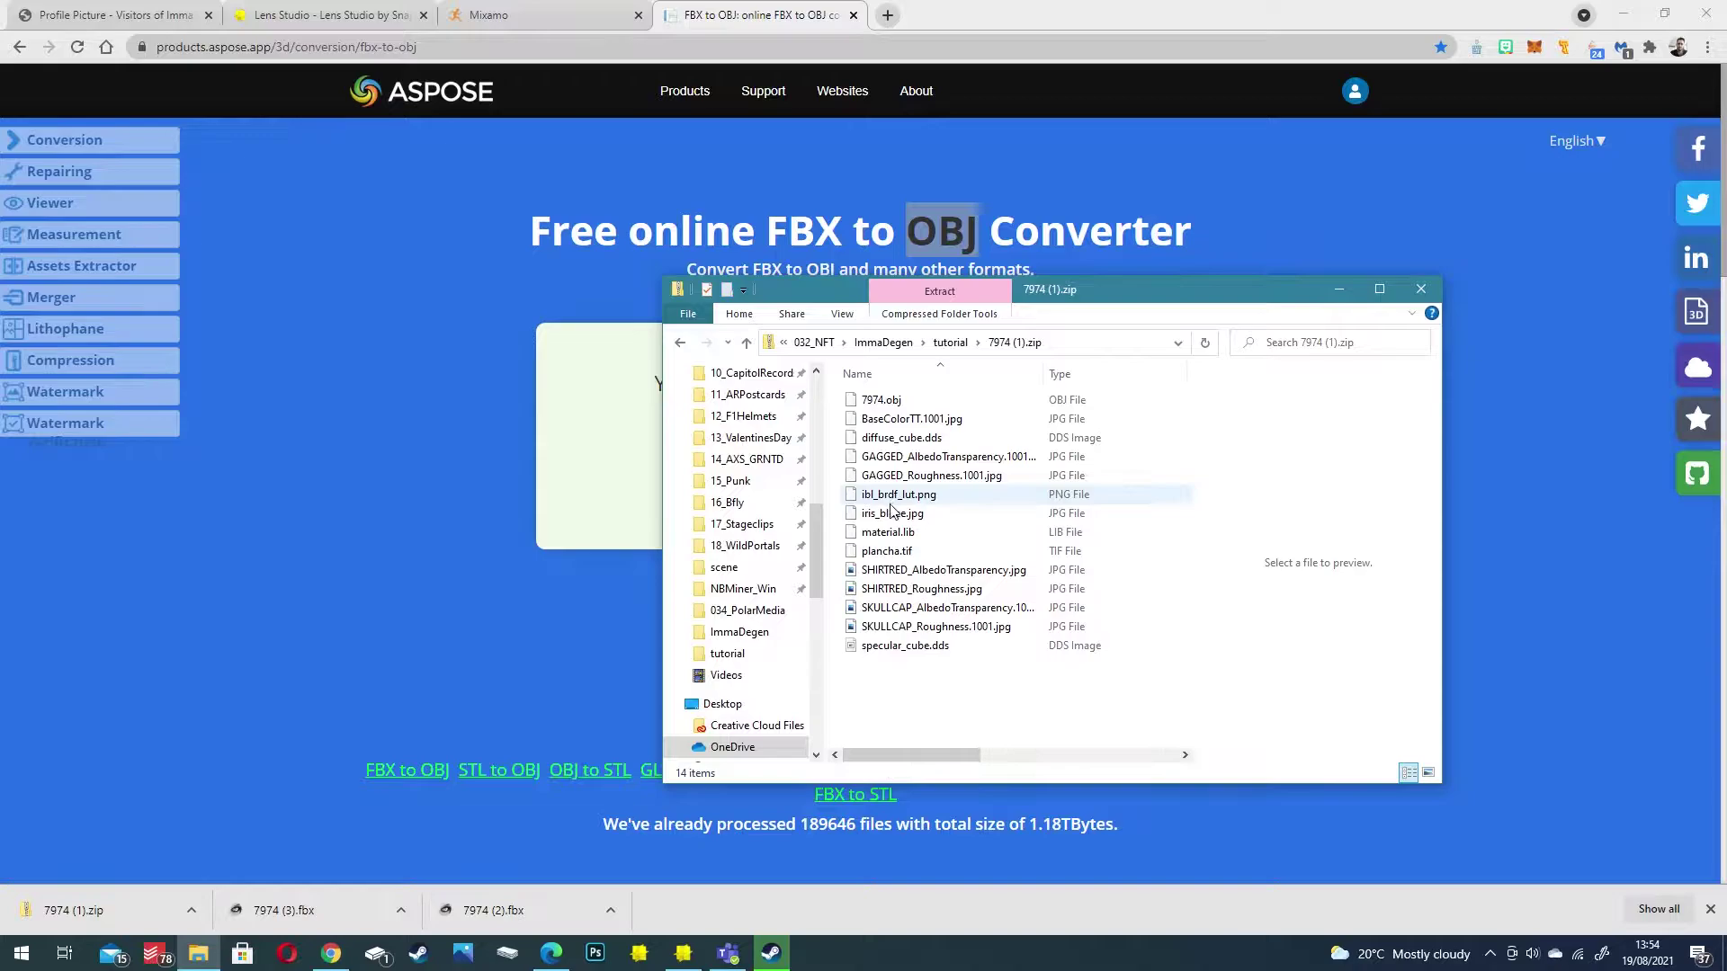
pyautogui.click(908, 419)
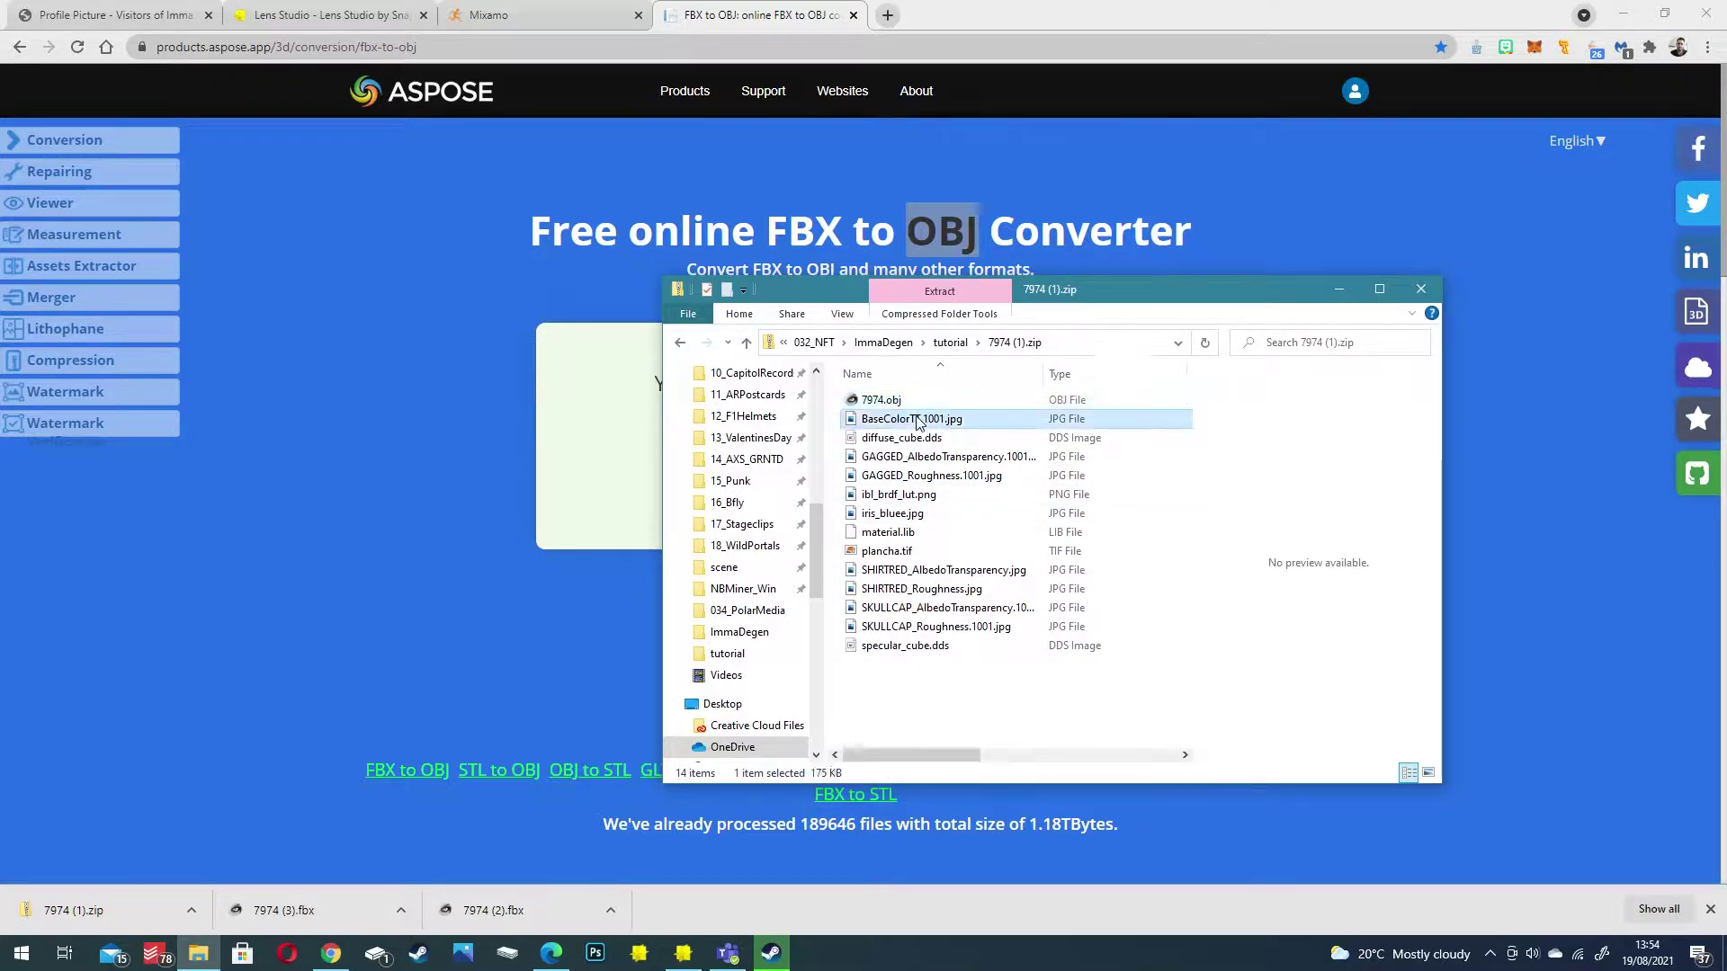
pyautogui.click(926, 457)
pyautogui.click(918, 476)
pyautogui.click(909, 495)
pyautogui.click(904, 513)
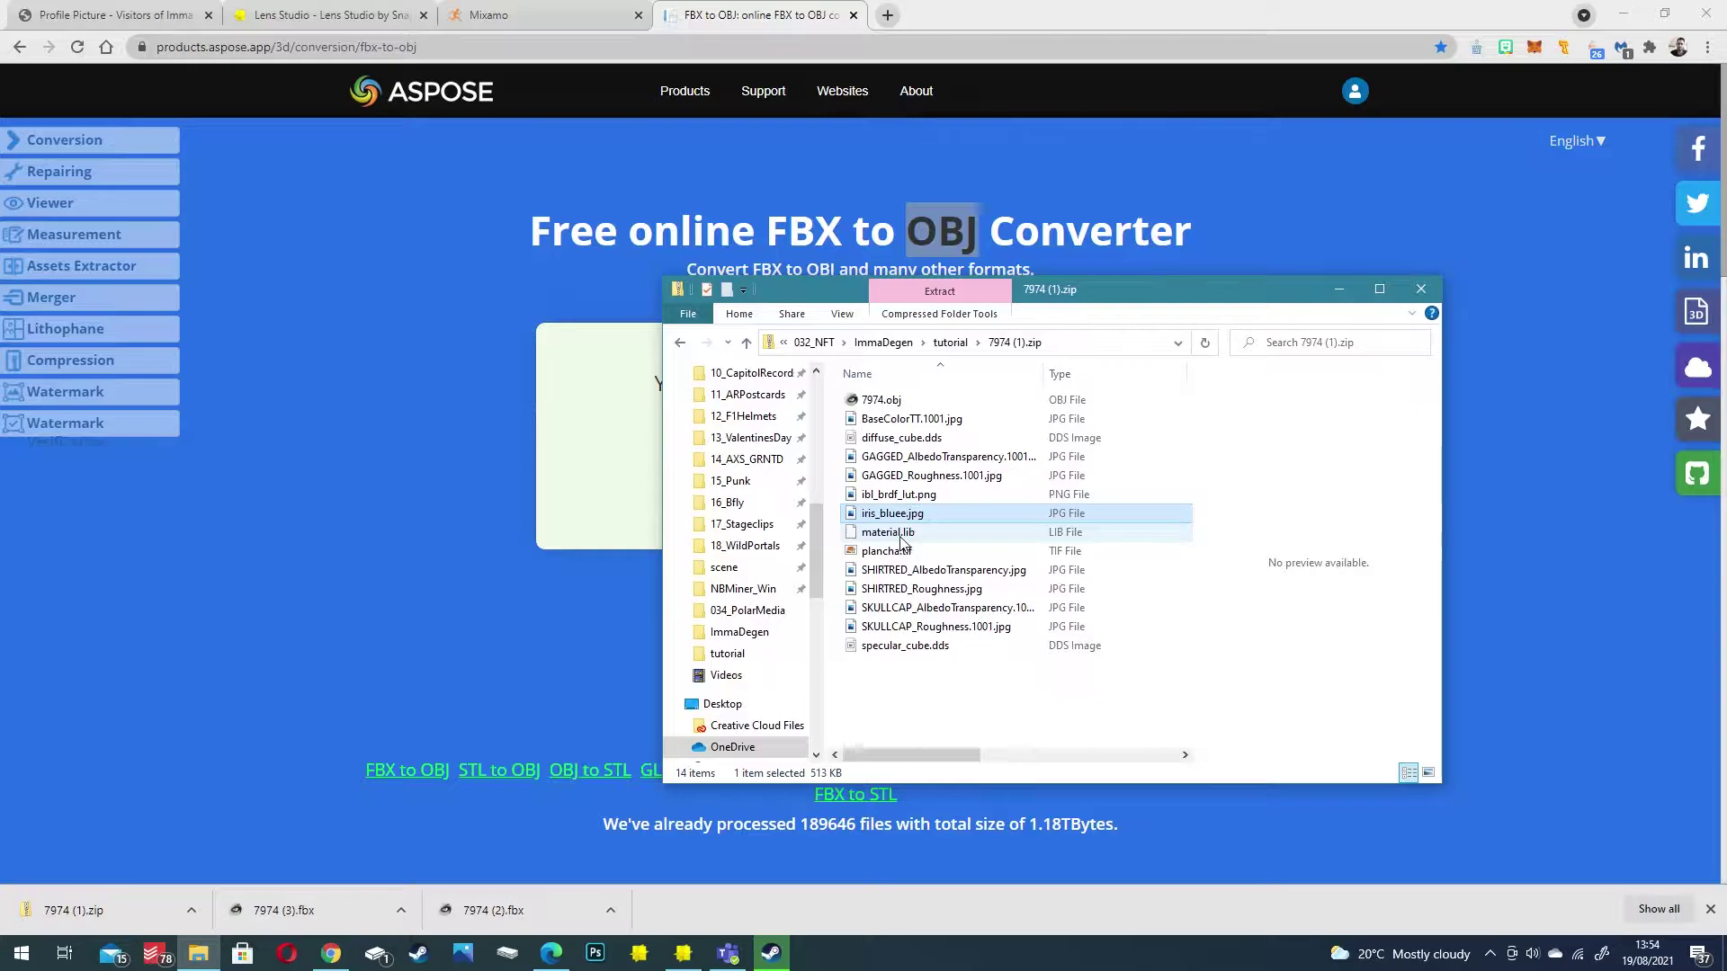
# Paste 7974.obj into the tutorial folder and compare its size with 7974.fbx
pyautogui.click(946, 343)
pyautogui.rightClick(644, 570)
pyautogui.click(687, 695)
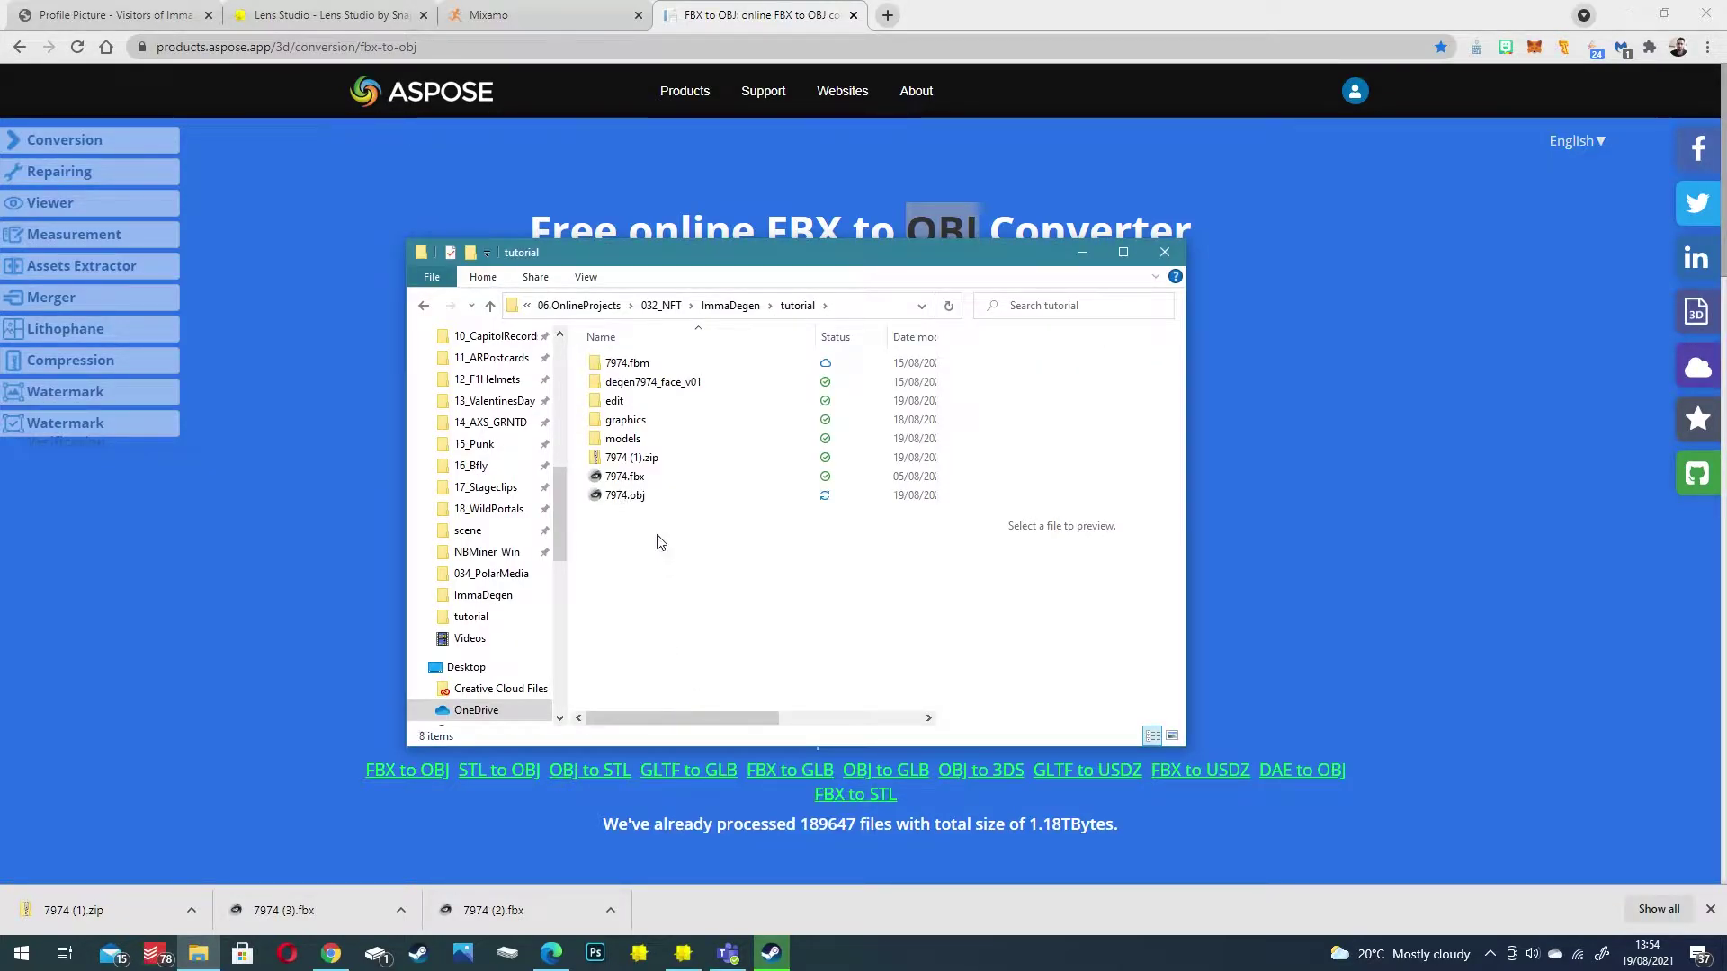
pyautogui.click(620, 479)
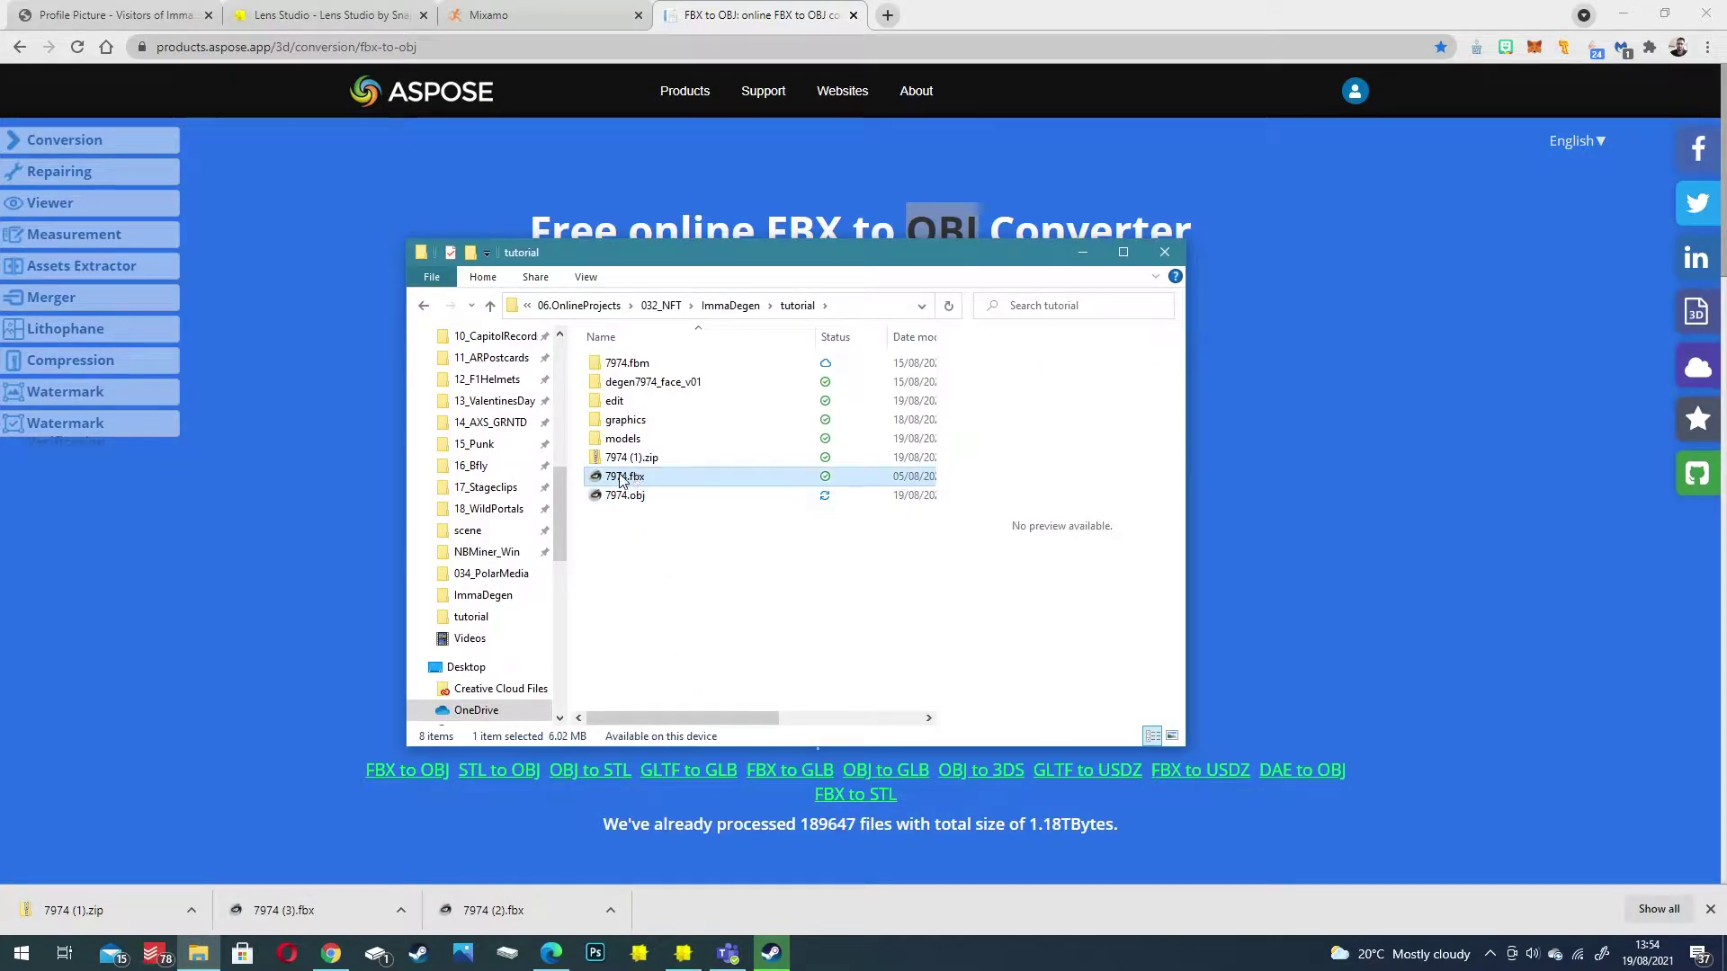
pyautogui.click(621, 496)
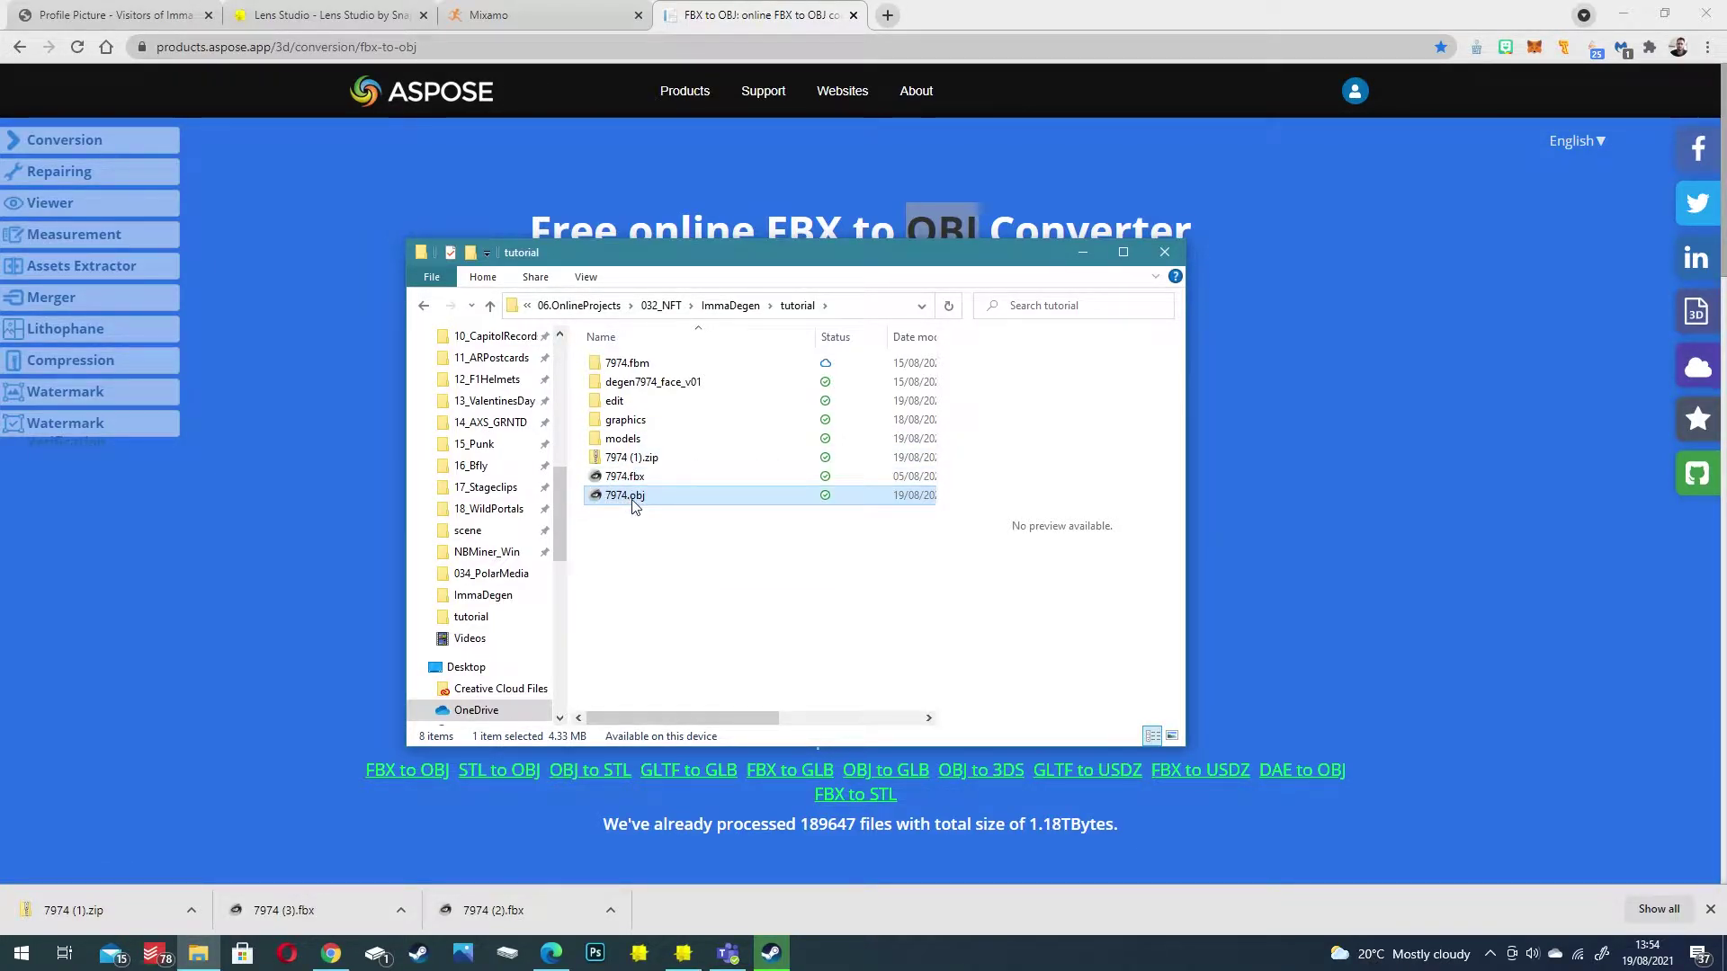
# Upload the character file from the tutorial folder to Mixamo's auto-rigger and accept its orientation
pyautogui.click(488, 16)
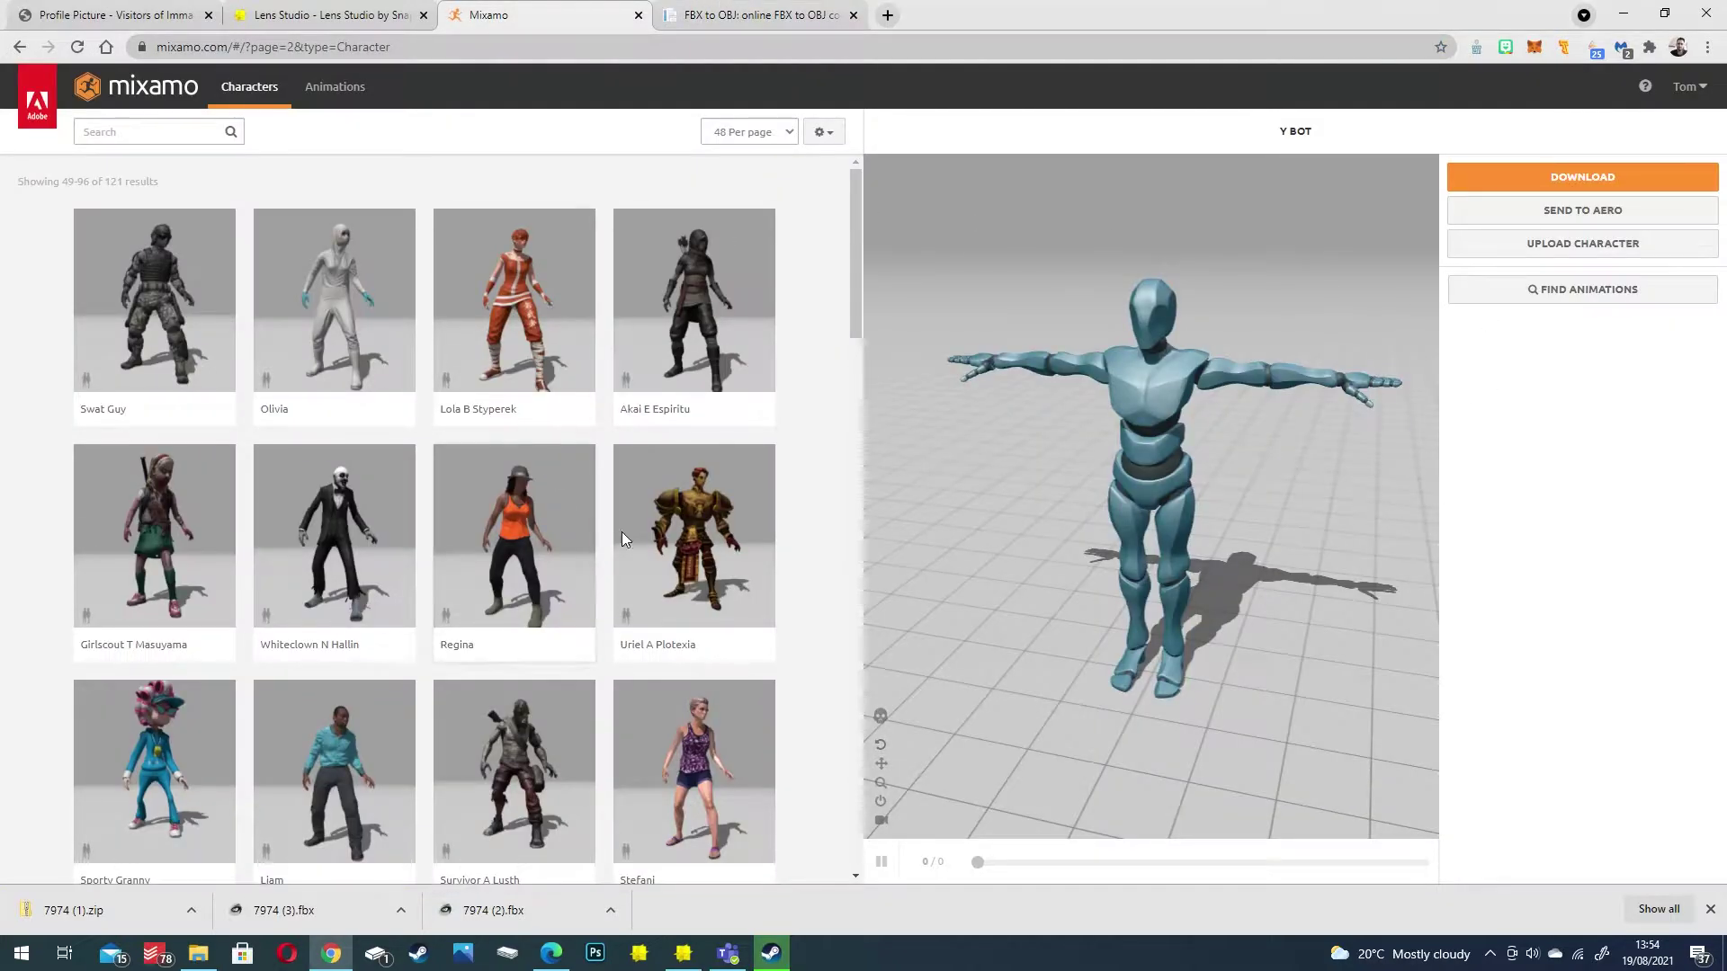
pyautogui.click(1586, 250)
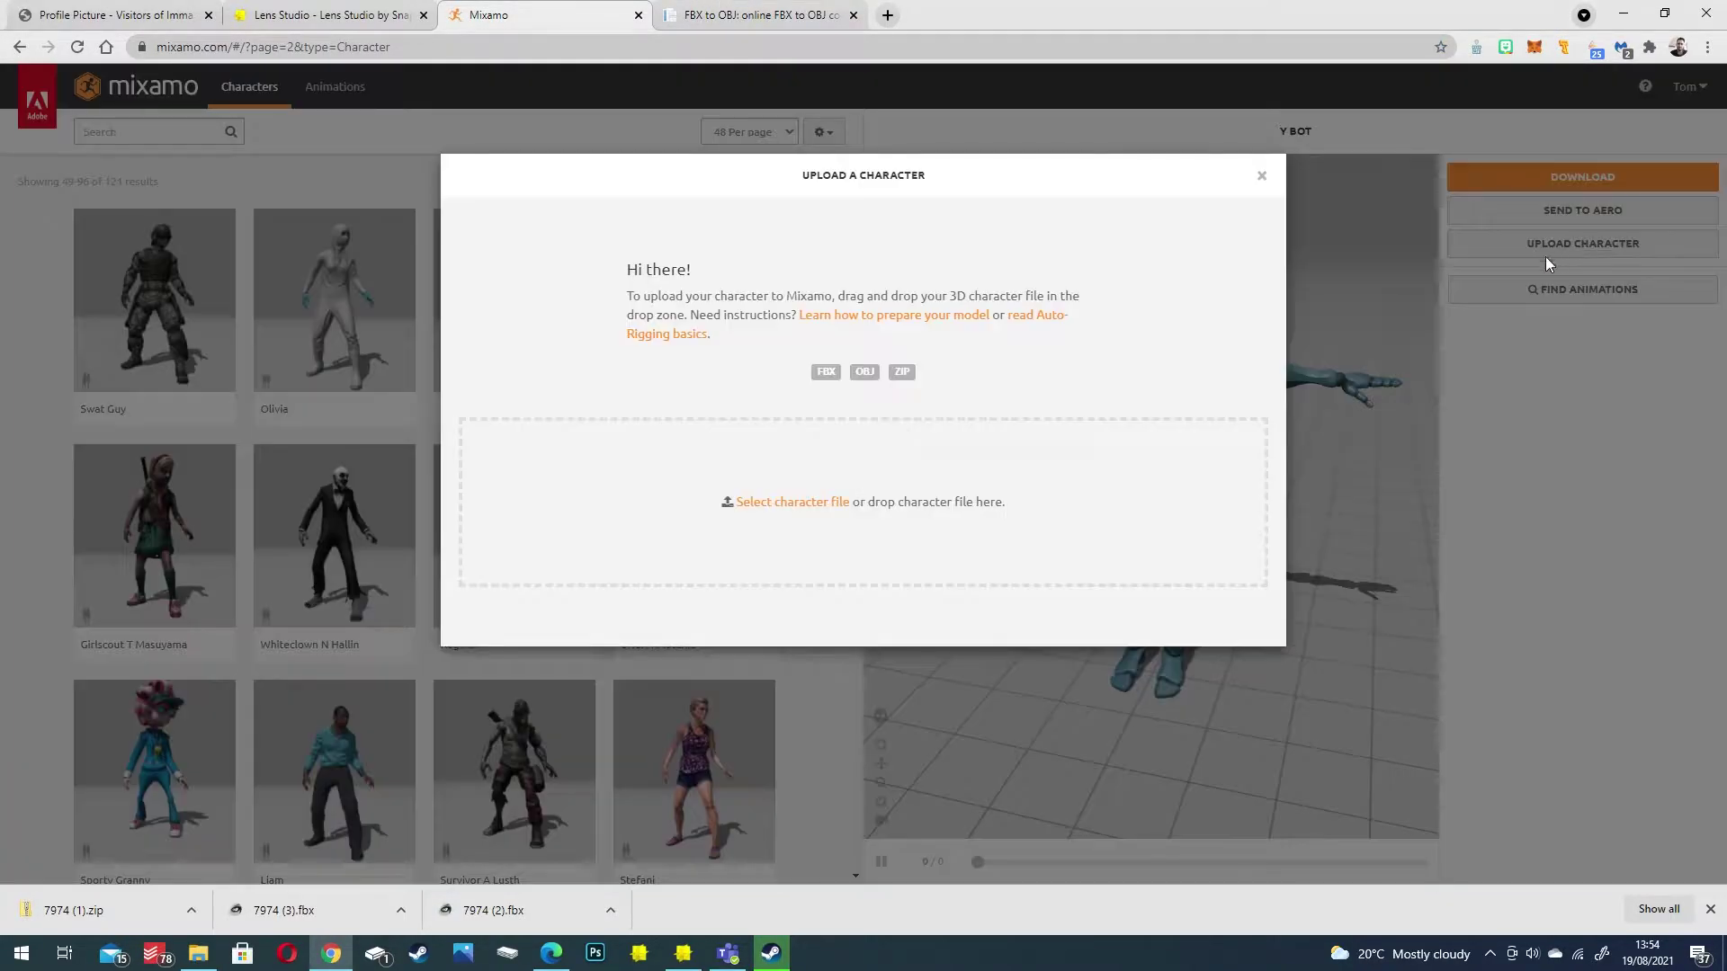
pyautogui.click(769, 509)
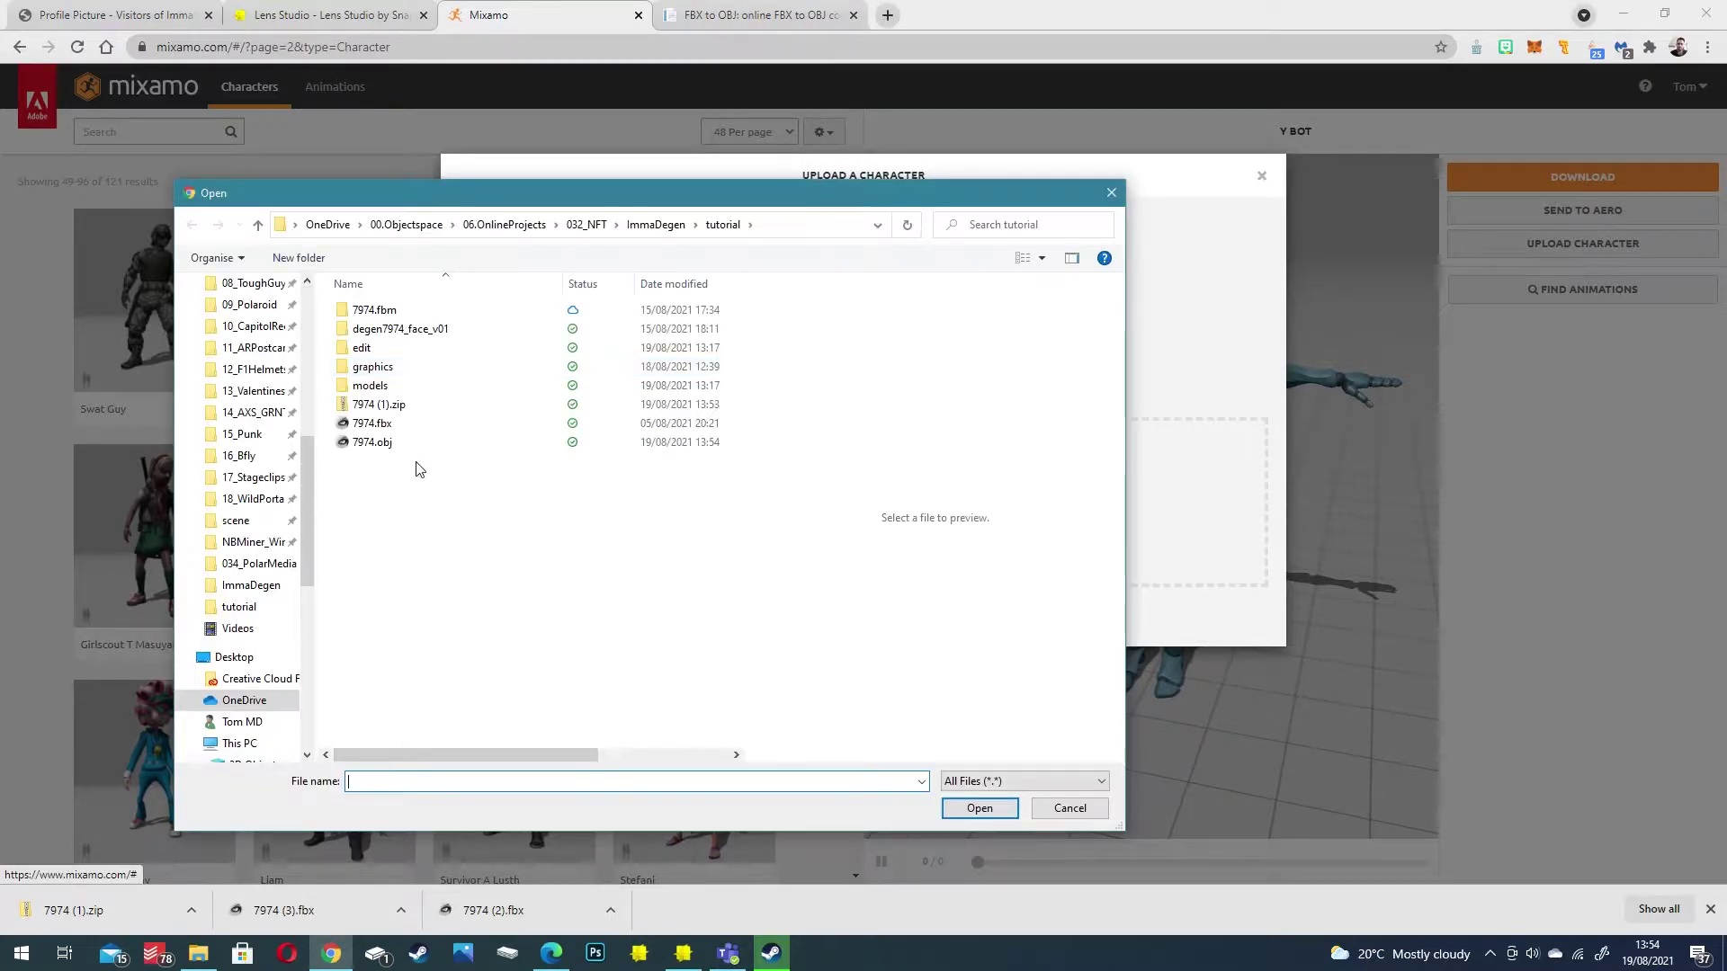
pyautogui.doubleClick(381, 449)
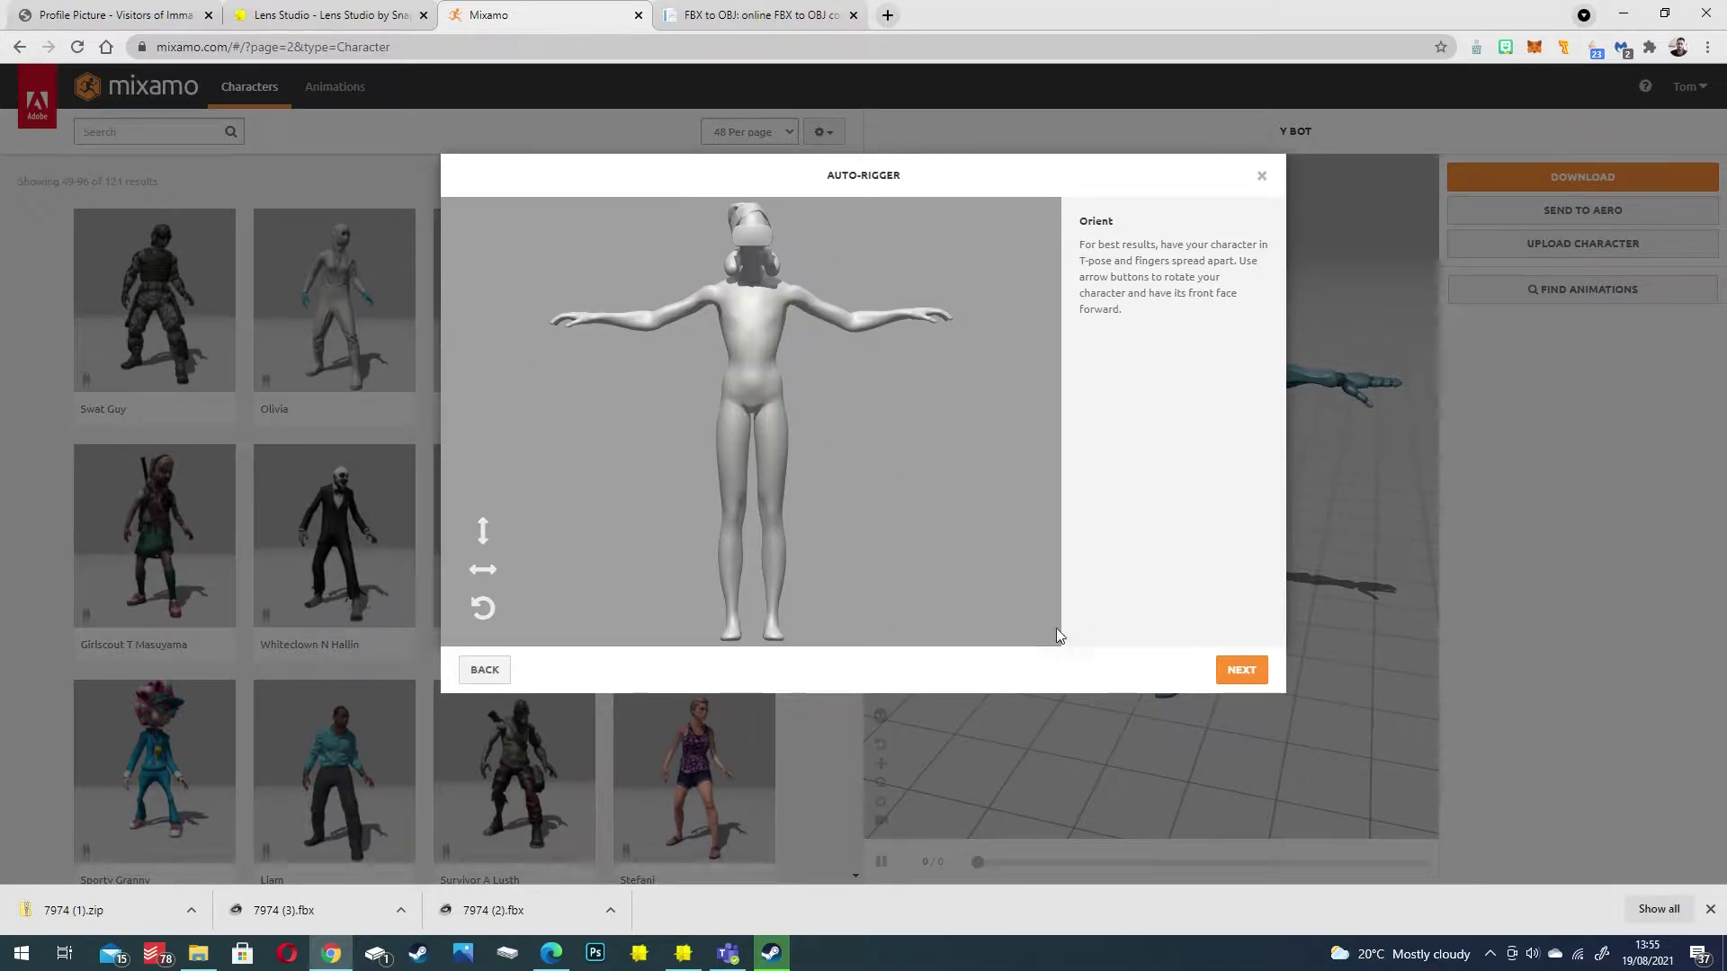
pyautogui.click(1234, 669)
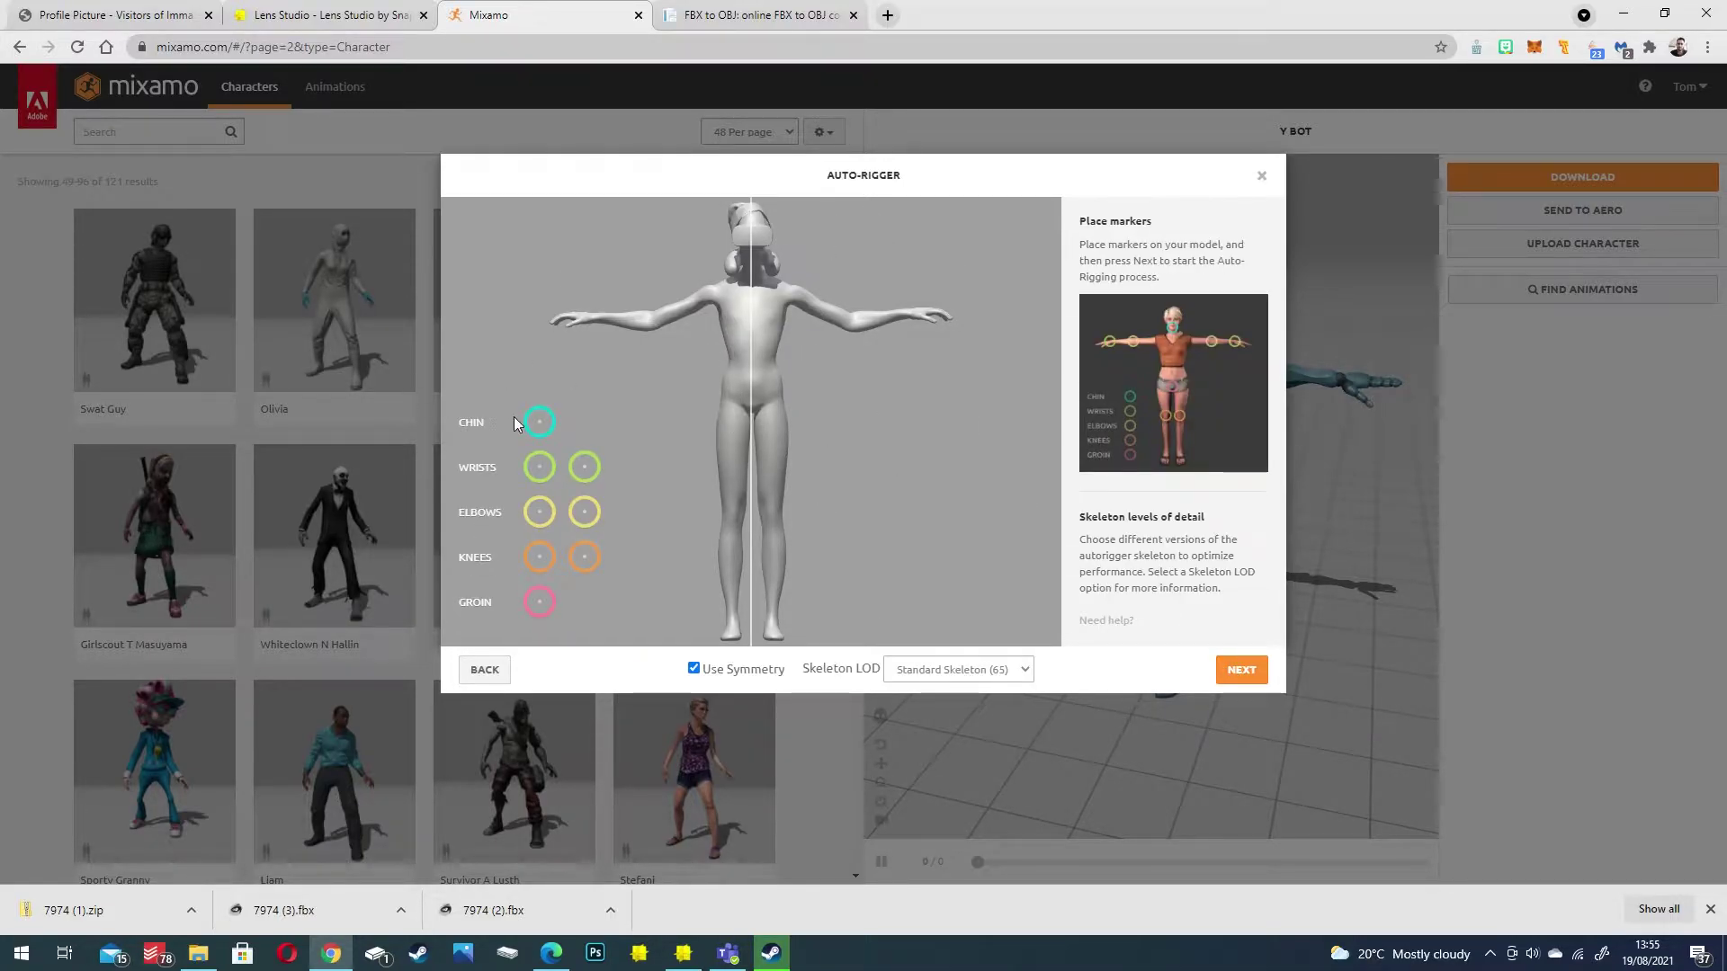
# Place the chin, wrist, elbow, knee and groin markers on the model
pyautogui.moveTo(539, 422)
pyautogui.mouseDown()
pyautogui.moveTo(540, 387)
pyautogui.moveTo(707, 261)
pyautogui.moveTo(751, 263)
pyautogui.mouseUp()
pyautogui.moveTo(536, 466); pyautogui.dragTo(592, 324)
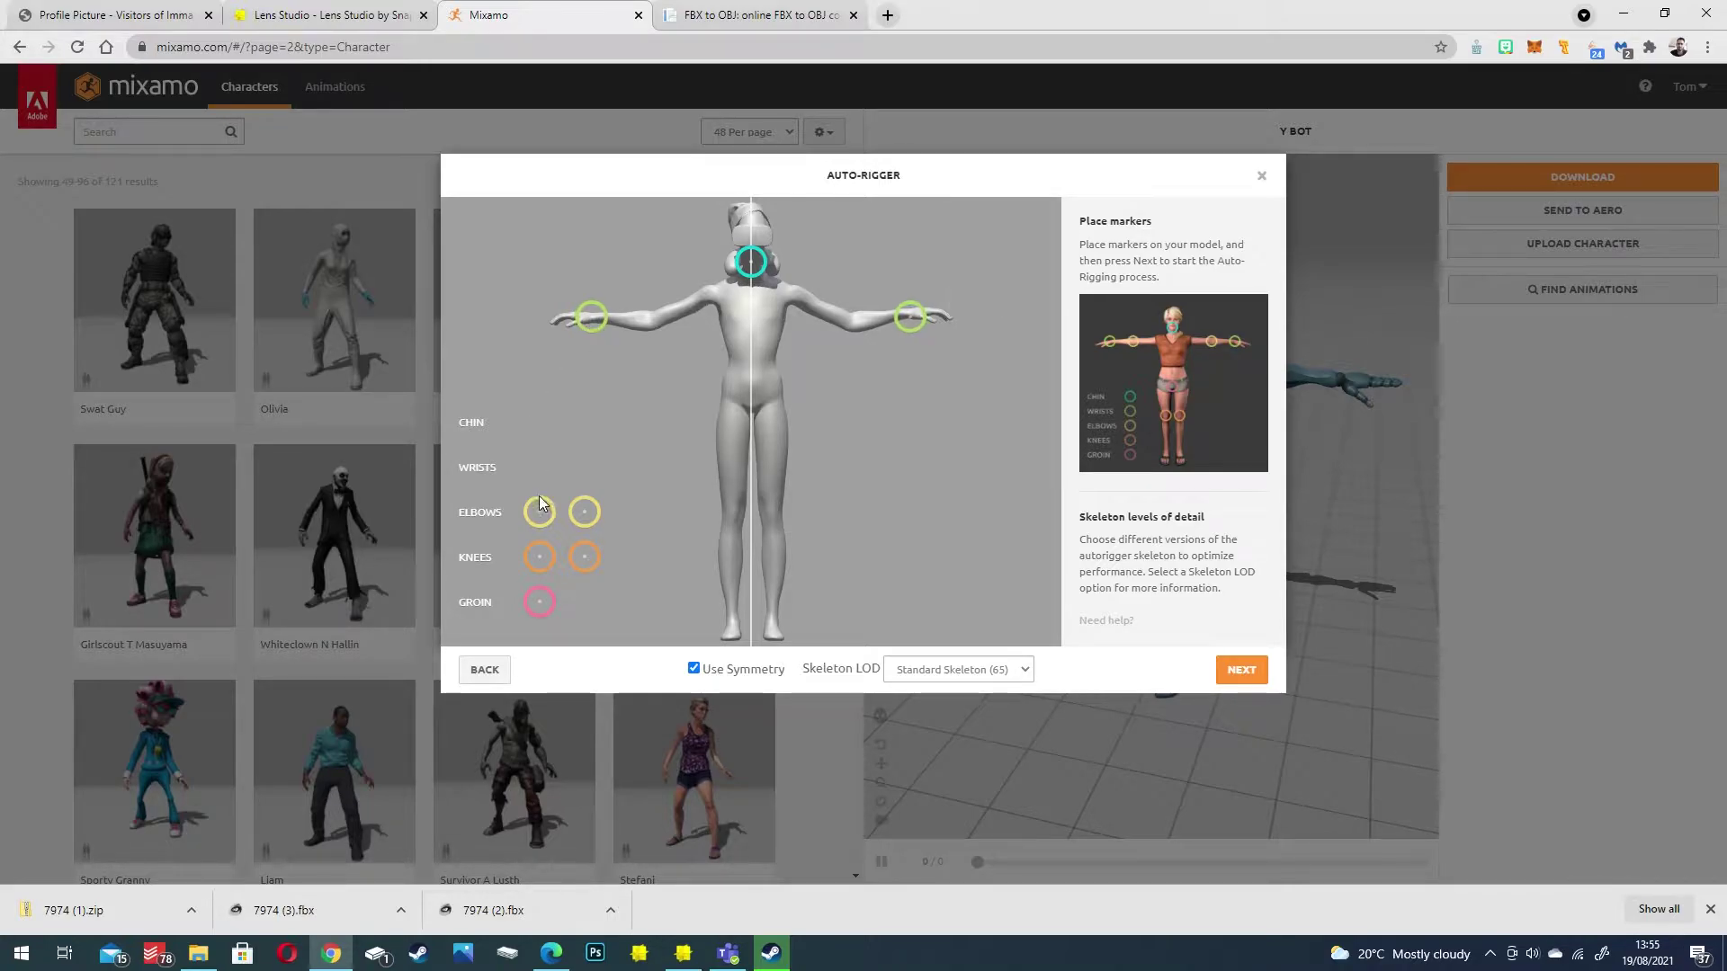
pyautogui.moveTo(540, 512)
pyautogui.mouseDown()
pyautogui.moveTo(597, 339)
pyautogui.moveTo(648, 327)
pyautogui.mouseUp()
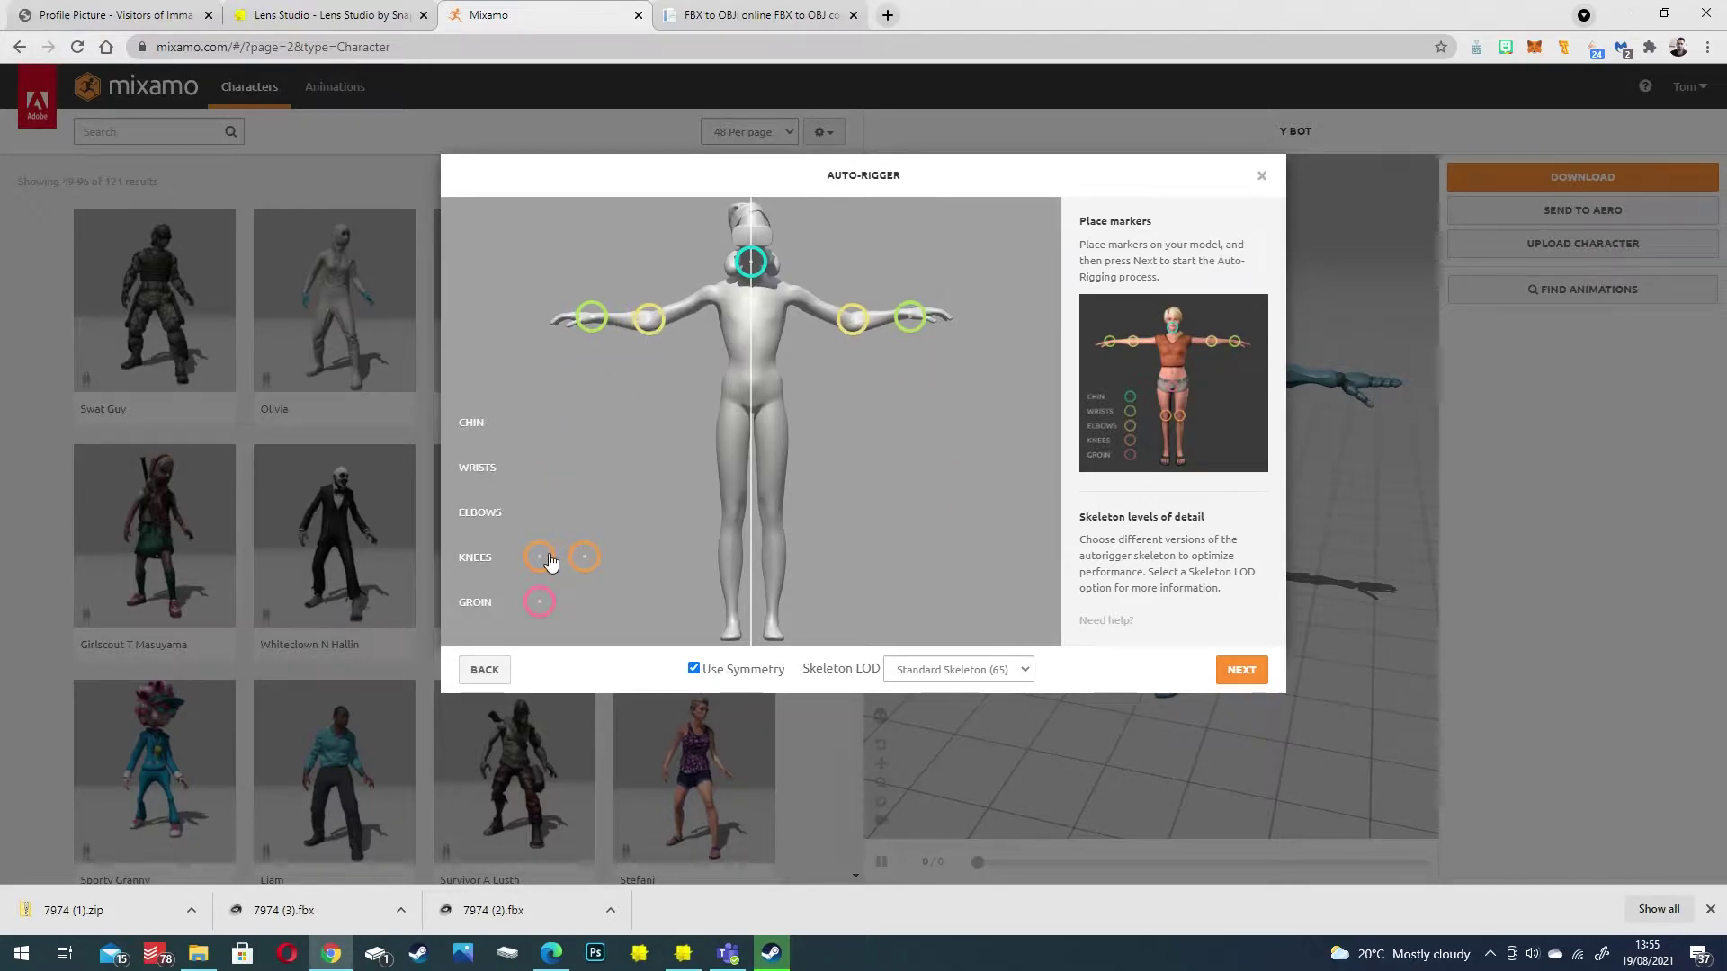
pyautogui.moveTo(540, 557)
pyautogui.mouseDown()
pyautogui.moveTo(723, 481)
pyautogui.moveTo(733, 525)
pyautogui.mouseUp()
pyautogui.moveTo(538, 612)
pyautogui.mouseDown()
pyautogui.moveTo(504, 504)
pyautogui.moveTo(703, 384)
pyautogui.moveTo(750, 419)
pyautogui.mouseUp()
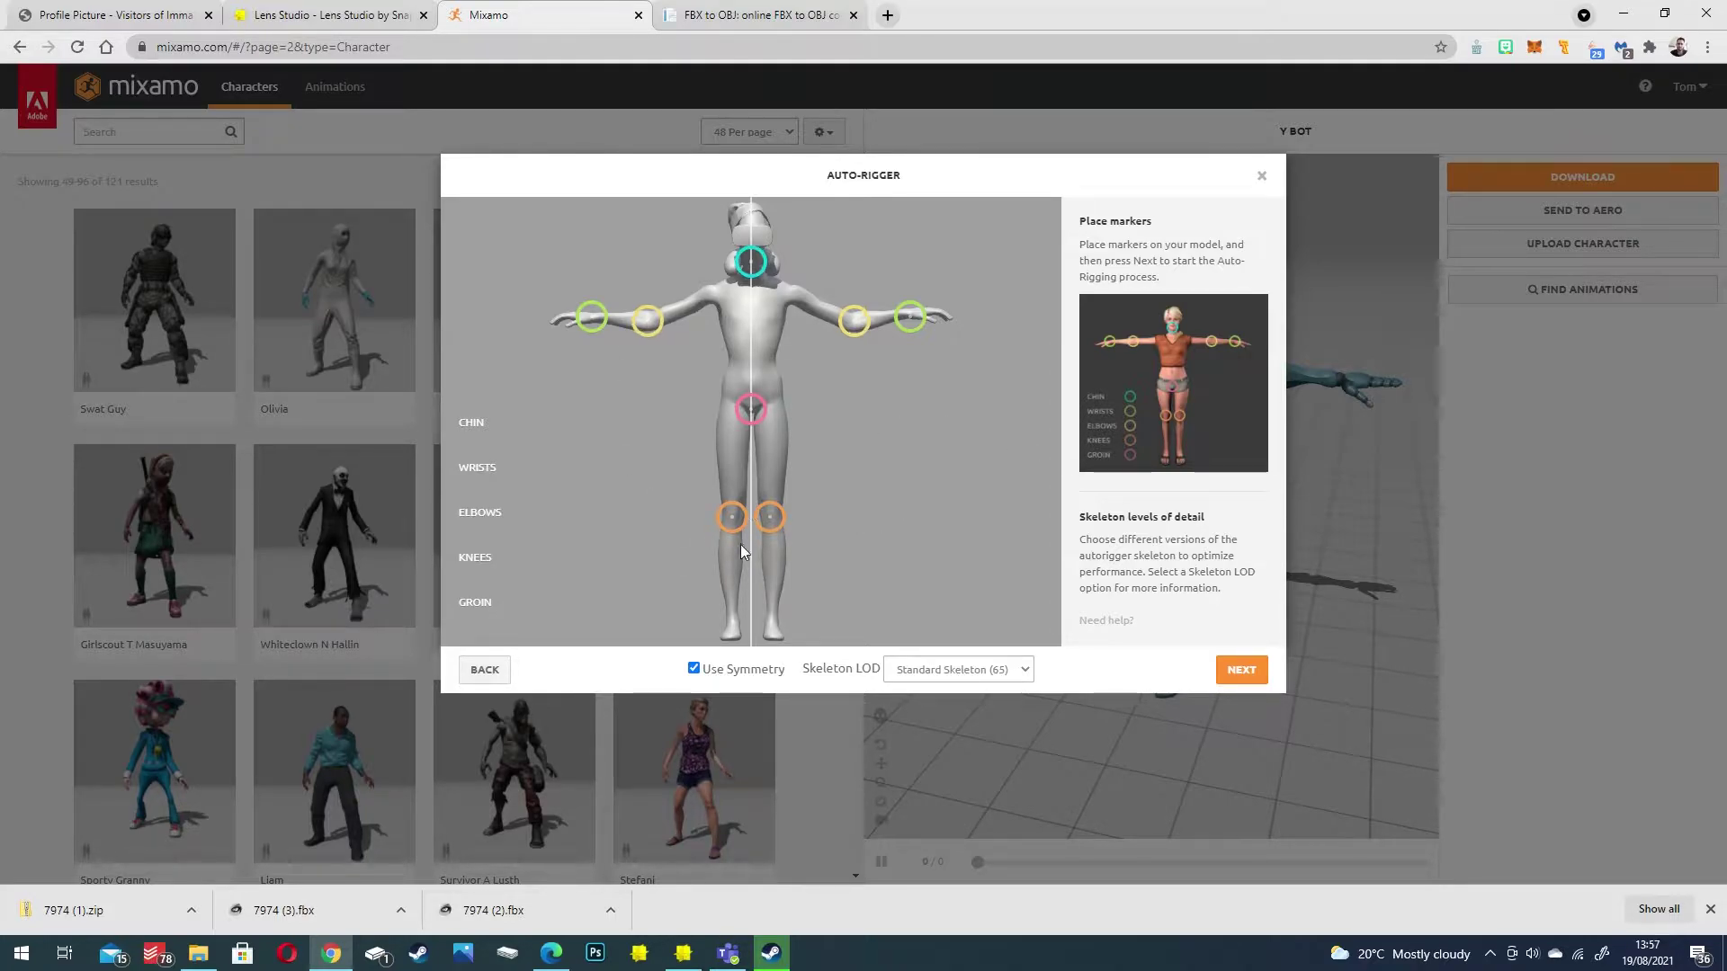
# Run the auto-rigger, review the rig from front and side, and load 7974 as the active character
pyautogui.click(1239, 670)
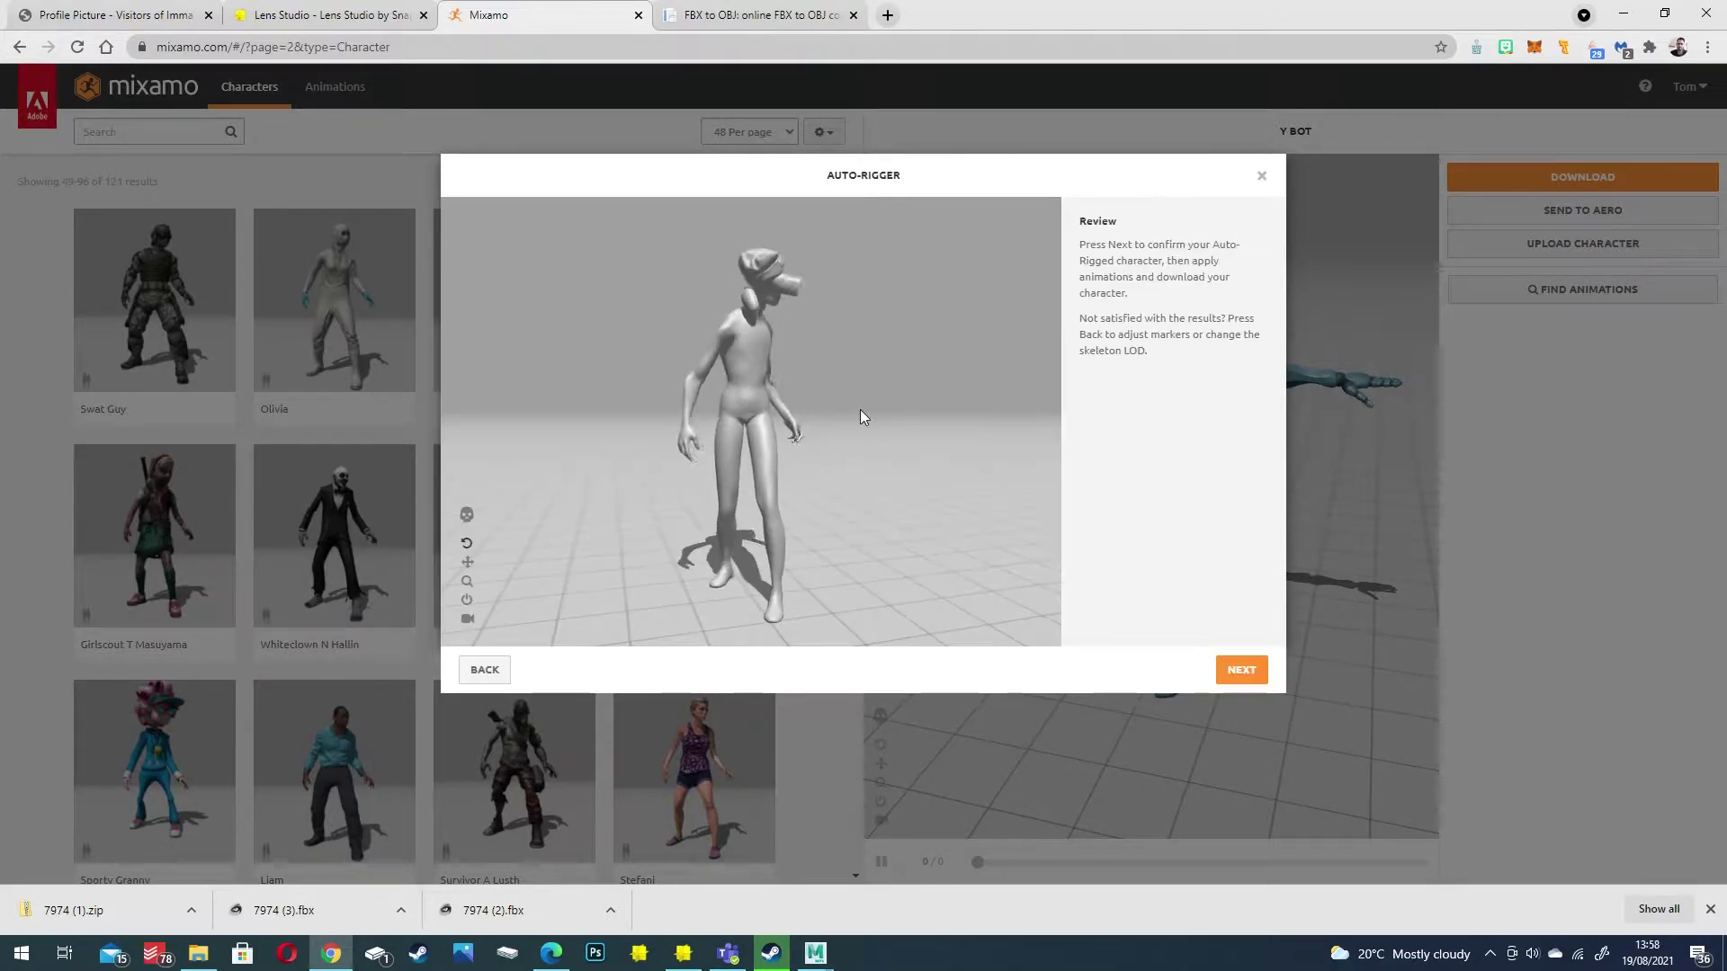
pyautogui.moveTo(818, 455); pyautogui.dragTo(824, 367)
pyautogui.moveTo(779, 446); pyautogui.dragTo(844, 441)
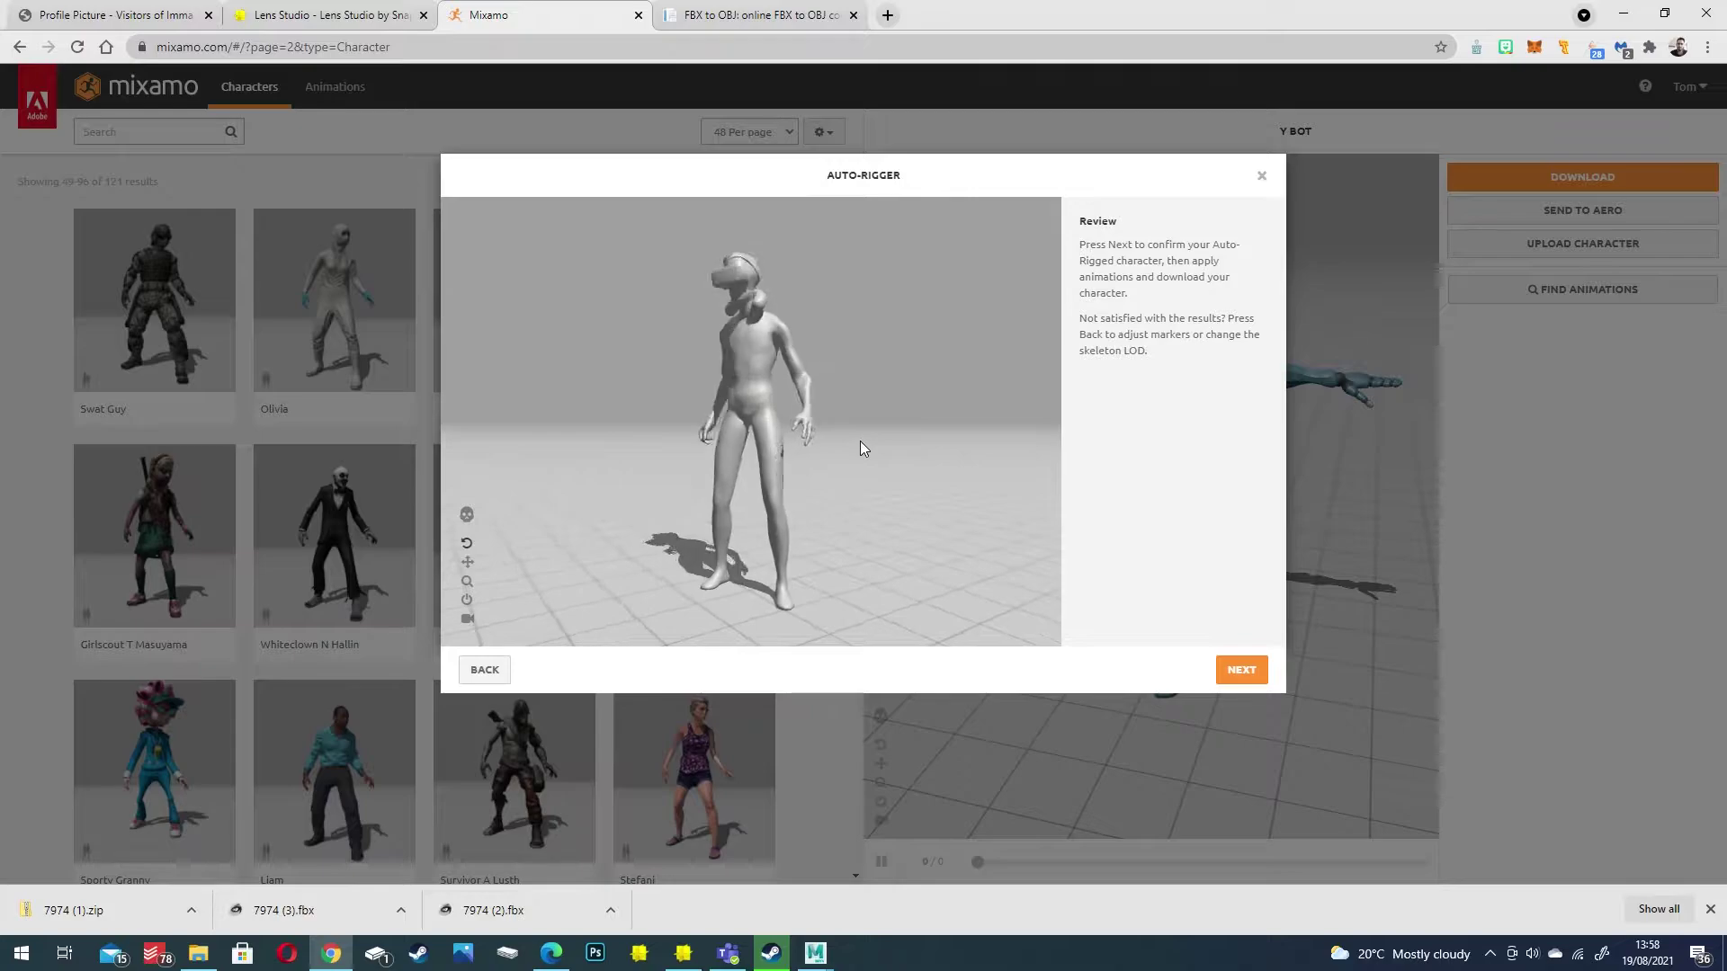
pyautogui.press('Return')
pyautogui.click(1241, 670)
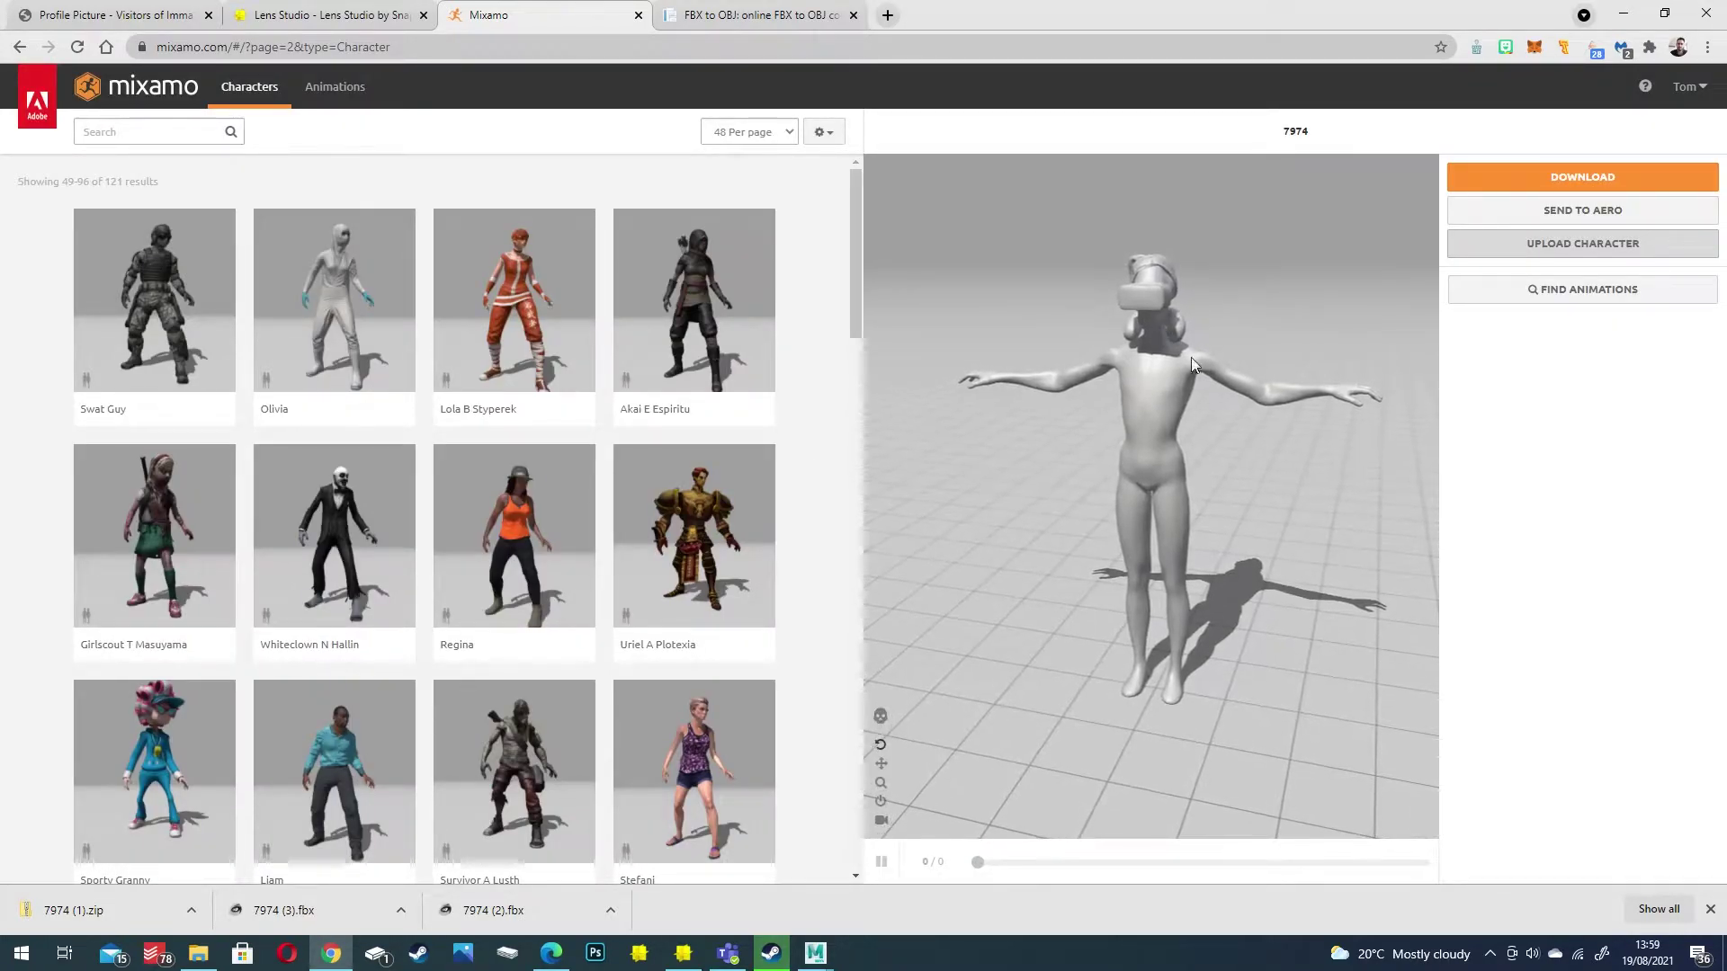
pyautogui.moveTo(1200, 367); pyautogui.dragTo(1239, 311)
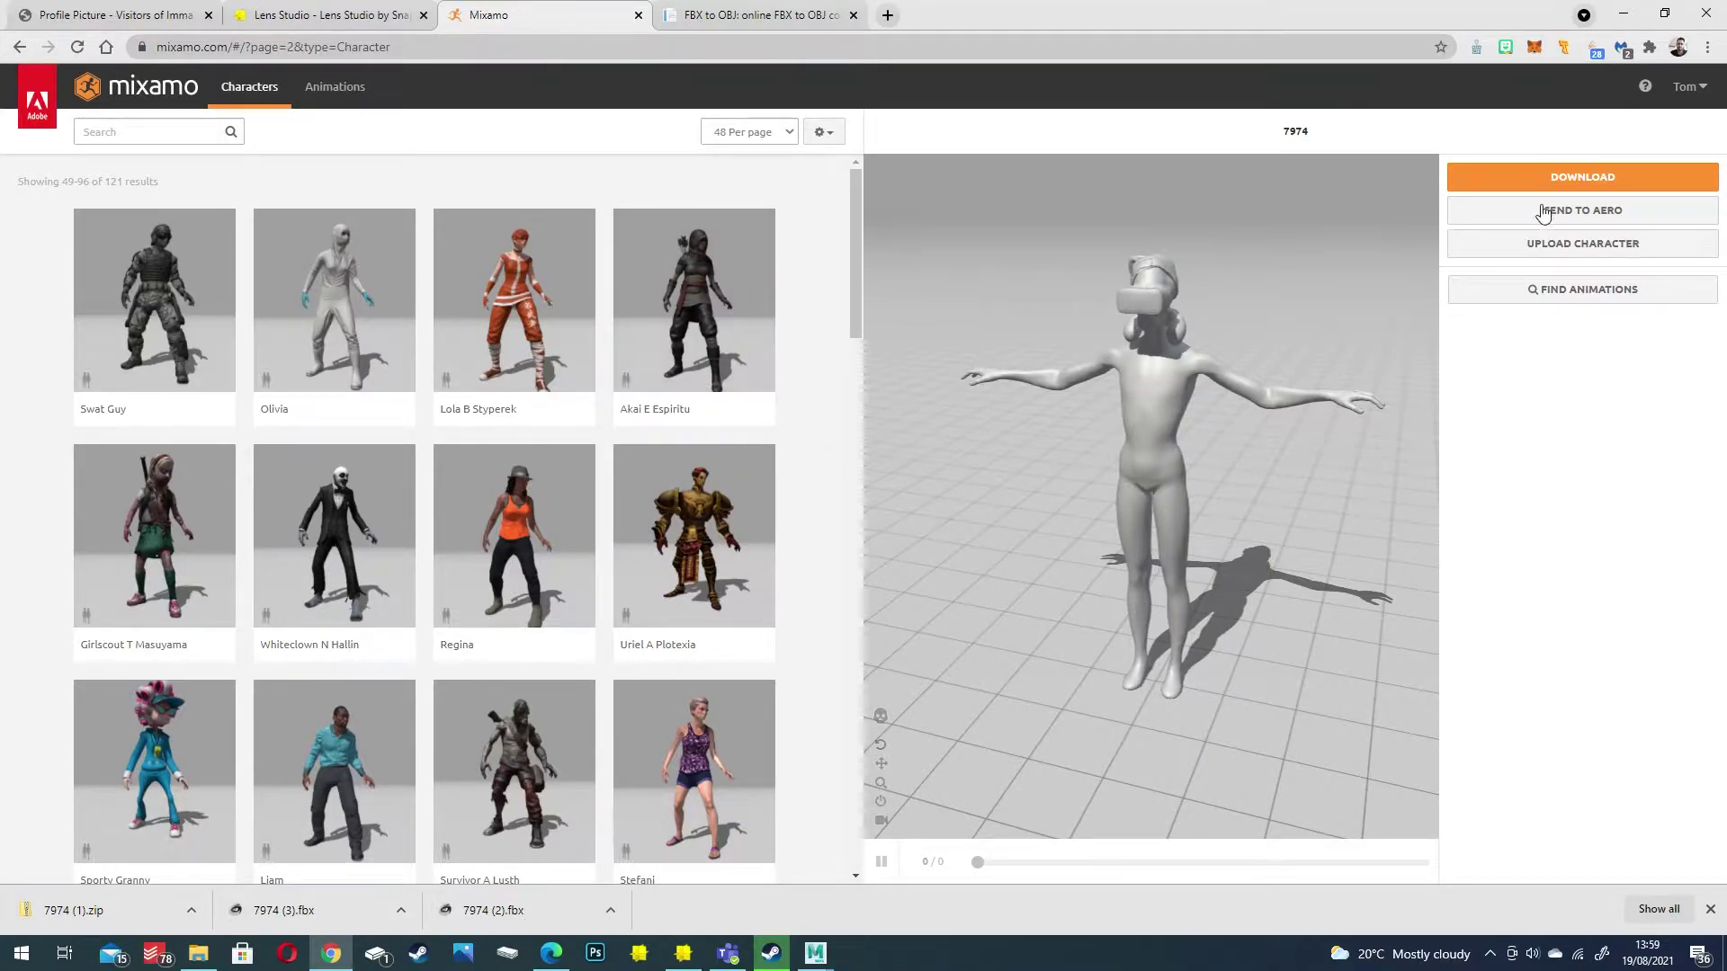
# Download the rigged 7974 character as FBX Binary (.fbx) in T-pose
pyautogui.click(1544, 176)
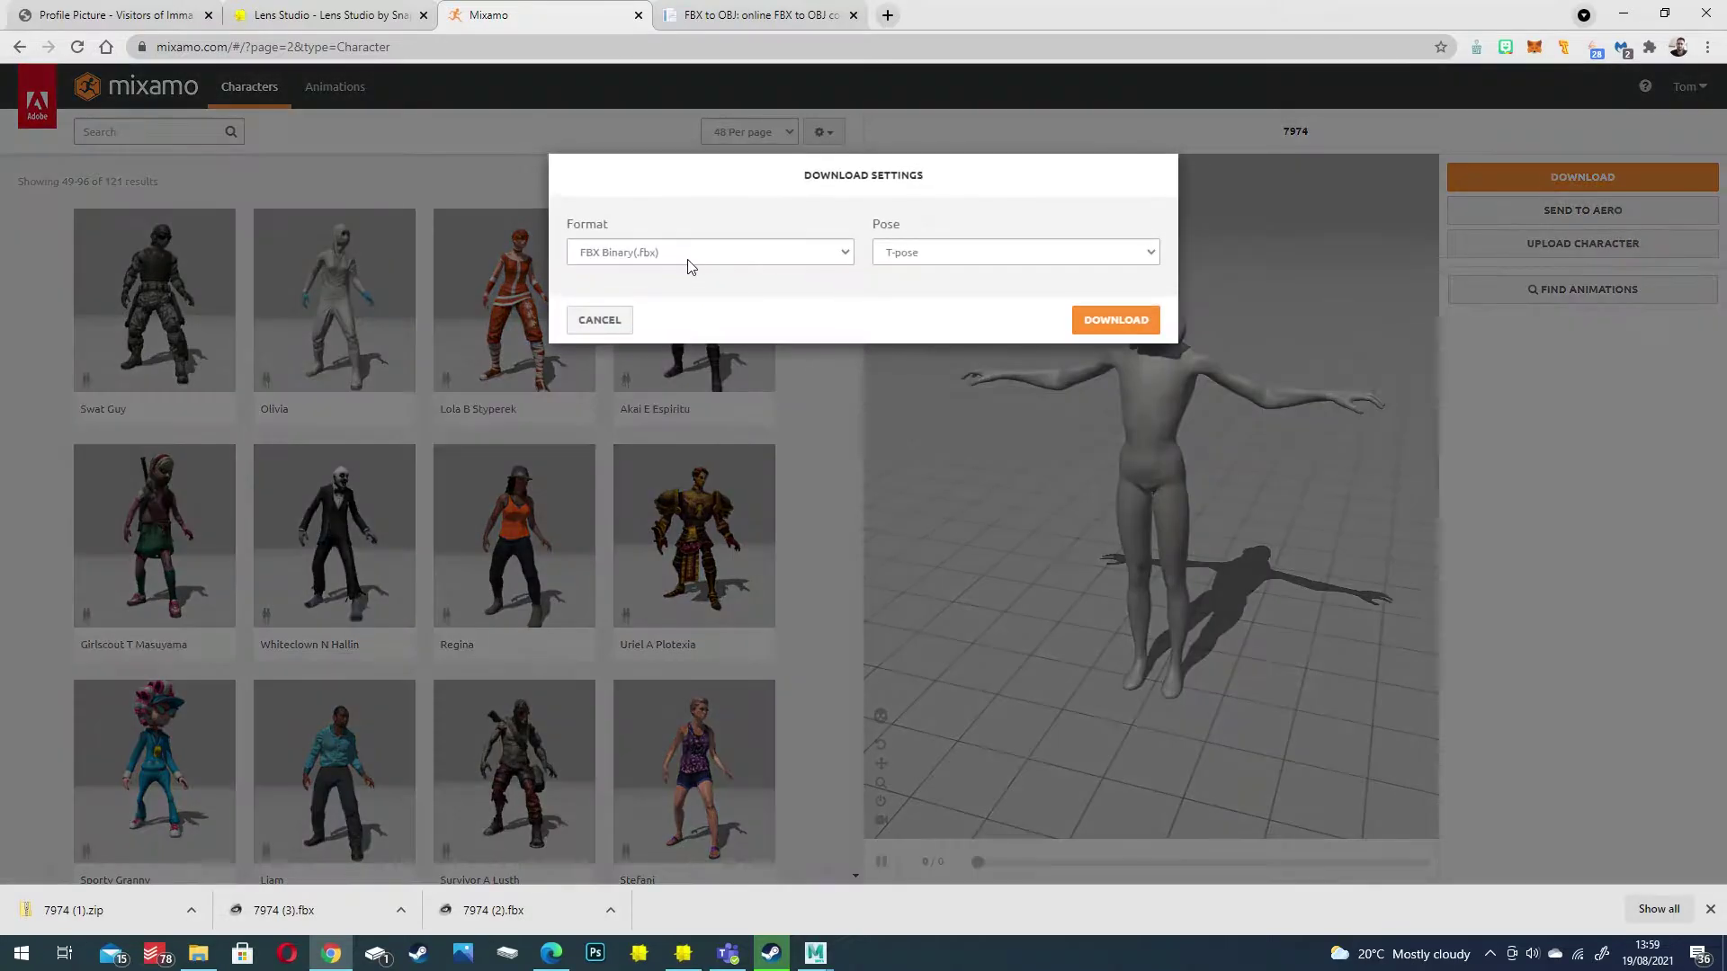
pyautogui.click(1097, 322)
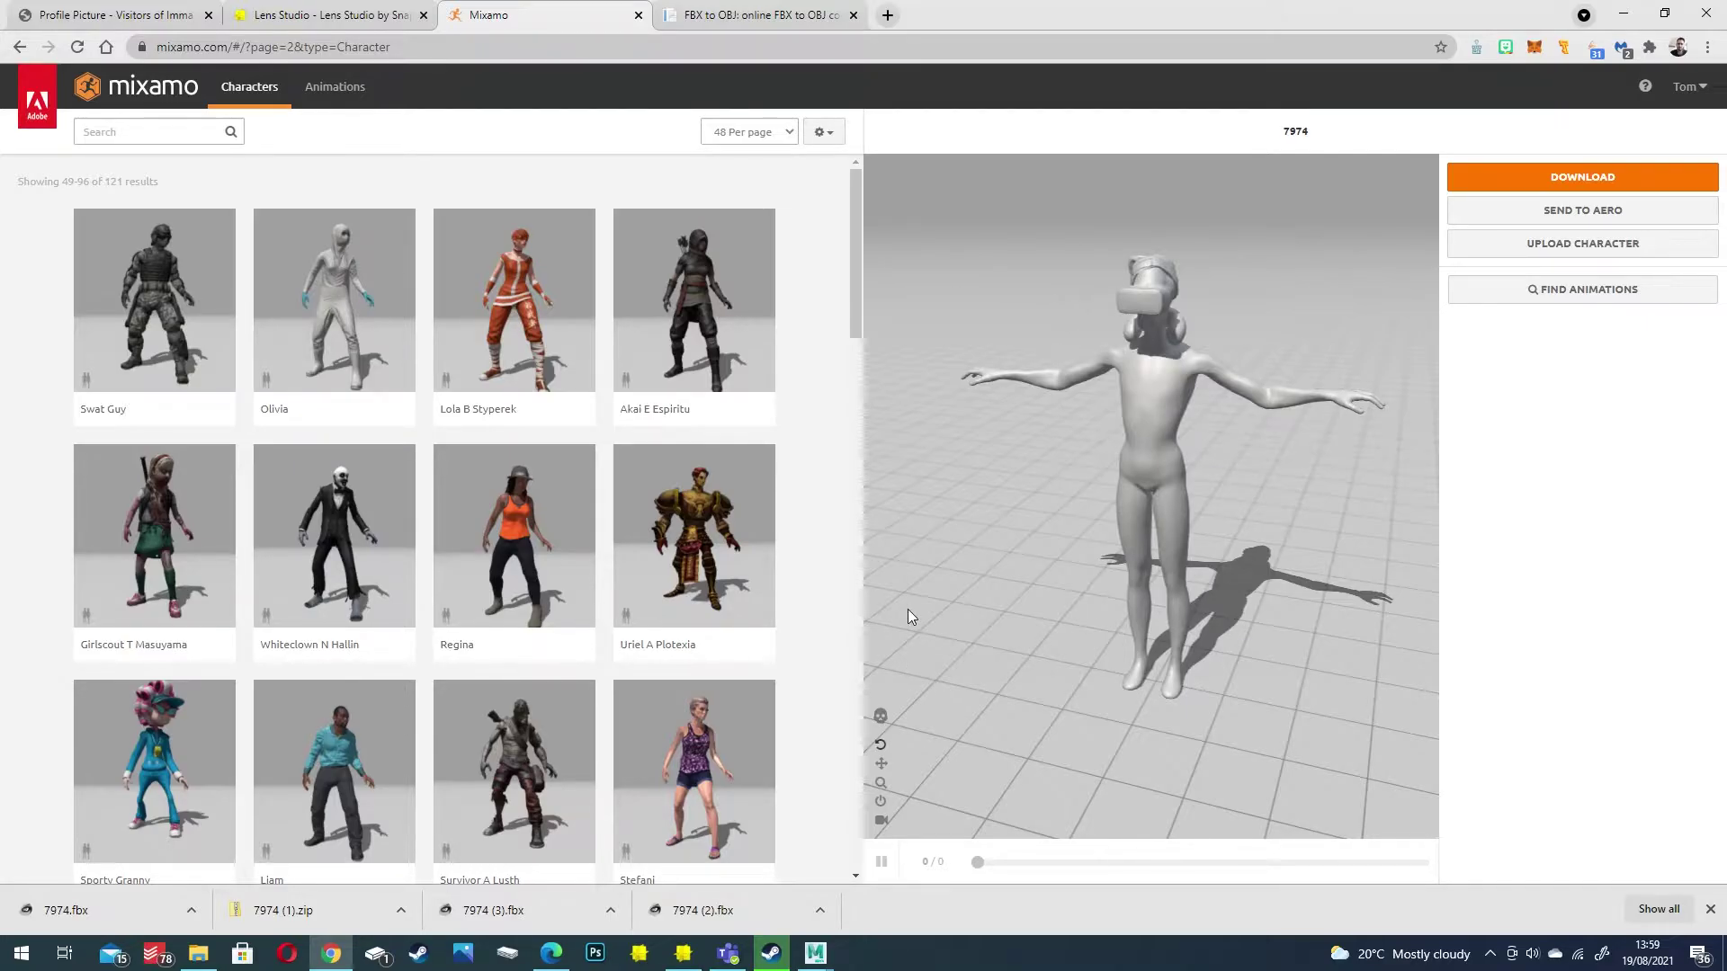
# Create a new Lens Studio project and import 7974mixamo.fbx into Resources with the default import options
pyautogui.hotkey('alt', 'Tab')
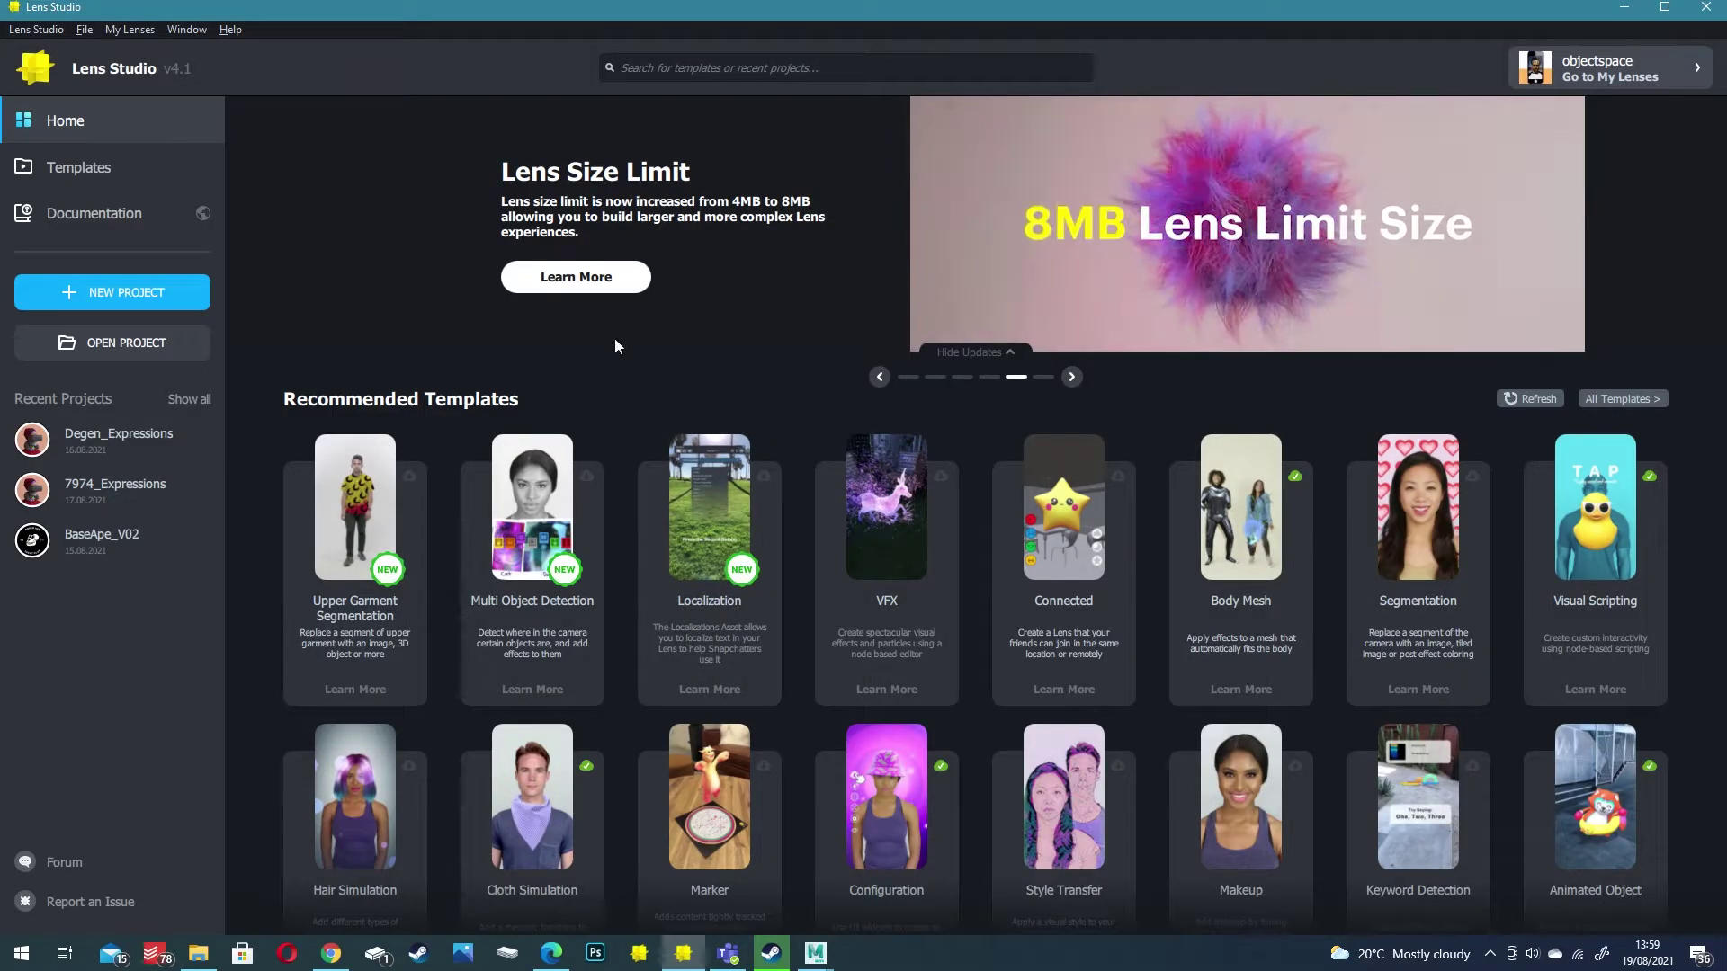
pyautogui.click(117, 293)
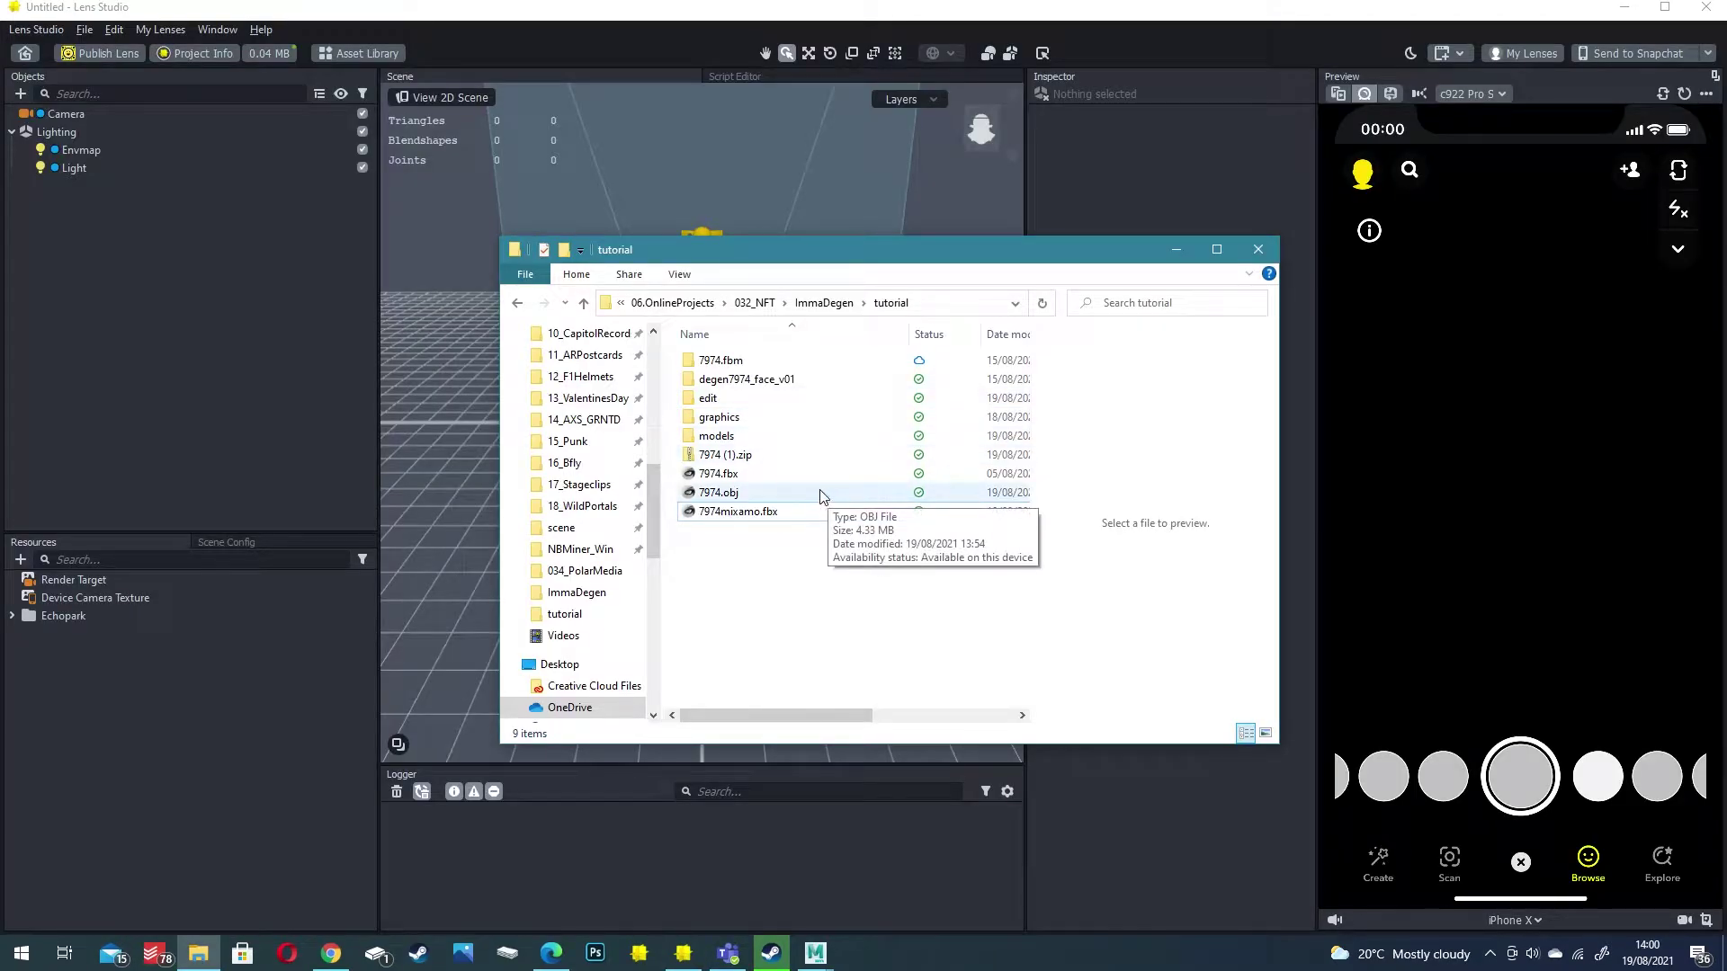
pyautogui.click(774, 479)
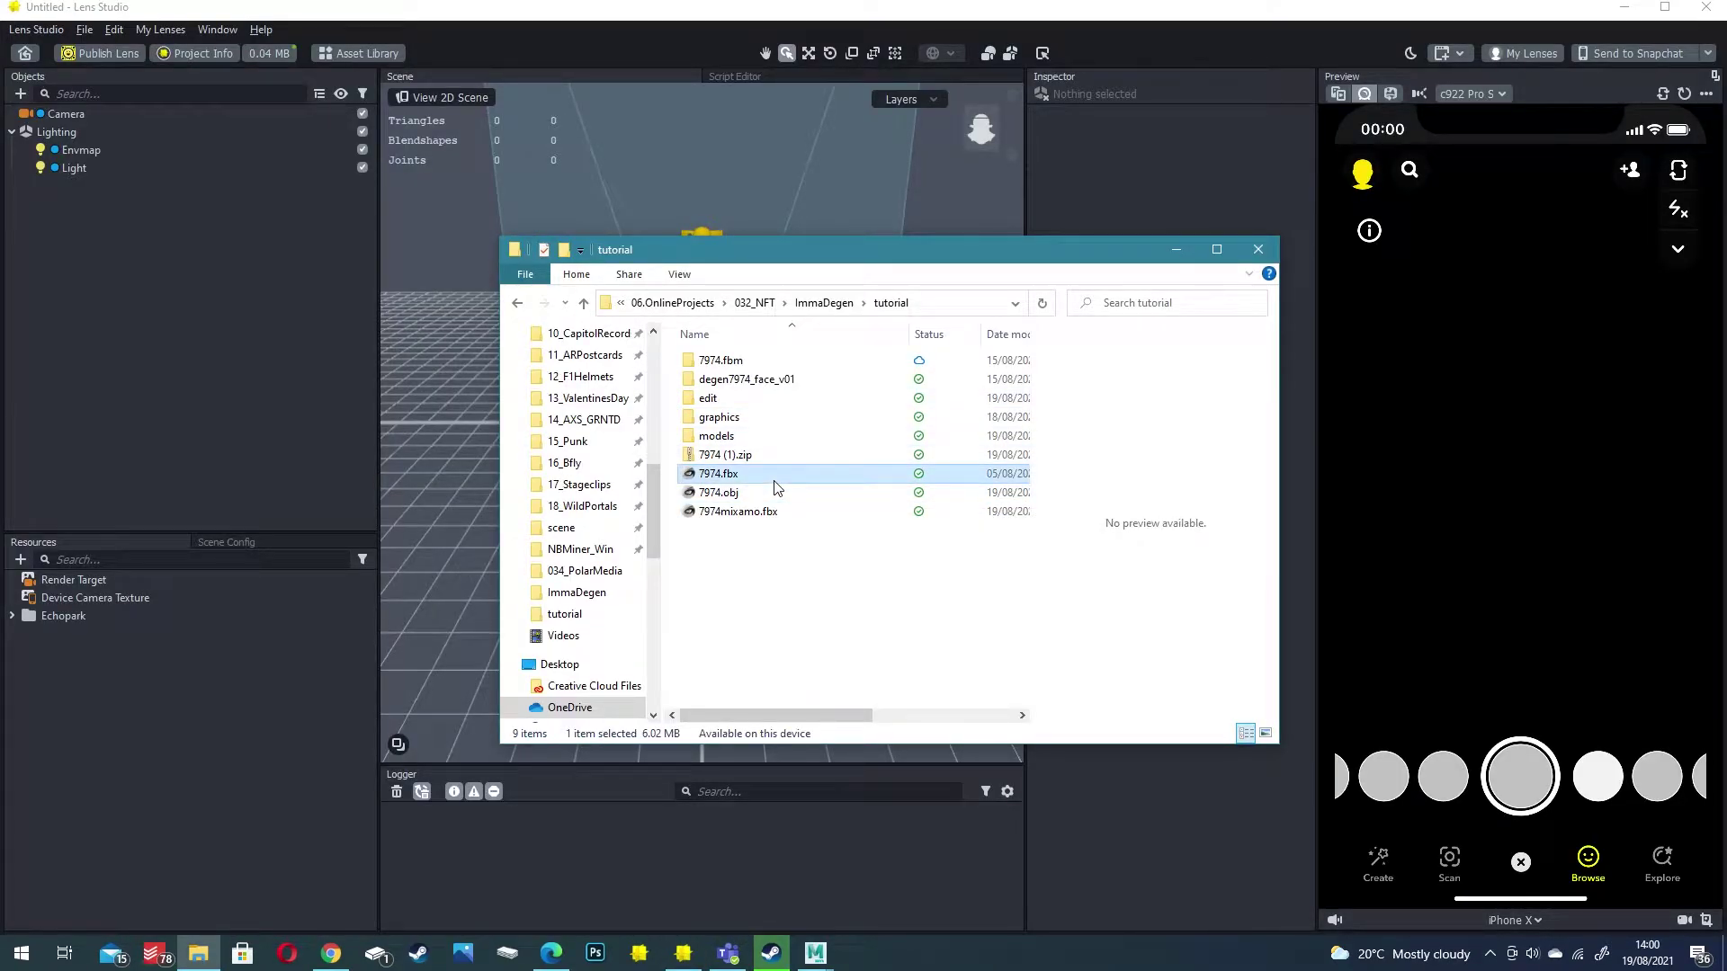
pyautogui.click(751, 495)
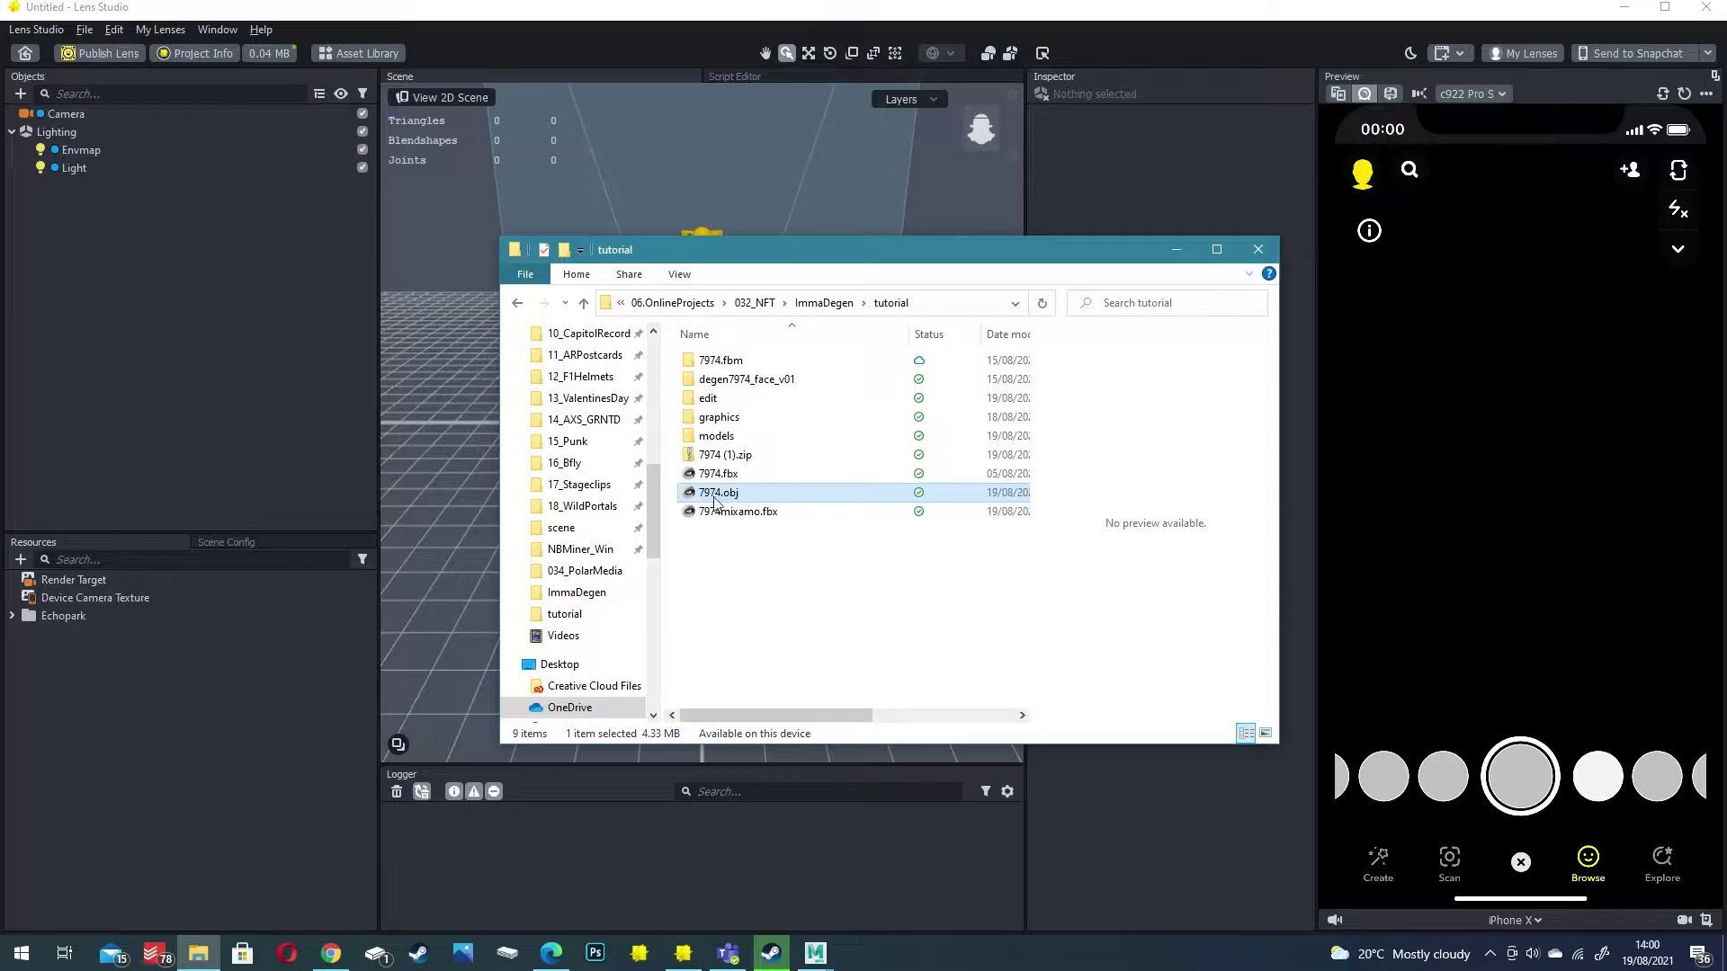
pyautogui.click(785, 513)
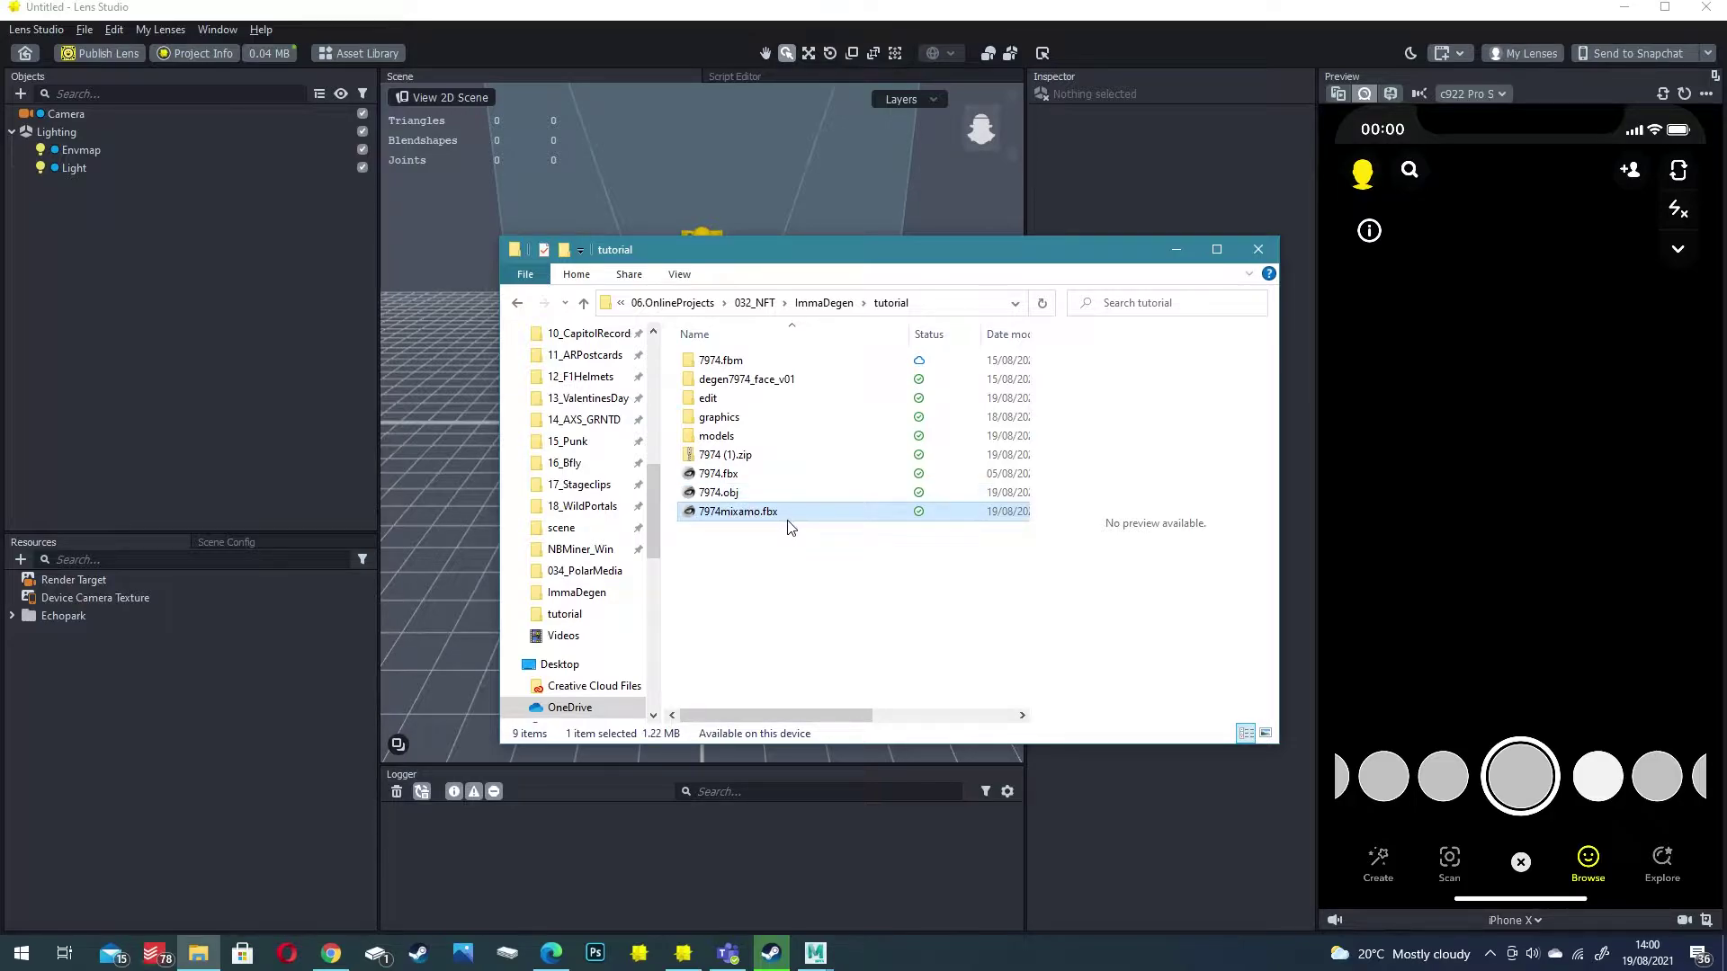
pyautogui.moveTo(841, 251); pyautogui.dragTo(902, 249)
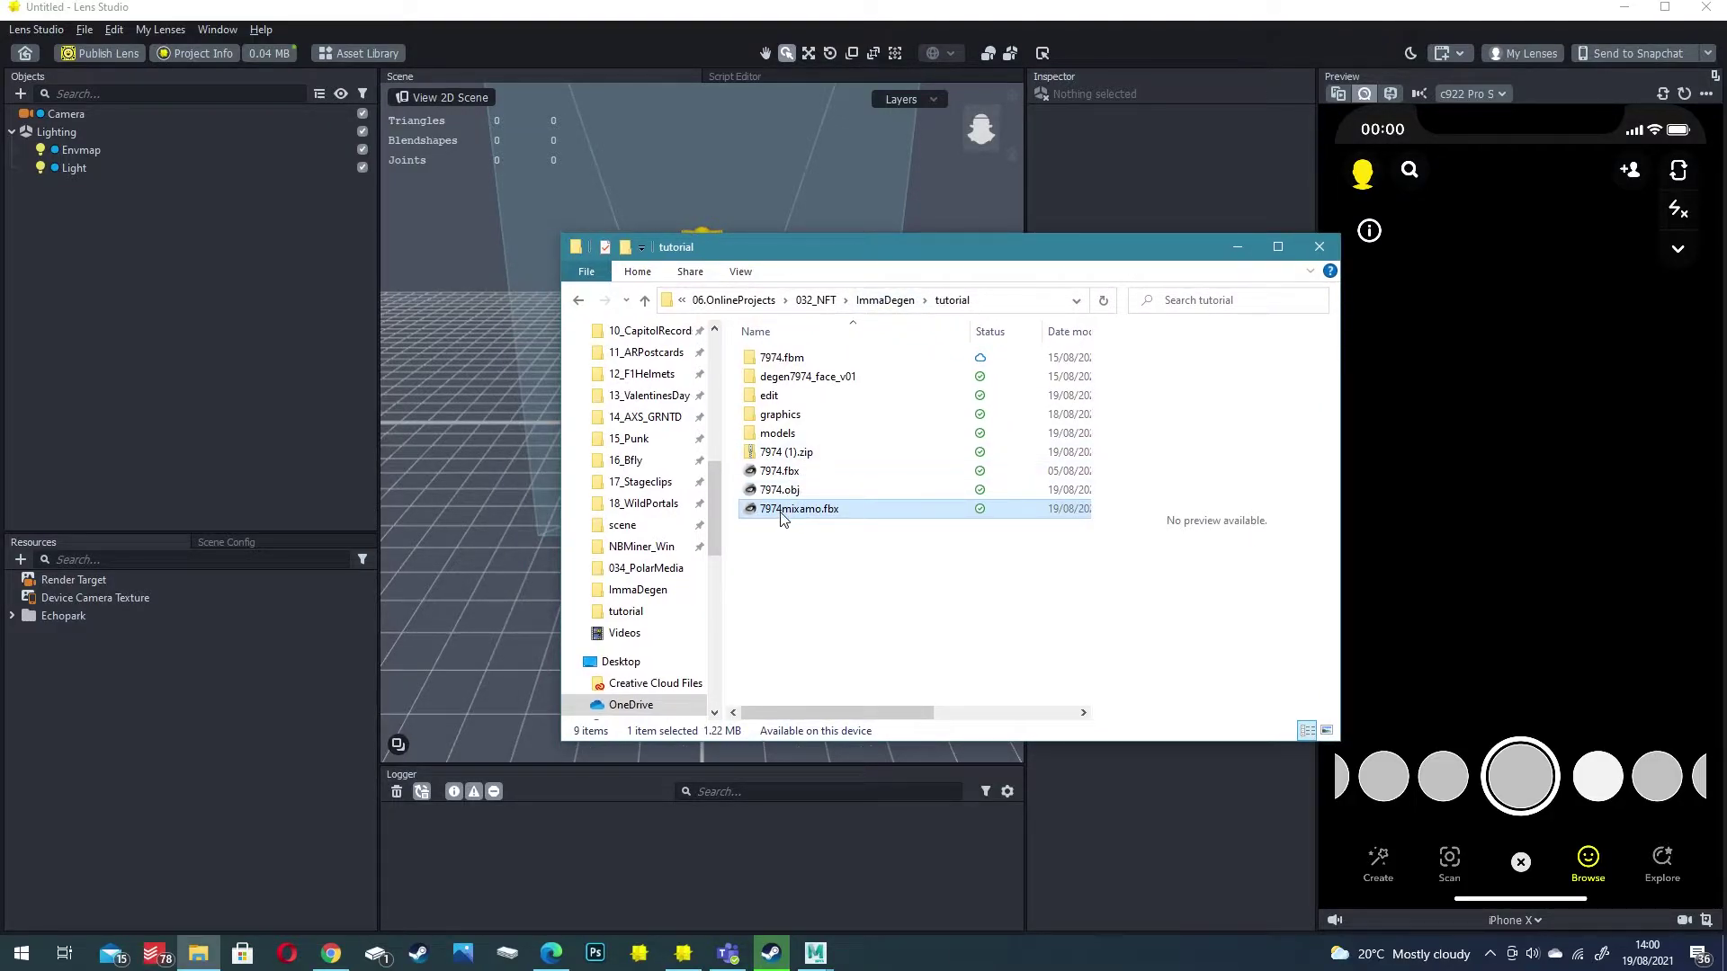
pyautogui.moveTo(783, 519); pyautogui.dragTo(110, 703)
pyautogui.click(953, 625)
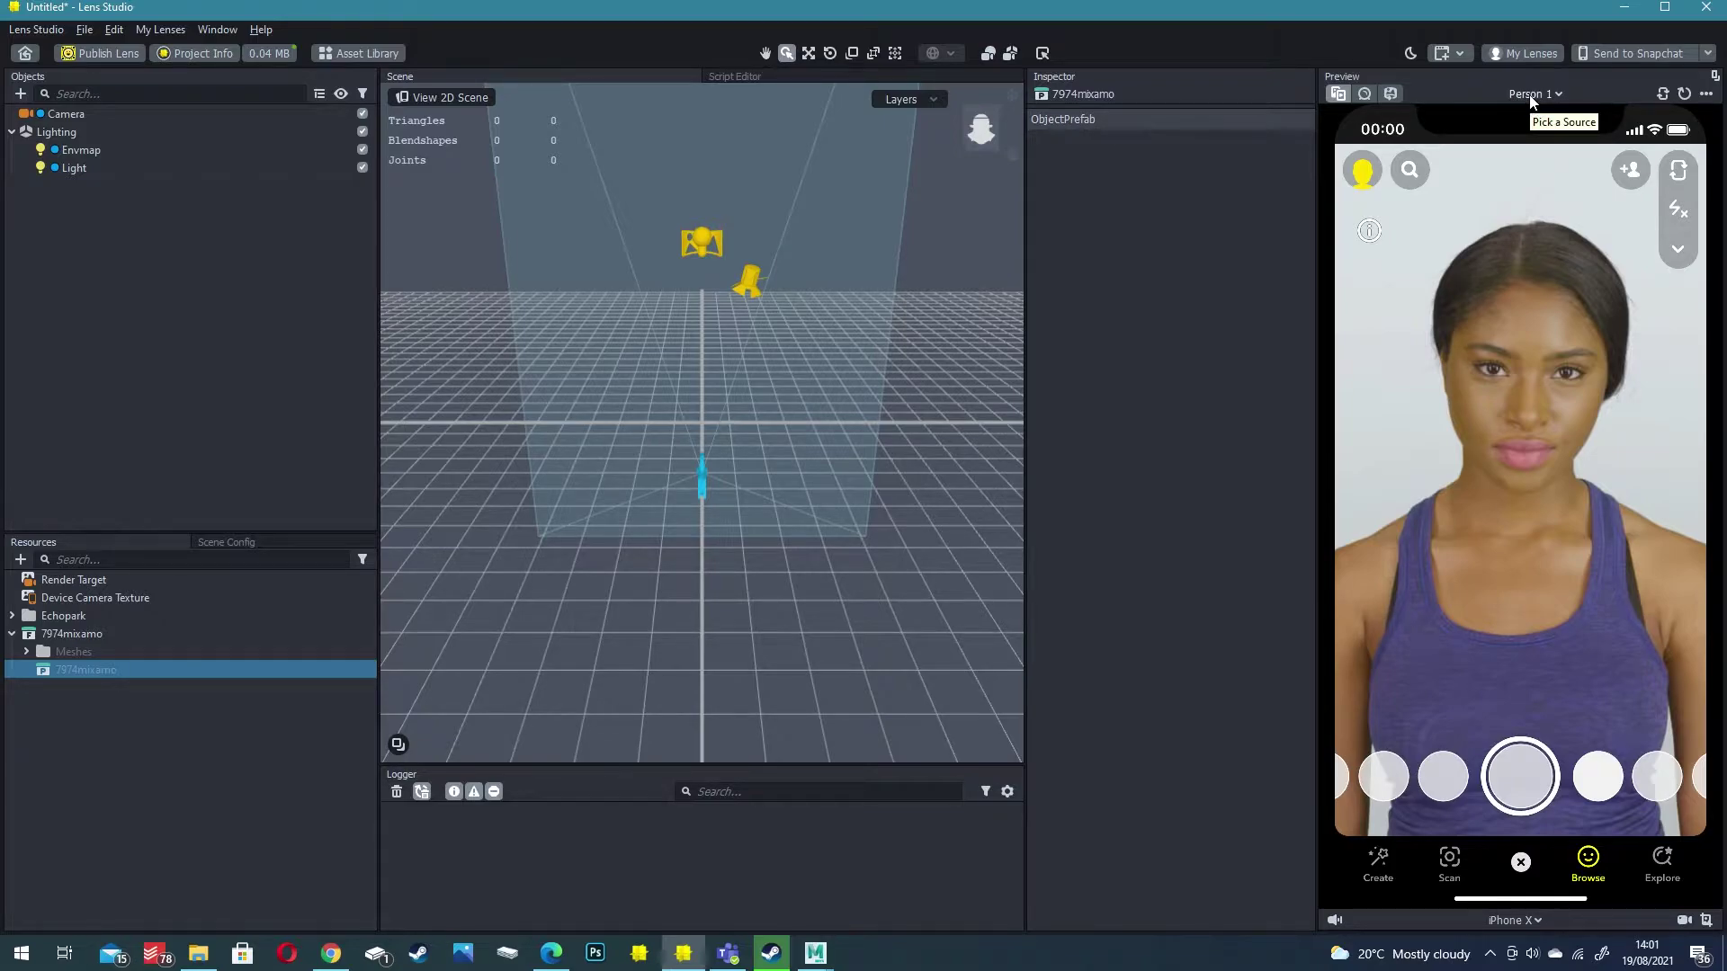
# Set the preview video source to Skeletal
pyautogui.click(1531, 99)
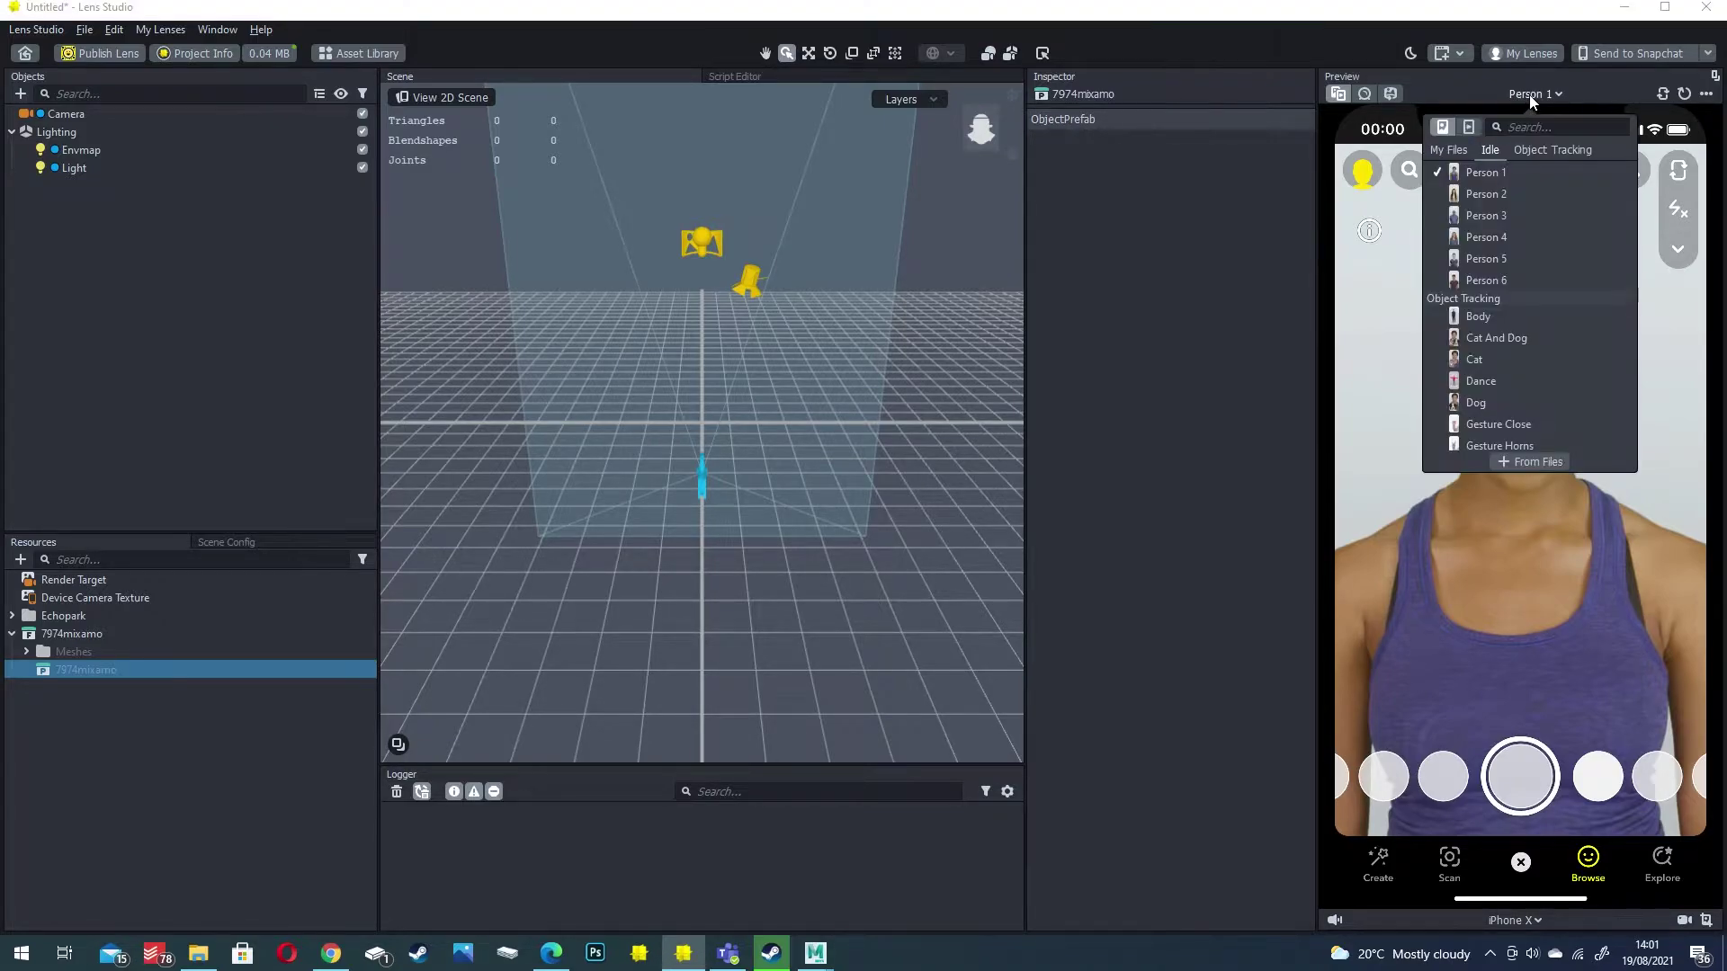
pyautogui.click(1595, 90)
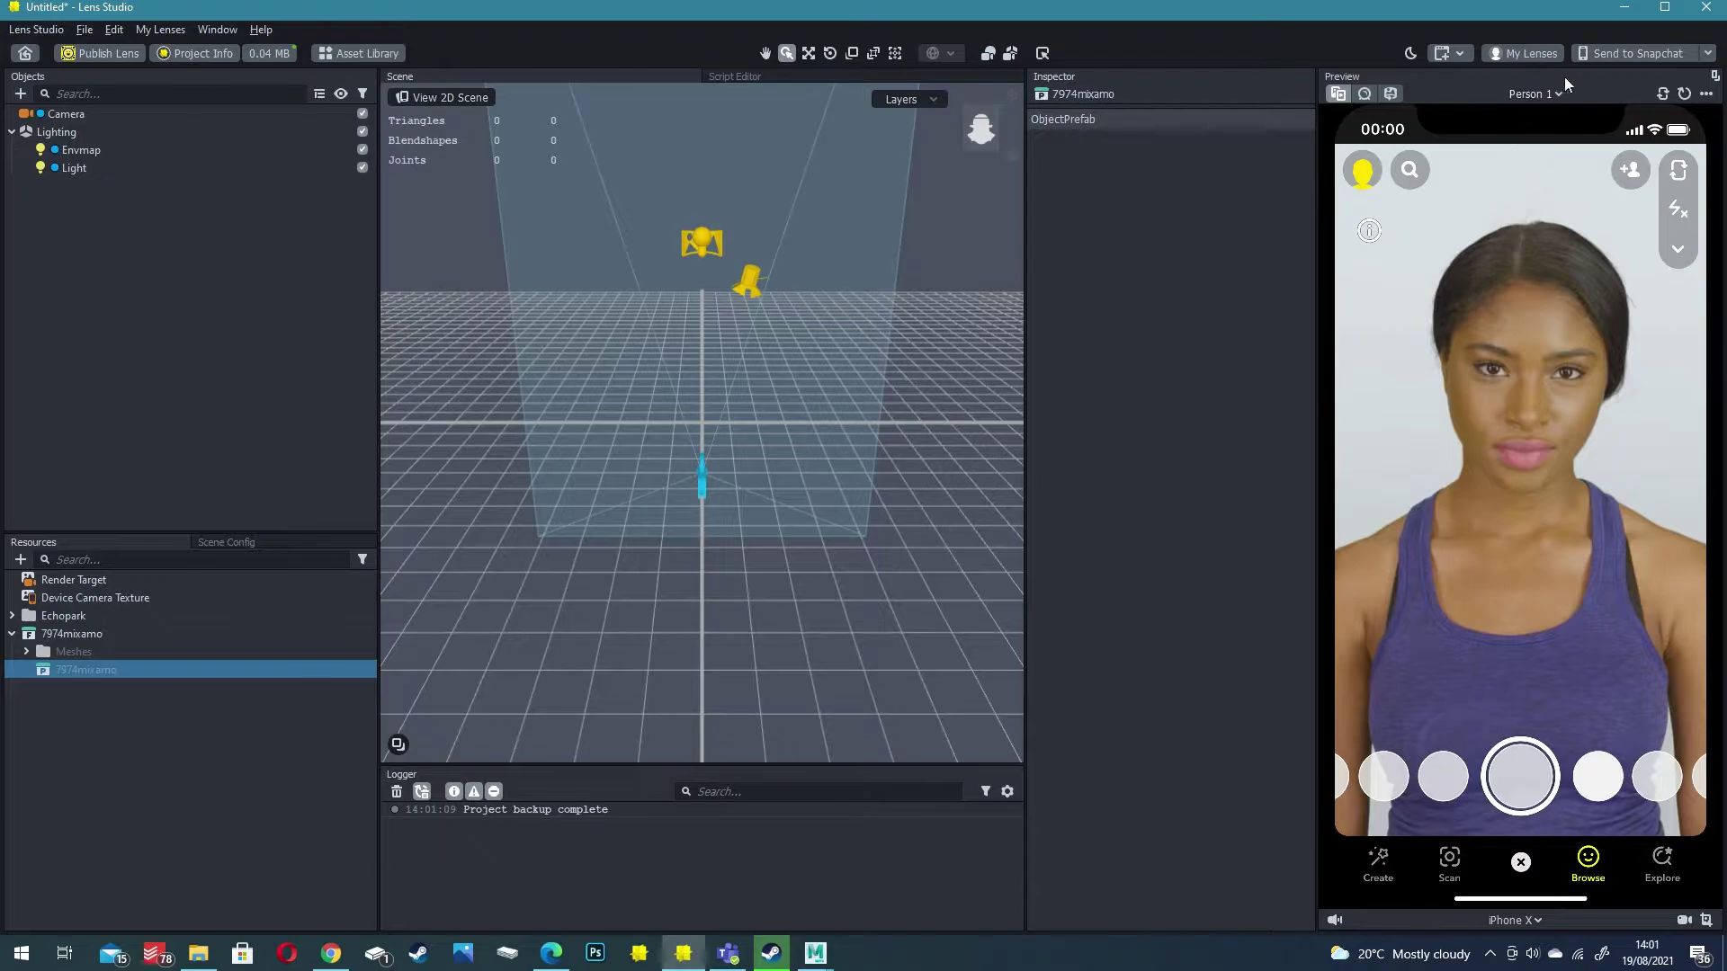
pyautogui.click(1554, 95)
pyautogui.scroll(-5, 1504, 295)
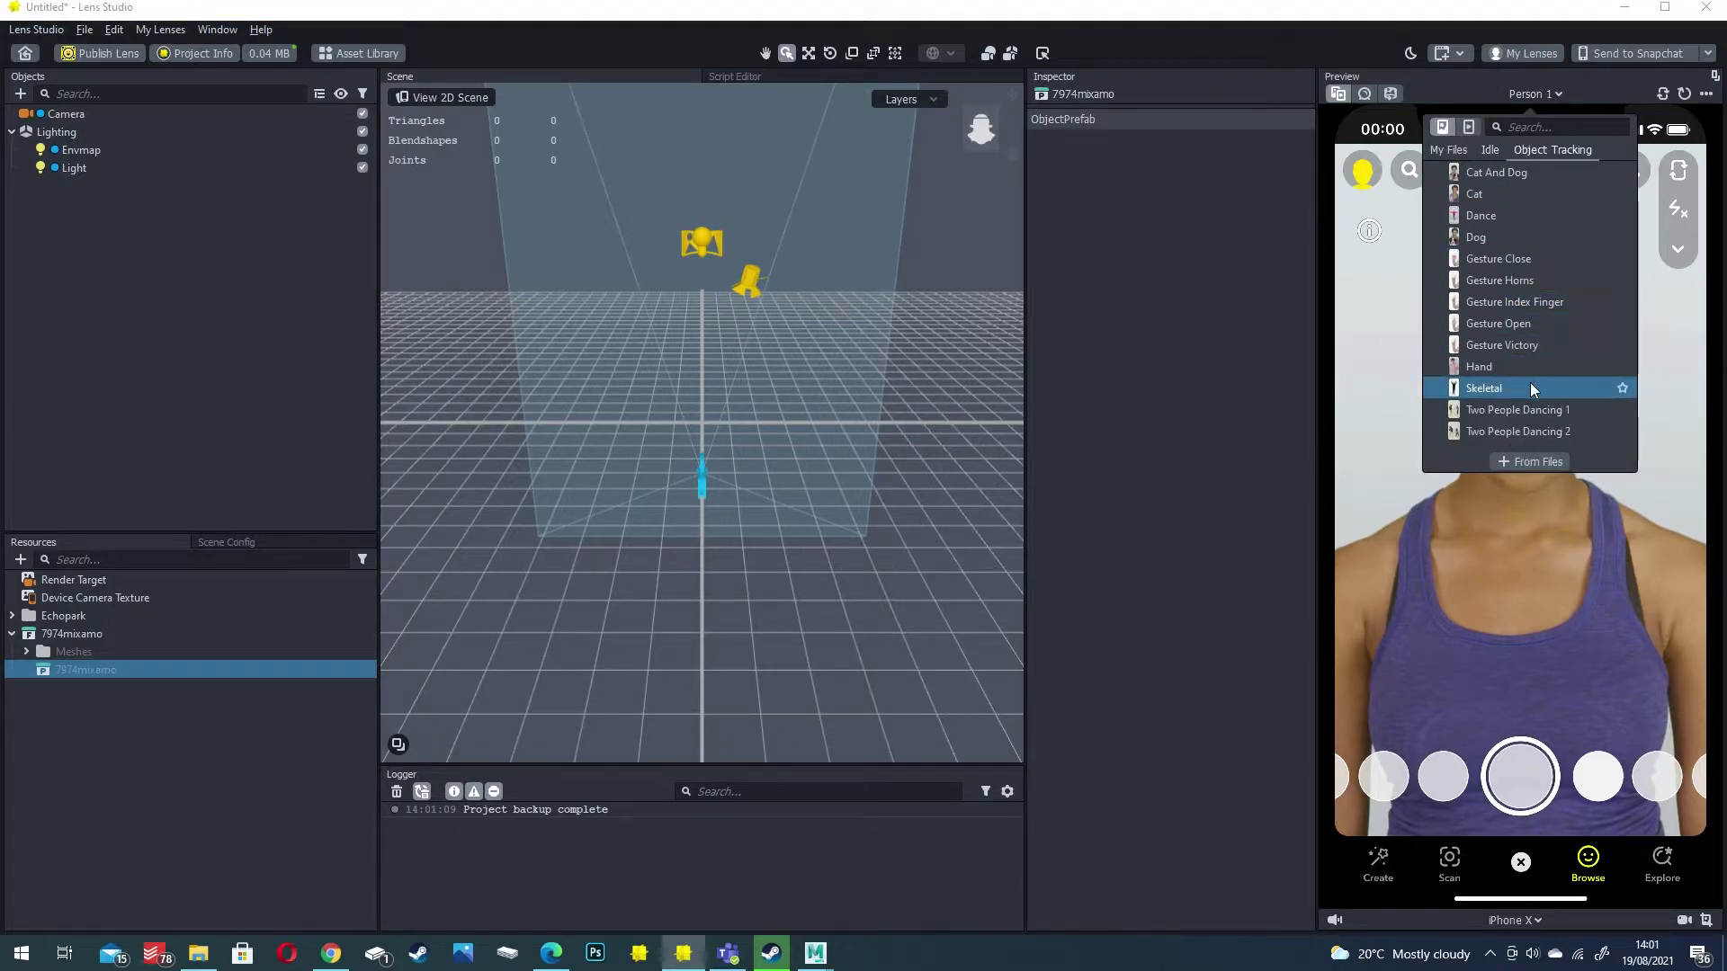
pyautogui.click(1498, 386)
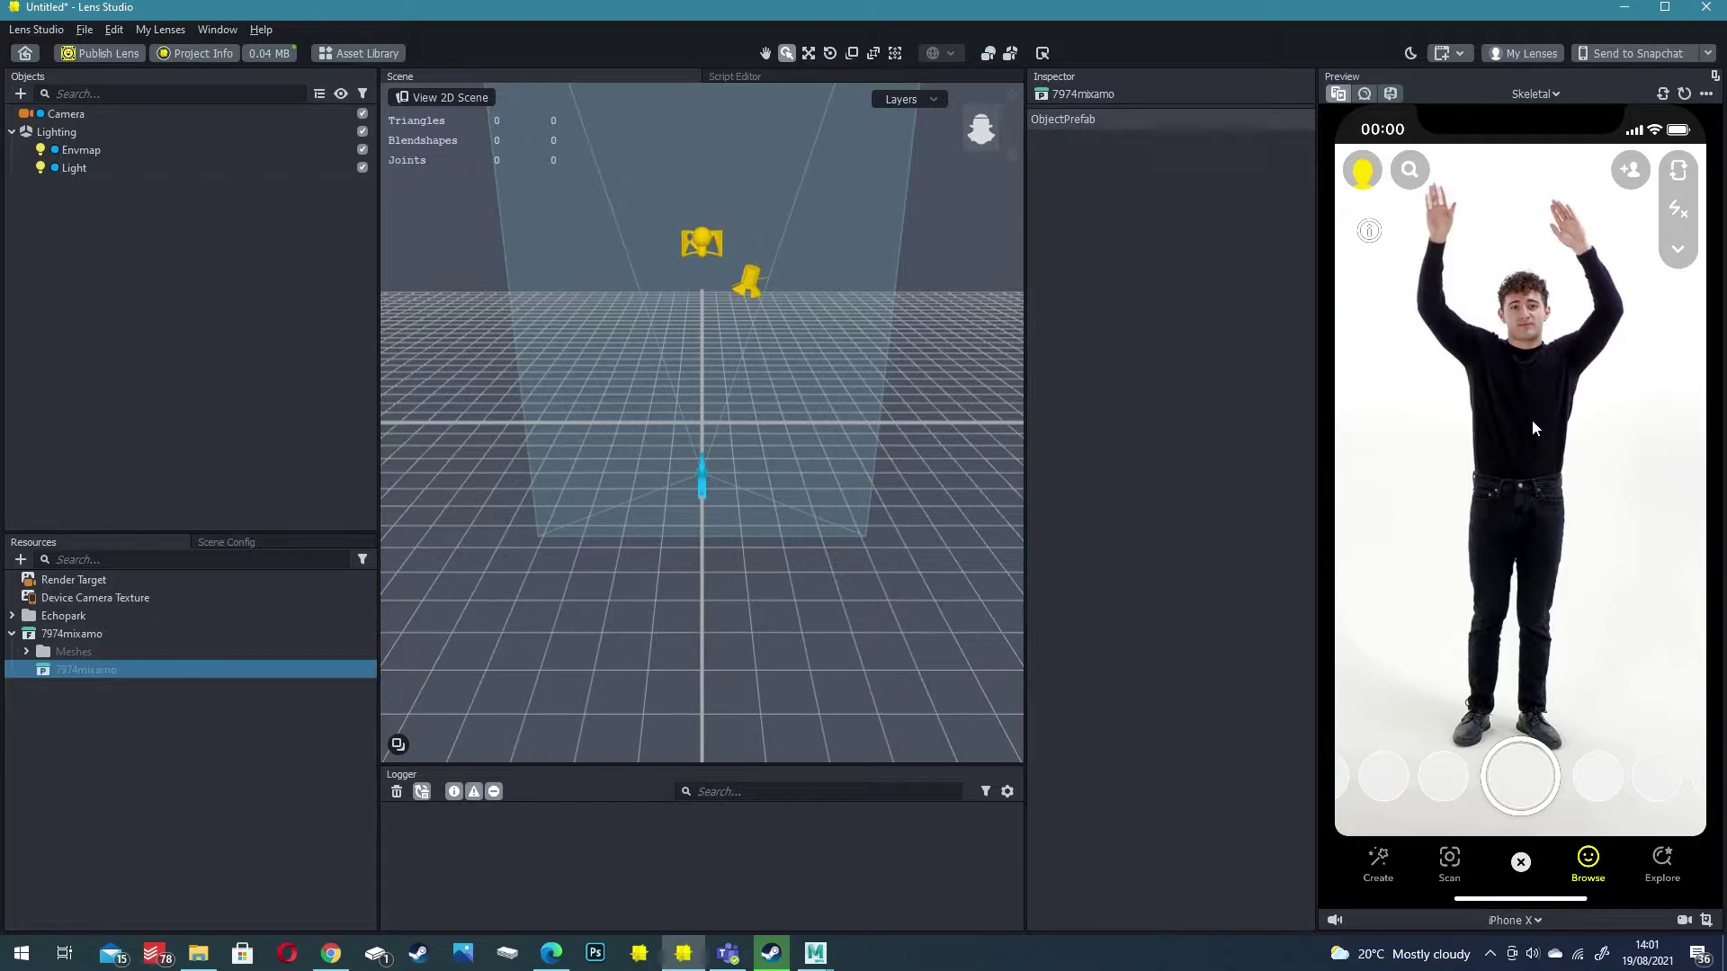
pyautogui.click(782, 356)
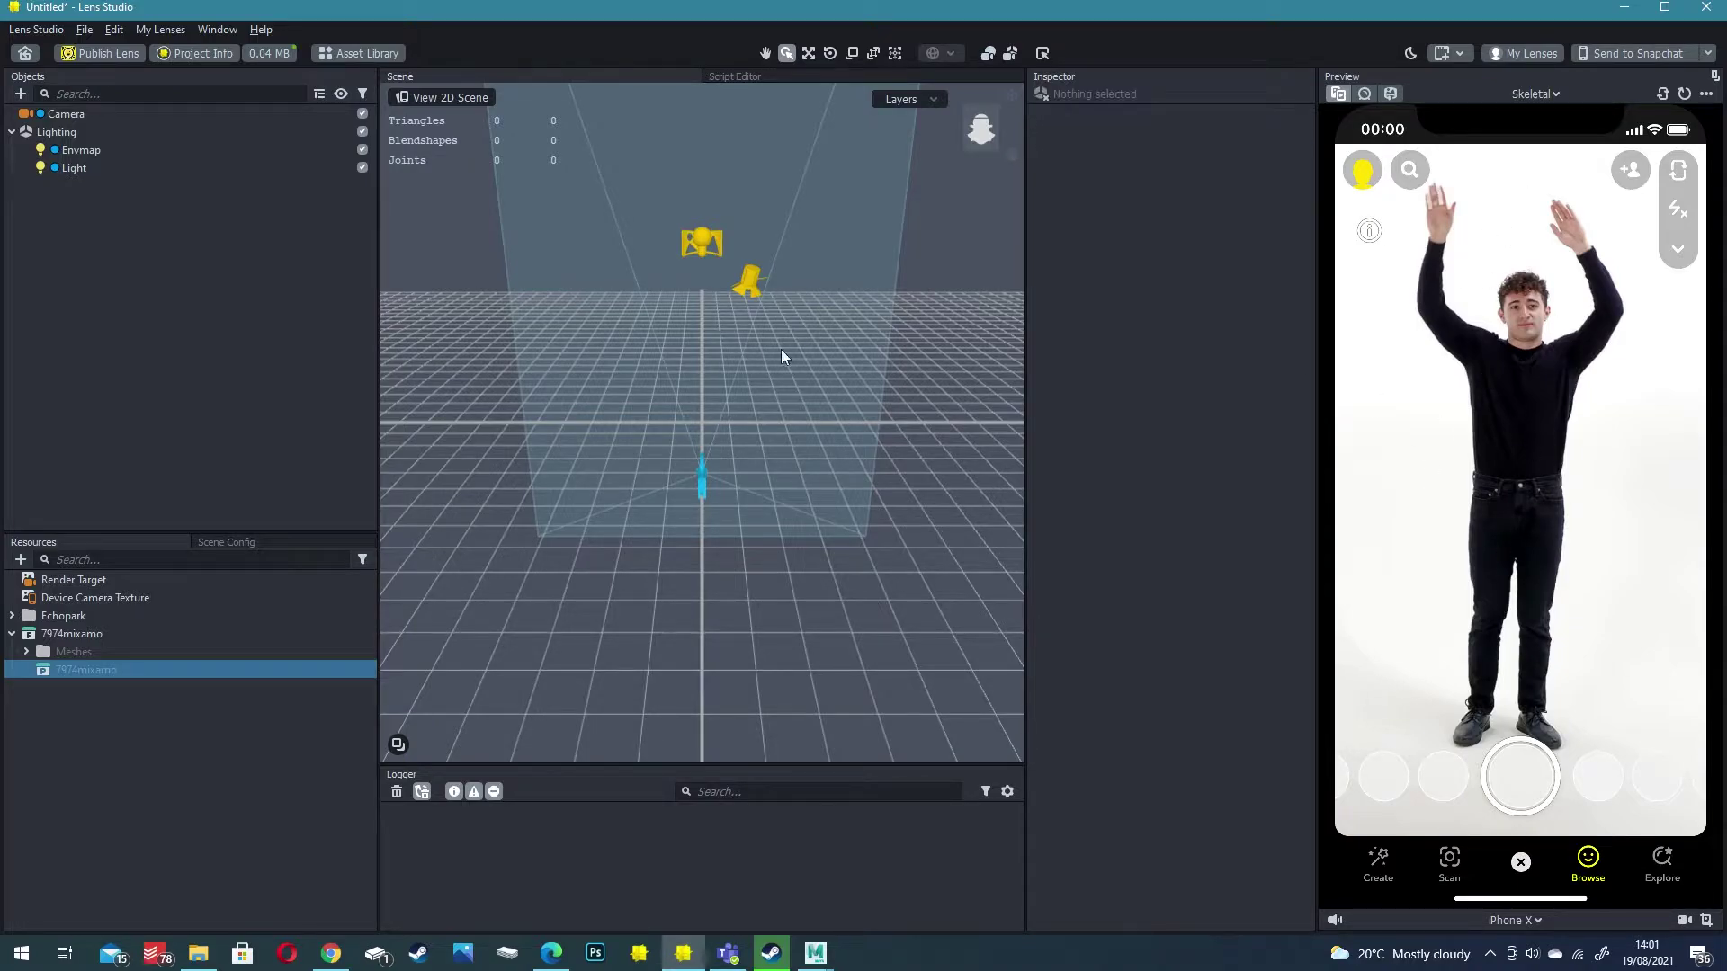
# Add a Full Body Tracking object to the scene and inspect its Body Tracking Asset
pyautogui.click(20, 93)
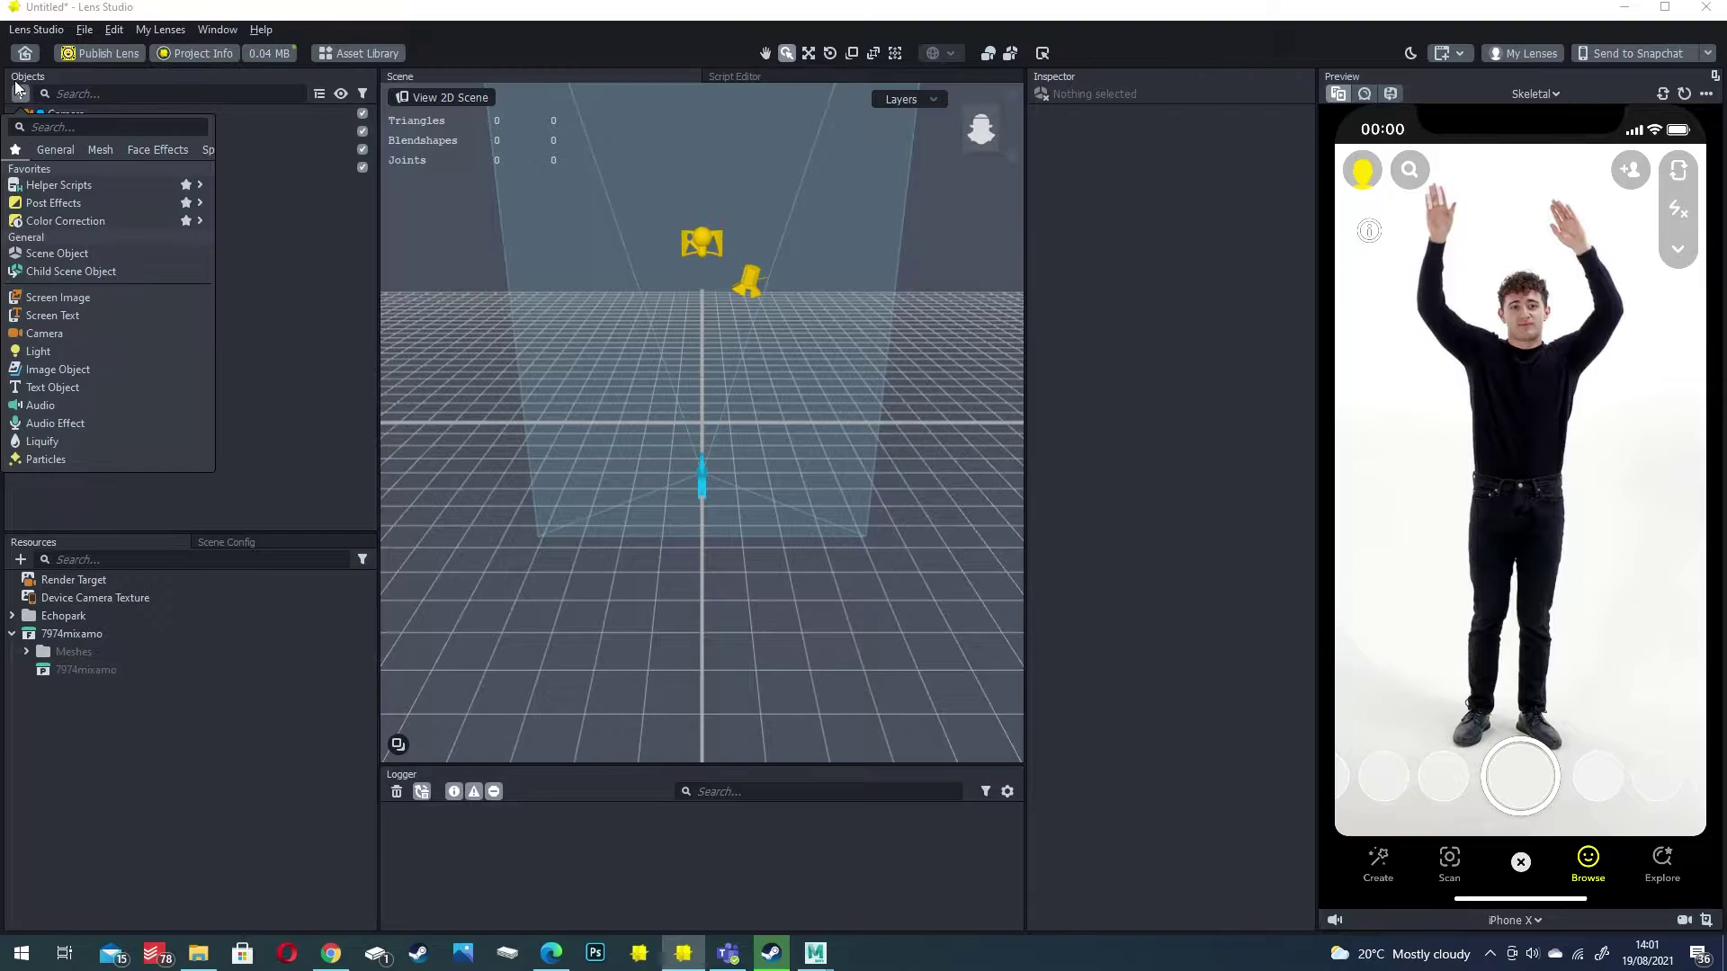
pyautogui.write('body')
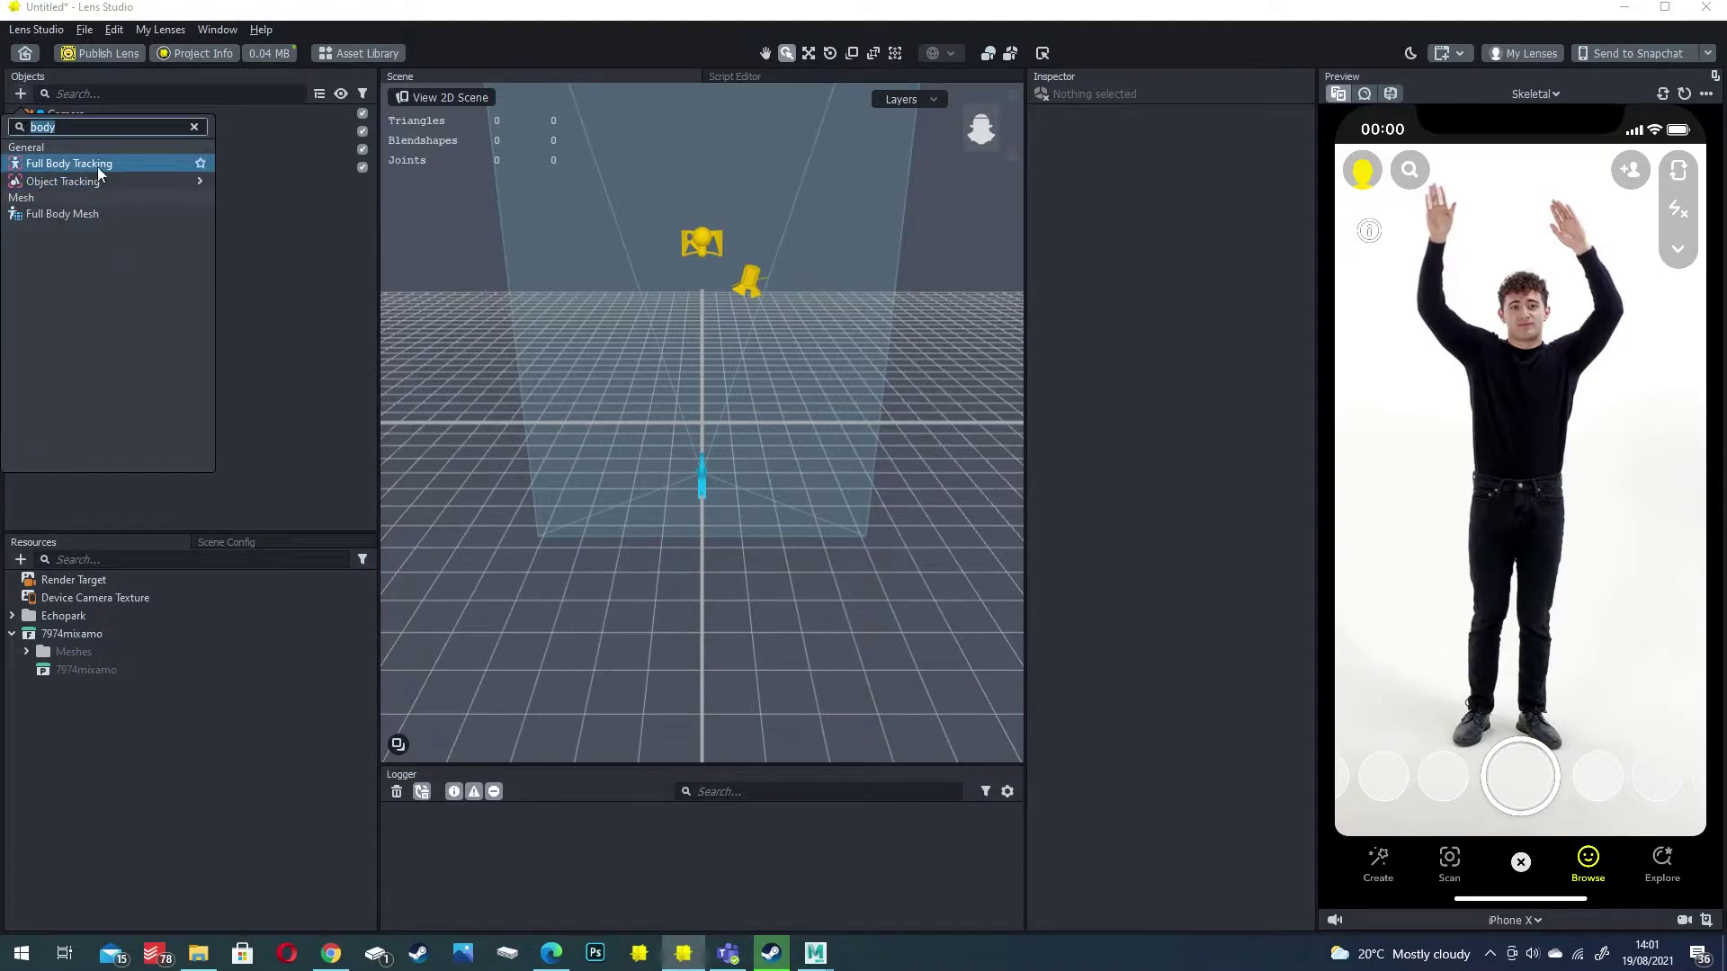
pyautogui.click(63, 165)
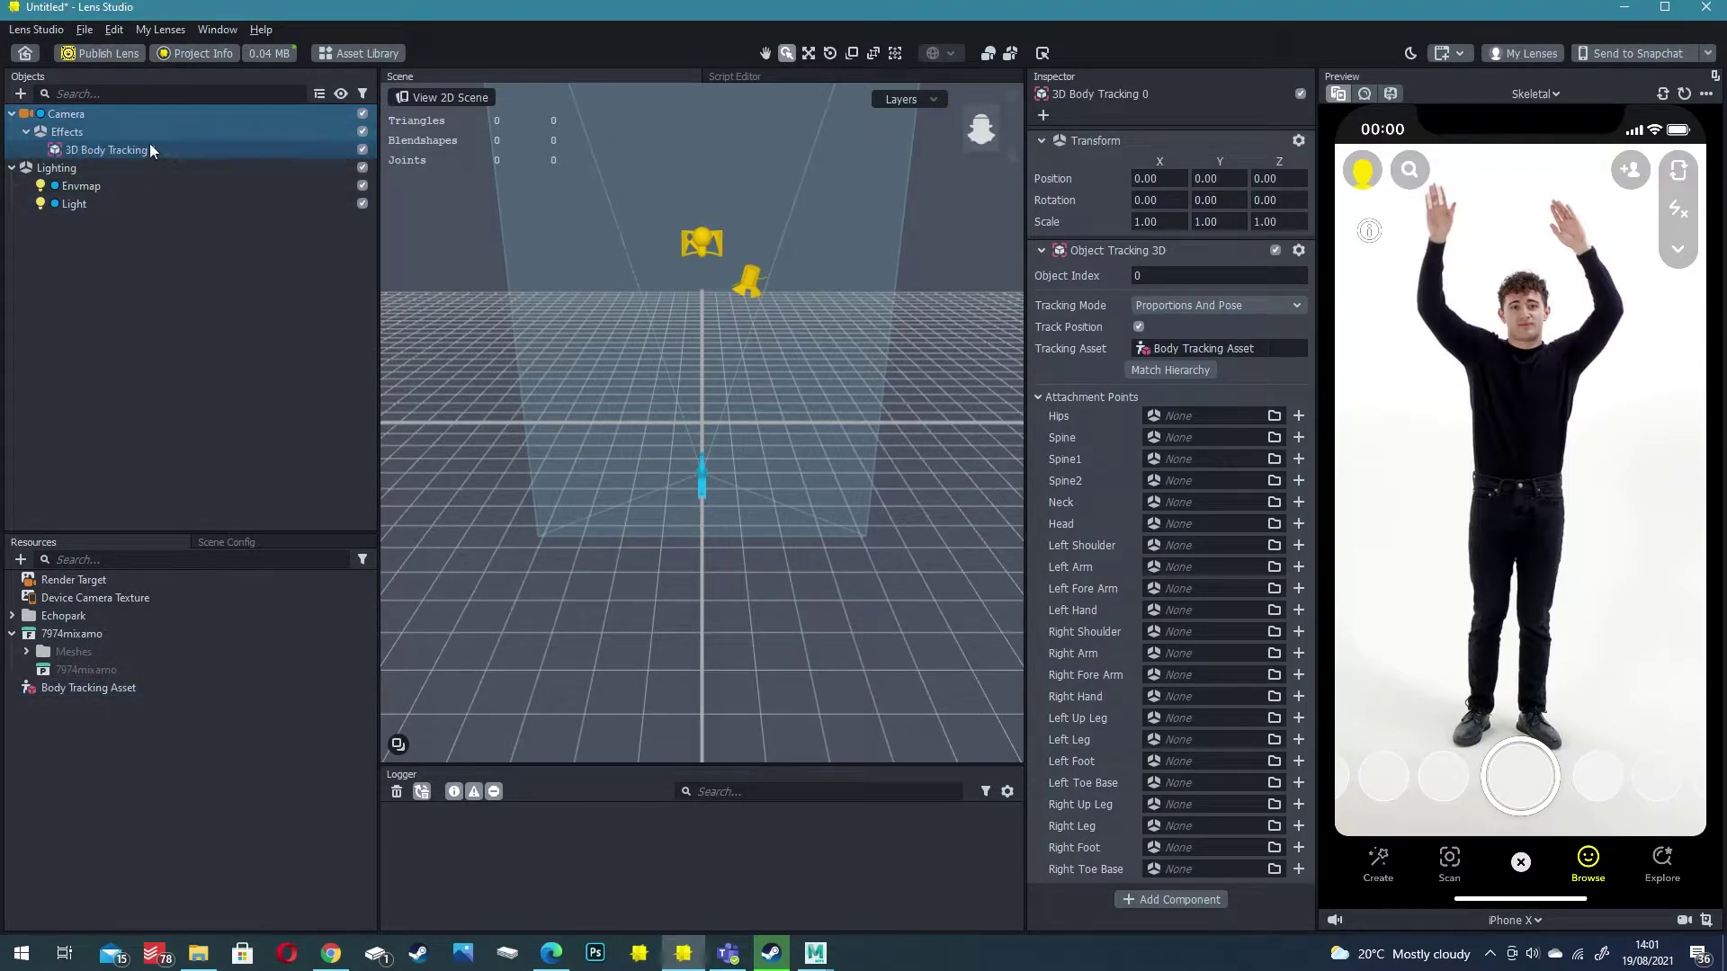
pyautogui.click(52, 687)
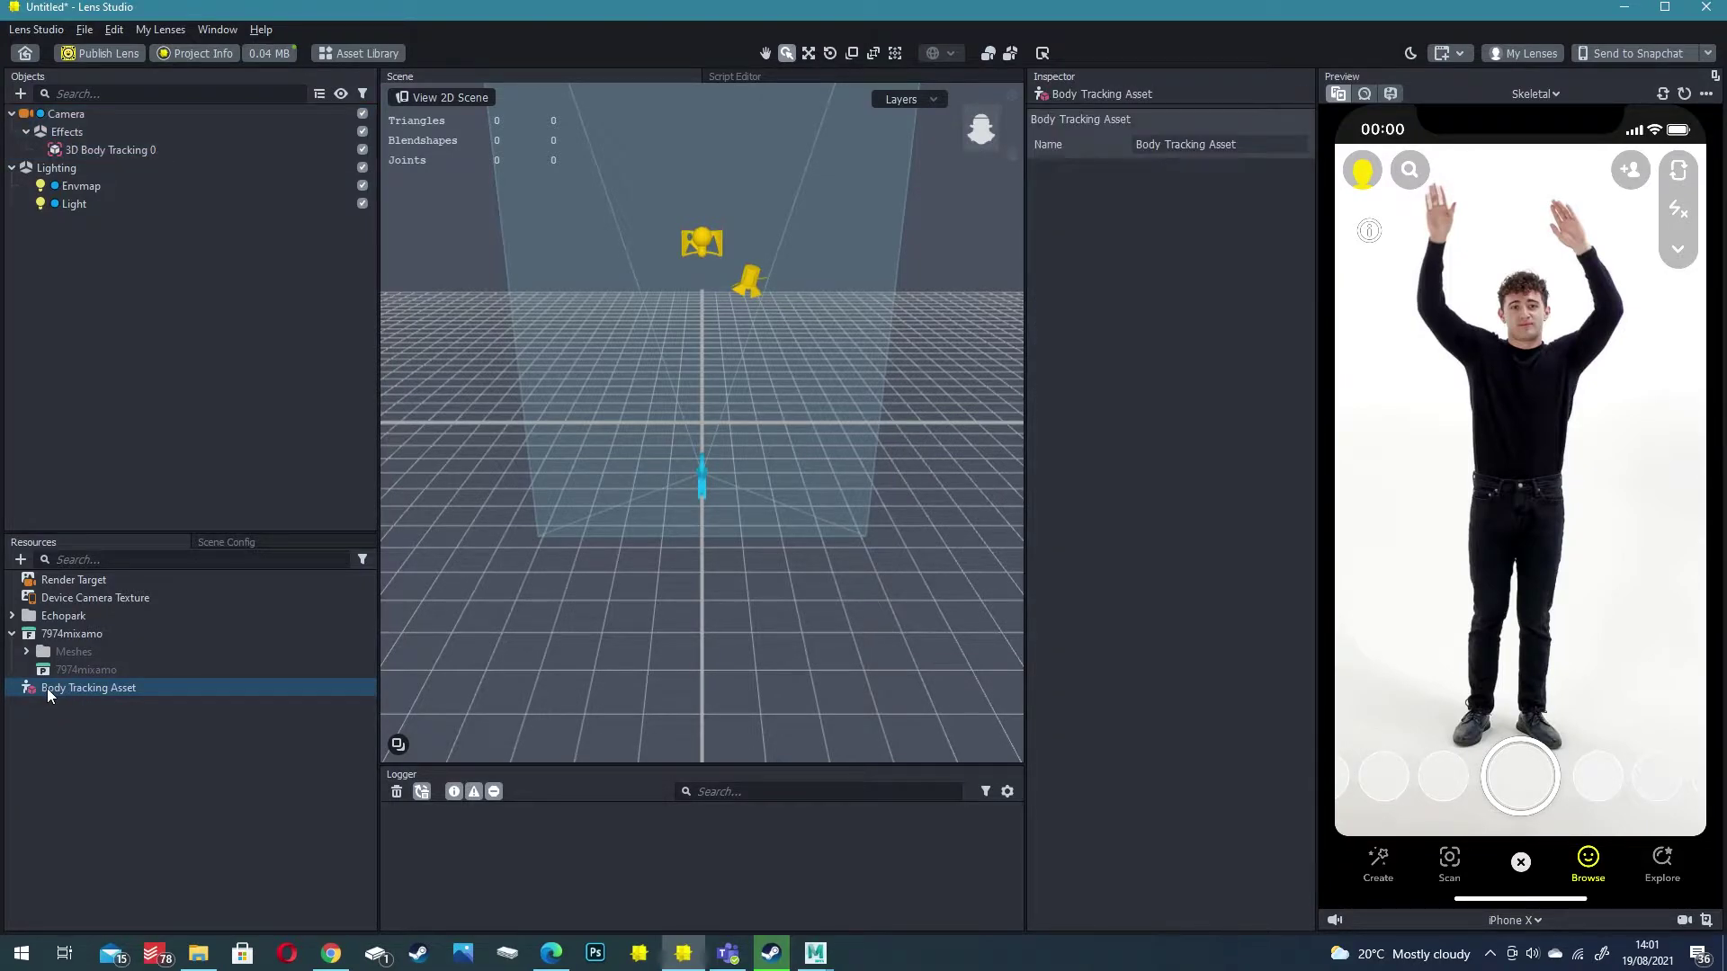
# Parent the 7974mixamo prefab under 3D Body Tracking 0
pyautogui.moveTo(47, 687); pyautogui.dragTo(121, 143)
pyautogui.click(164, 150)
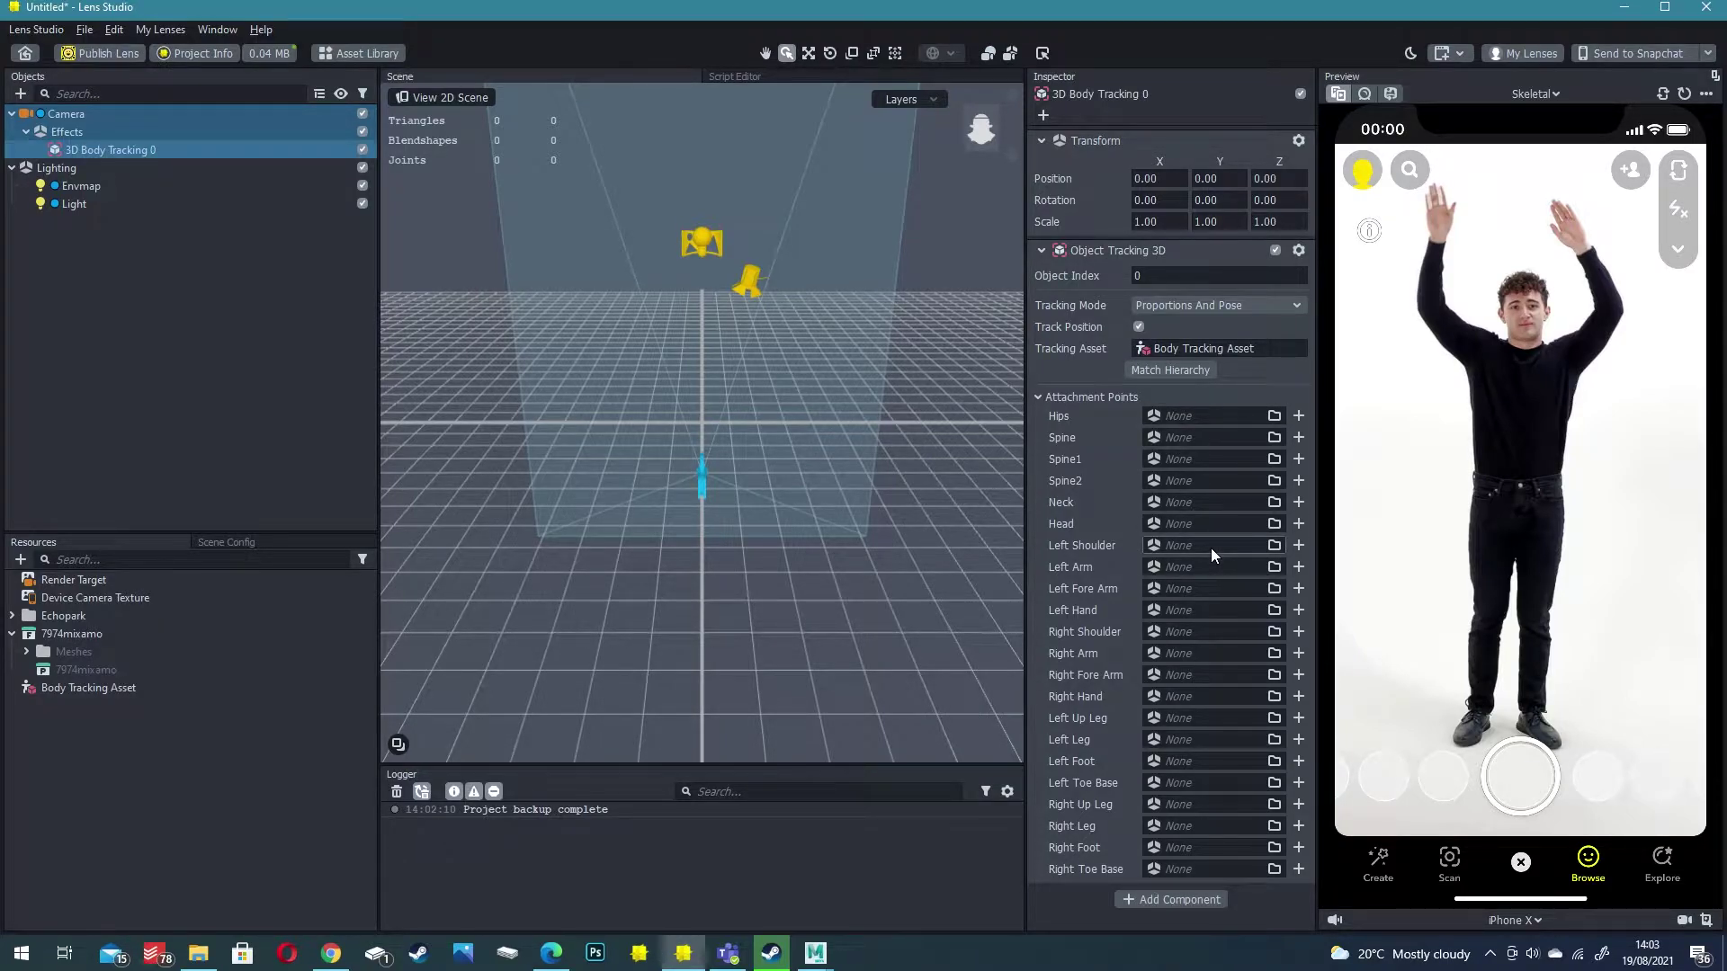
pyautogui.click(13, 637)
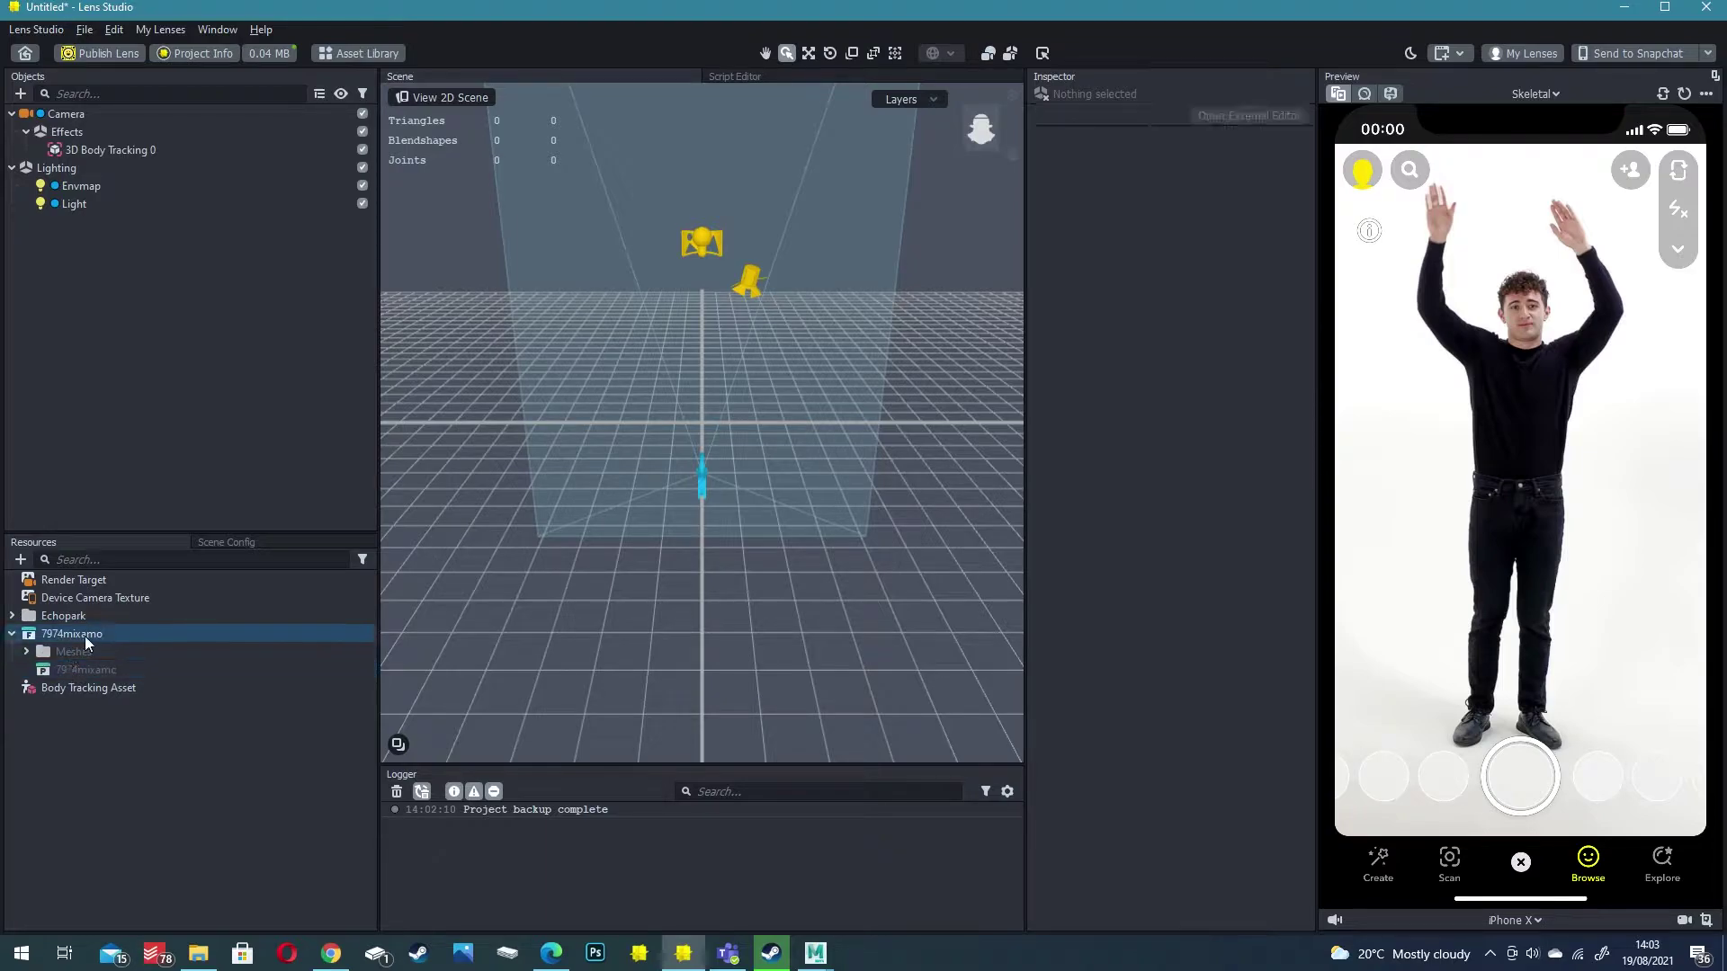
pyautogui.click(72, 651)
pyautogui.click(81, 671)
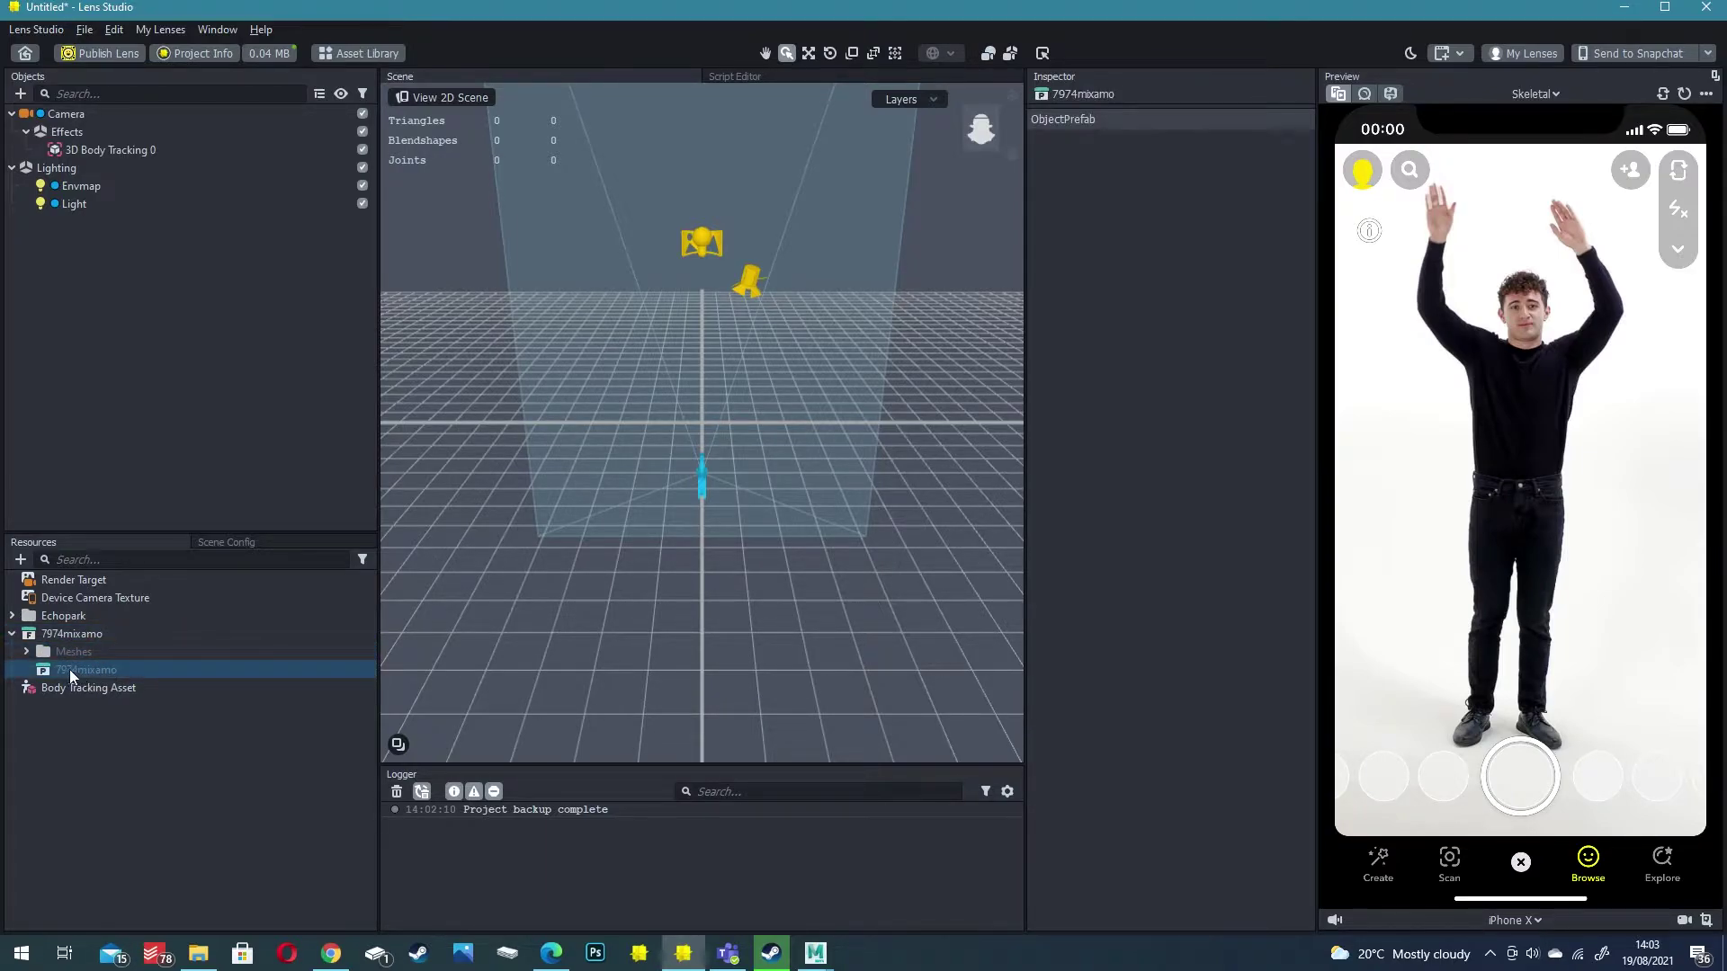
pyautogui.moveTo(79, 676); pyautogui.dragTo(104, 149)
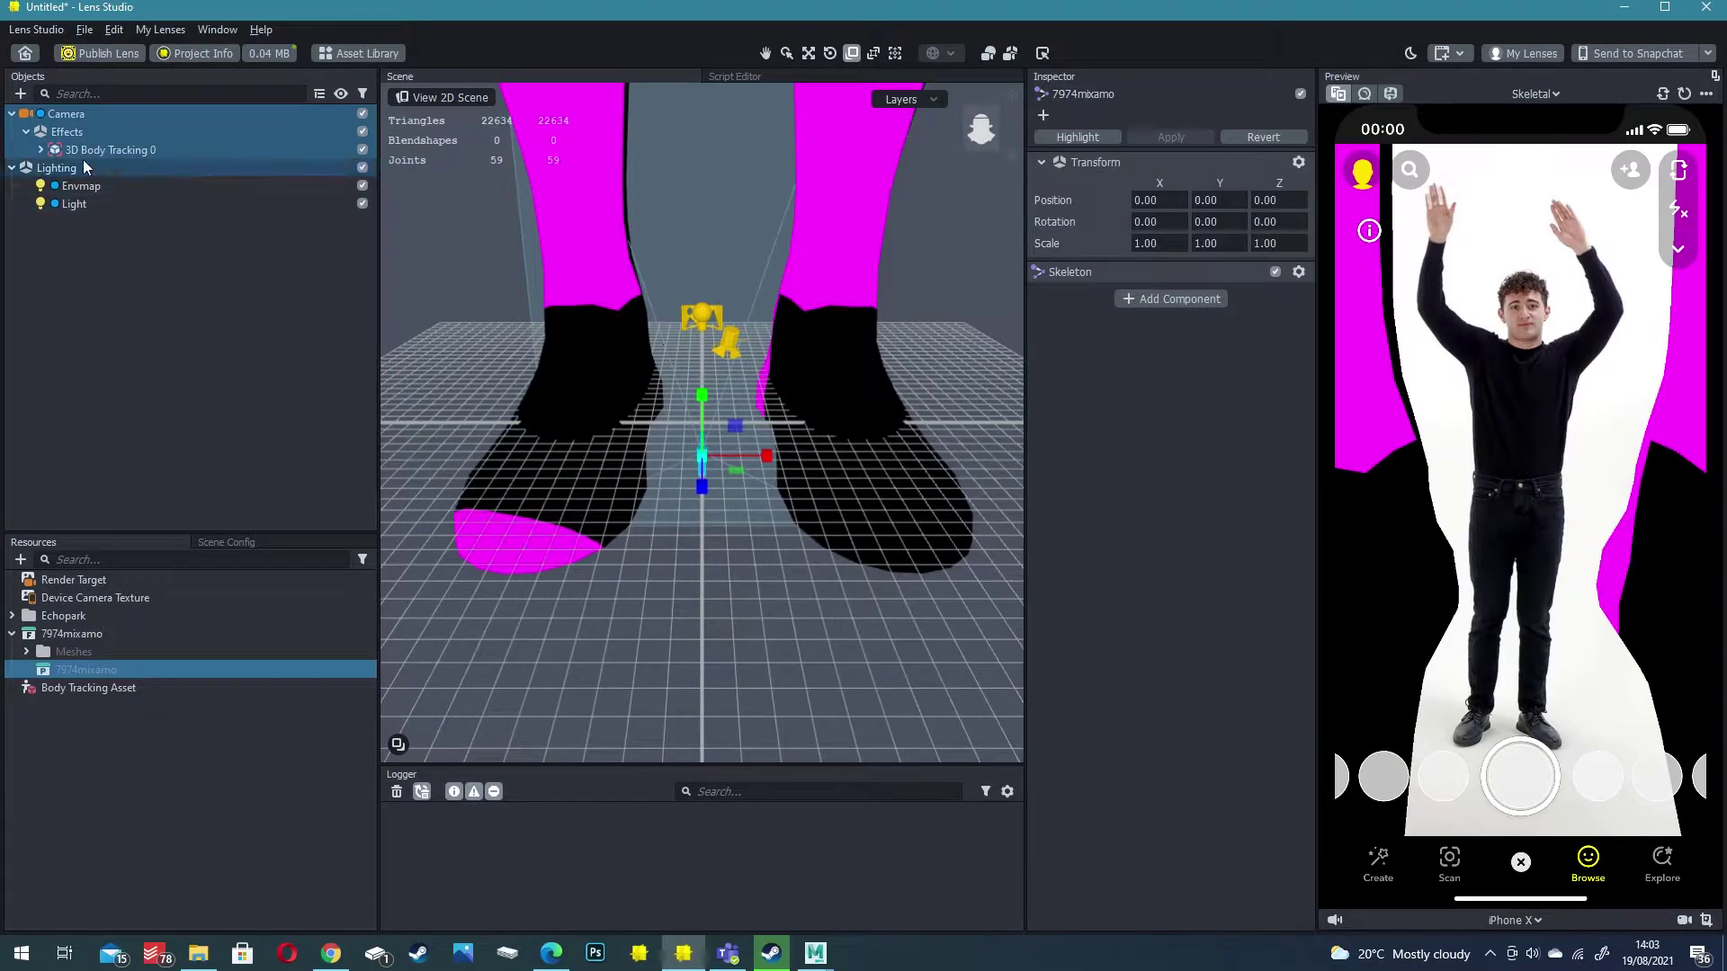
# Focus on the model and scale it down to 0.0886
pyautogui.doubleClick(101, 169)
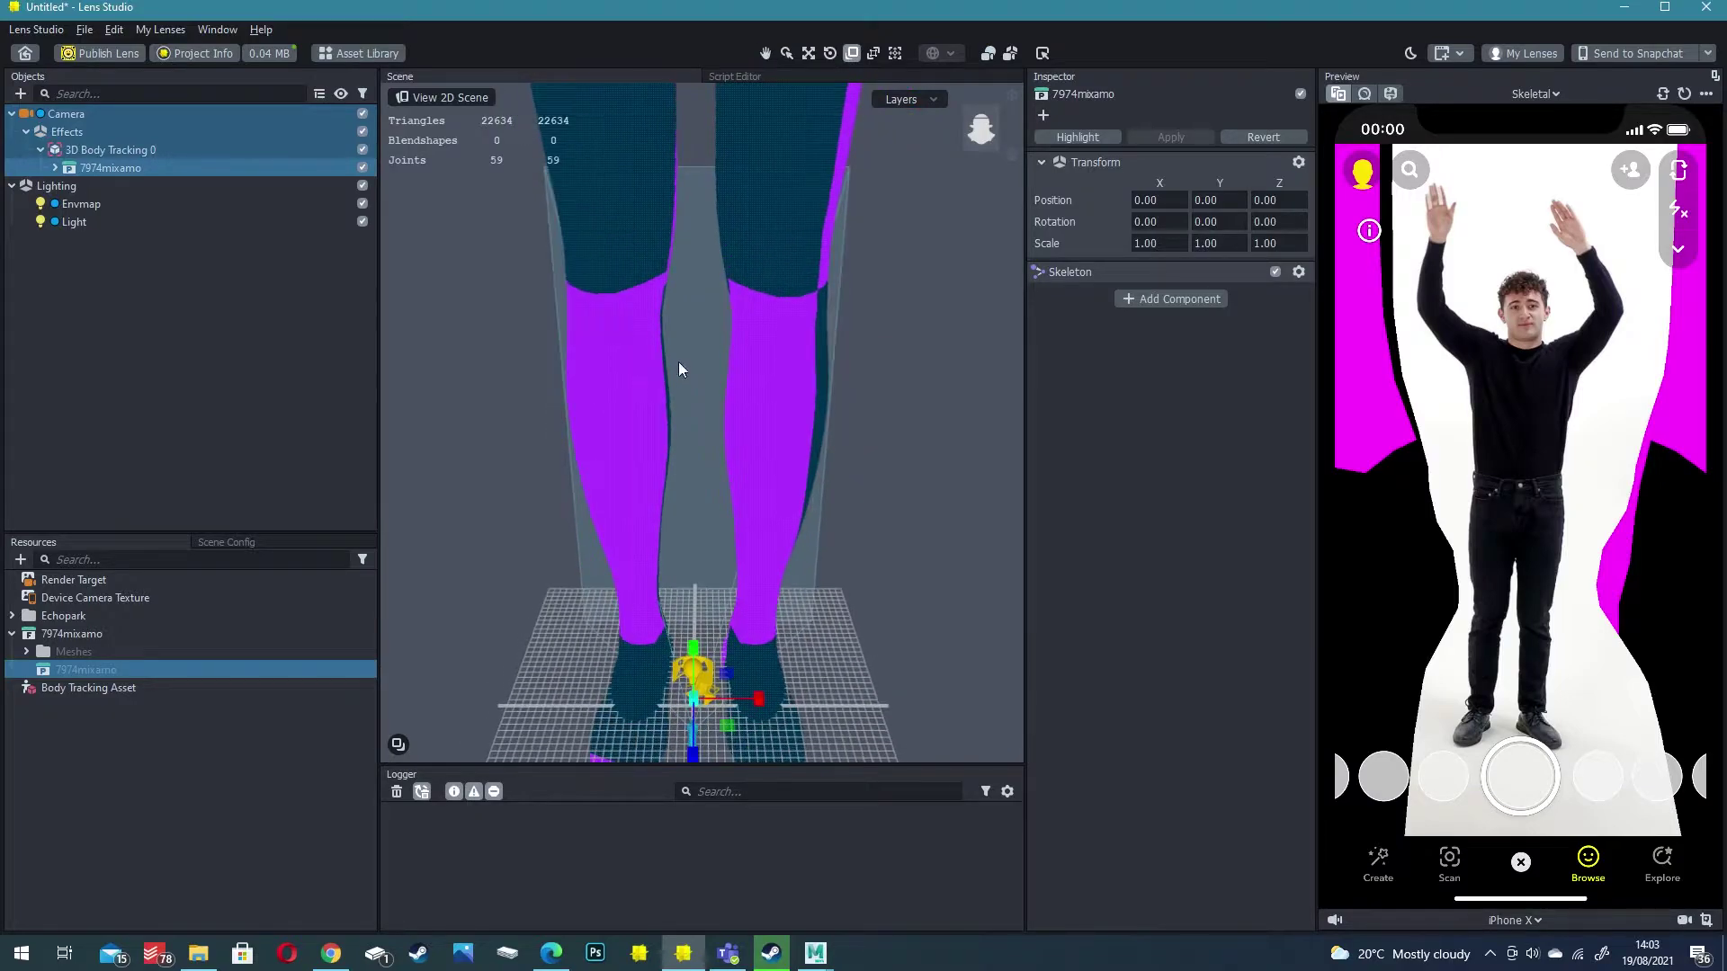
pyautogui.moveTo(678, 369); pyautogui.dragTo(718, 499, button='right')
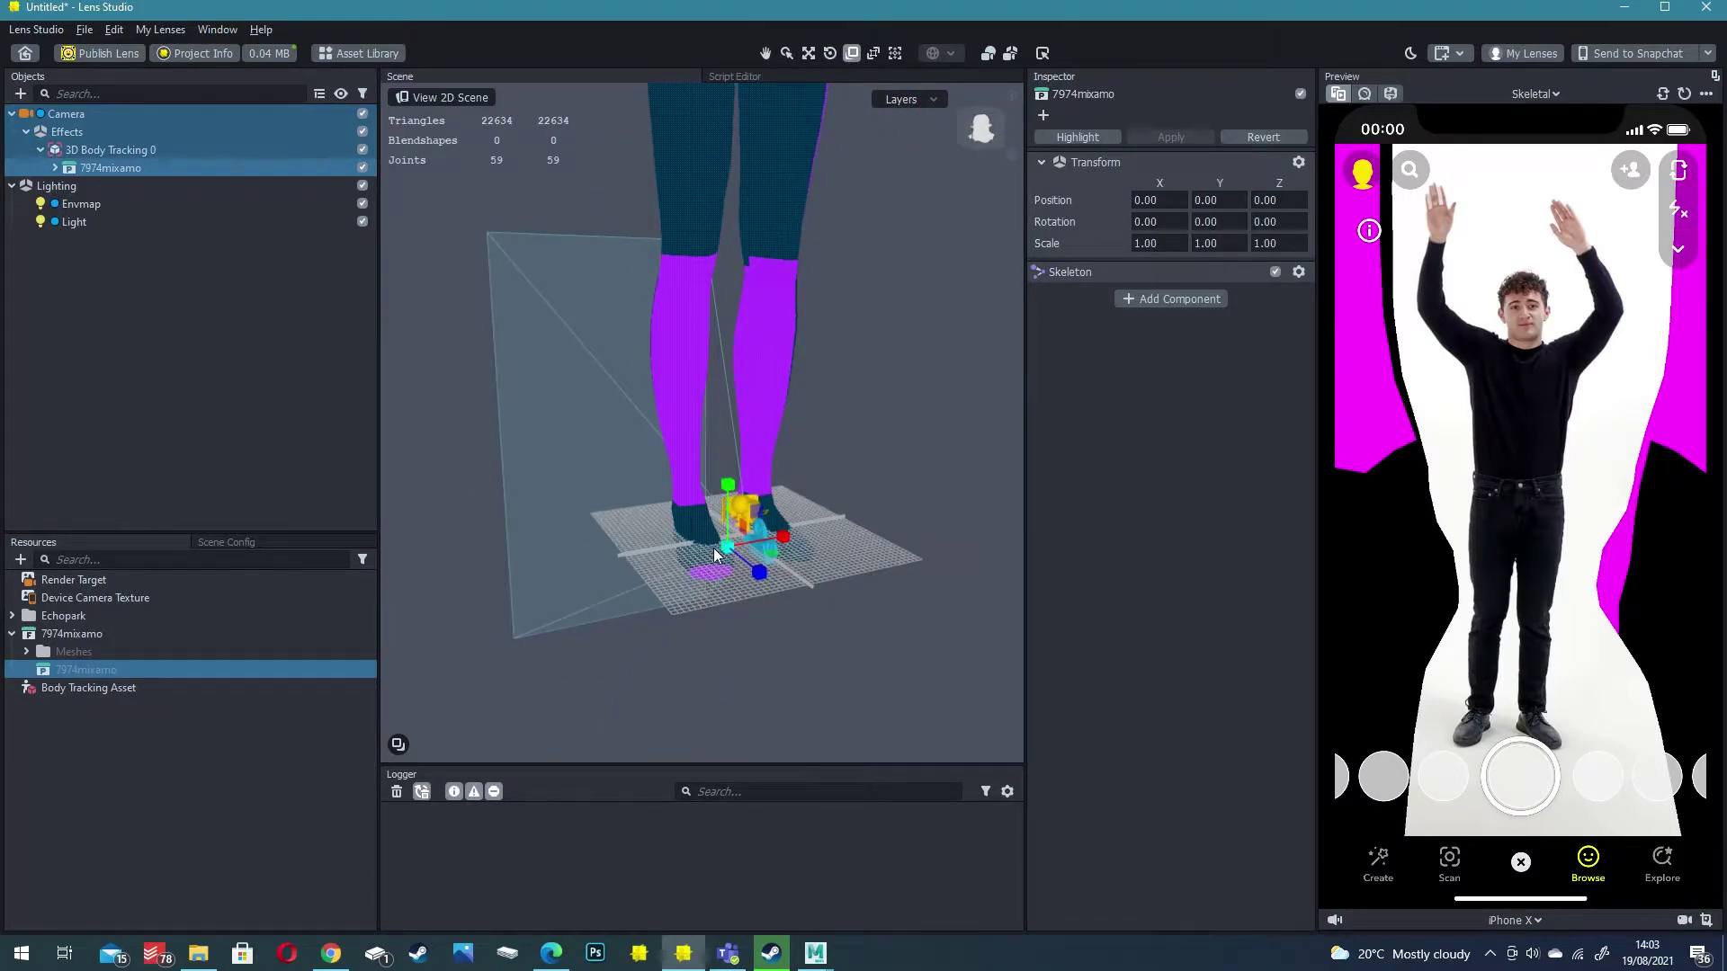
pyautogui.moveTo(715, 555); pyautogui.dragTo(601, 581)
pyautogui.press('f')
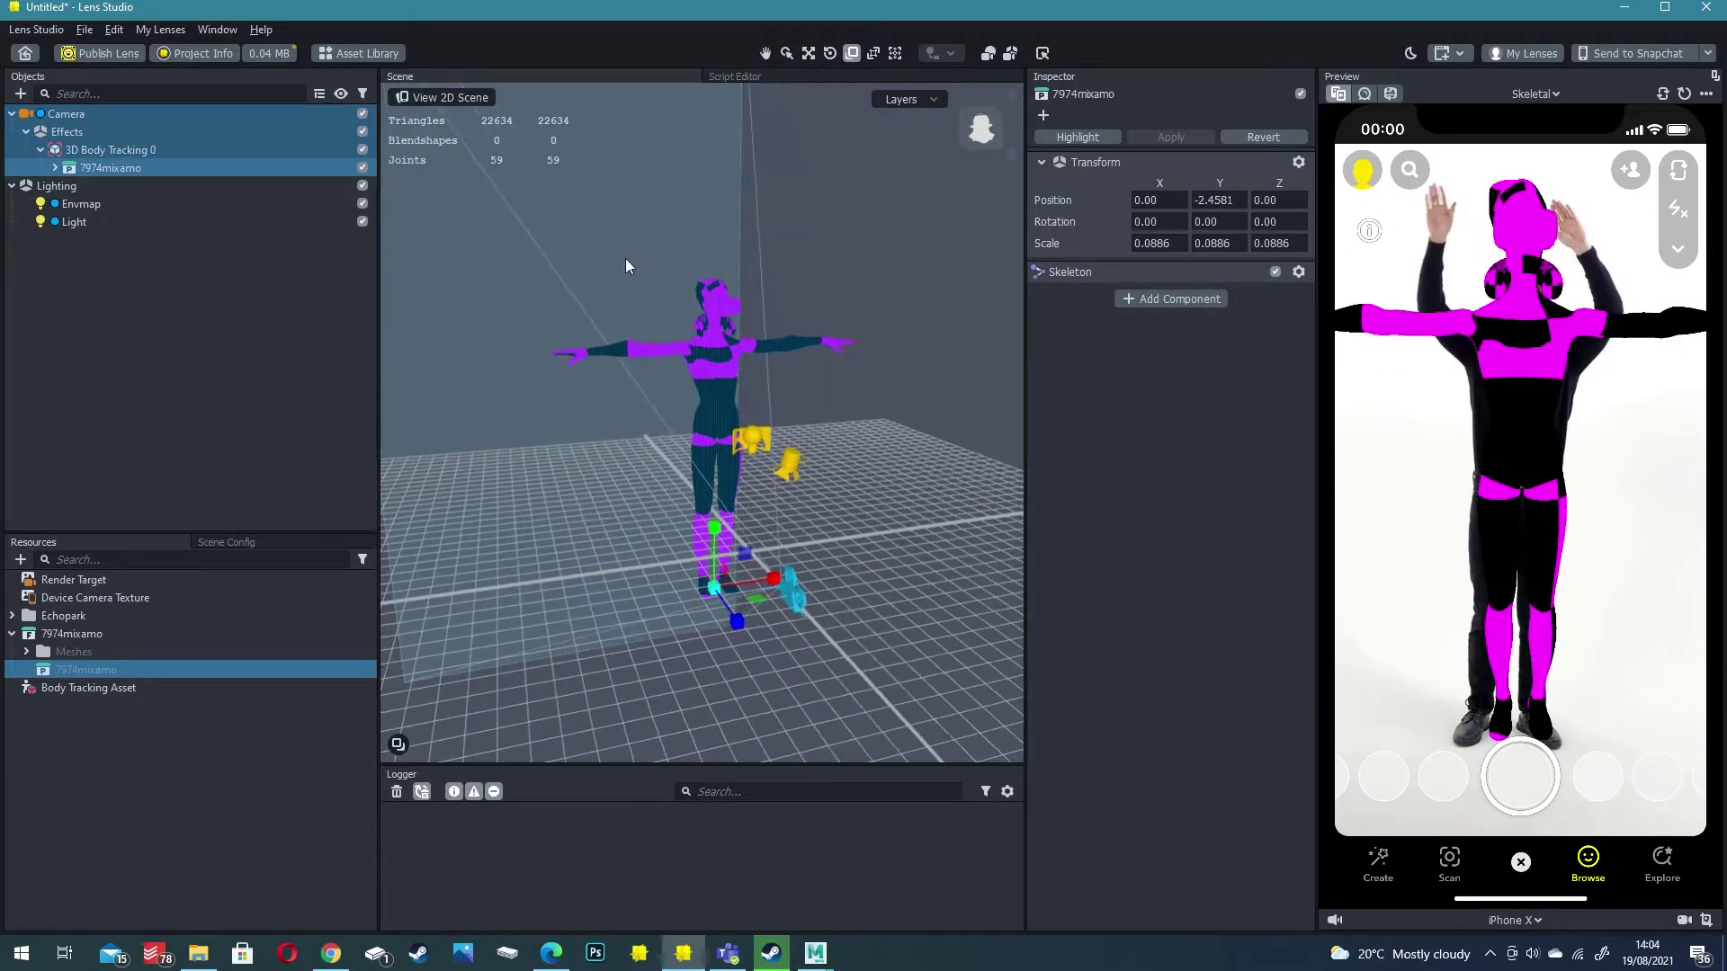
pyautogui.moveTo(662, 284); pyautogui.dragTo(608, 291, button='right')
# Match Hierarchy on 3D Body Tracking 0 to the 7974mixamo model's mixamorig bones, e.g. mixamorig:Hips
pyautogui.click(88, 638)
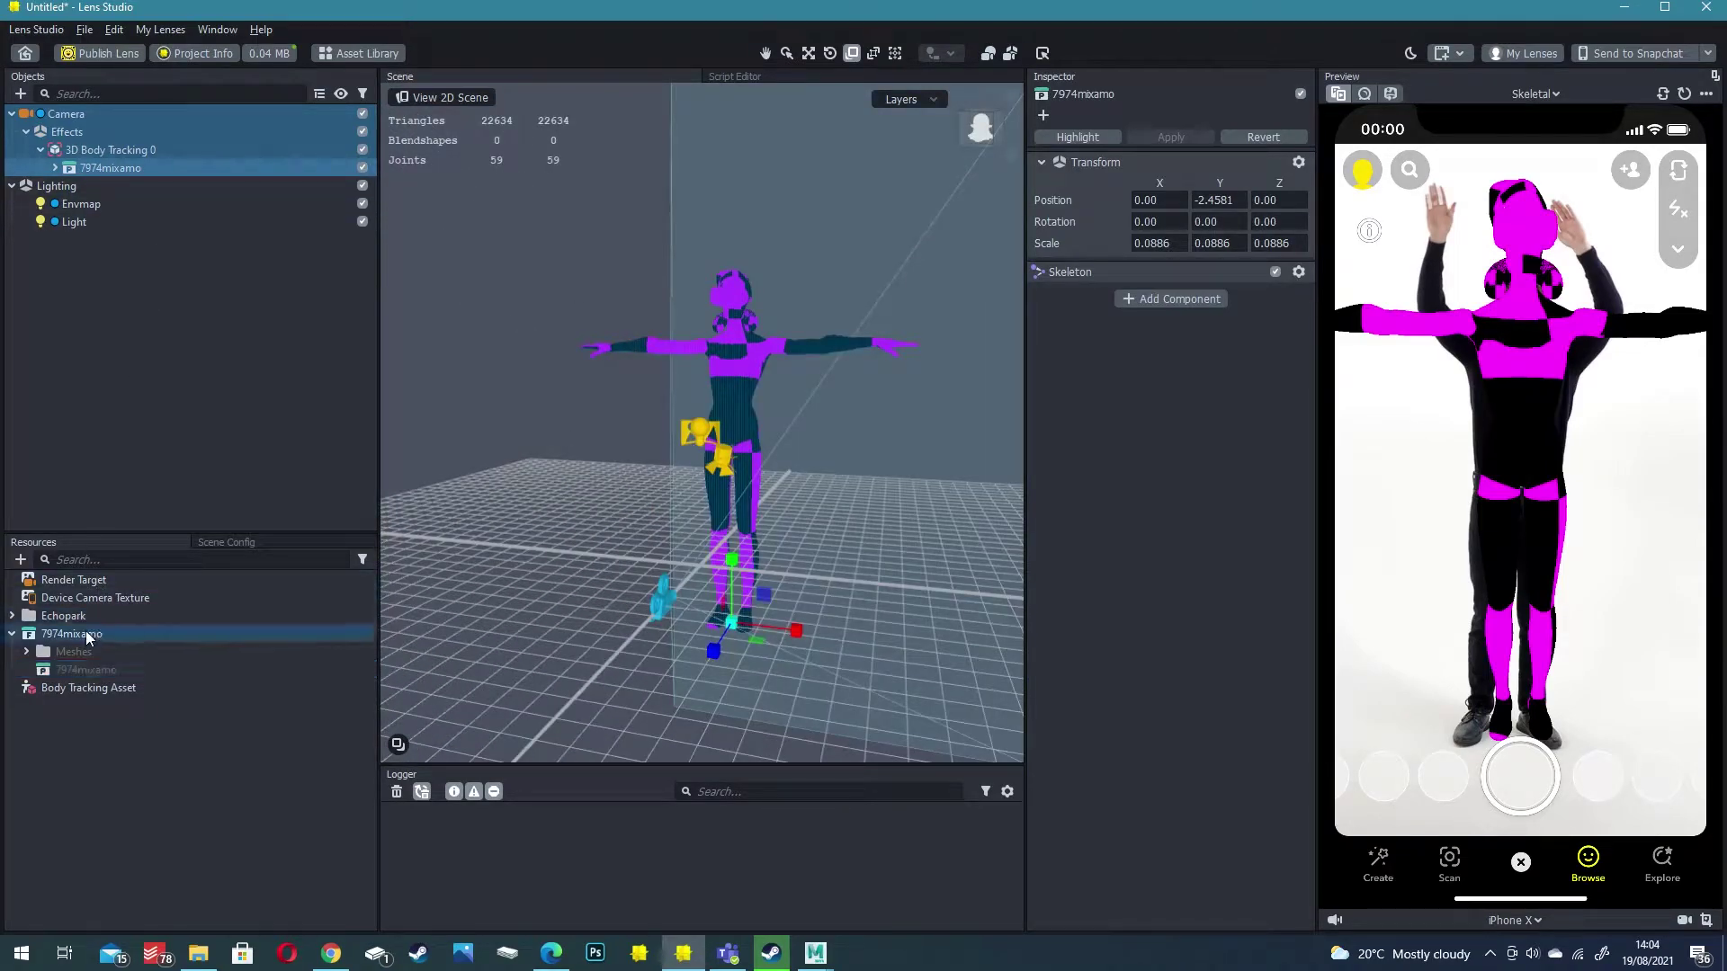
pyautogui.click(110, 150)
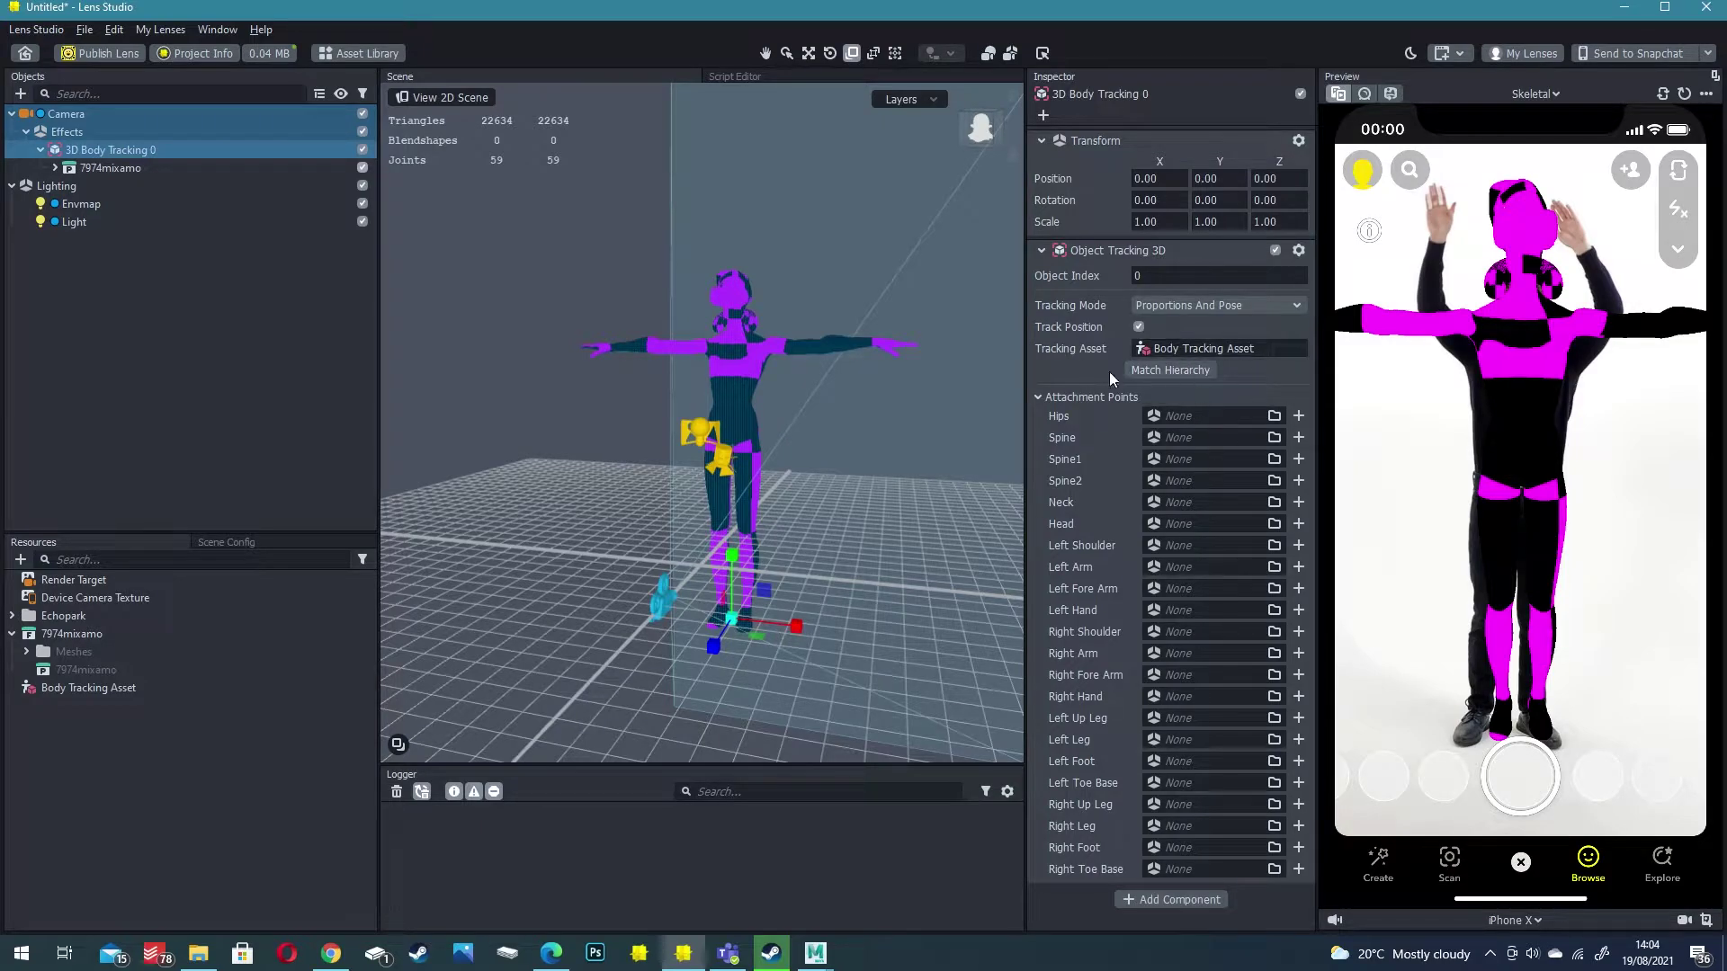
pyautogui.click(1186, 369)
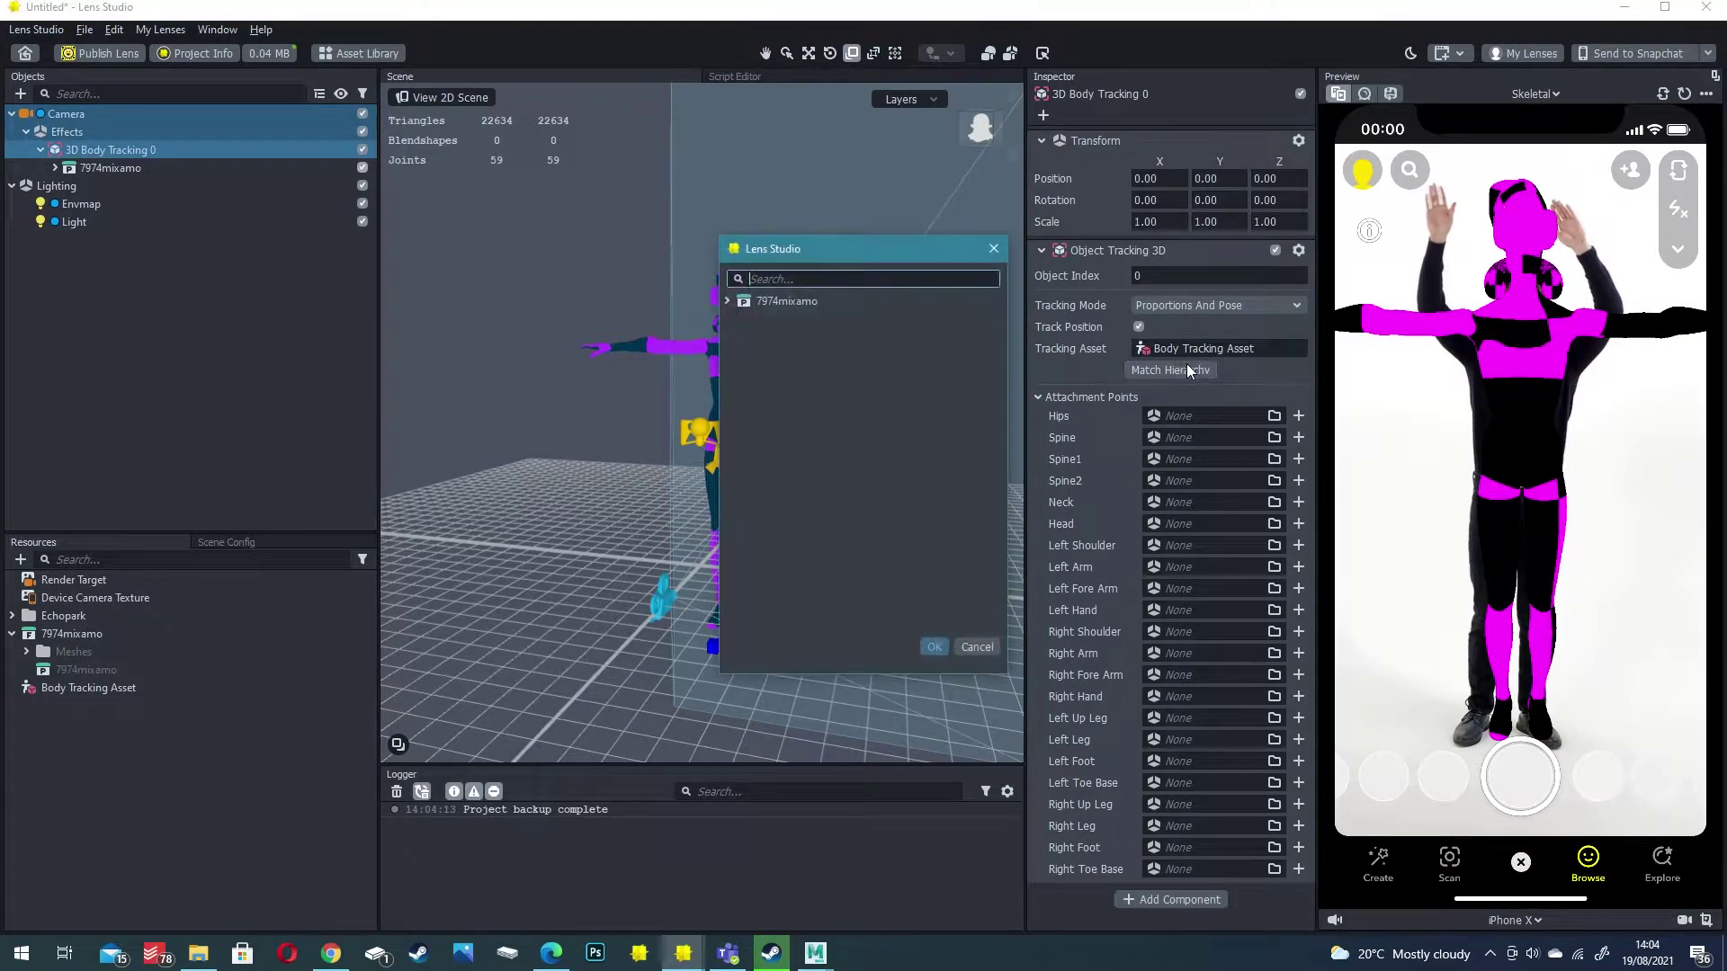
pyautogui.click(773, 304)
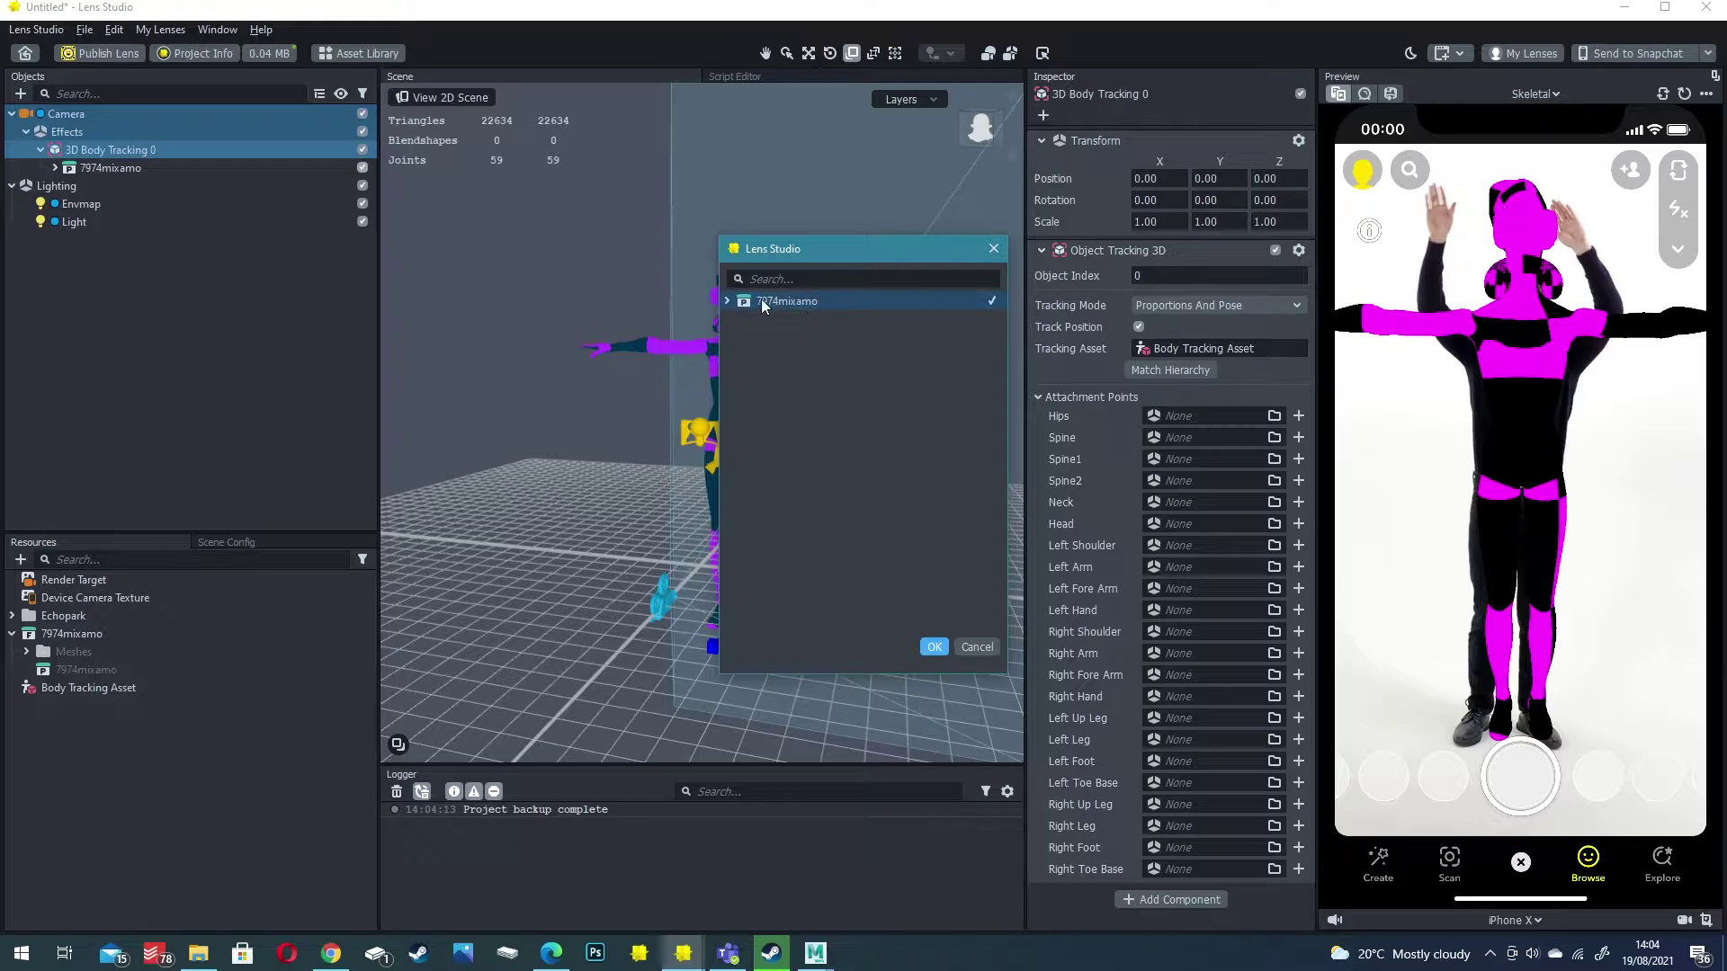
pyautogui.click(935, 648)
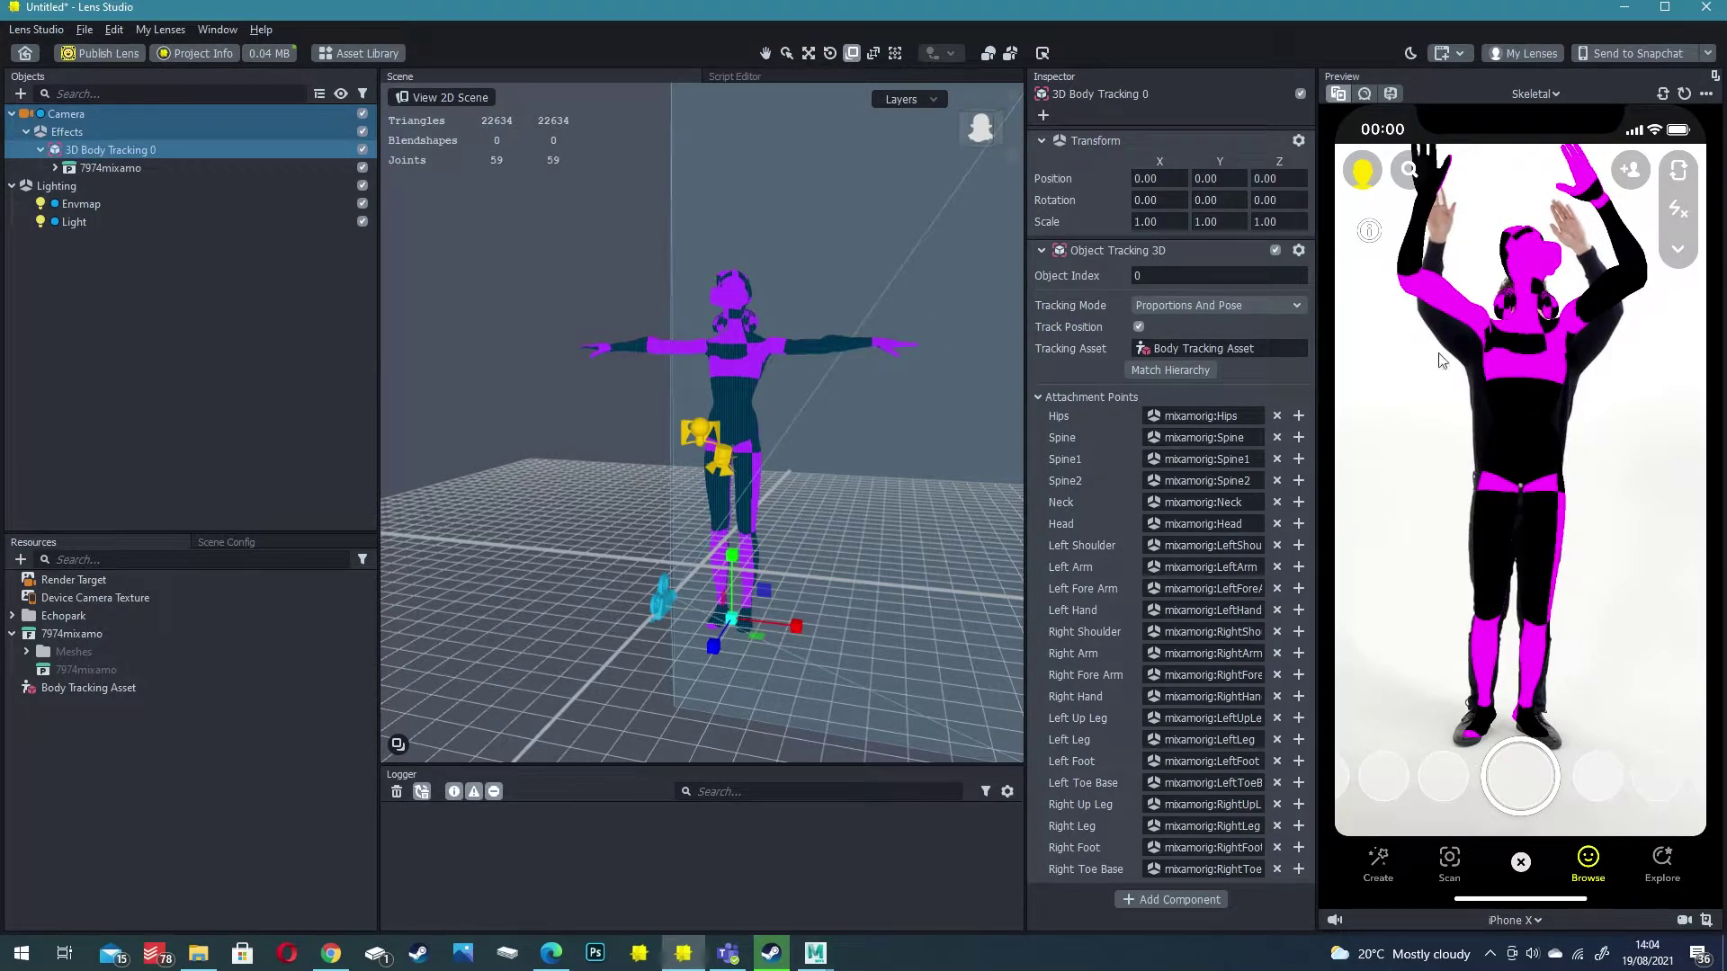
# Set the preview to the Dance video from the Object Tracking clips
pyautogui.click(1538, 95)
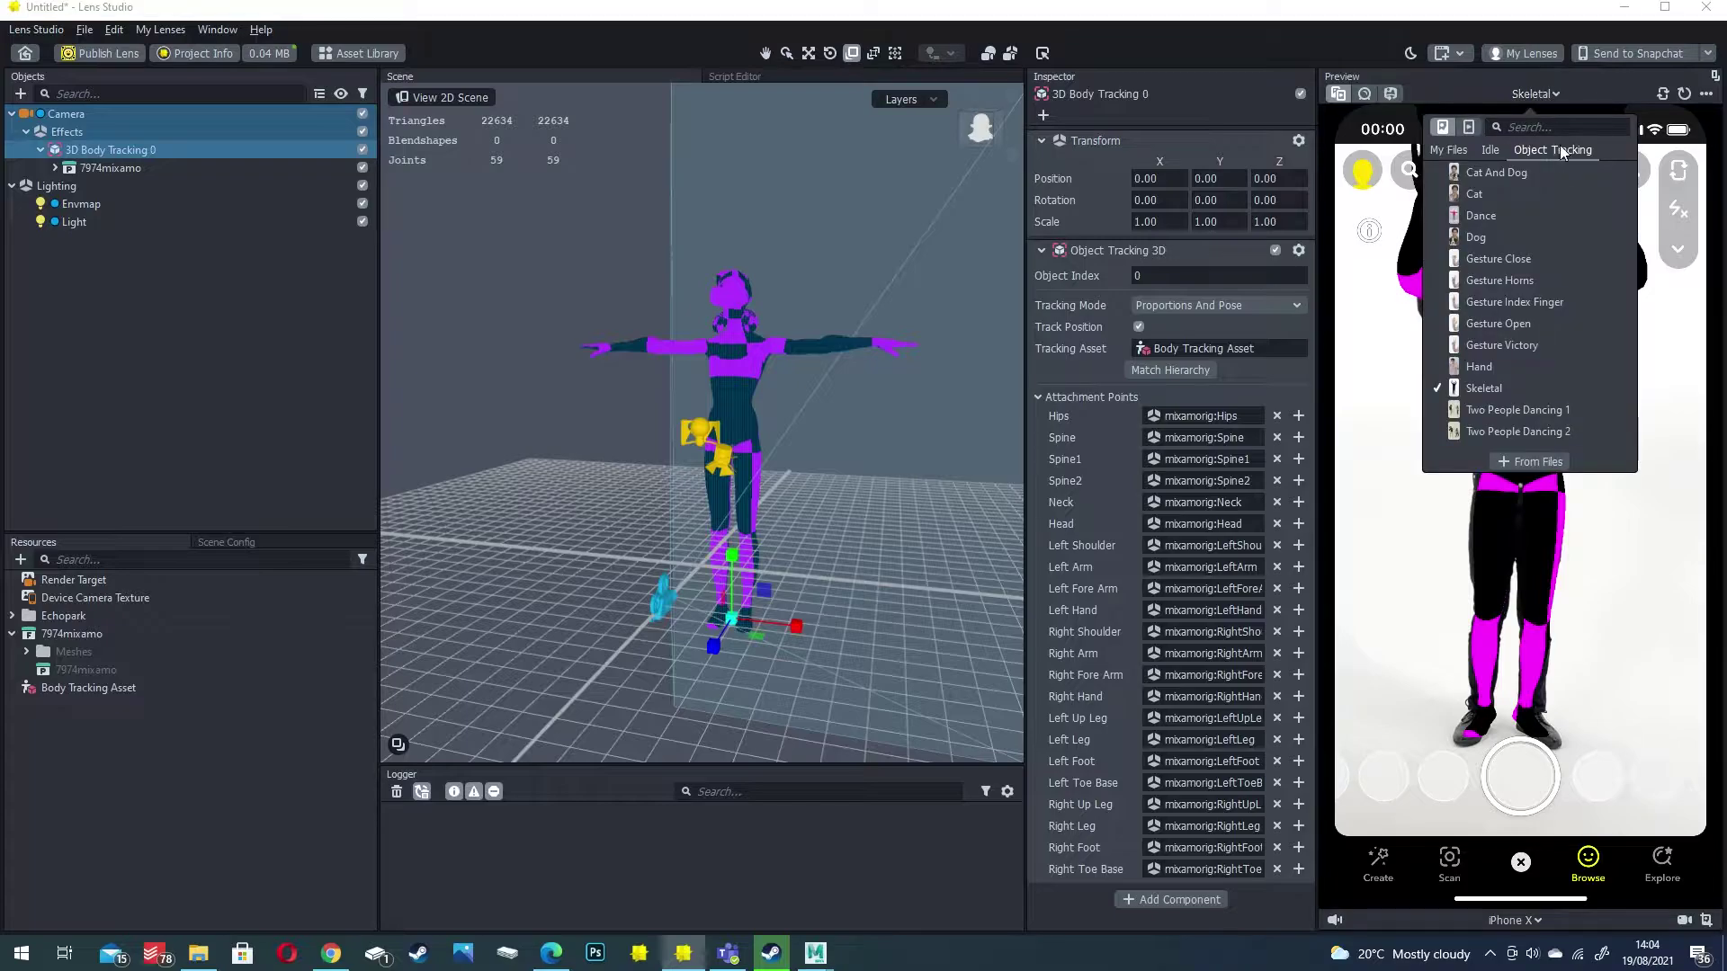
pyautogui.click(1546, 95)
pyautogui.click(1540, 95)
pyautogui.click(1470, 134)
pyautogui.scroll(-5, 1486, 256)
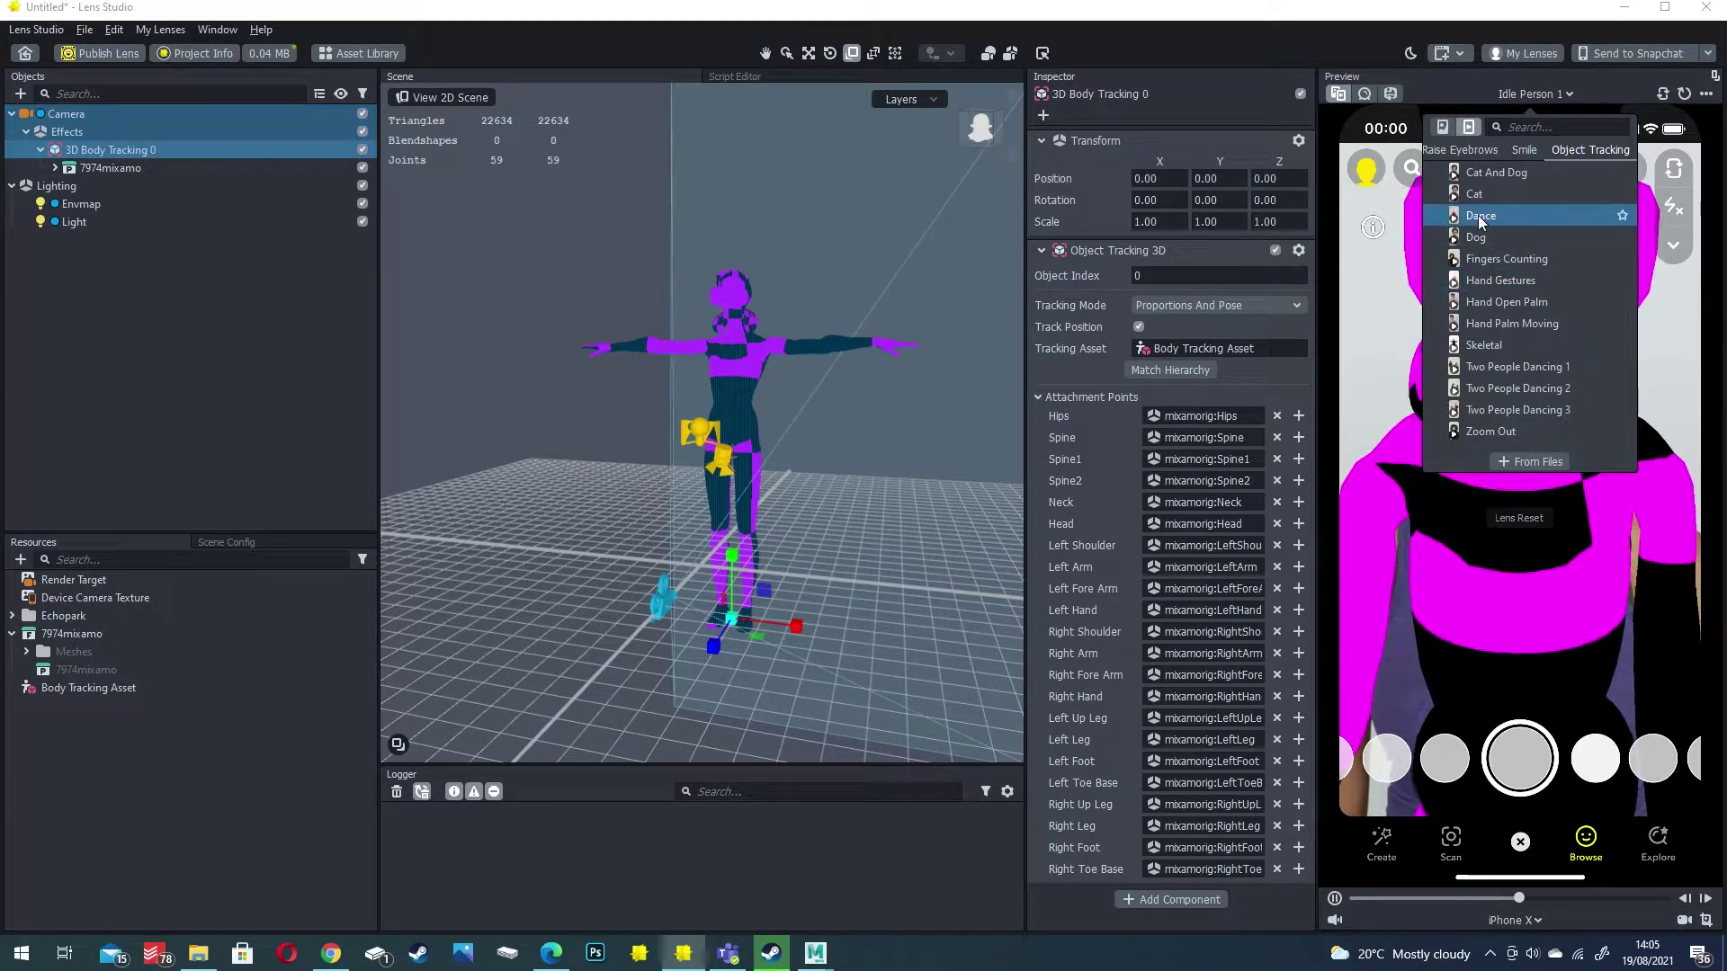
pyautogui.scroll(3, 1485, 270)
pyautogui.click(1481, 338)
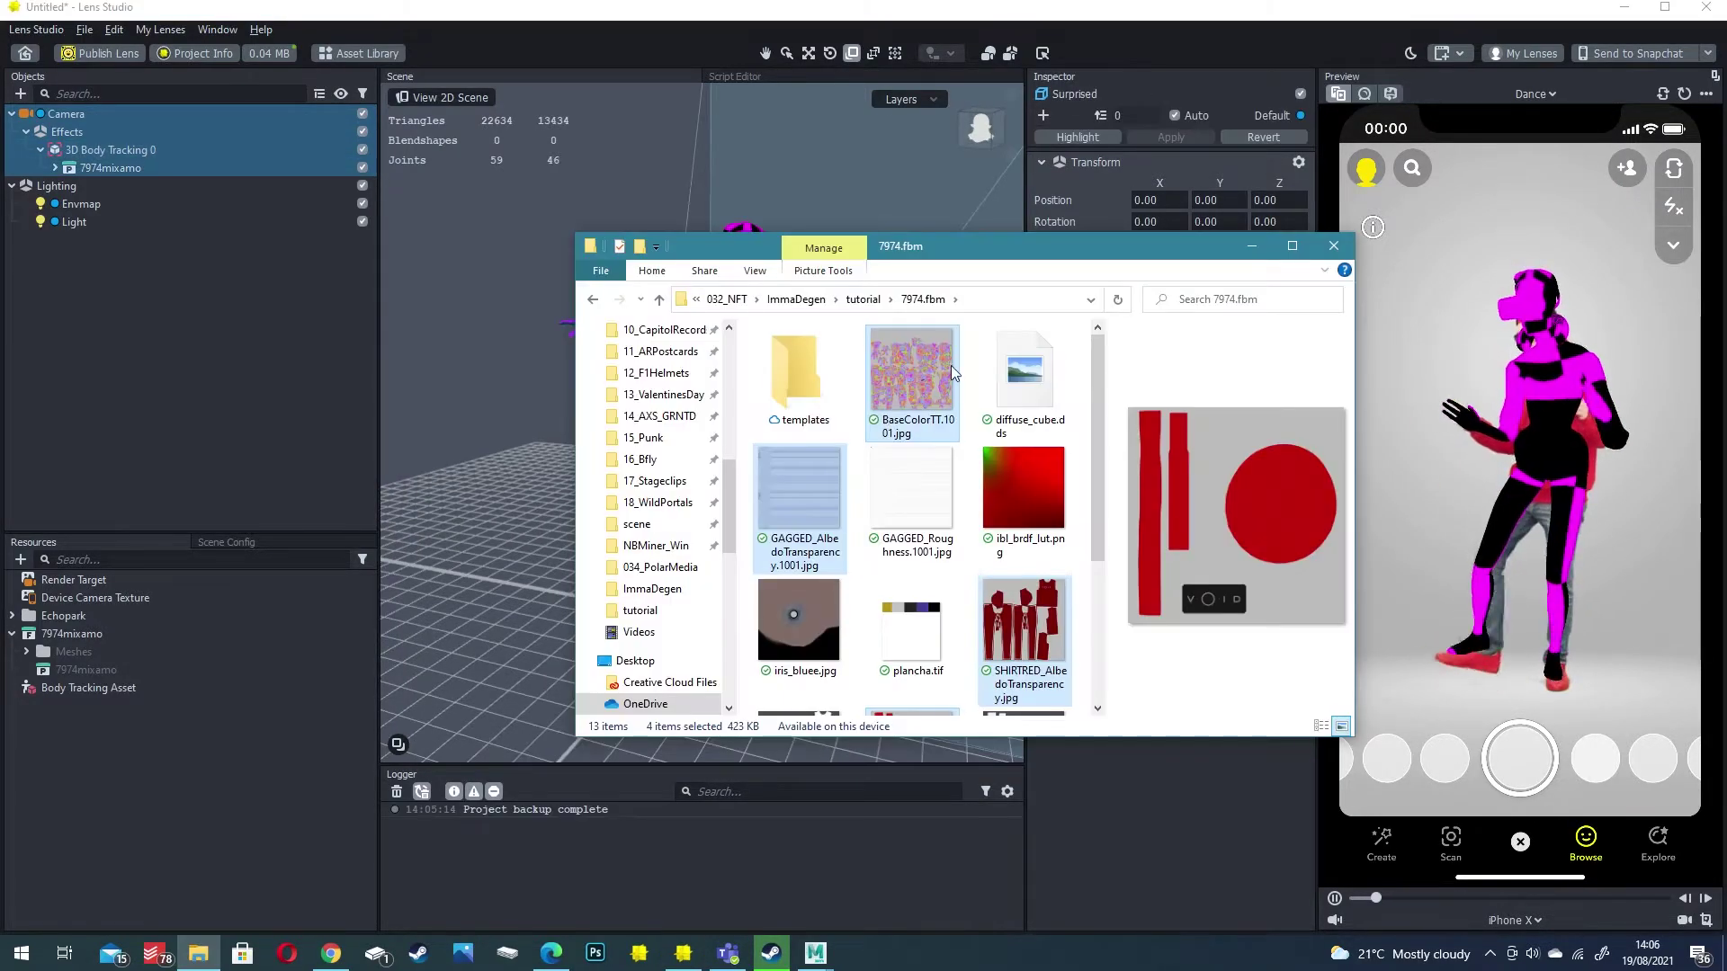
# Drag the BaseColorTT, GAGGED, SHIRTRED and SKULLCAP JPGs from 7974.fbm into Lens Studio's Resources
pyautogui.moveTo(915, 378); pyautogui.dragTo(76, 715)
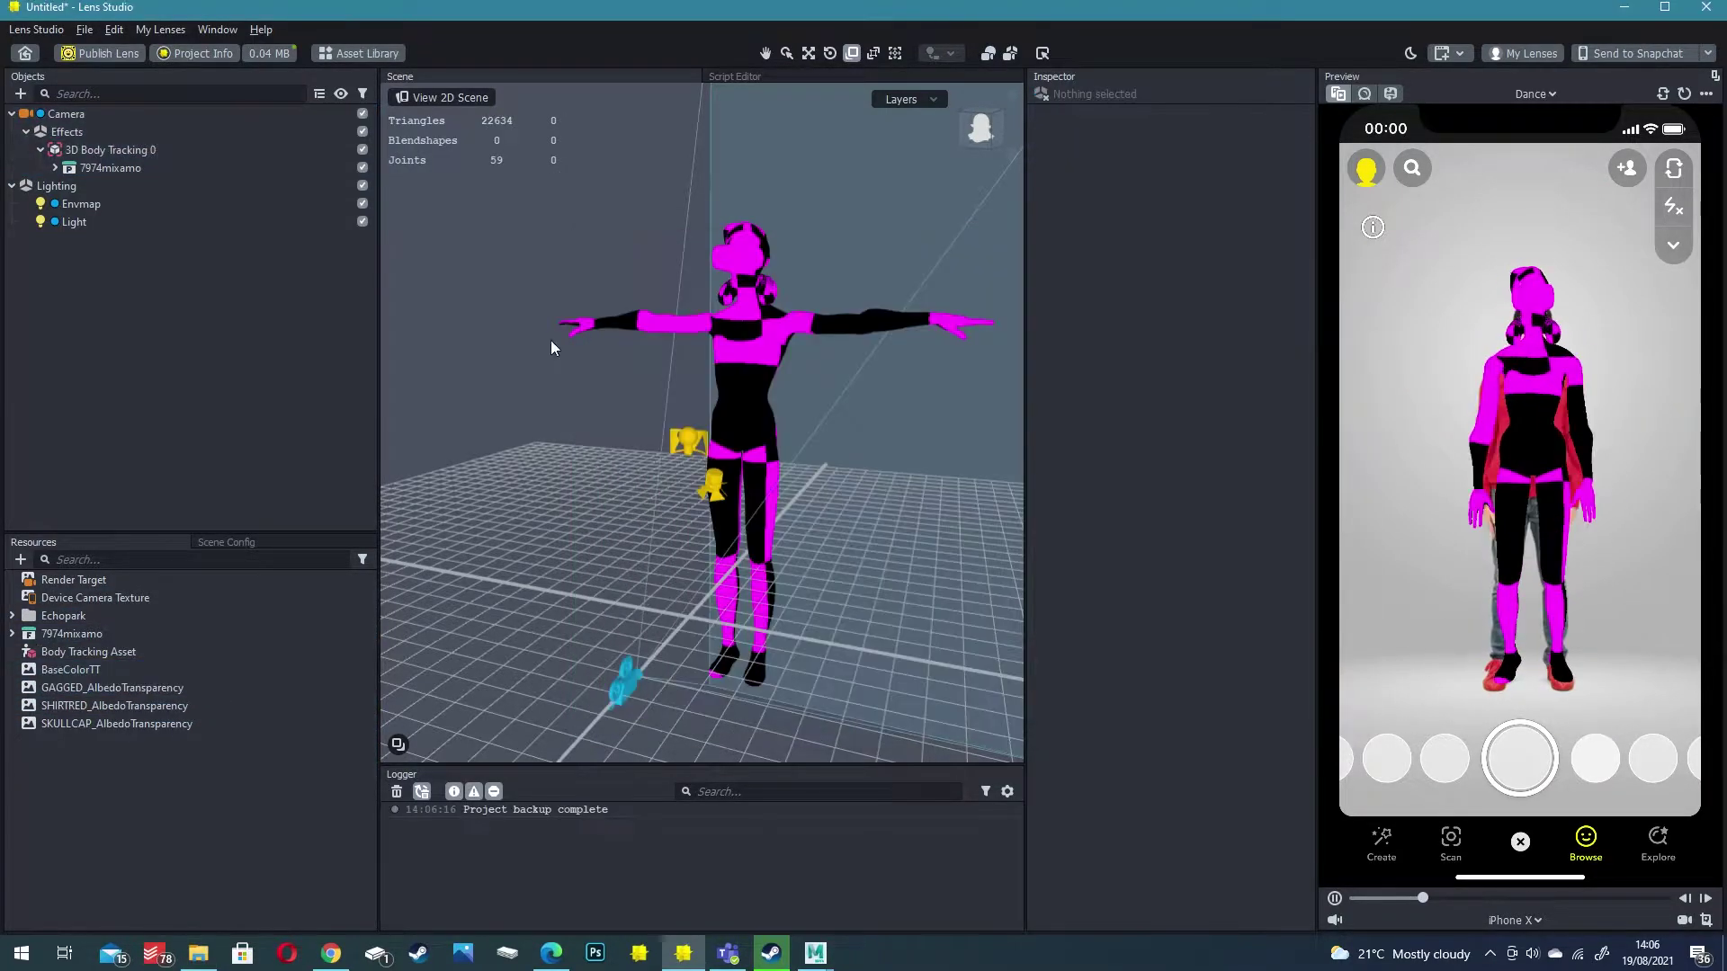
pyautogui.click(504, 547)
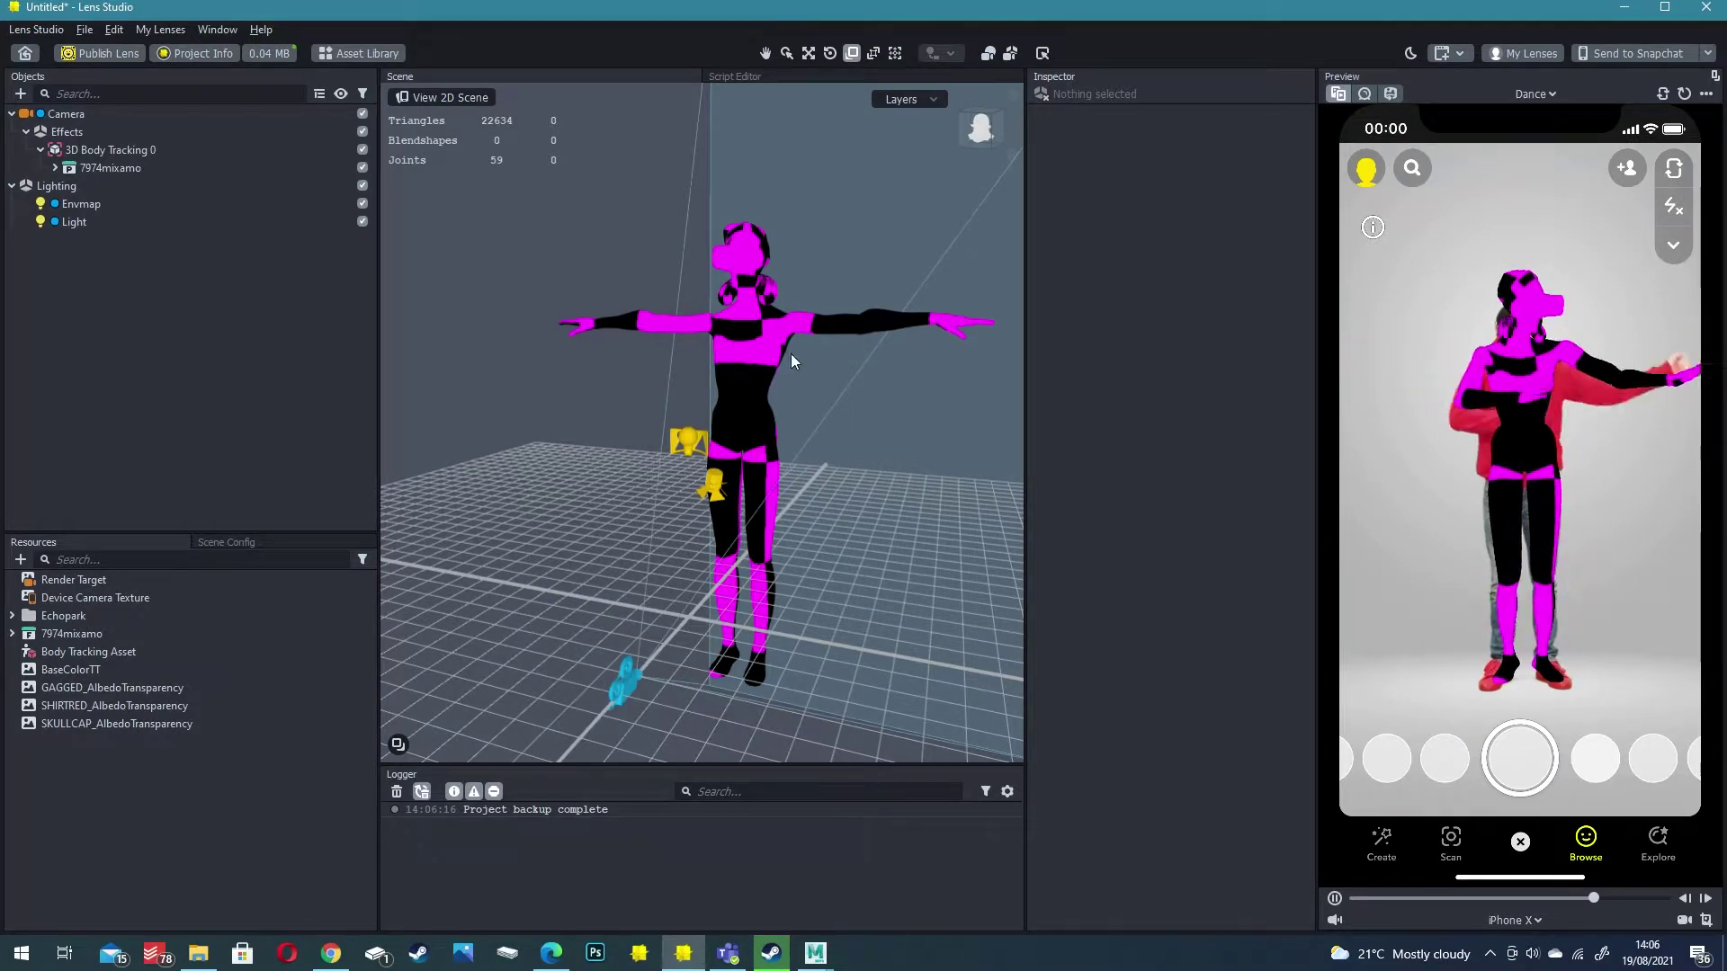
pyautogui.scroll(5, 802, 352)
# Assign a new Simple PBR material to the Surprised mesh
pyautogui.click(724, 436)
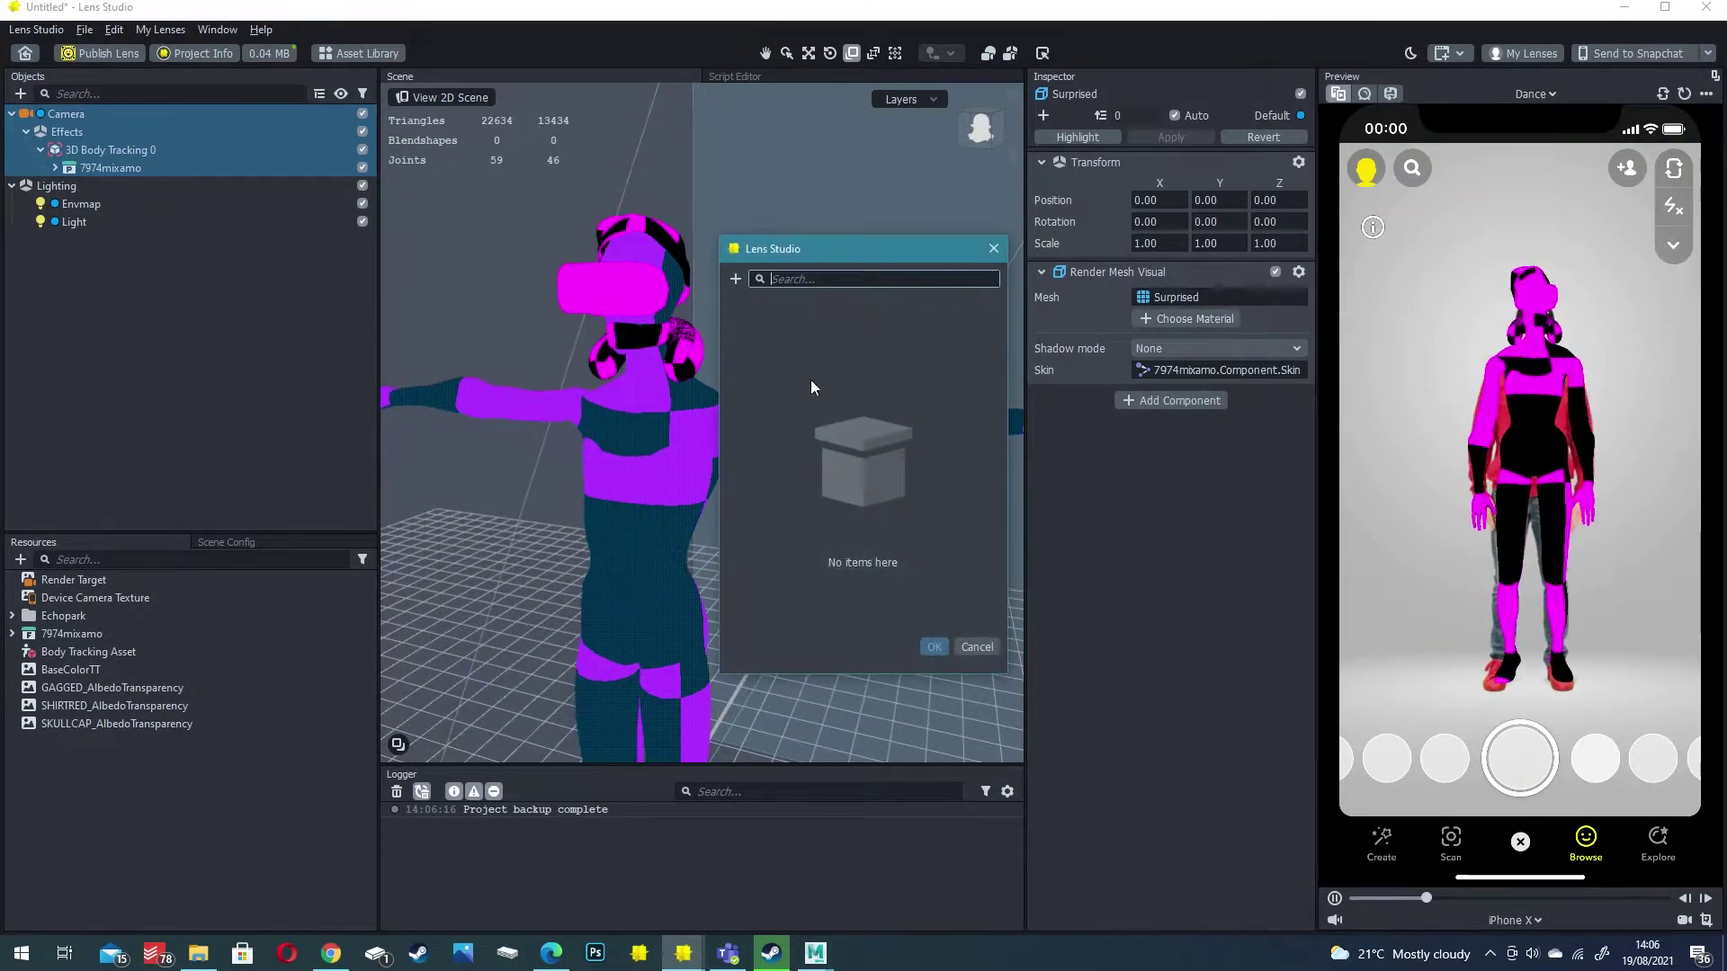
pyautogui.click(737, 279)
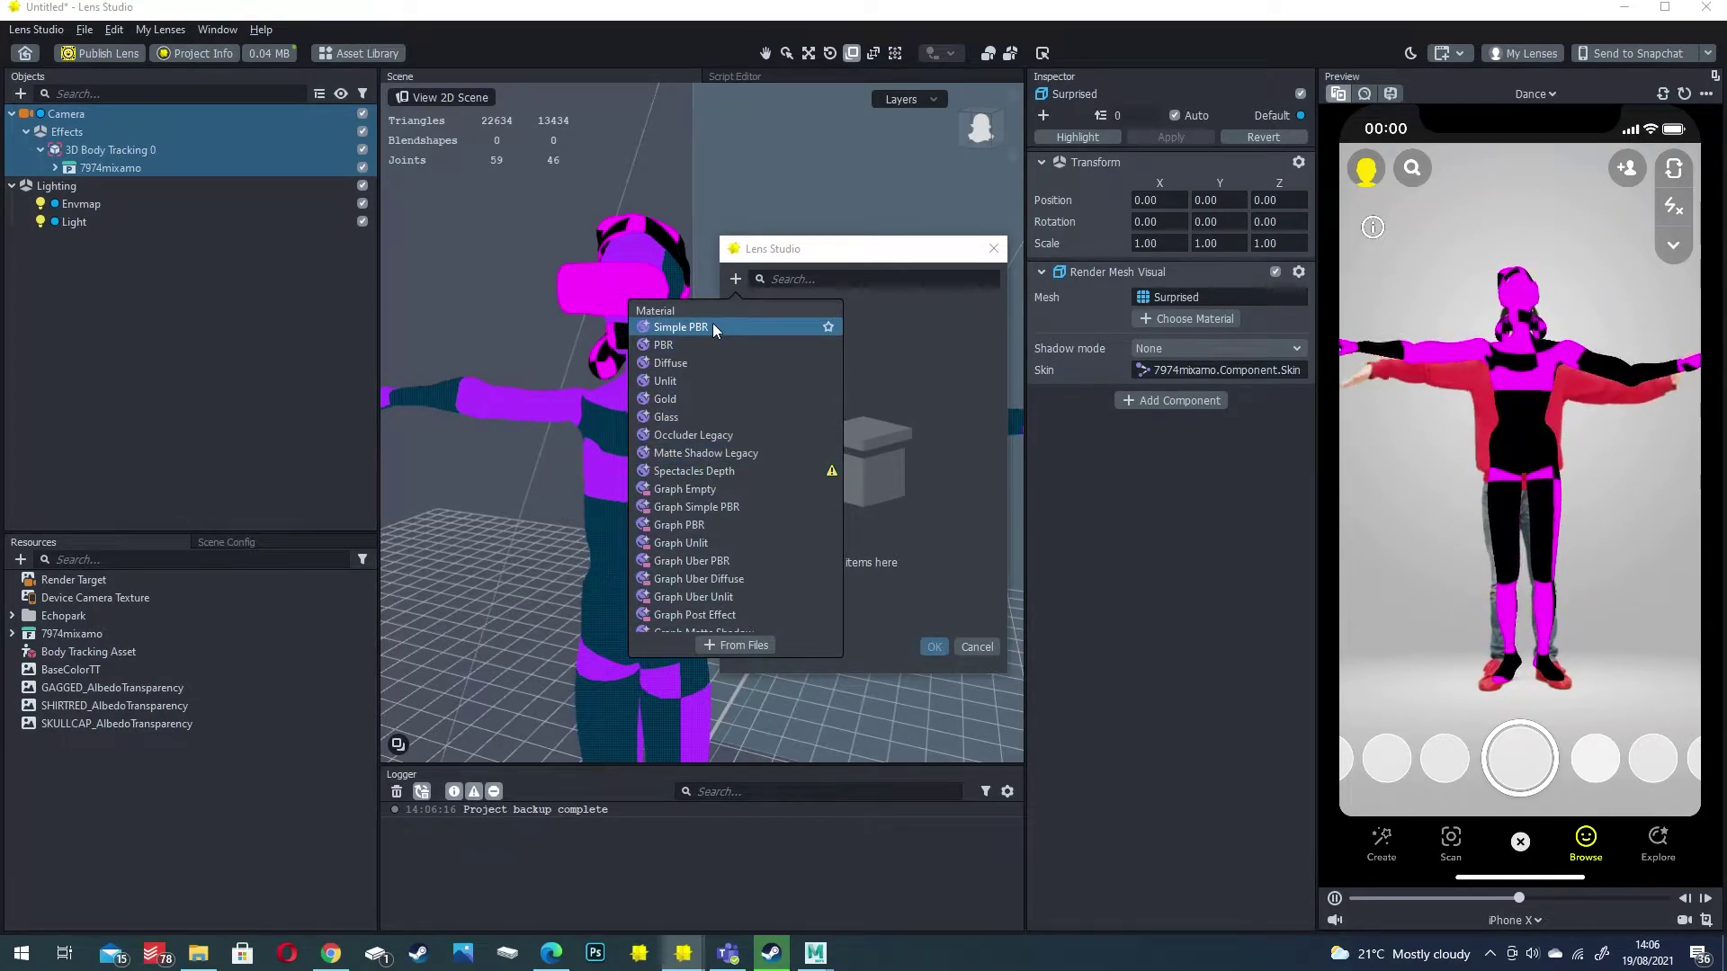
pyautogui.press('Escape')
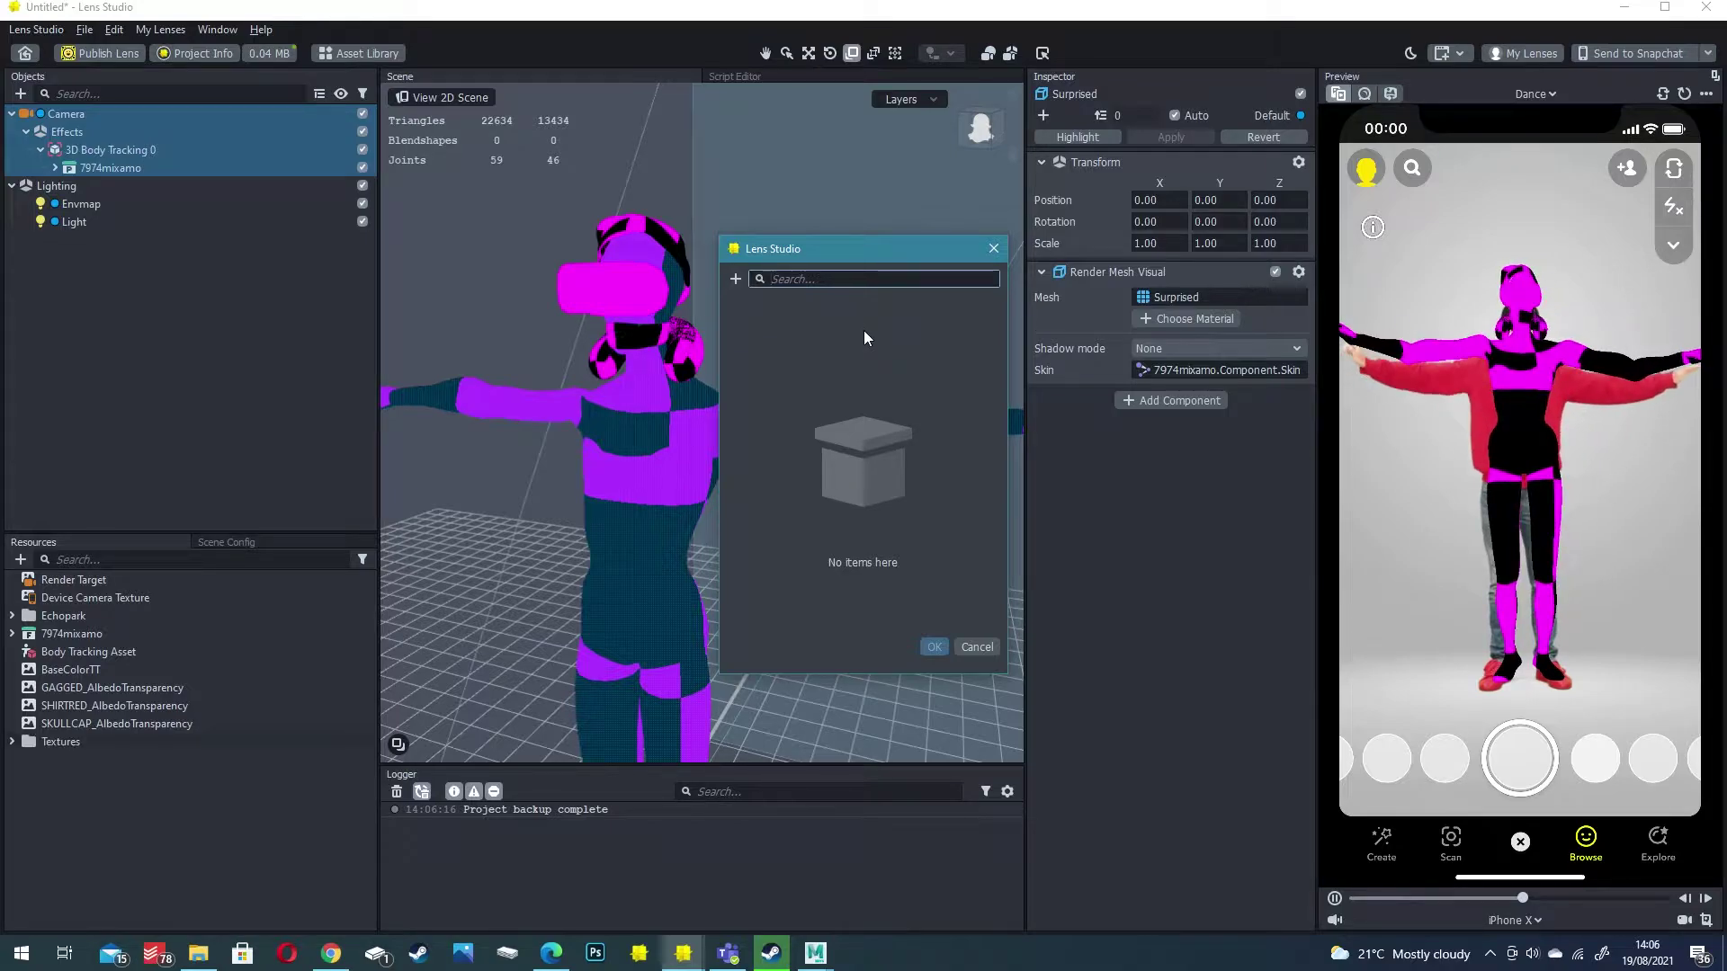
pyautogui.doubleClick(827, 316)
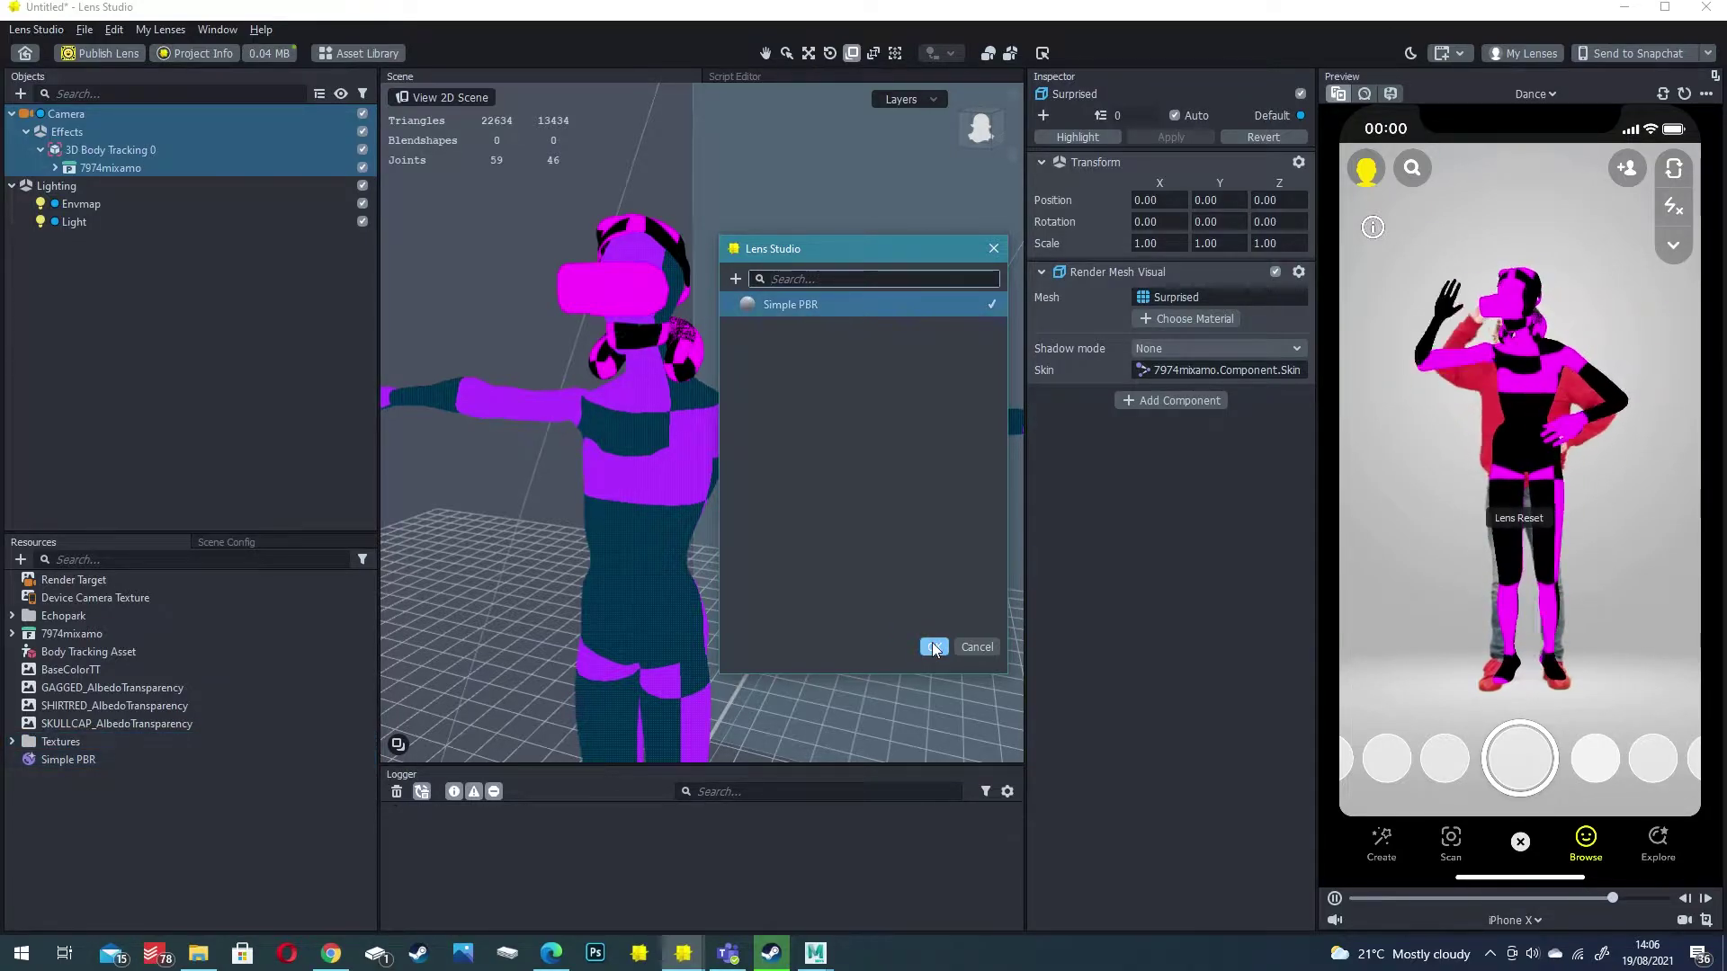
# Rename the material BODY_MAT and set its Base Texture to BaseColorTT
pyautogui.click(66, 760)
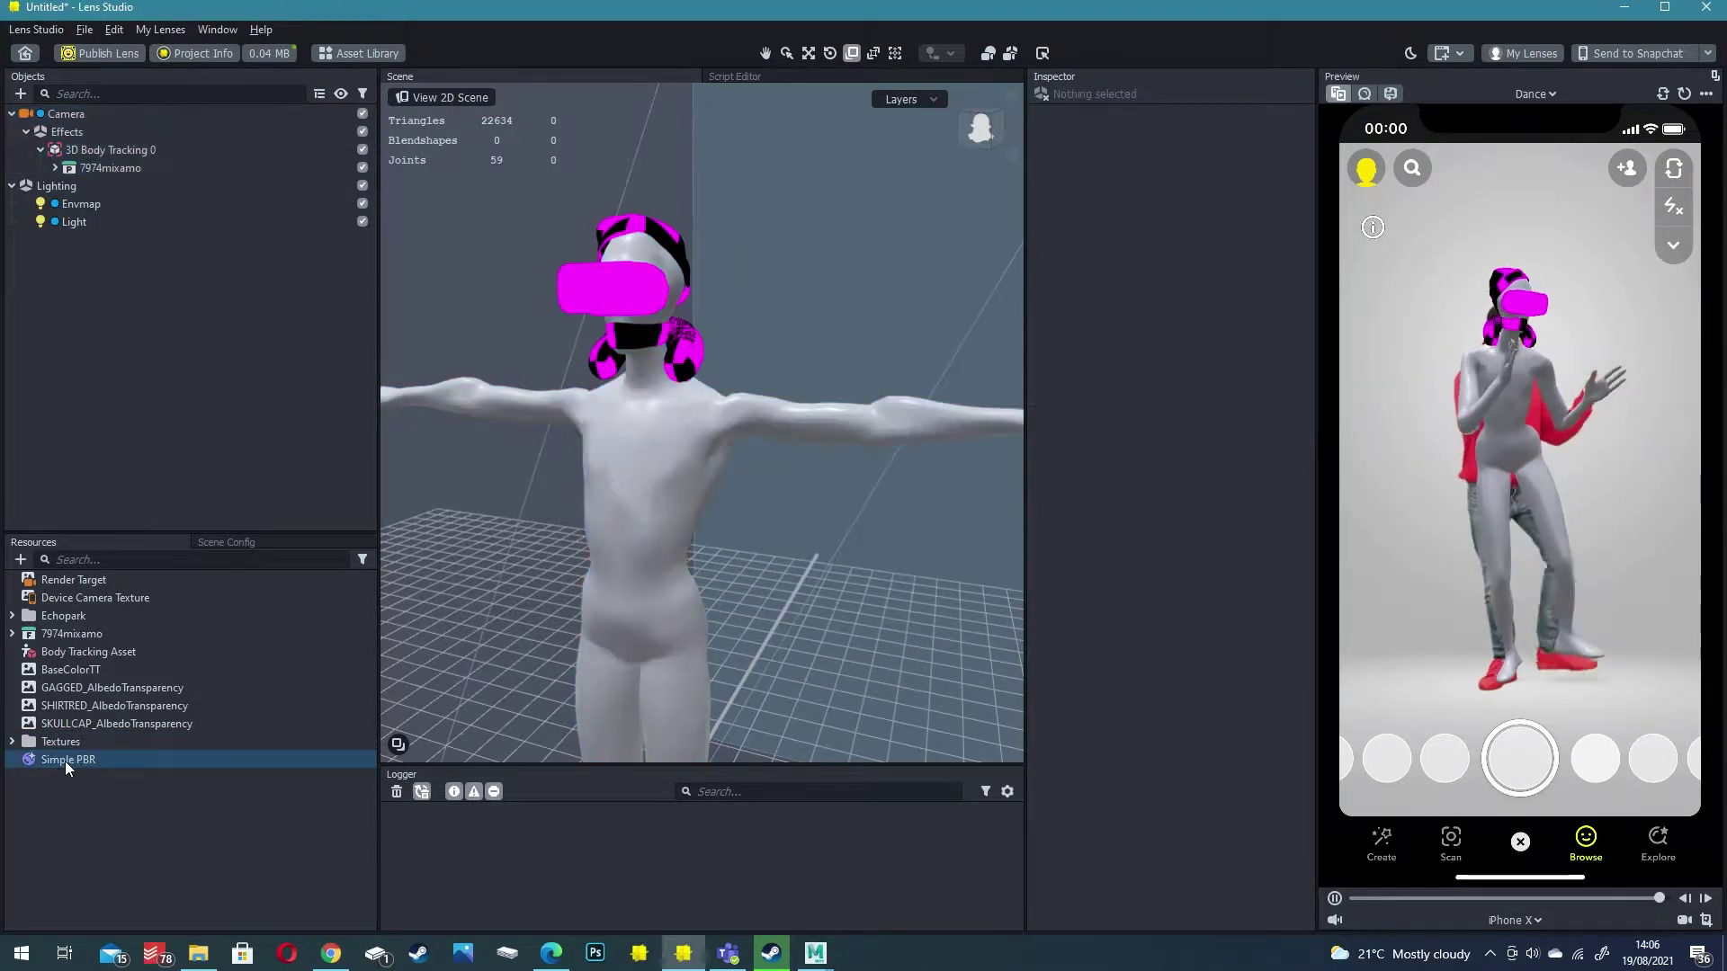
pyautogui.click(72, 761)
pyautogui.write('BO')
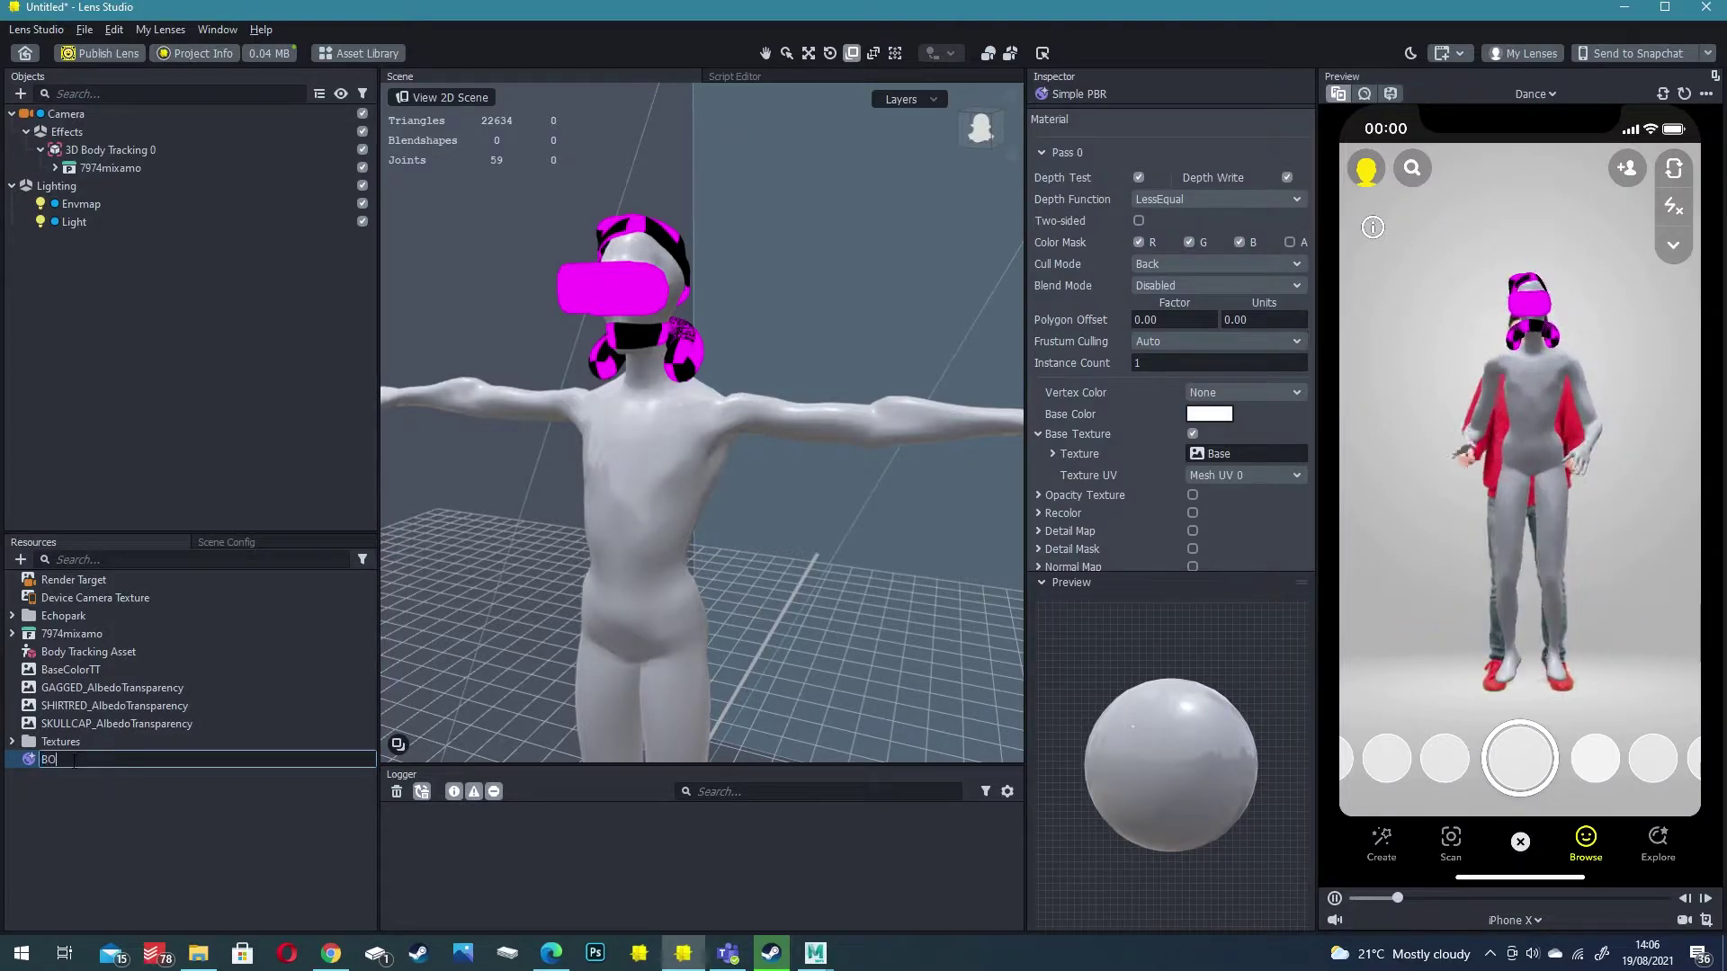
pyautogui.write('DY_MAT')
pyautogui.press('Return')
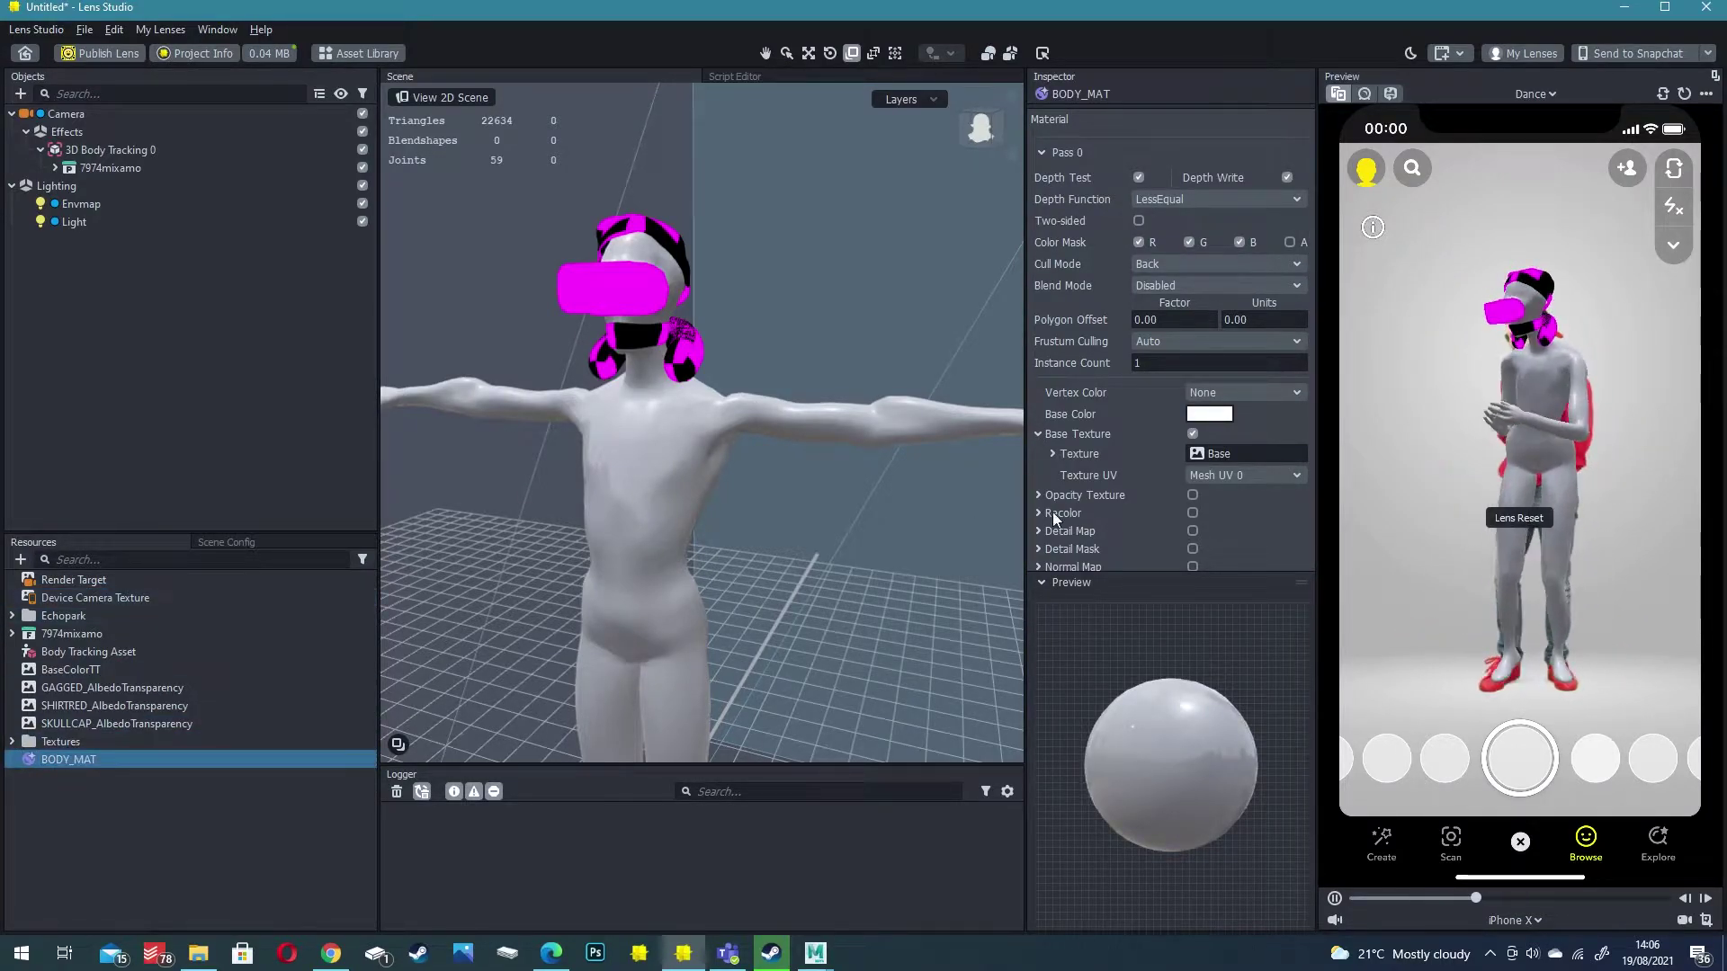
pyautogui.click(1216, 453)
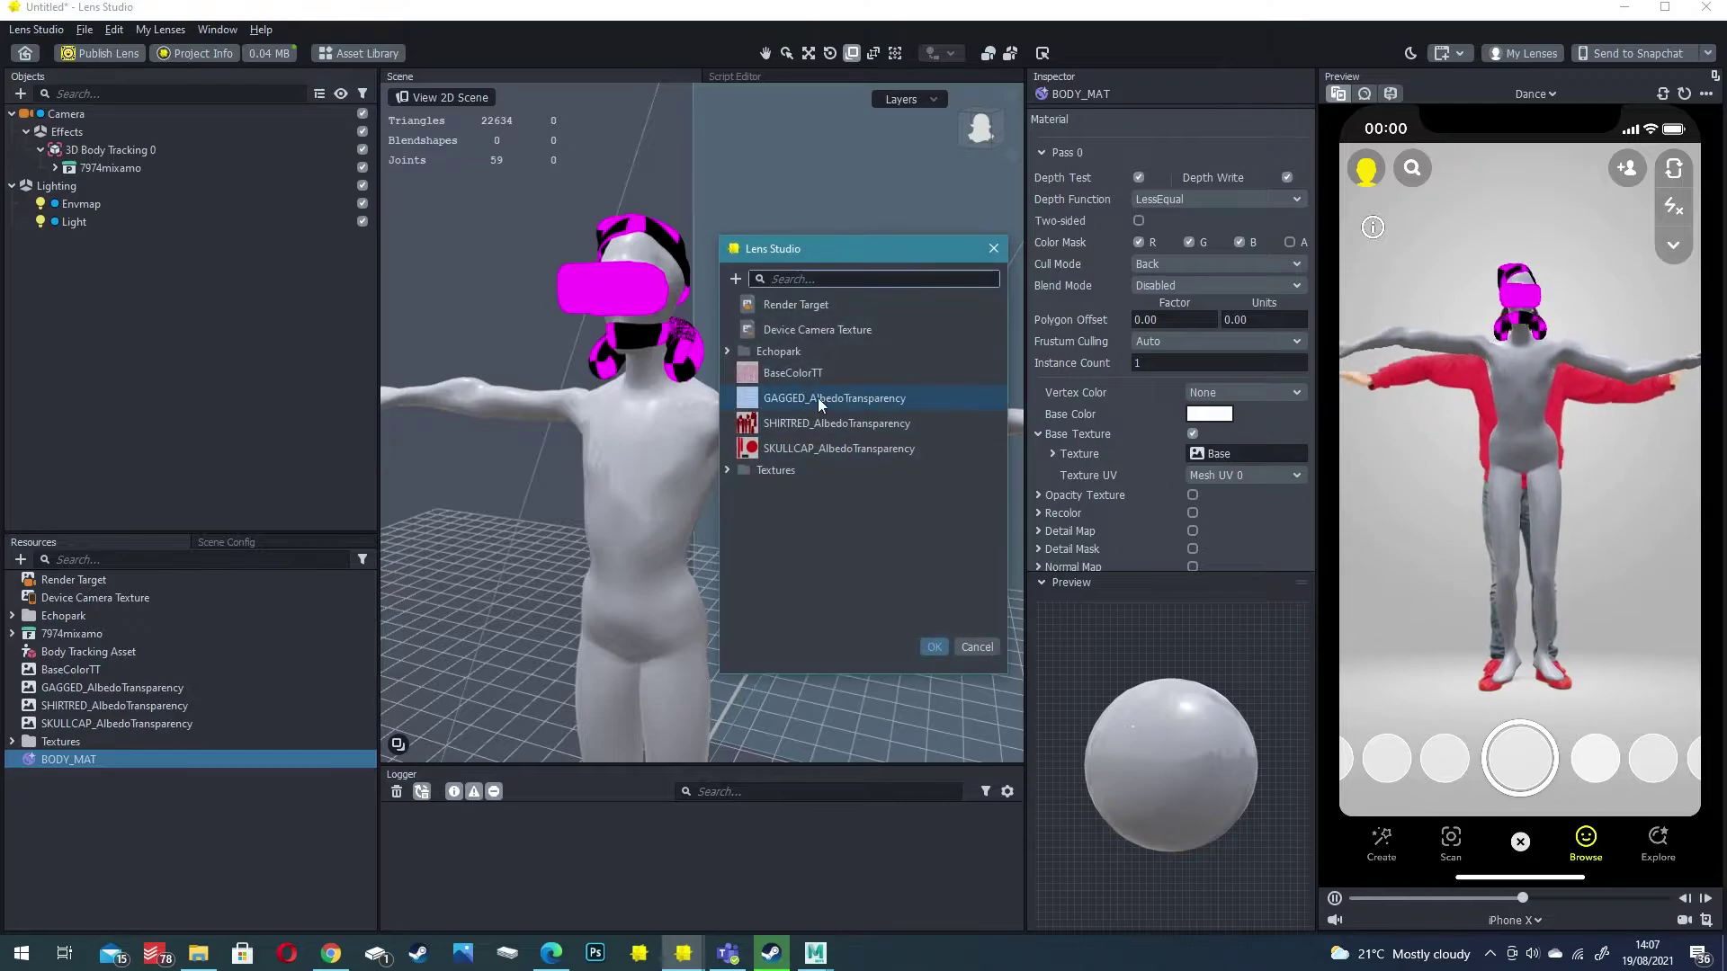
pyautogui.doubleClick(792, 373)
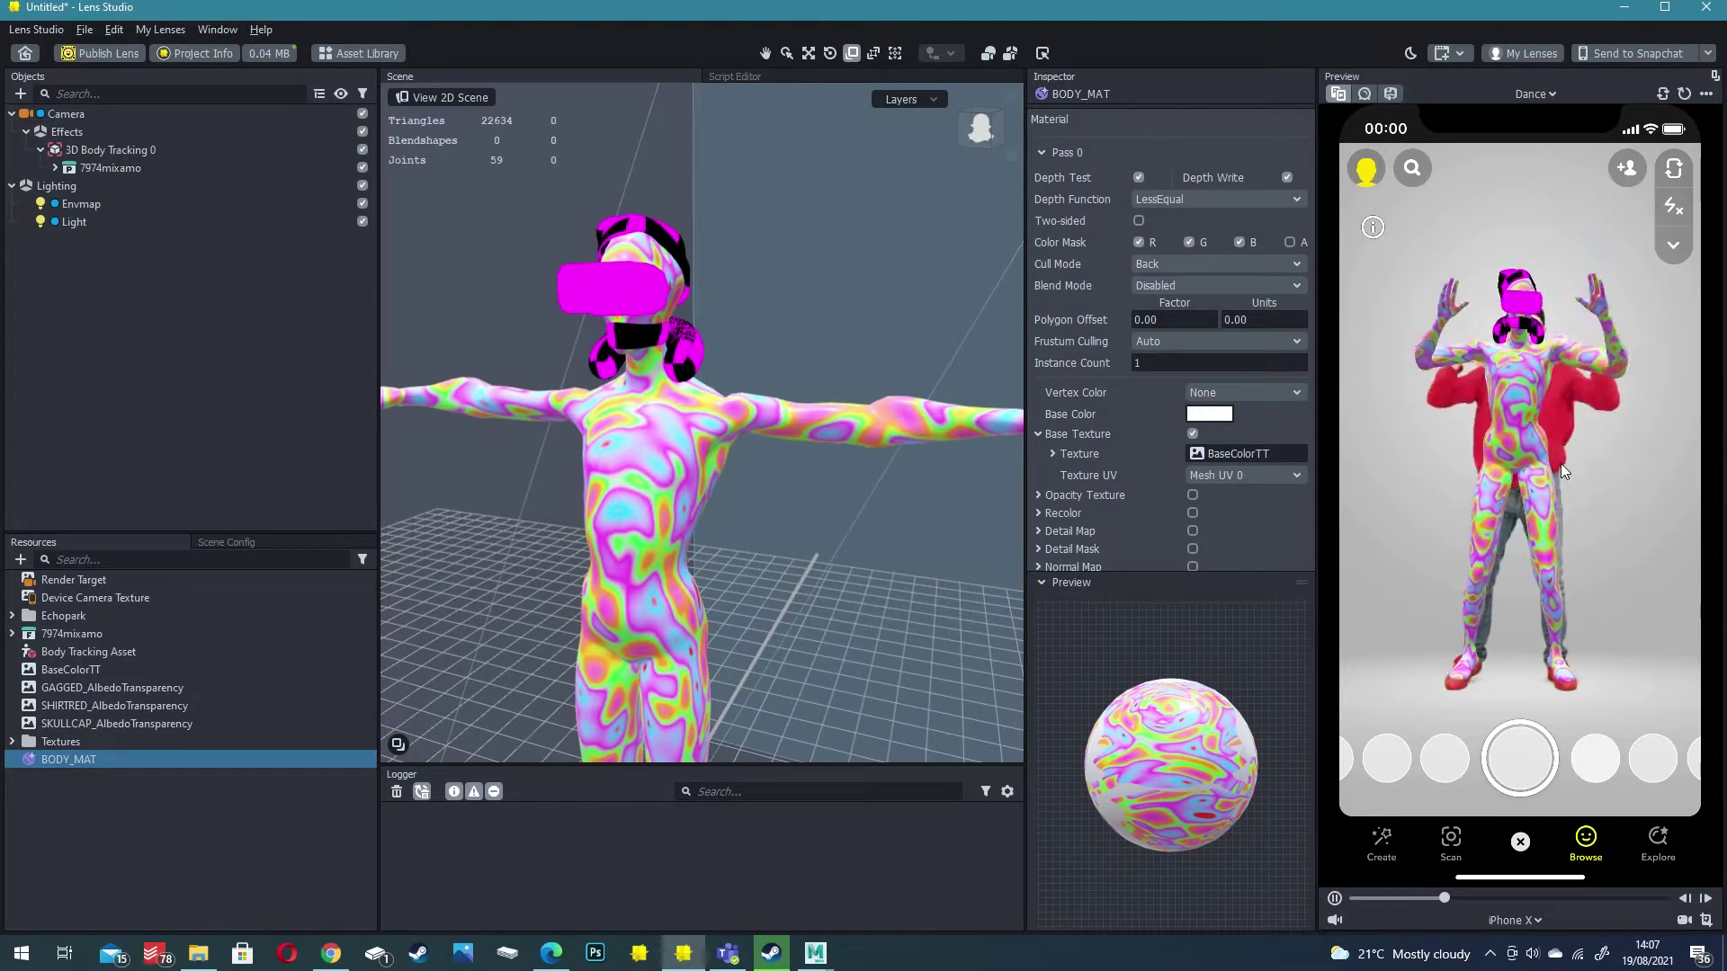
# Create VR_MAT, HAT_MAT, PILLOW_MAT and GAG_MAT, making the headset black and the hat red
pyautogui.scroll(-1, 699, 433)
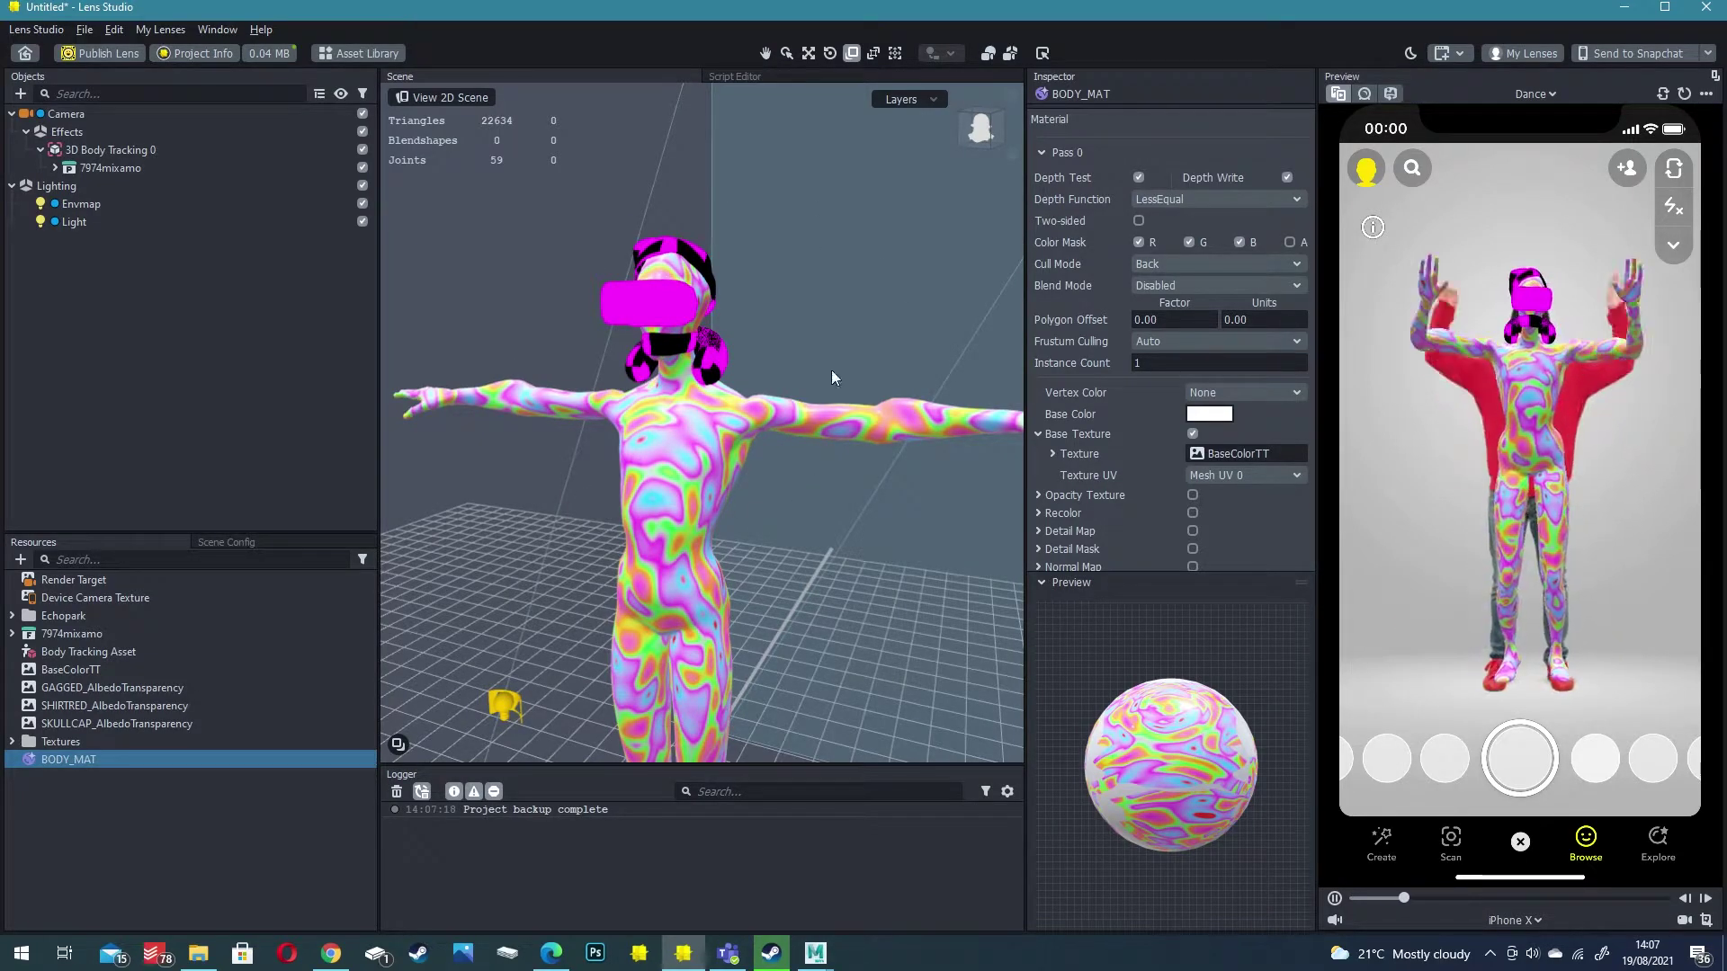
pyautogui.scroll(-3, 1162, 412)
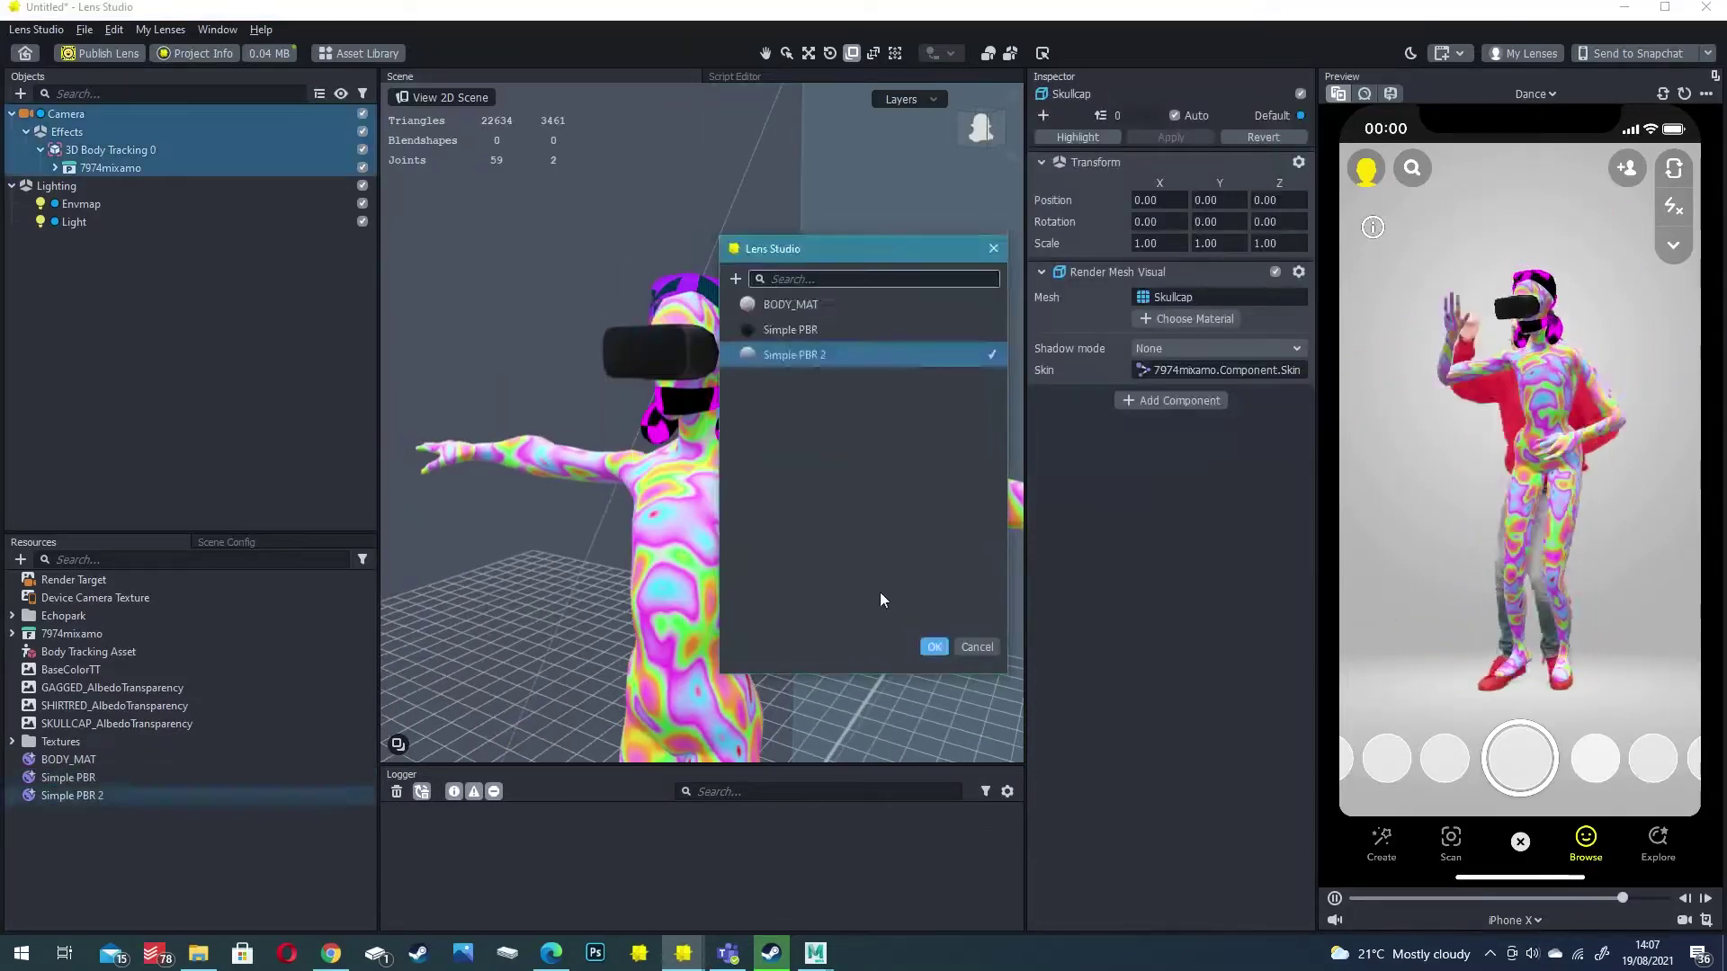
pyautogui.click(935, 646)
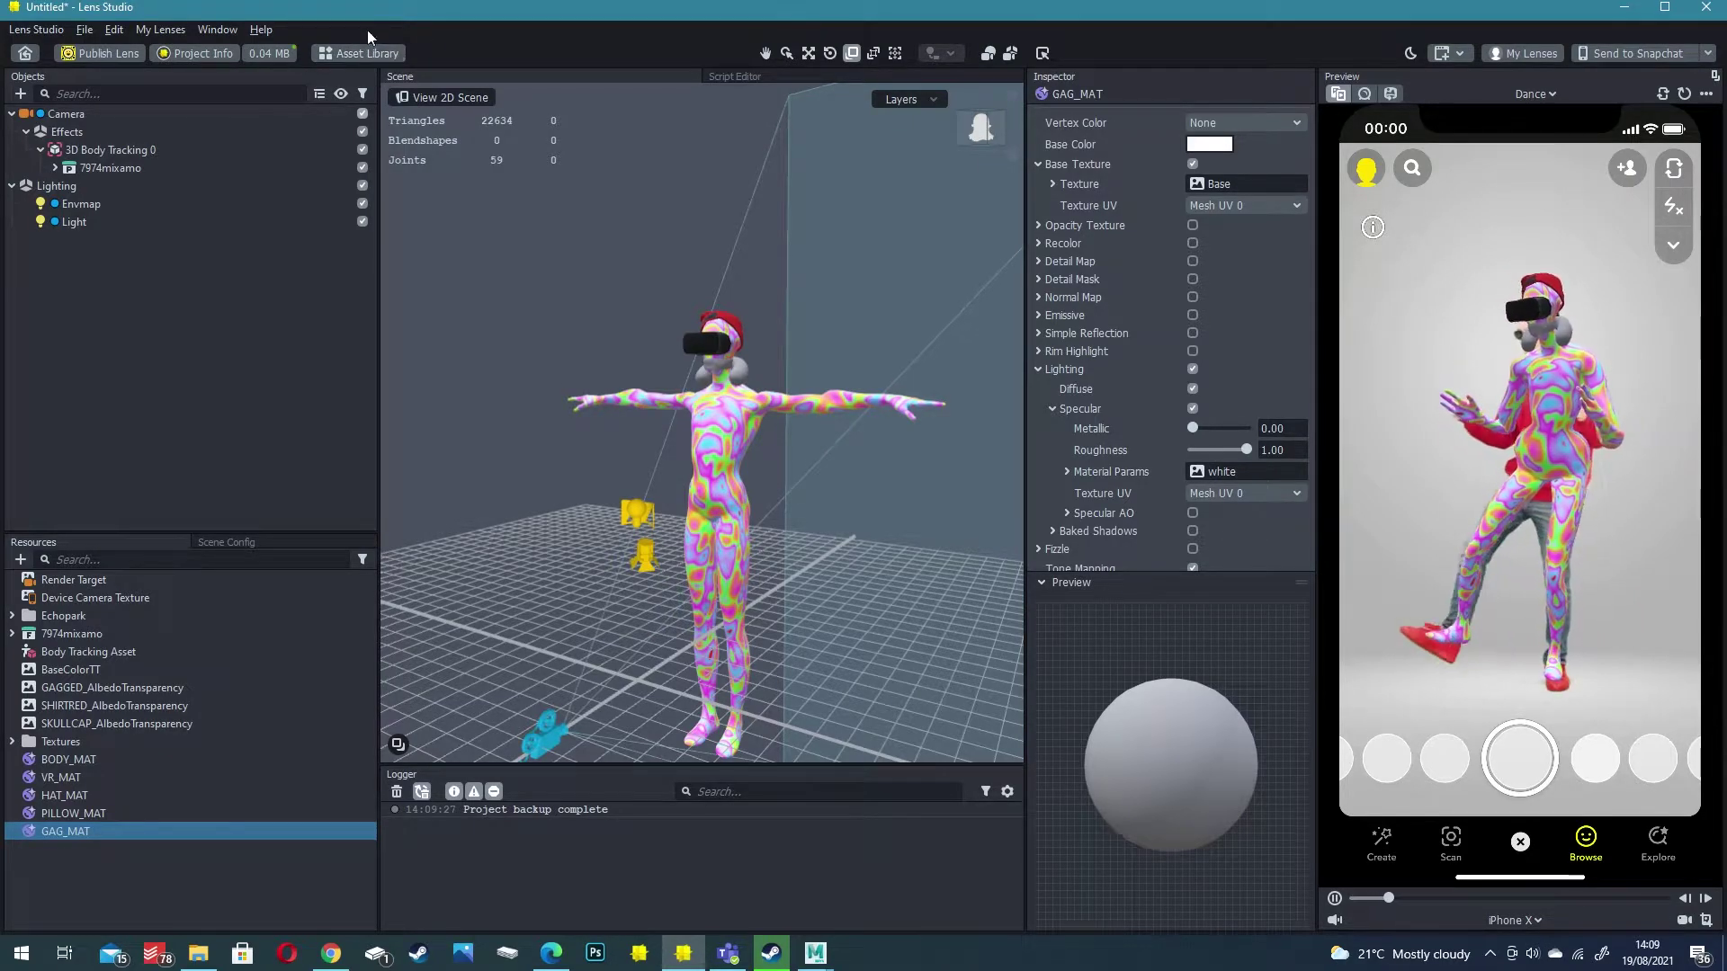
# Import Eraser Post Effect (In-painting) from the Asset Library and select the Eraser__PUT_IN_ORTHO_CAM prefab
pyautogui.click(389, 56)
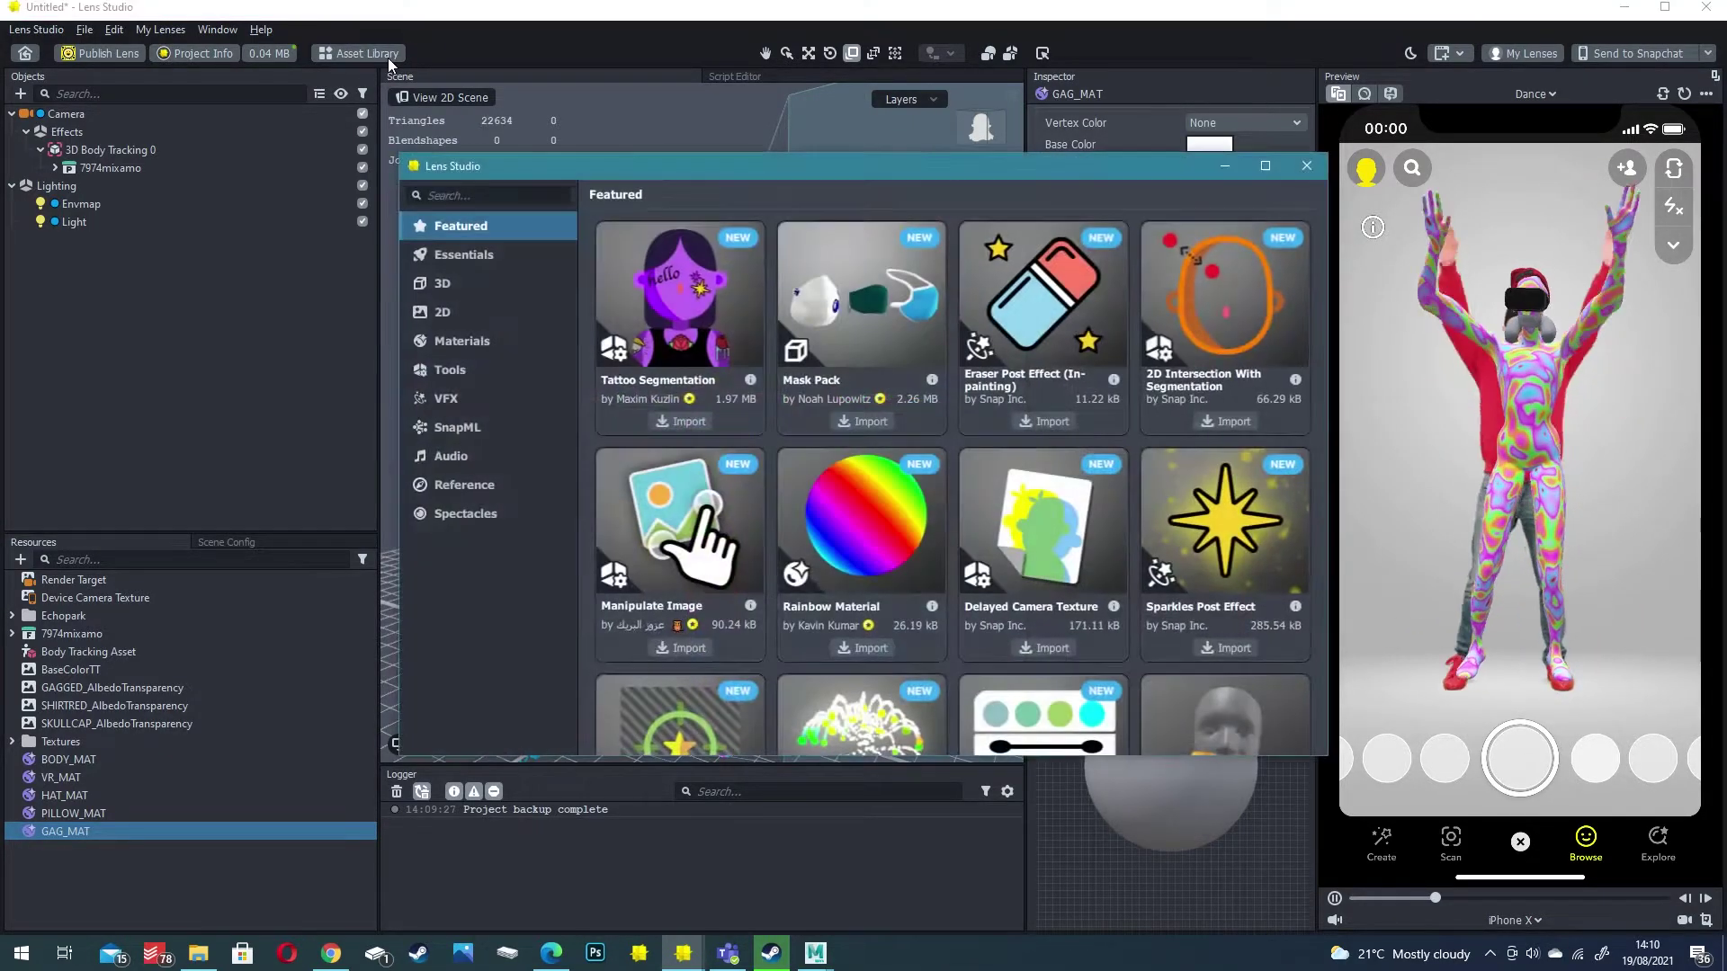
pyautogui.scroll(-8, 1083, 408)
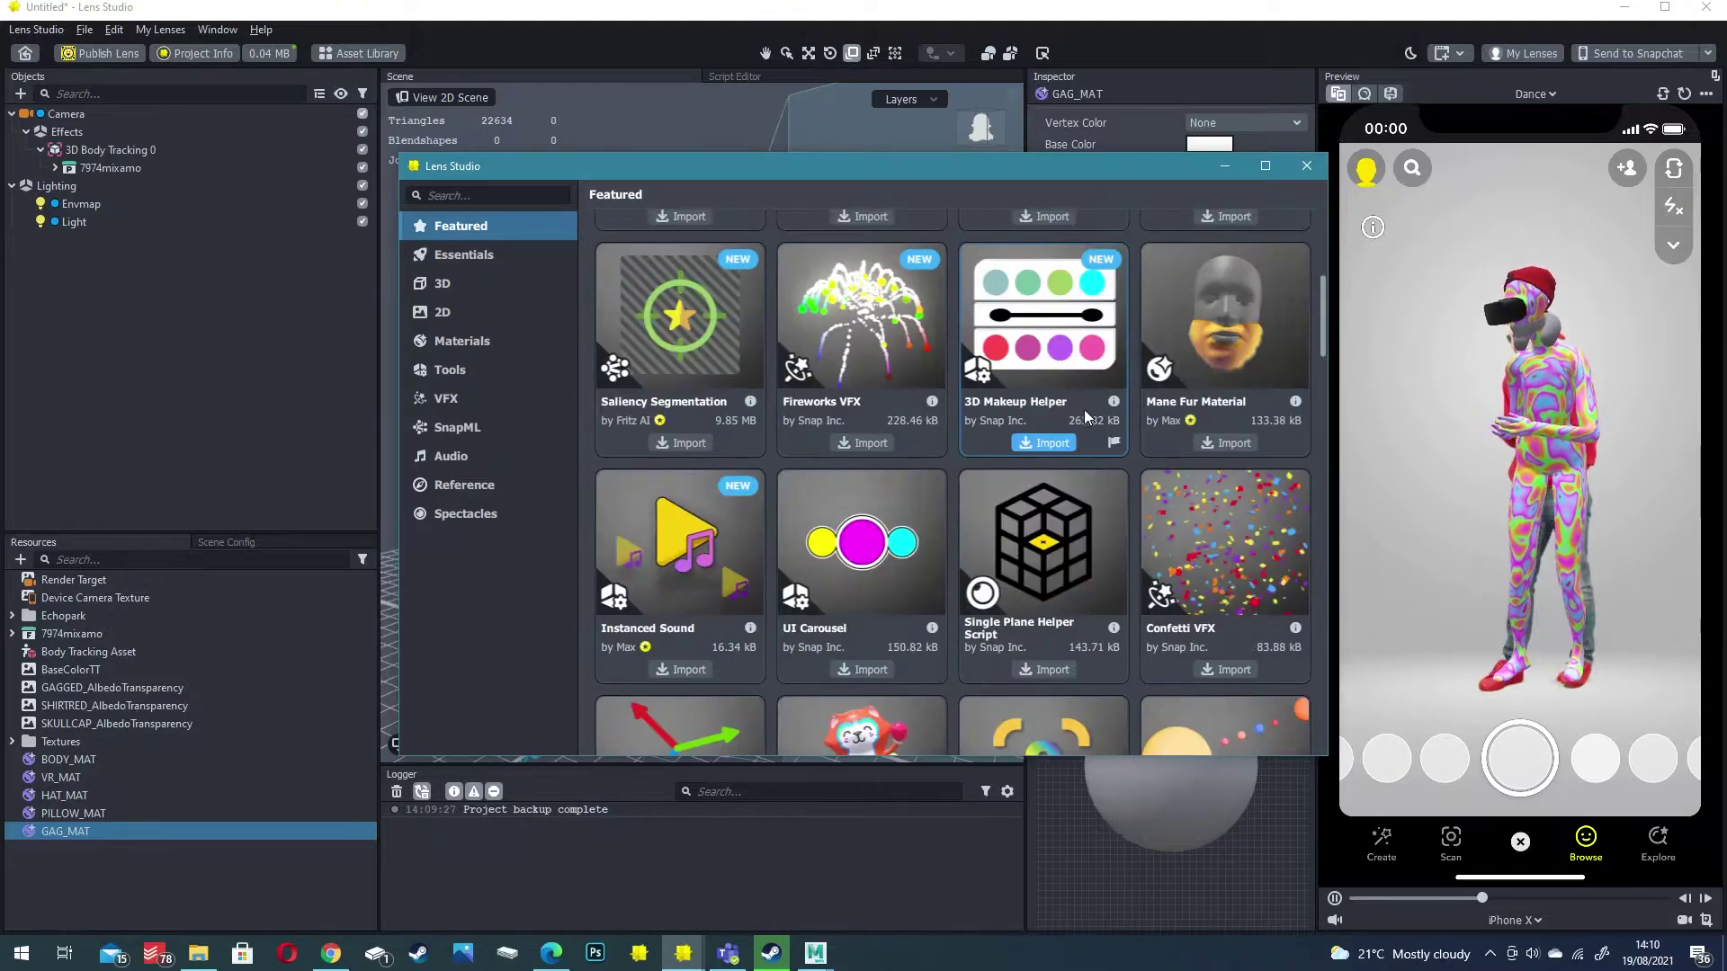
pyautogui.scroll(3, 1056, 386)
pyautogui.scroll(4, 1070, 387)
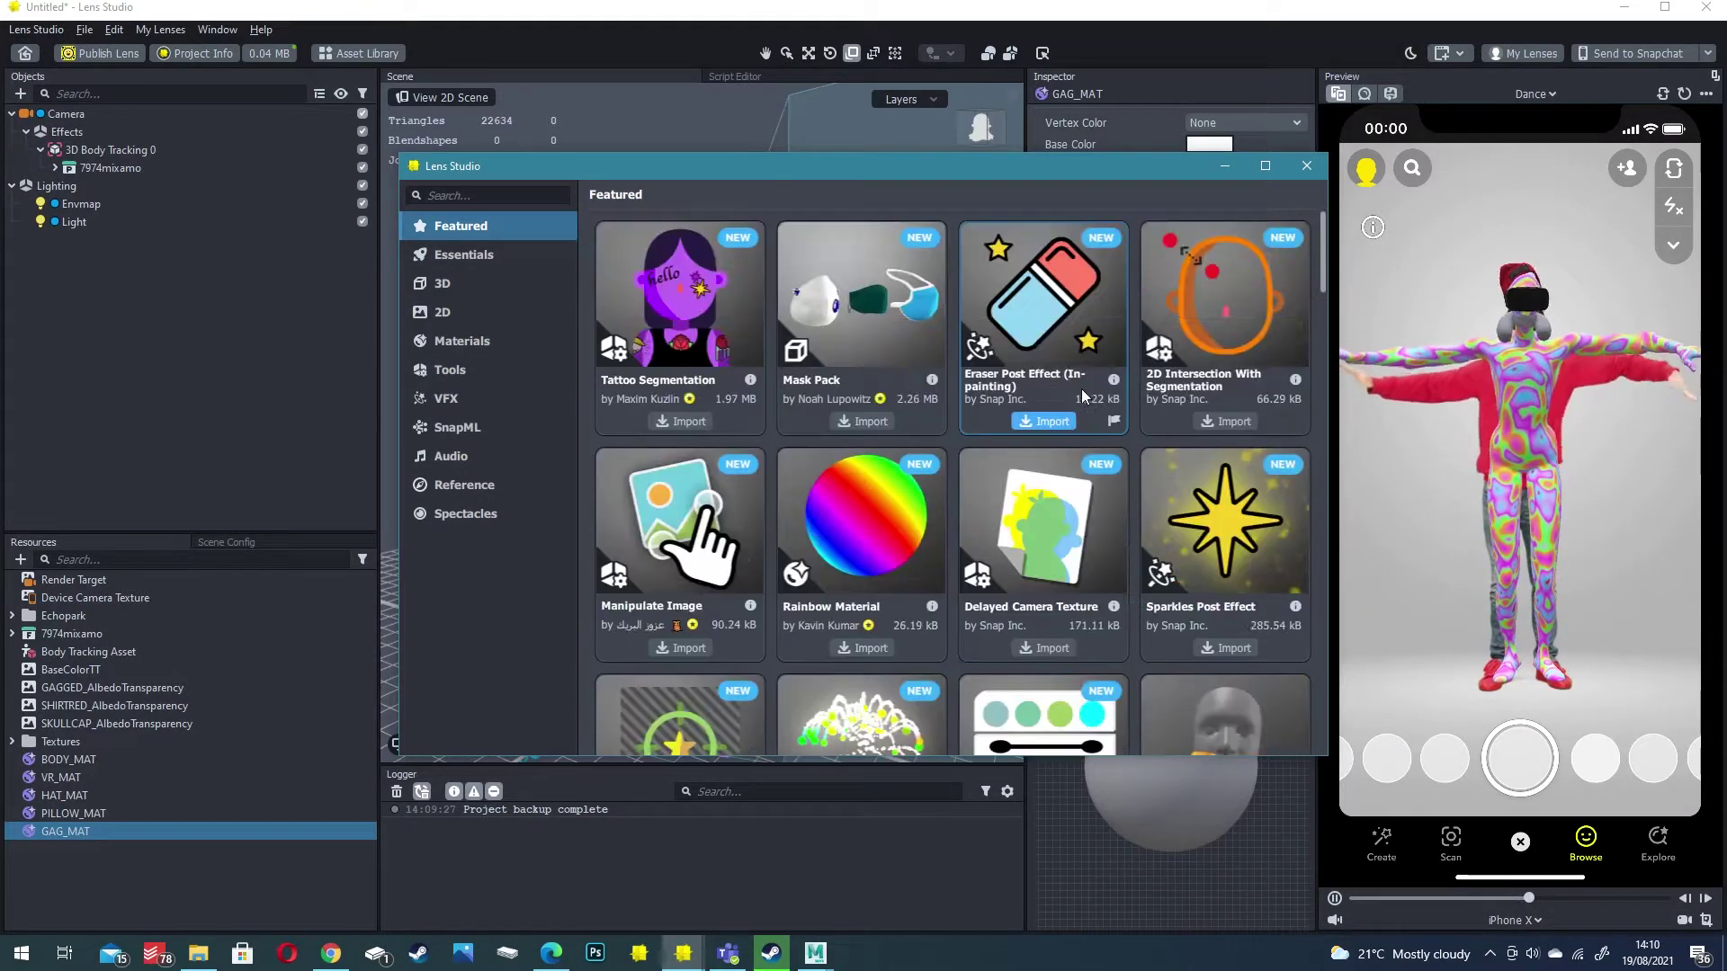
pyautogui.scroll(-6, 979, 521)
pyautogui.scroll(6, 867, 432)
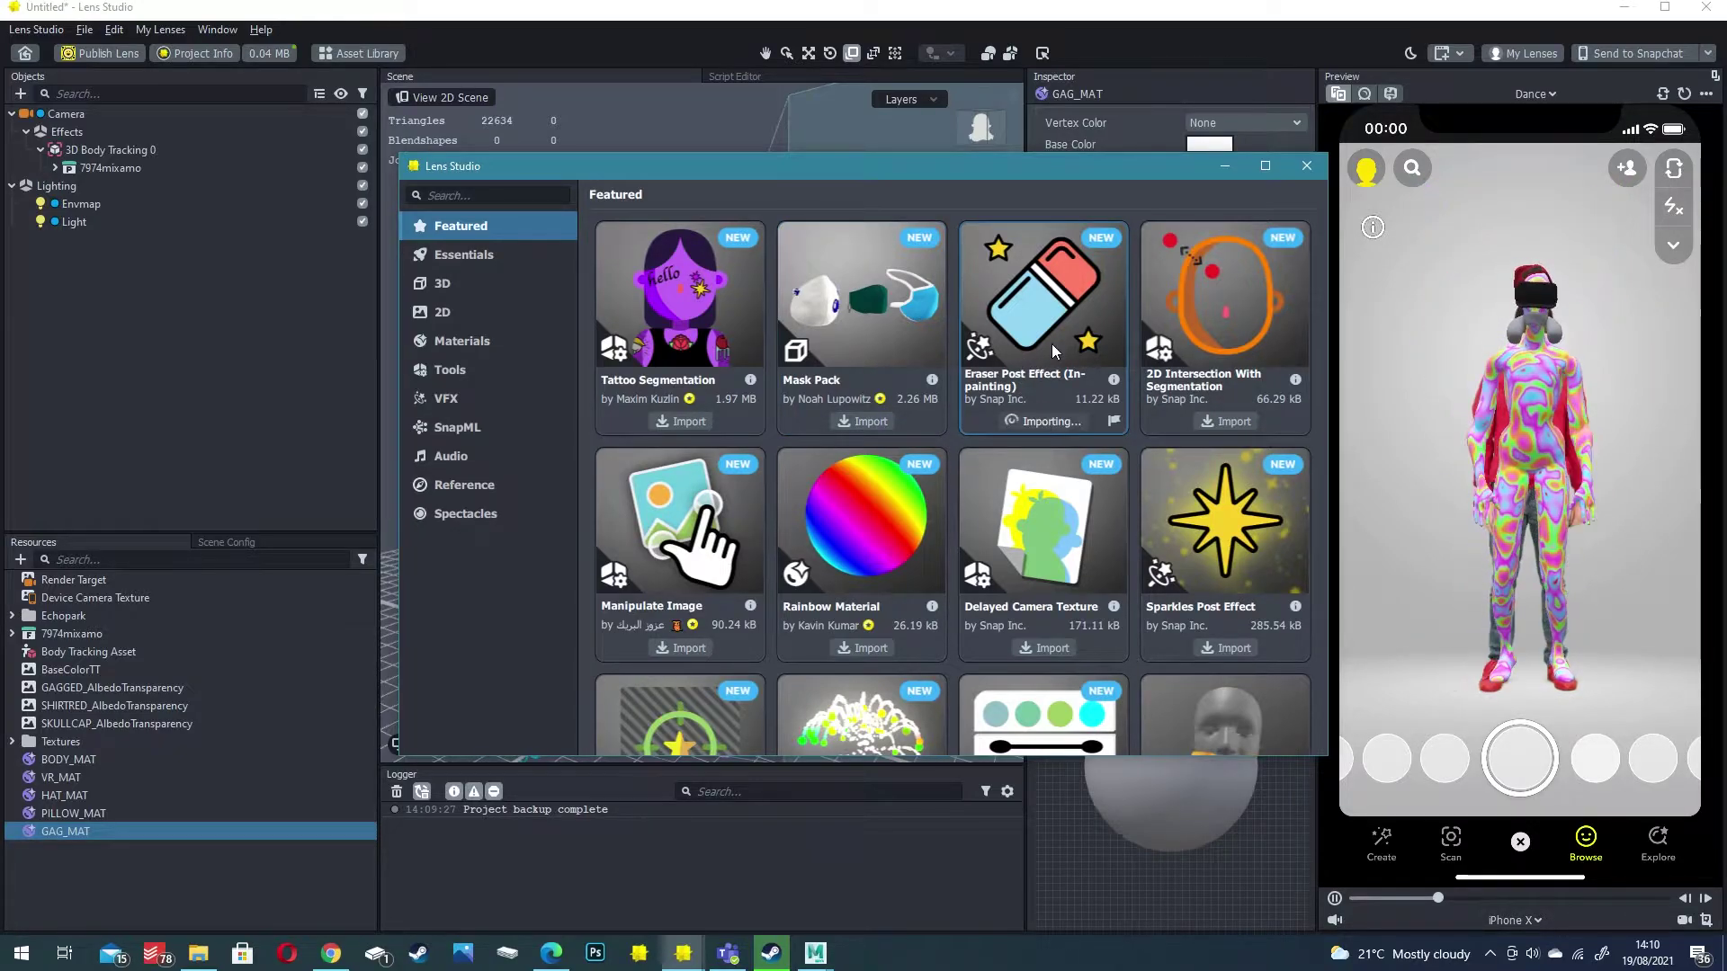
pyautogui.click(1304, 168)
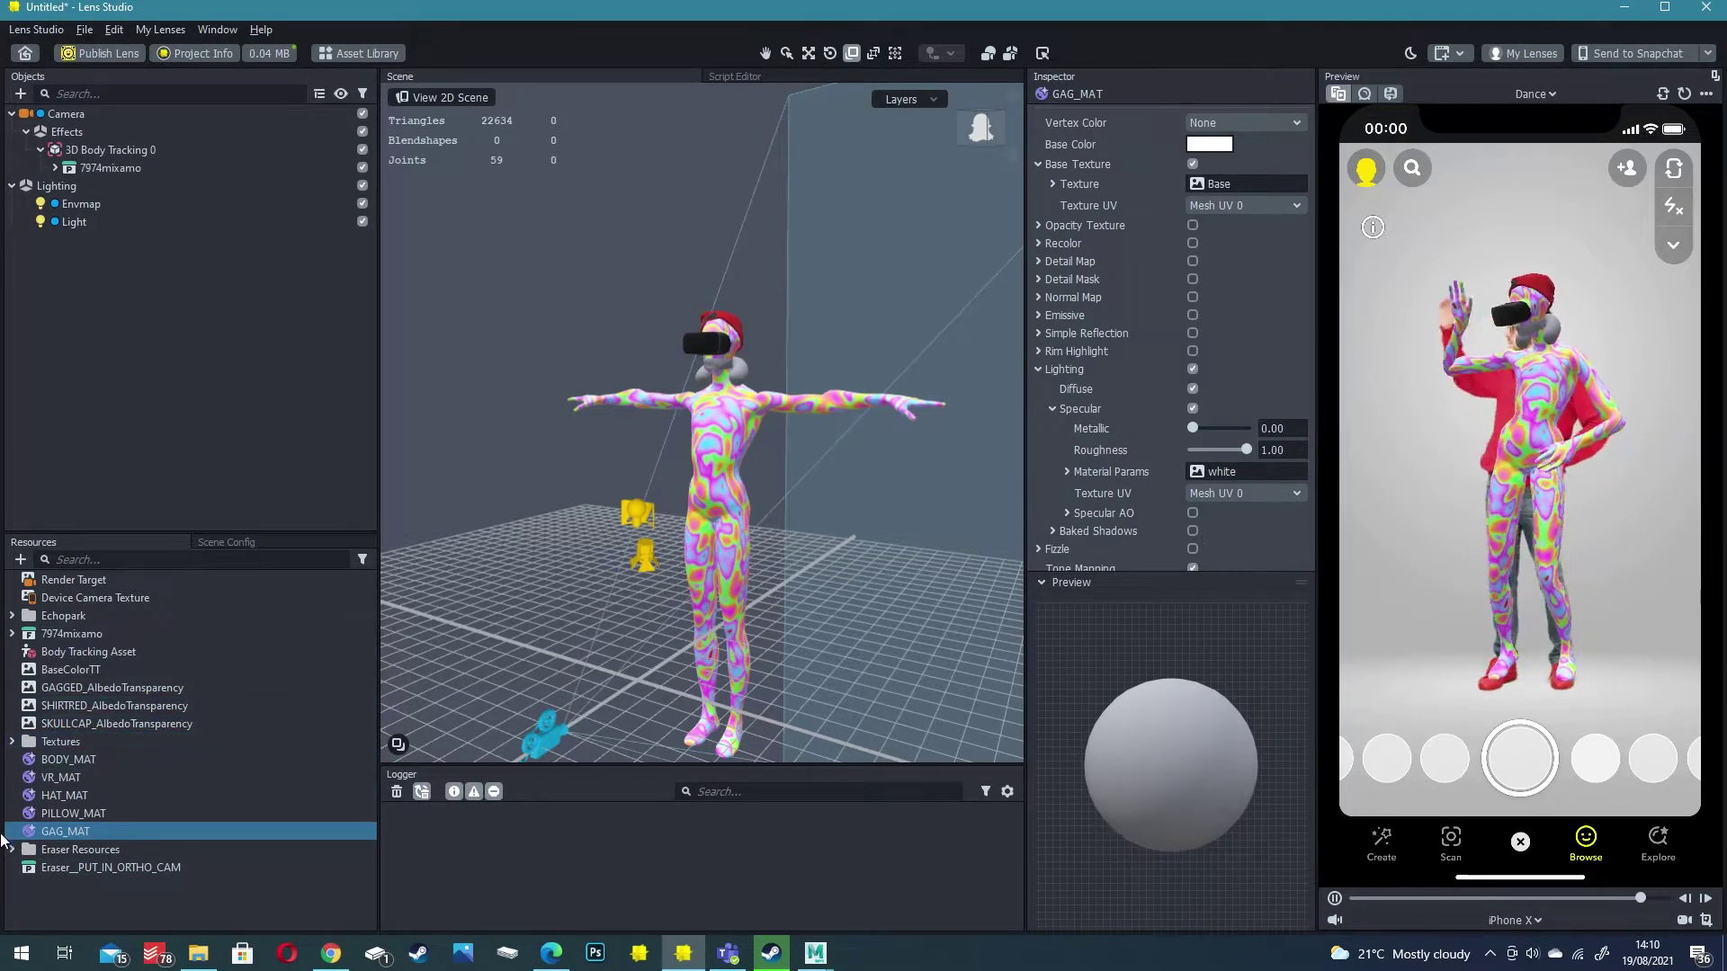
pyautogui.click(66, 870)
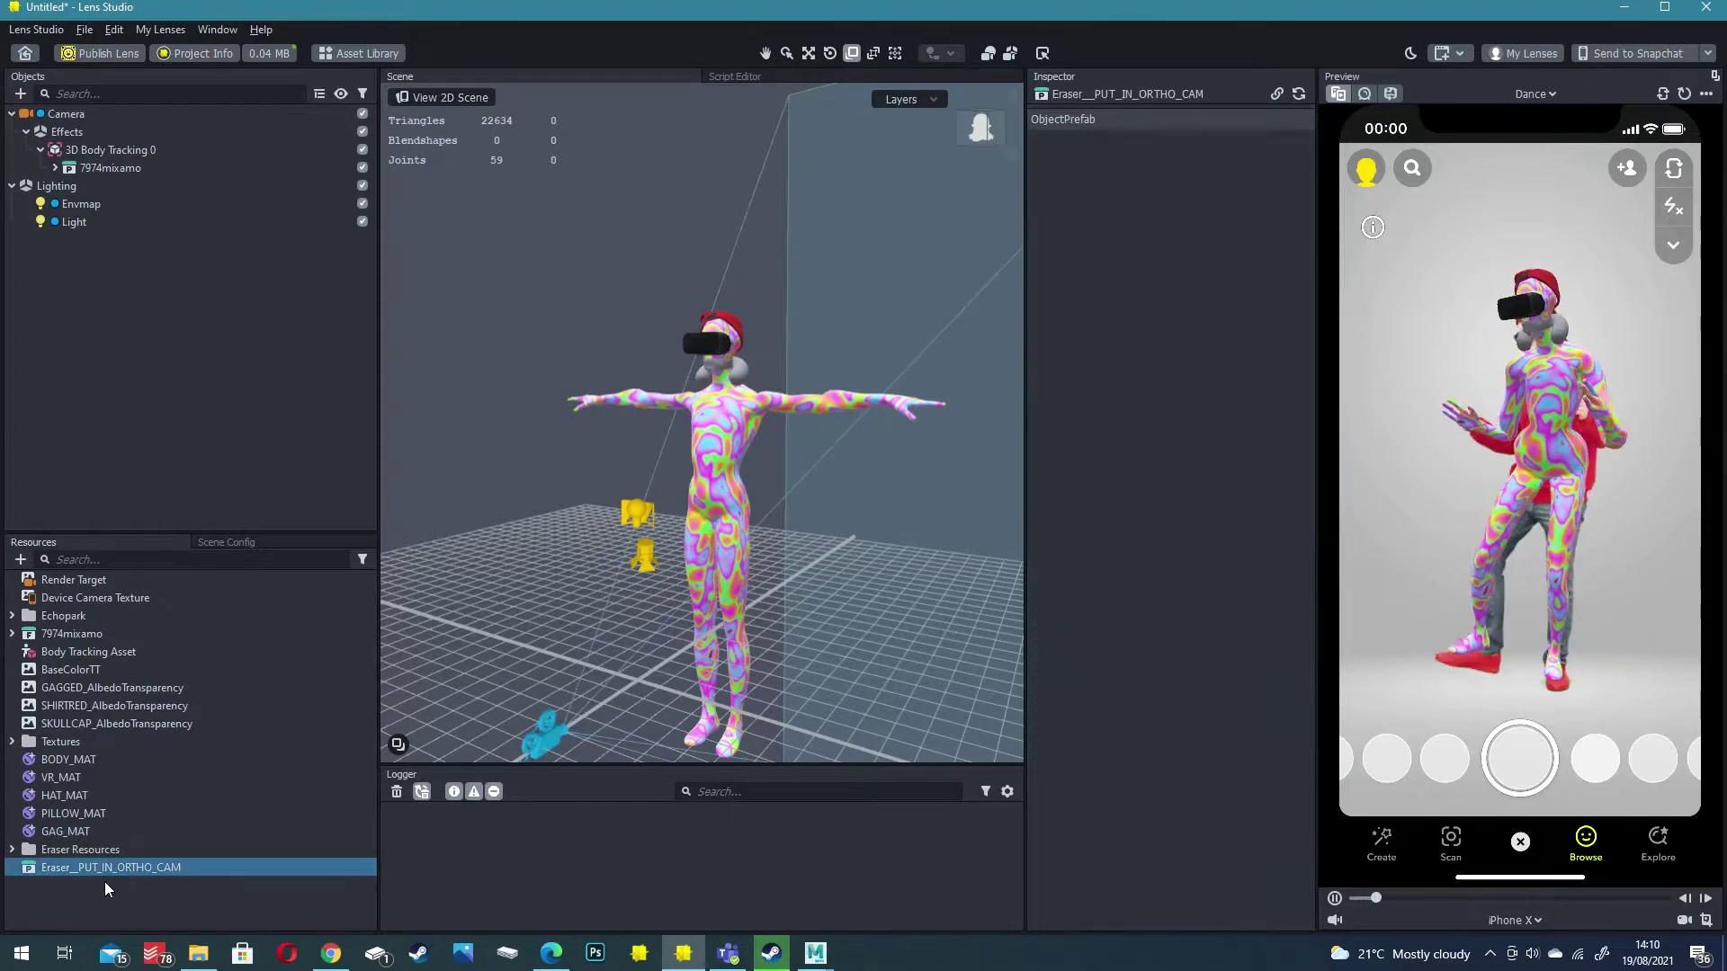
pyautogui.click(154, 868)
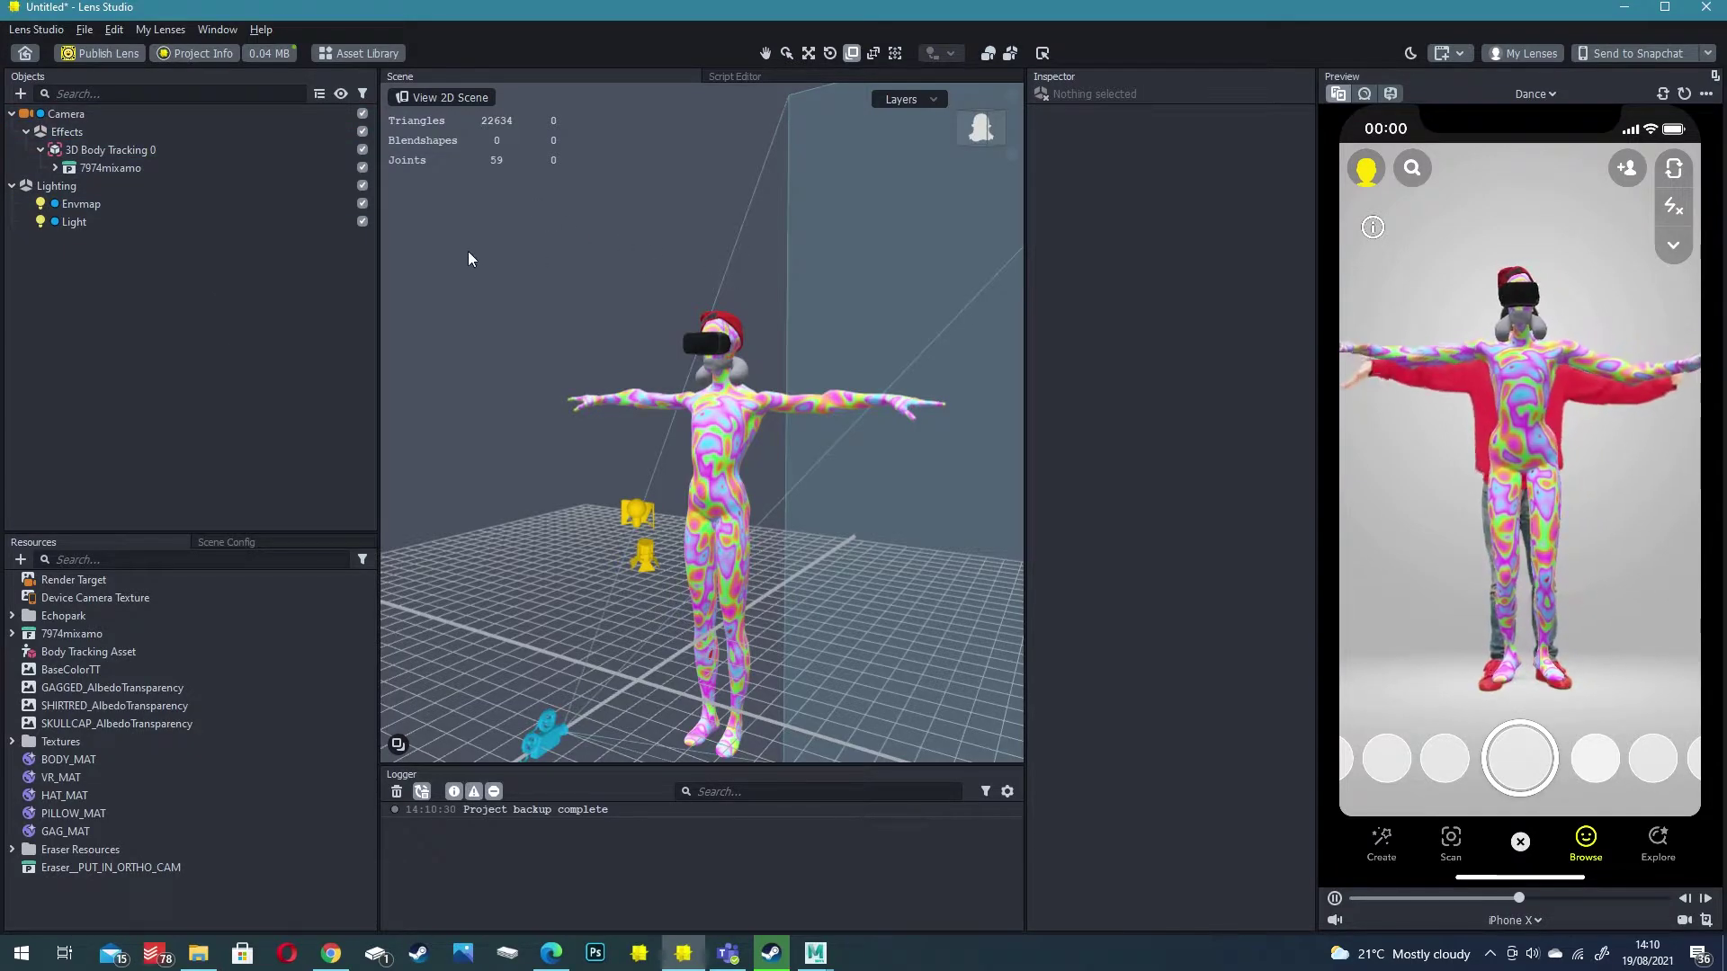
# Add a Screen Image object to create an Orthographic Camera
pyautogui.click(20, 94)
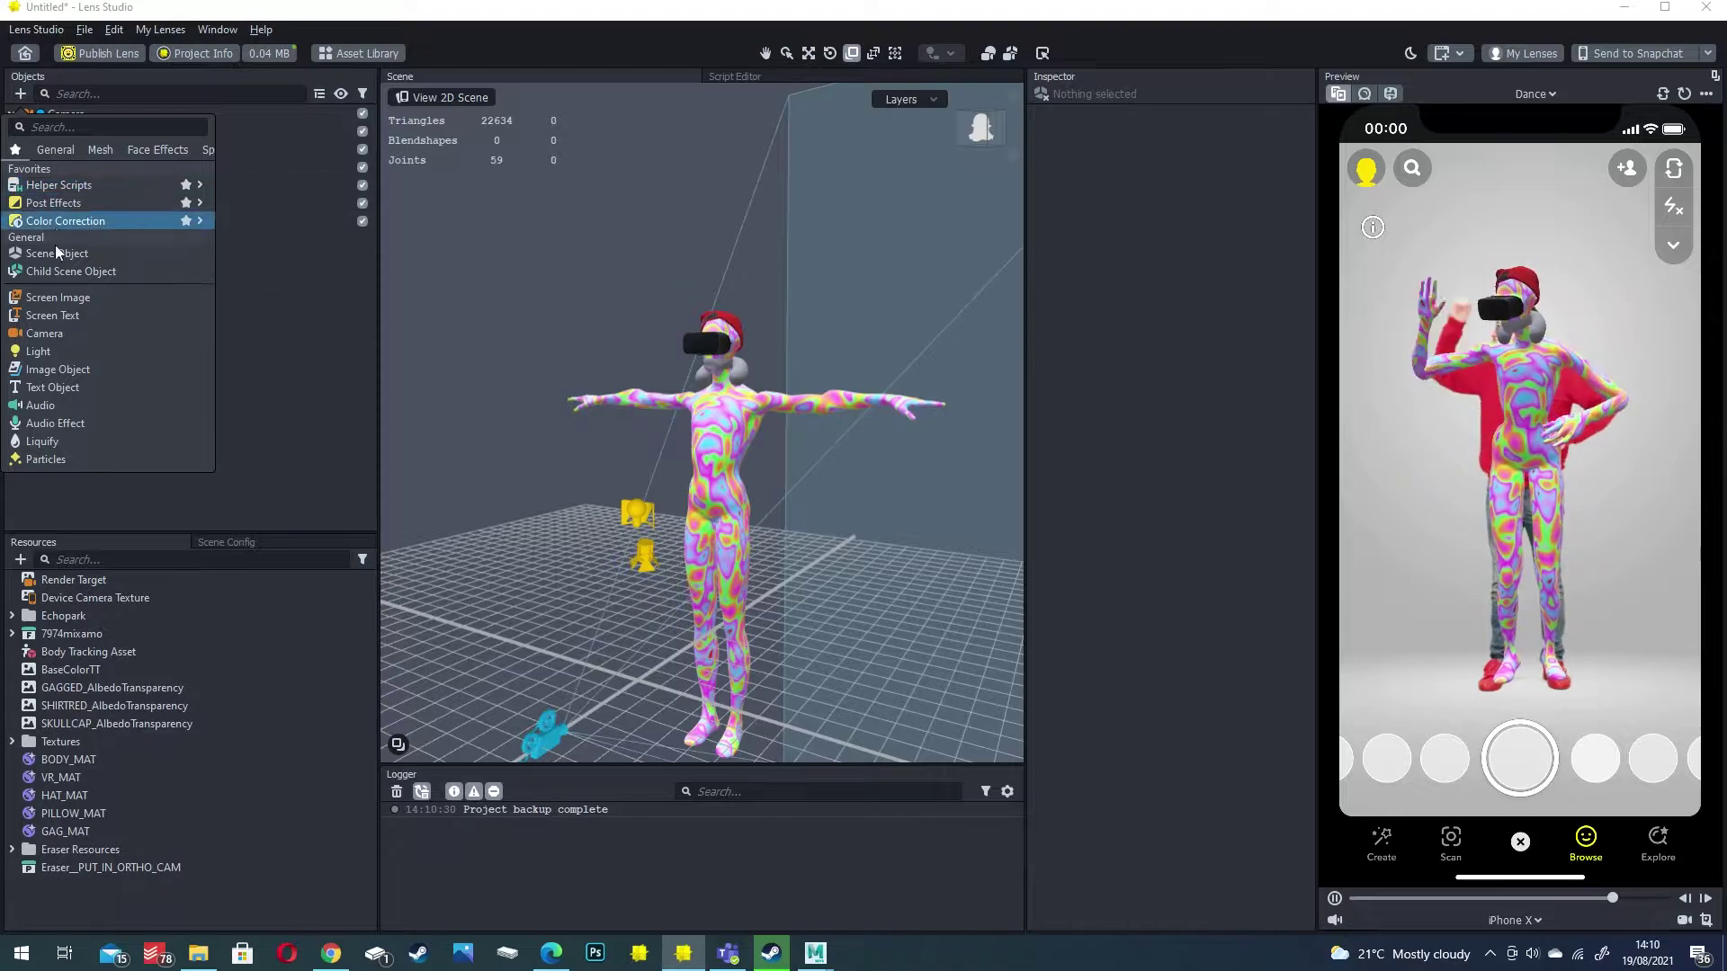
pyautogui.click(58, 304)
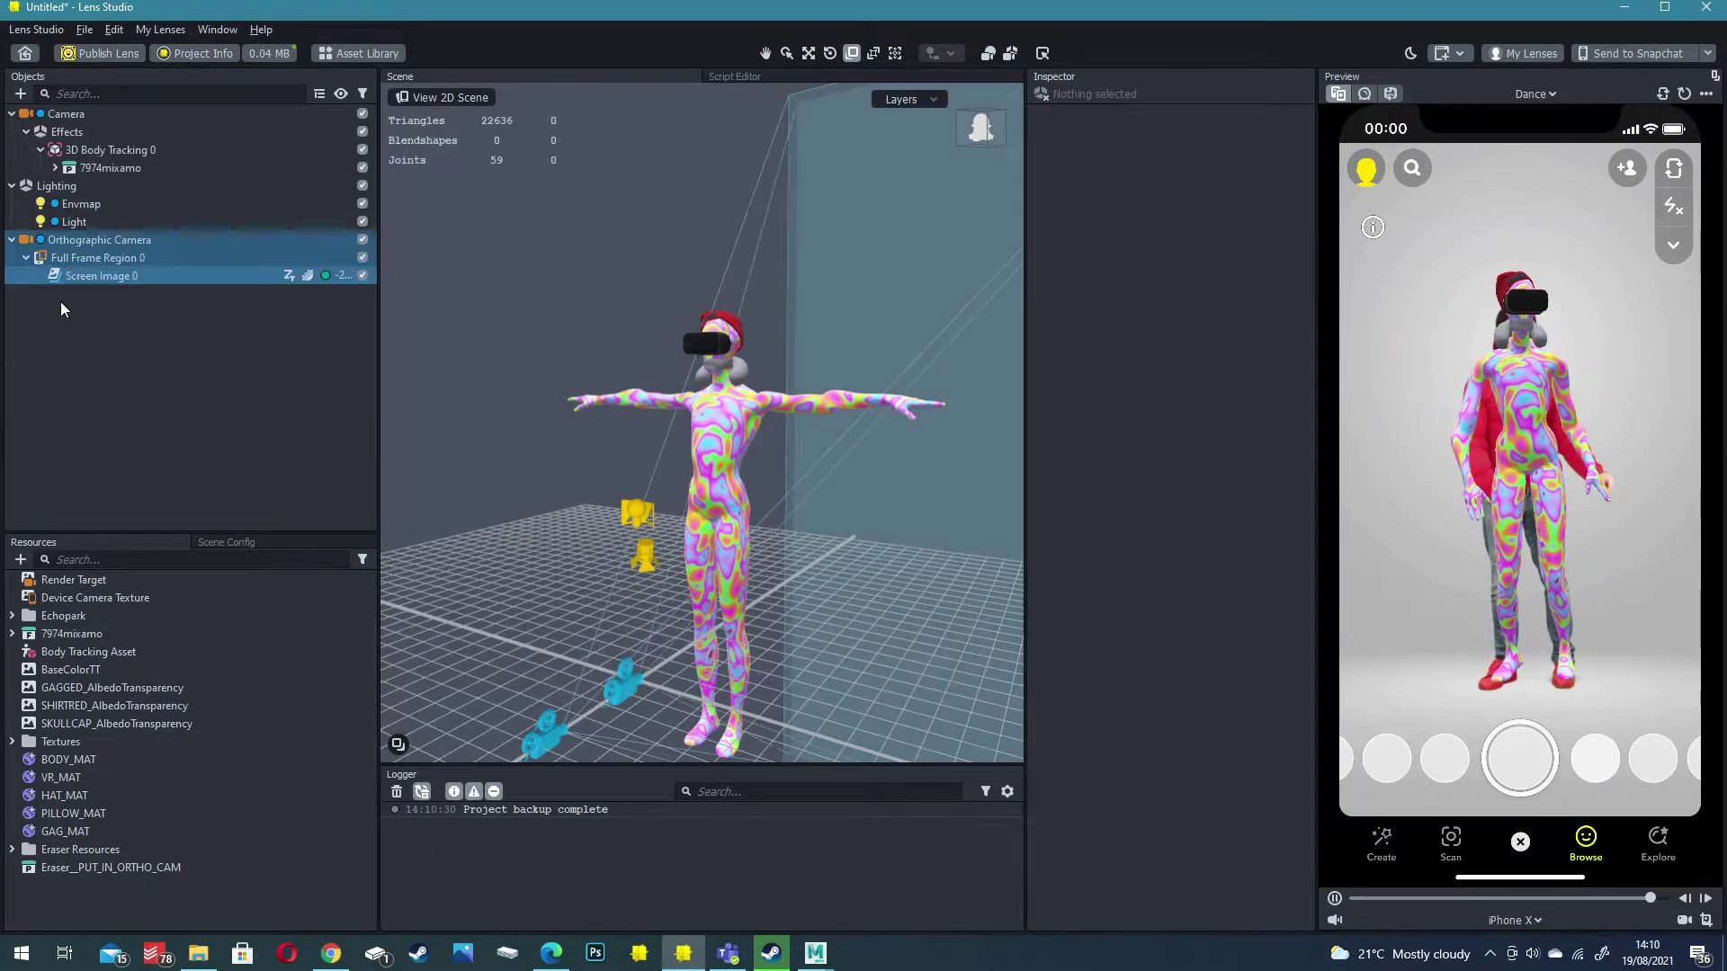
pyautogui.click(72, 240)
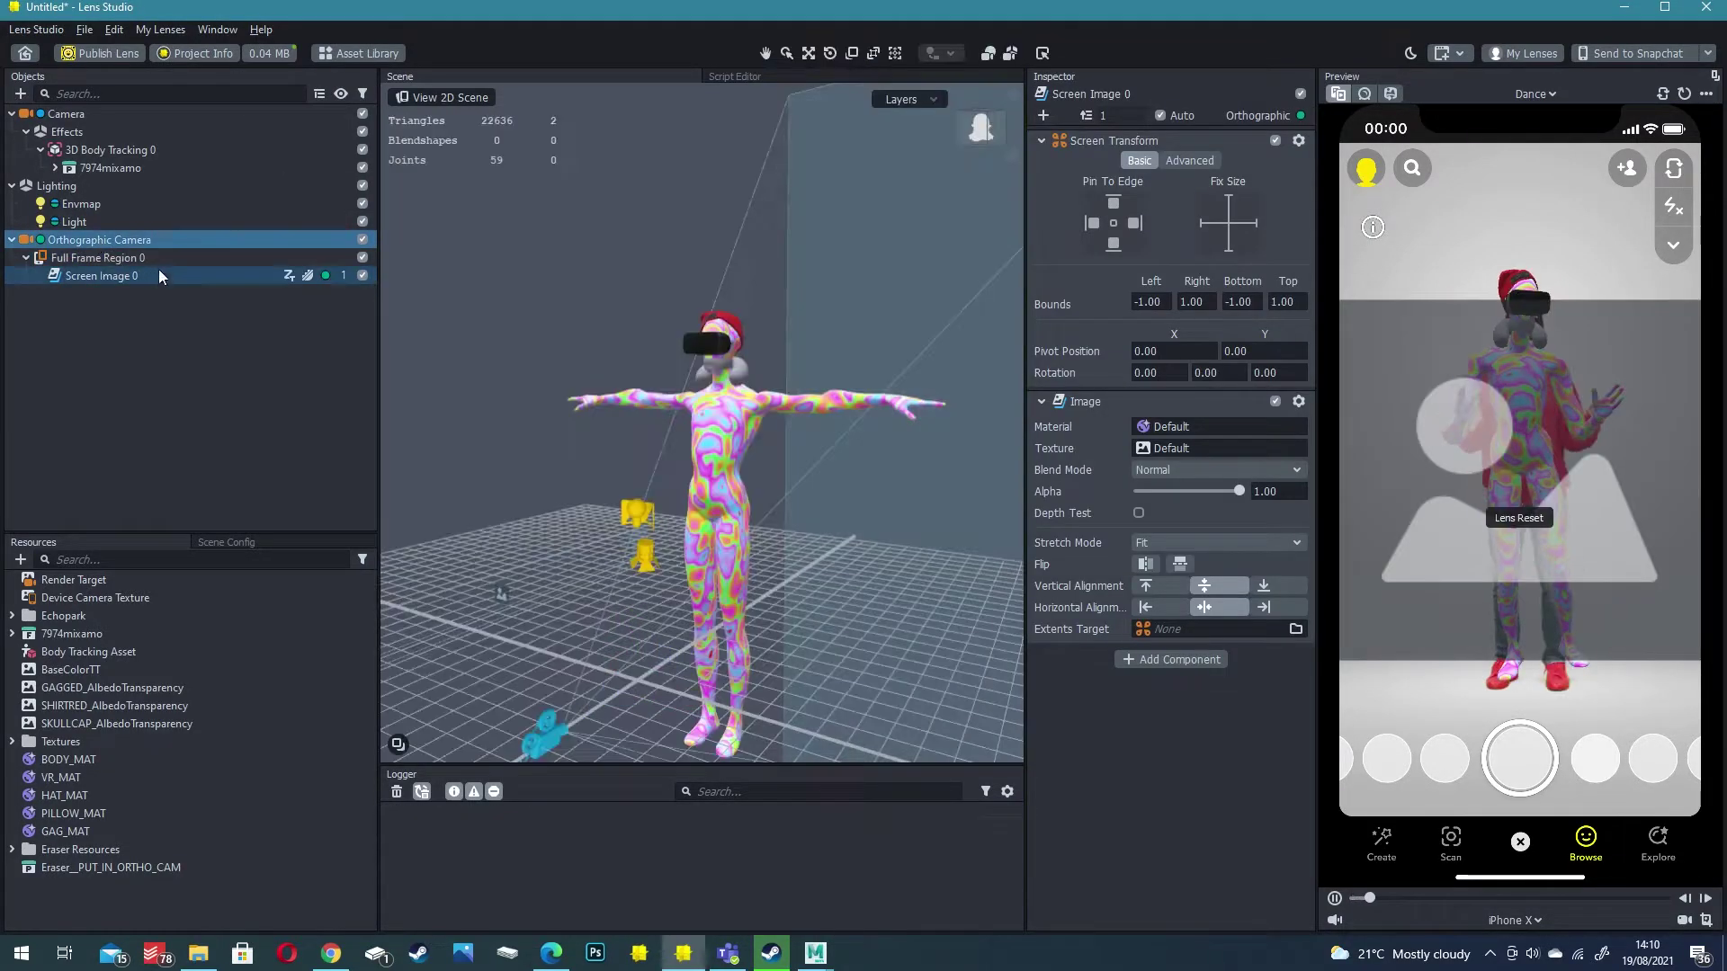
# Delete Screen Image 0 and Full Frame Region 0, and drag Eraser__PUT_IN_ORTHO_CAM under Orthographic Camera
pyautogui.click(106, 268)
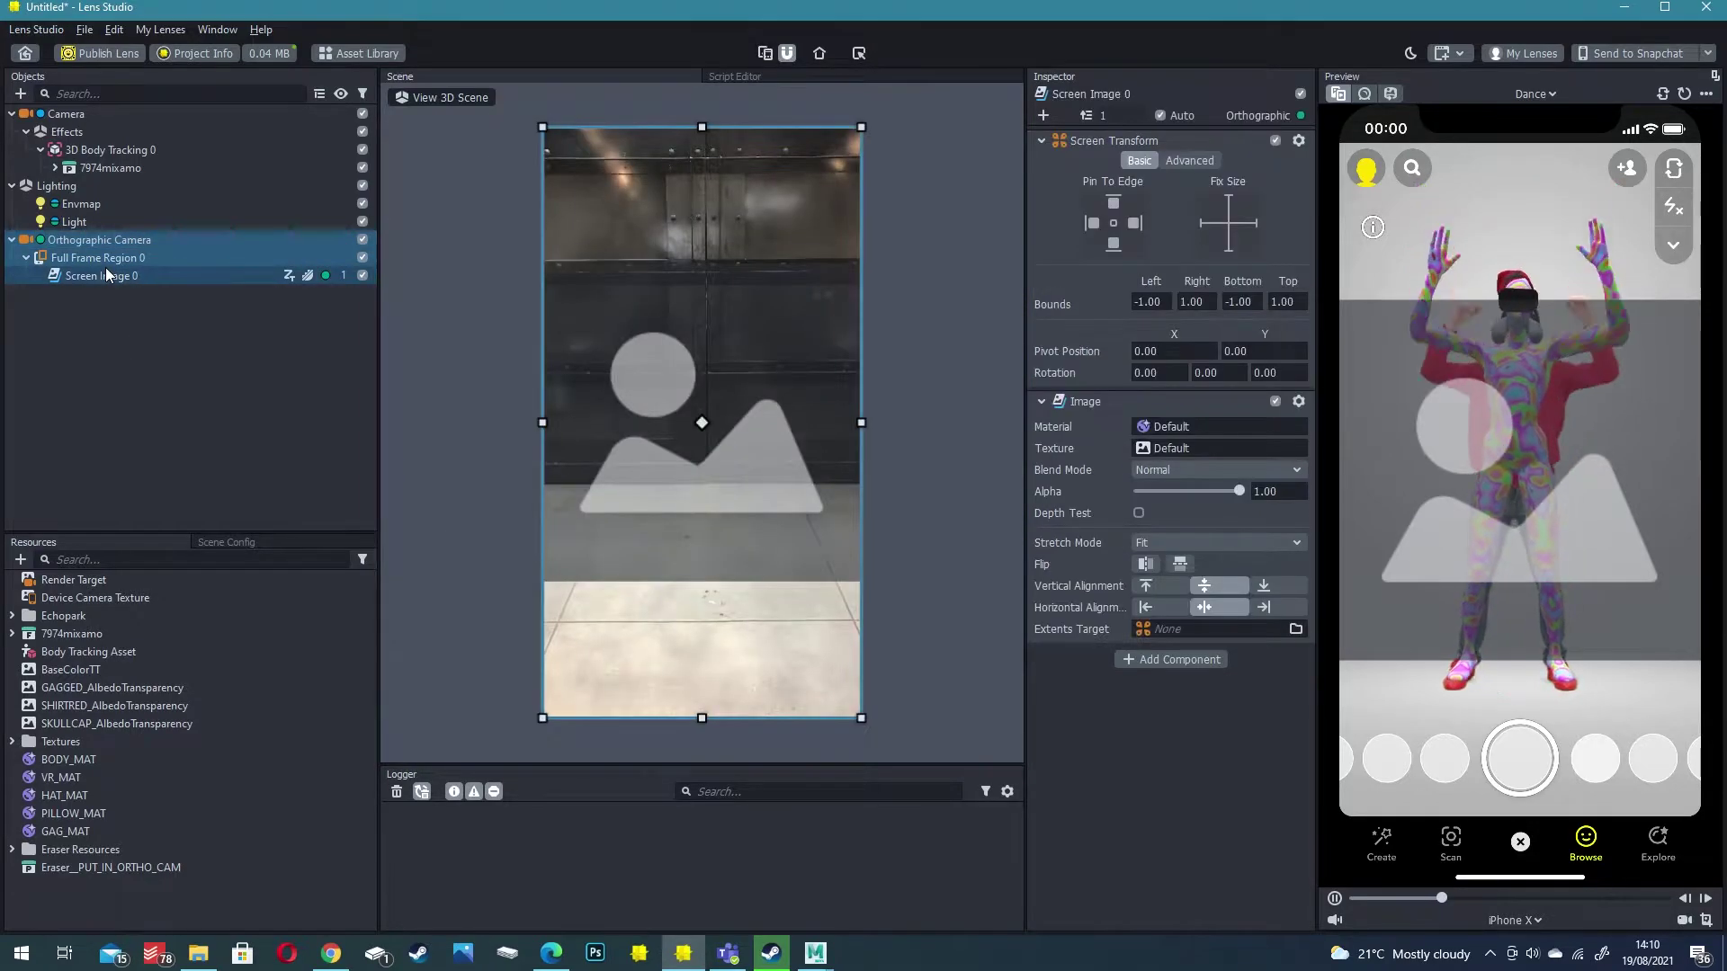
pyautogui.press('Delete')
pyautogui.click(87, 258)
pyautogui.press('Delete')
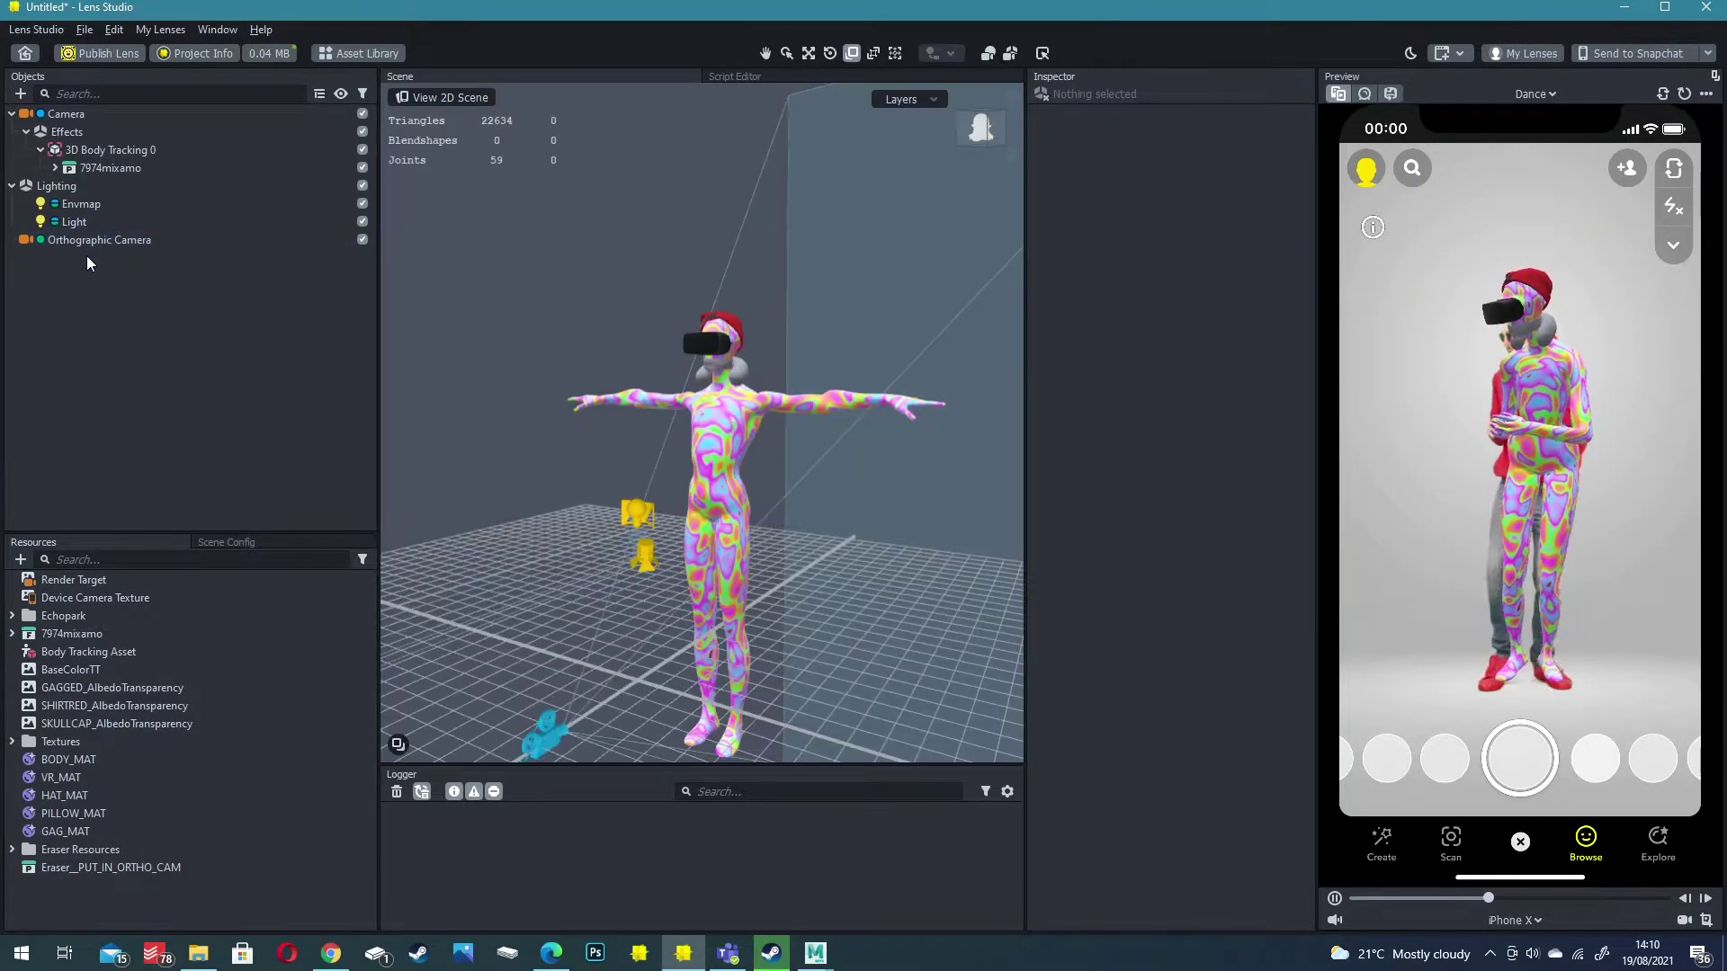
pyautogui.click(41, 869)
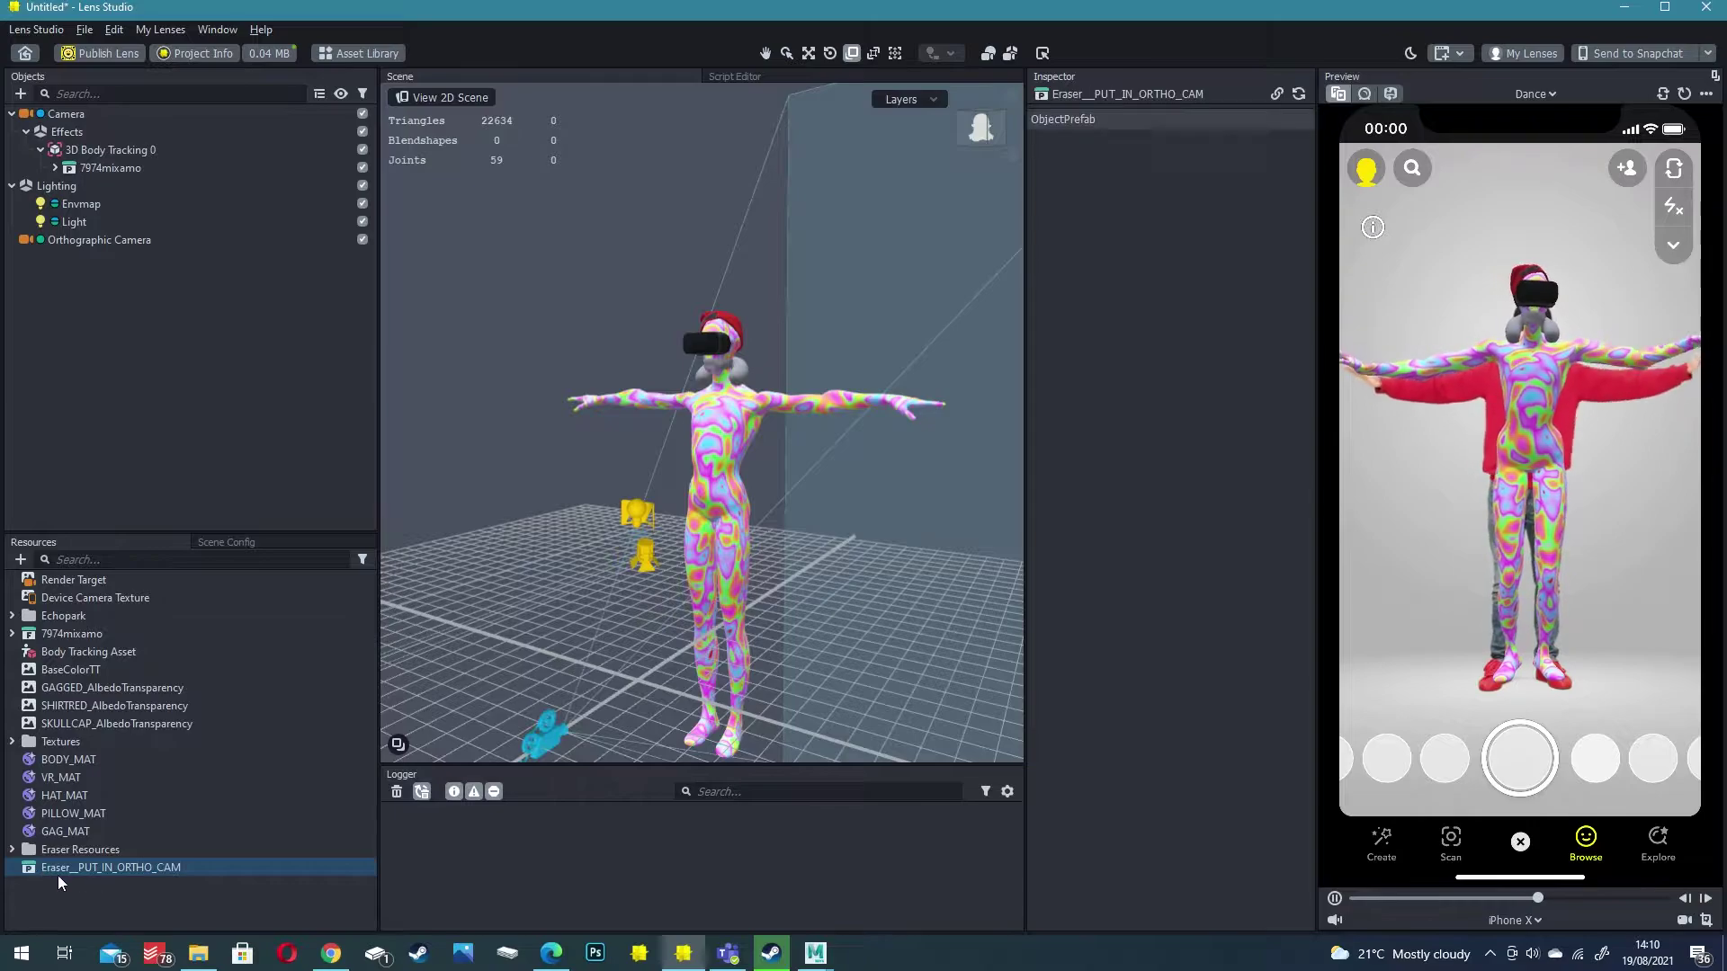
pyautogui.moveTo(68, 872)
pyautogui.mouseDown()
pyautogui.moveTo(187, 251)
pyautogui.moveTo(83, 241)
pyautogui.mouseUp()
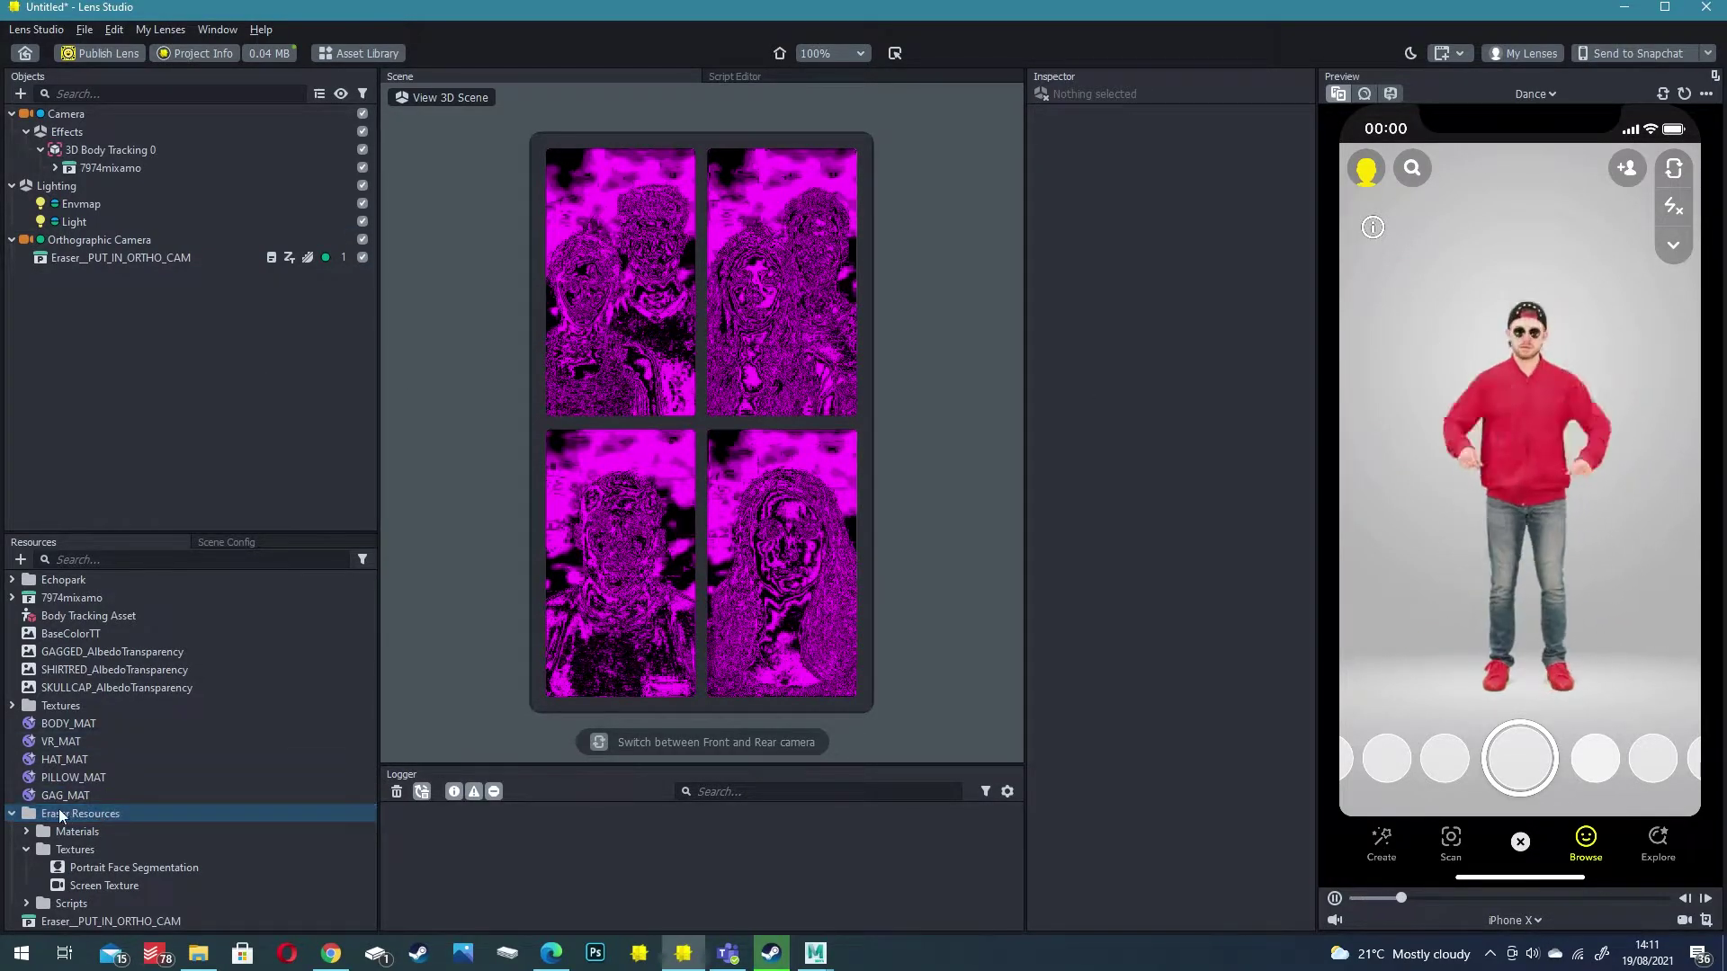
# Change the Portrait Face Segmentation texture's Type from Portrait Head to Body
pyautogui.click(106, 833)
pyautogui.keyDown('shift'); pyautogui.click(90, 850); pyautogui.keyUp('shift')
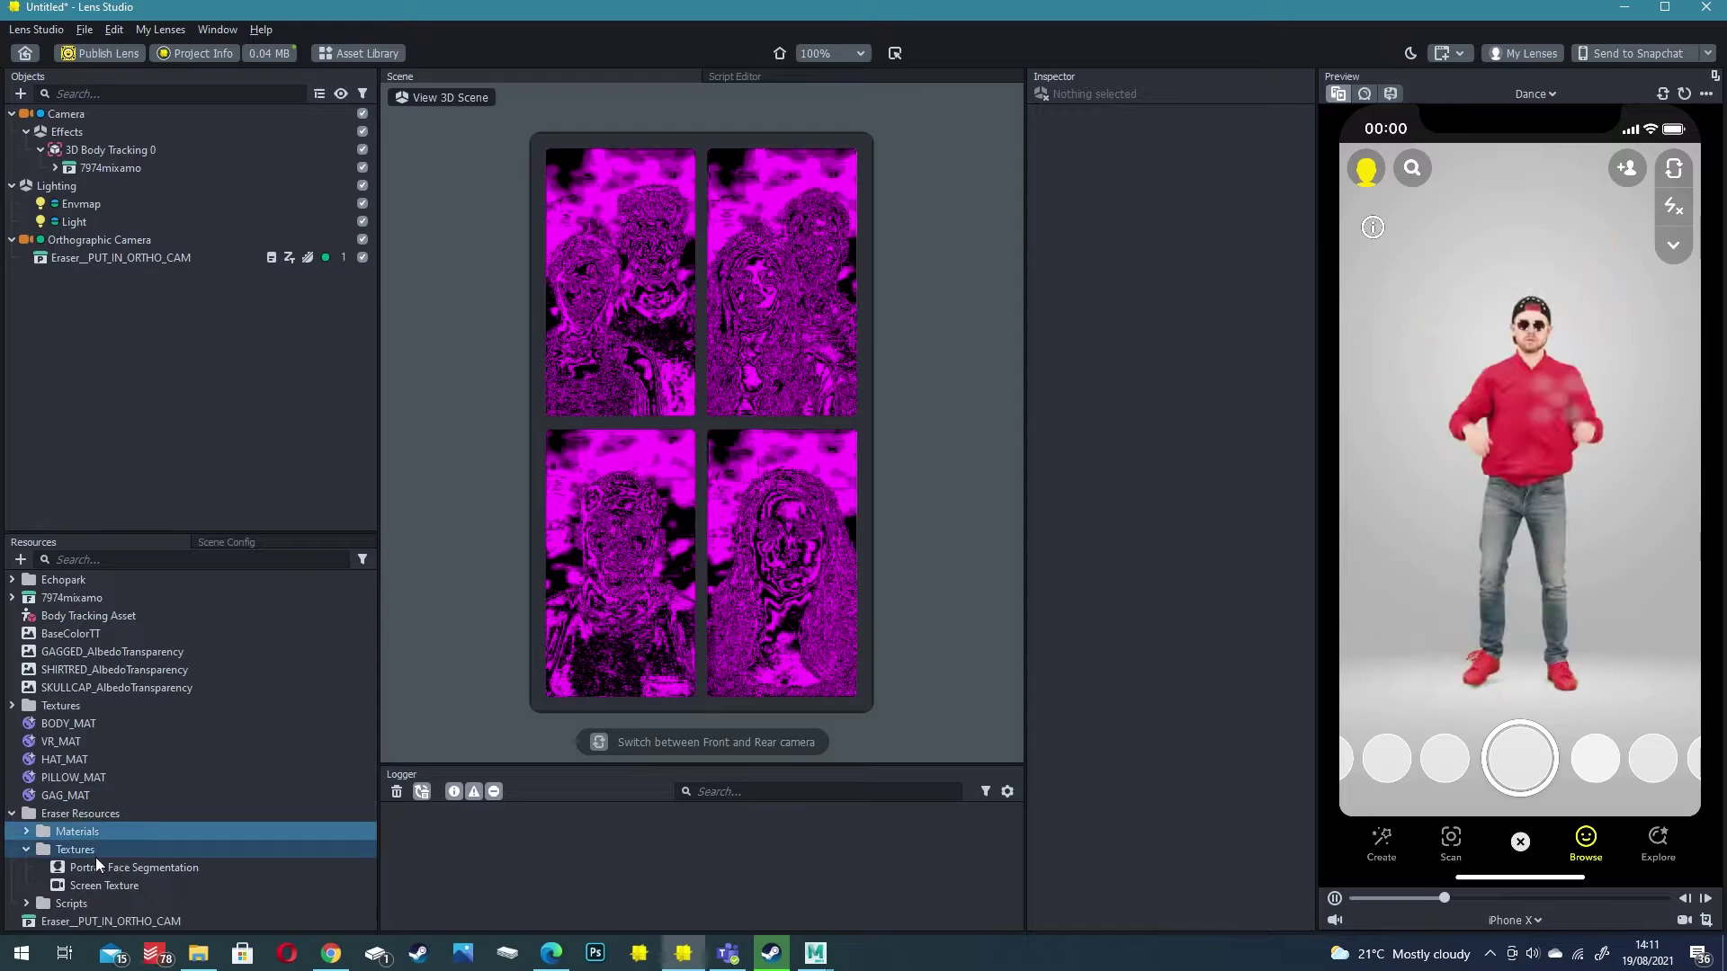
pyautogui.click(104, 867)
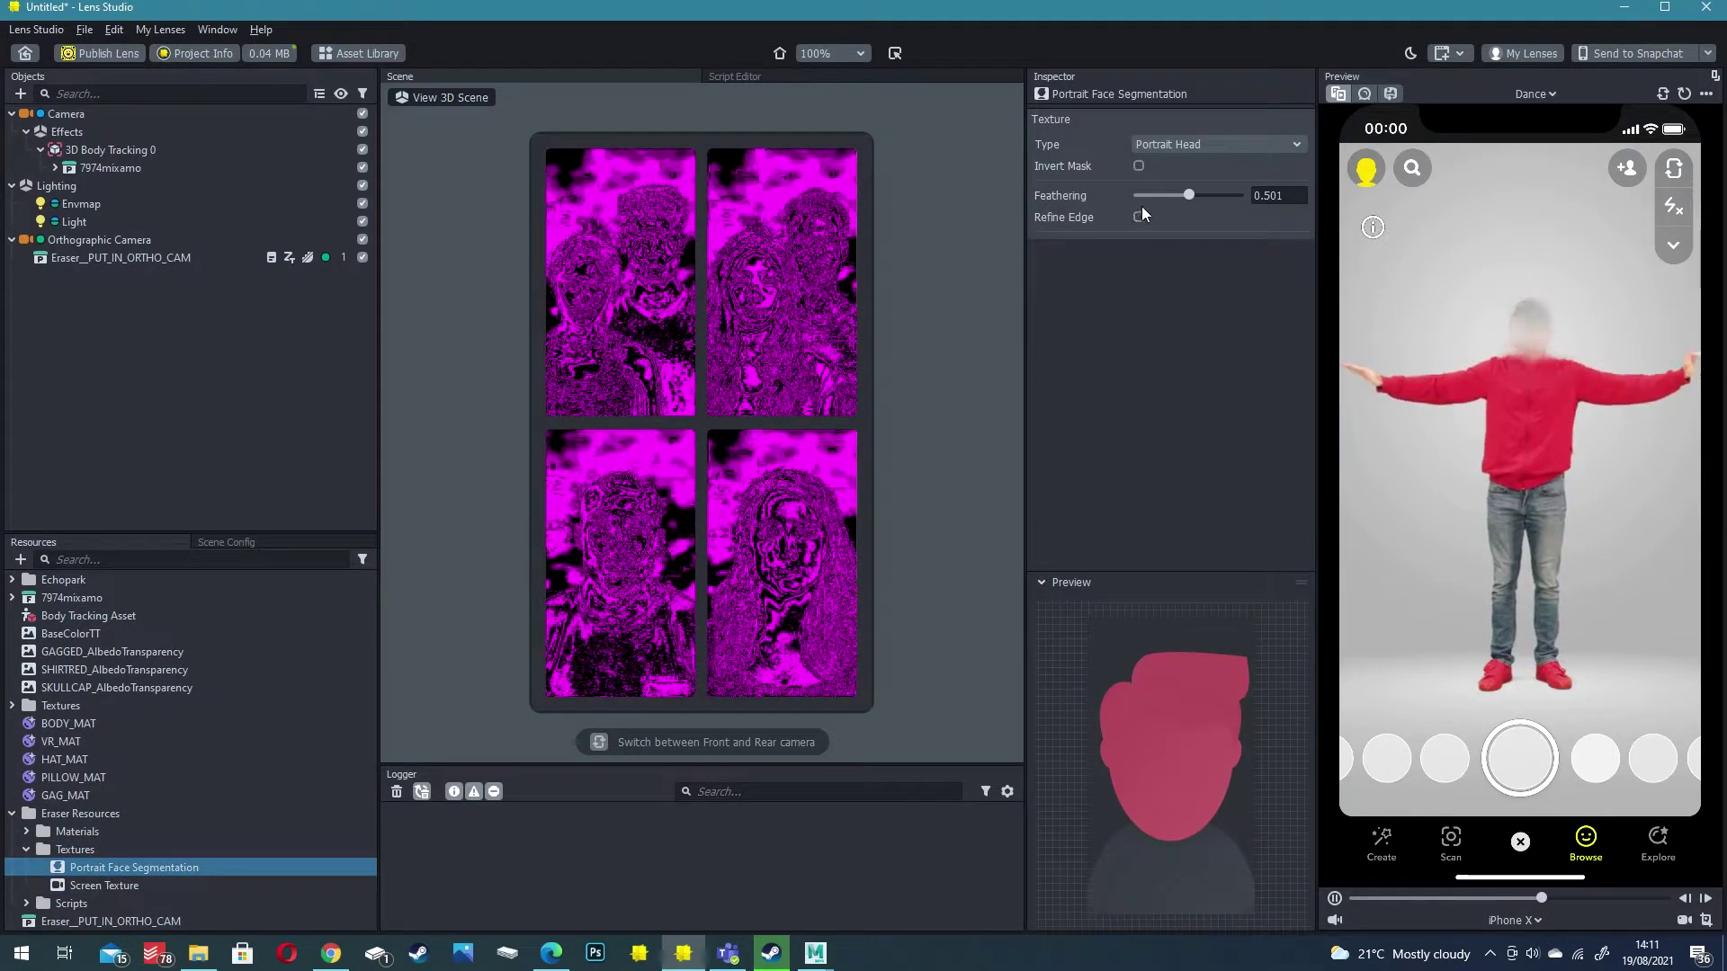
pyautogui.click(1170, 146)
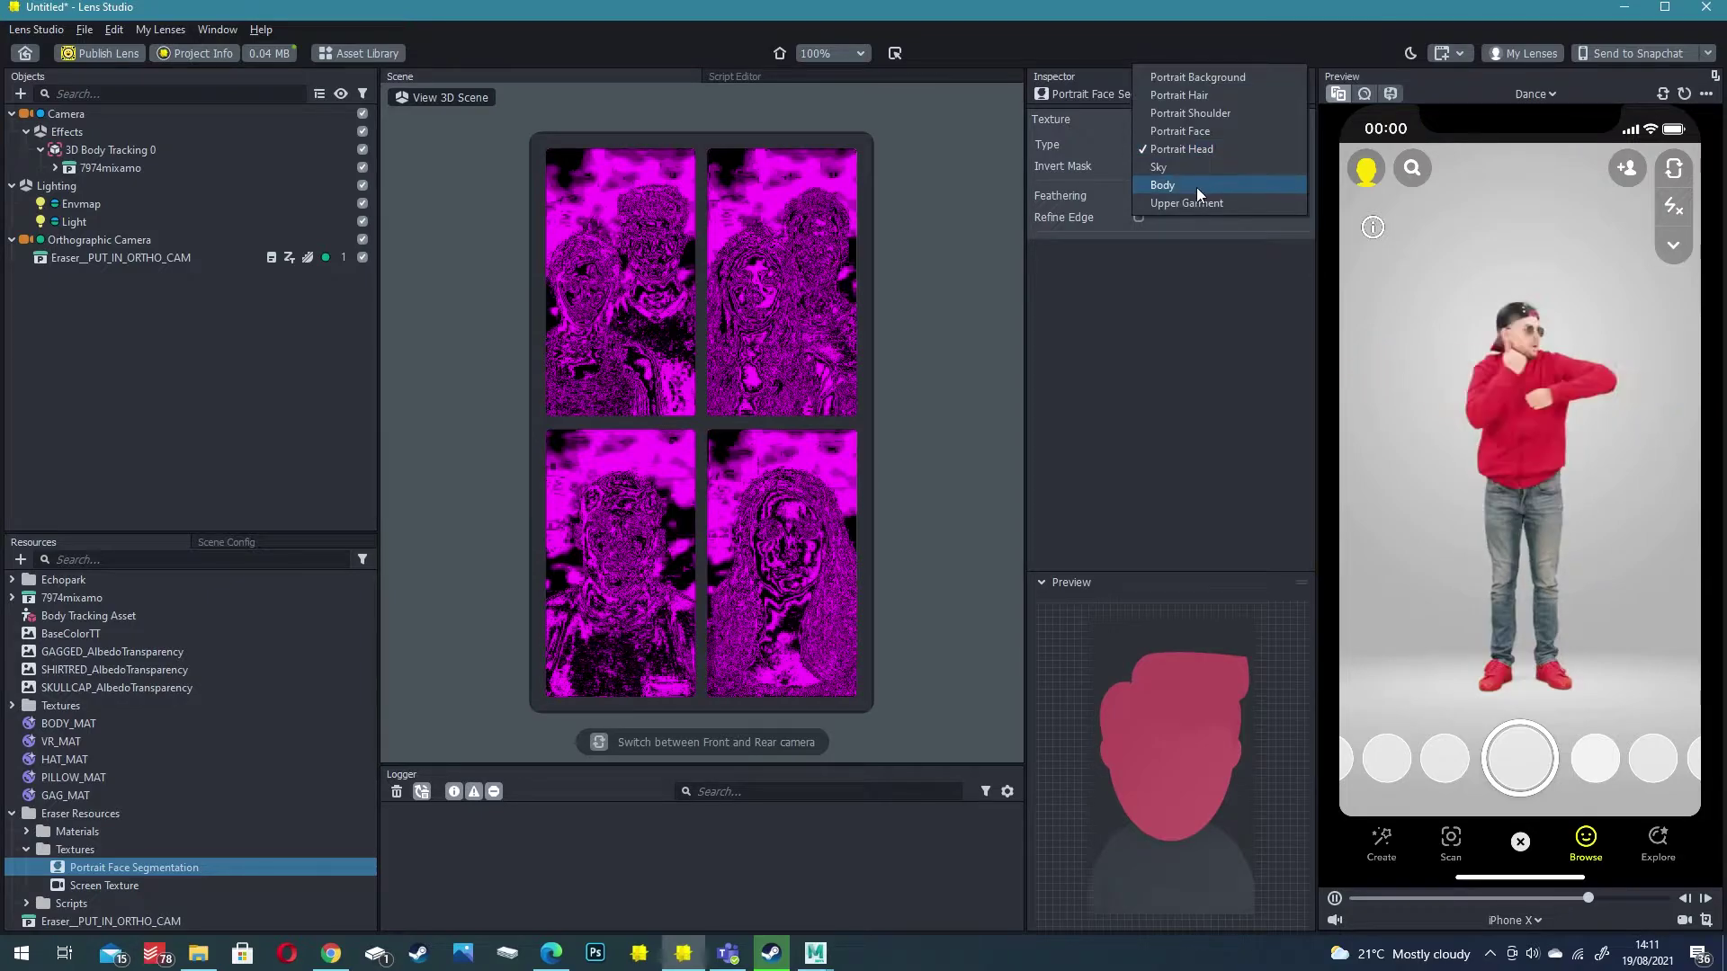
pyautogui.click(153, 813)
pyautogui.click(112, 865)
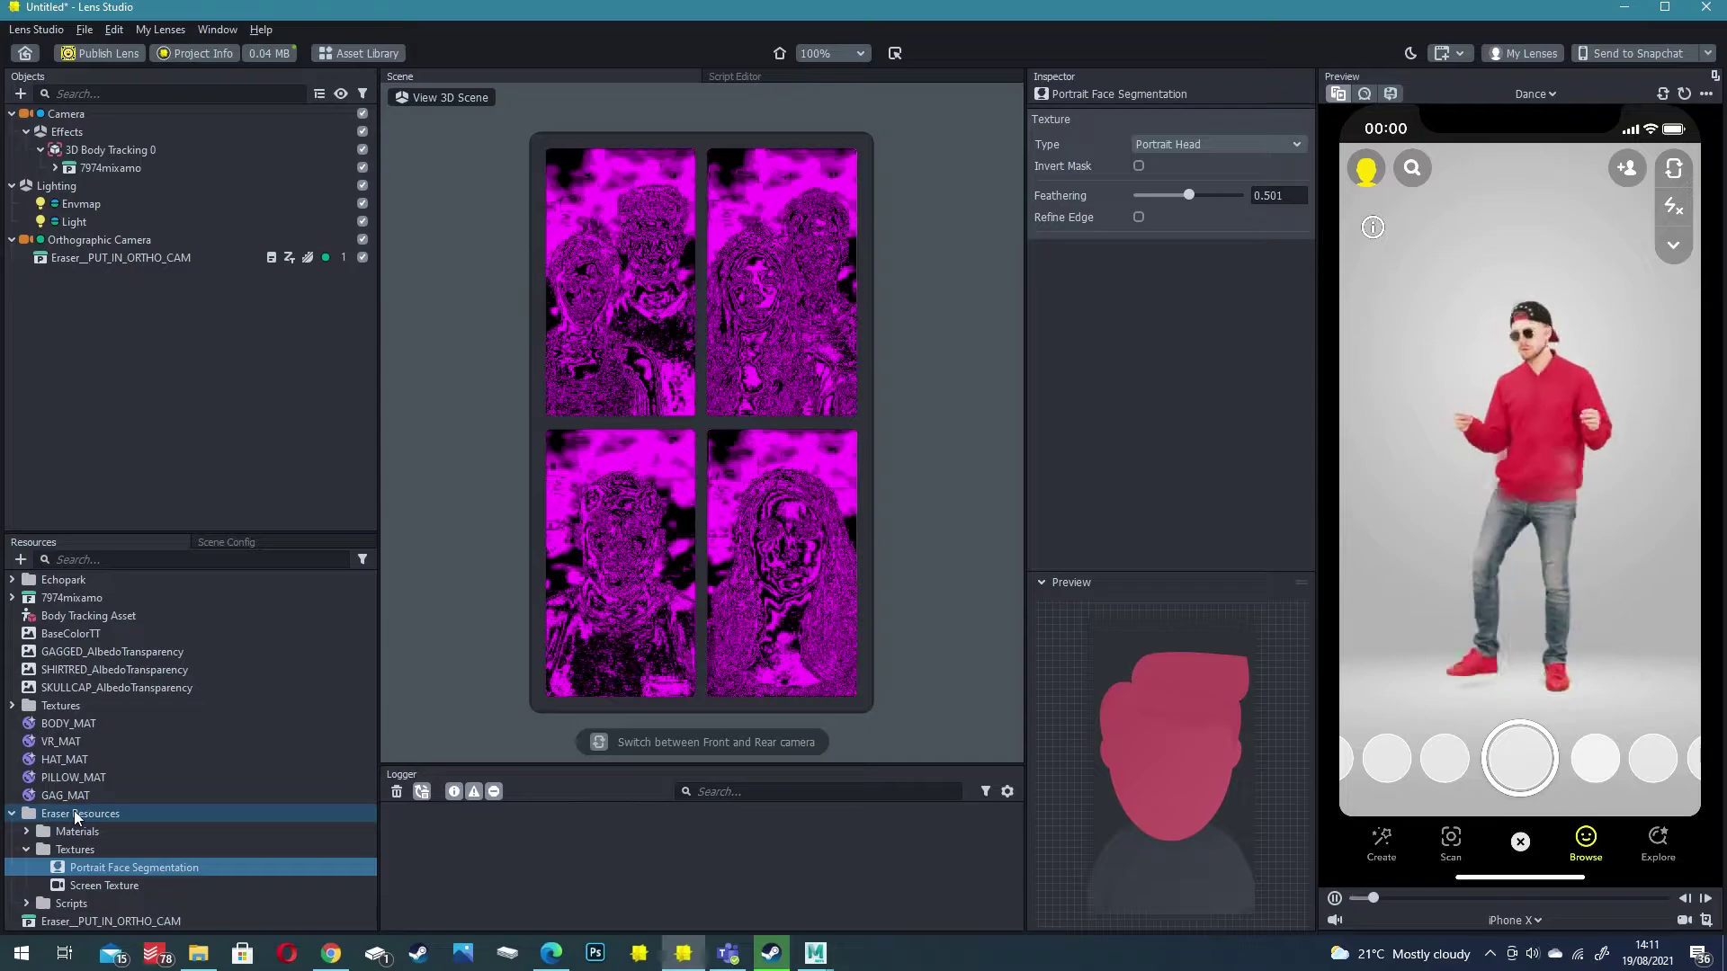
pyautogui.click(1165, 146)
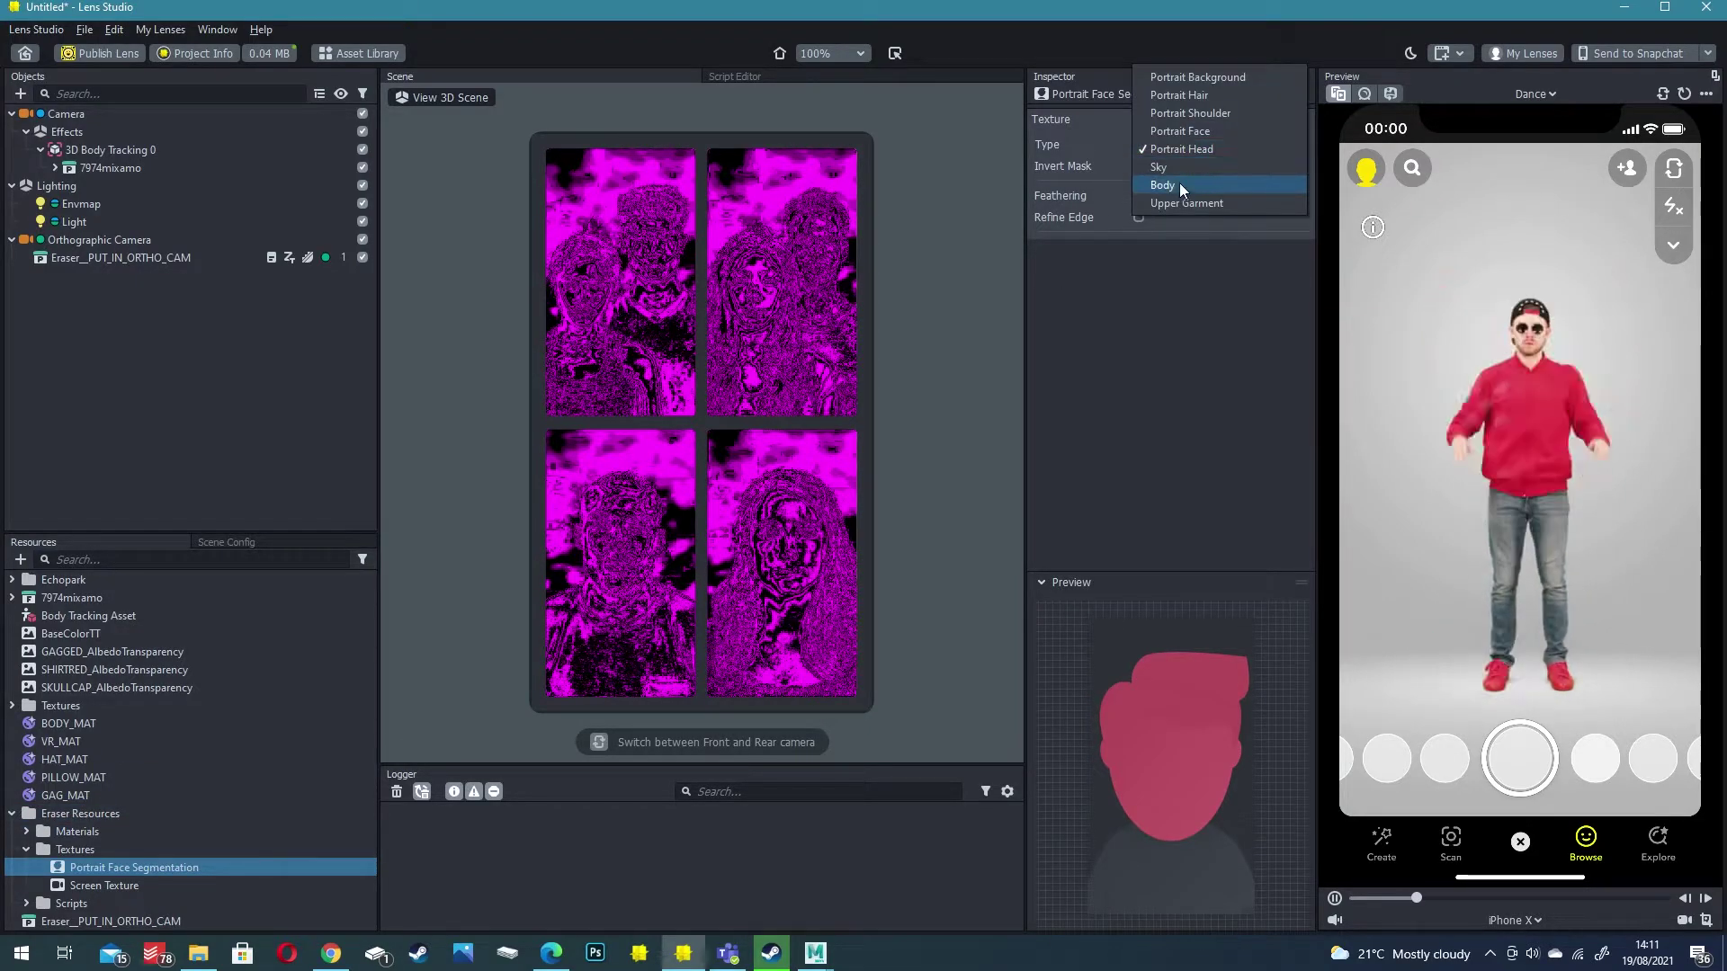
pyautogui.click(1165, 184)
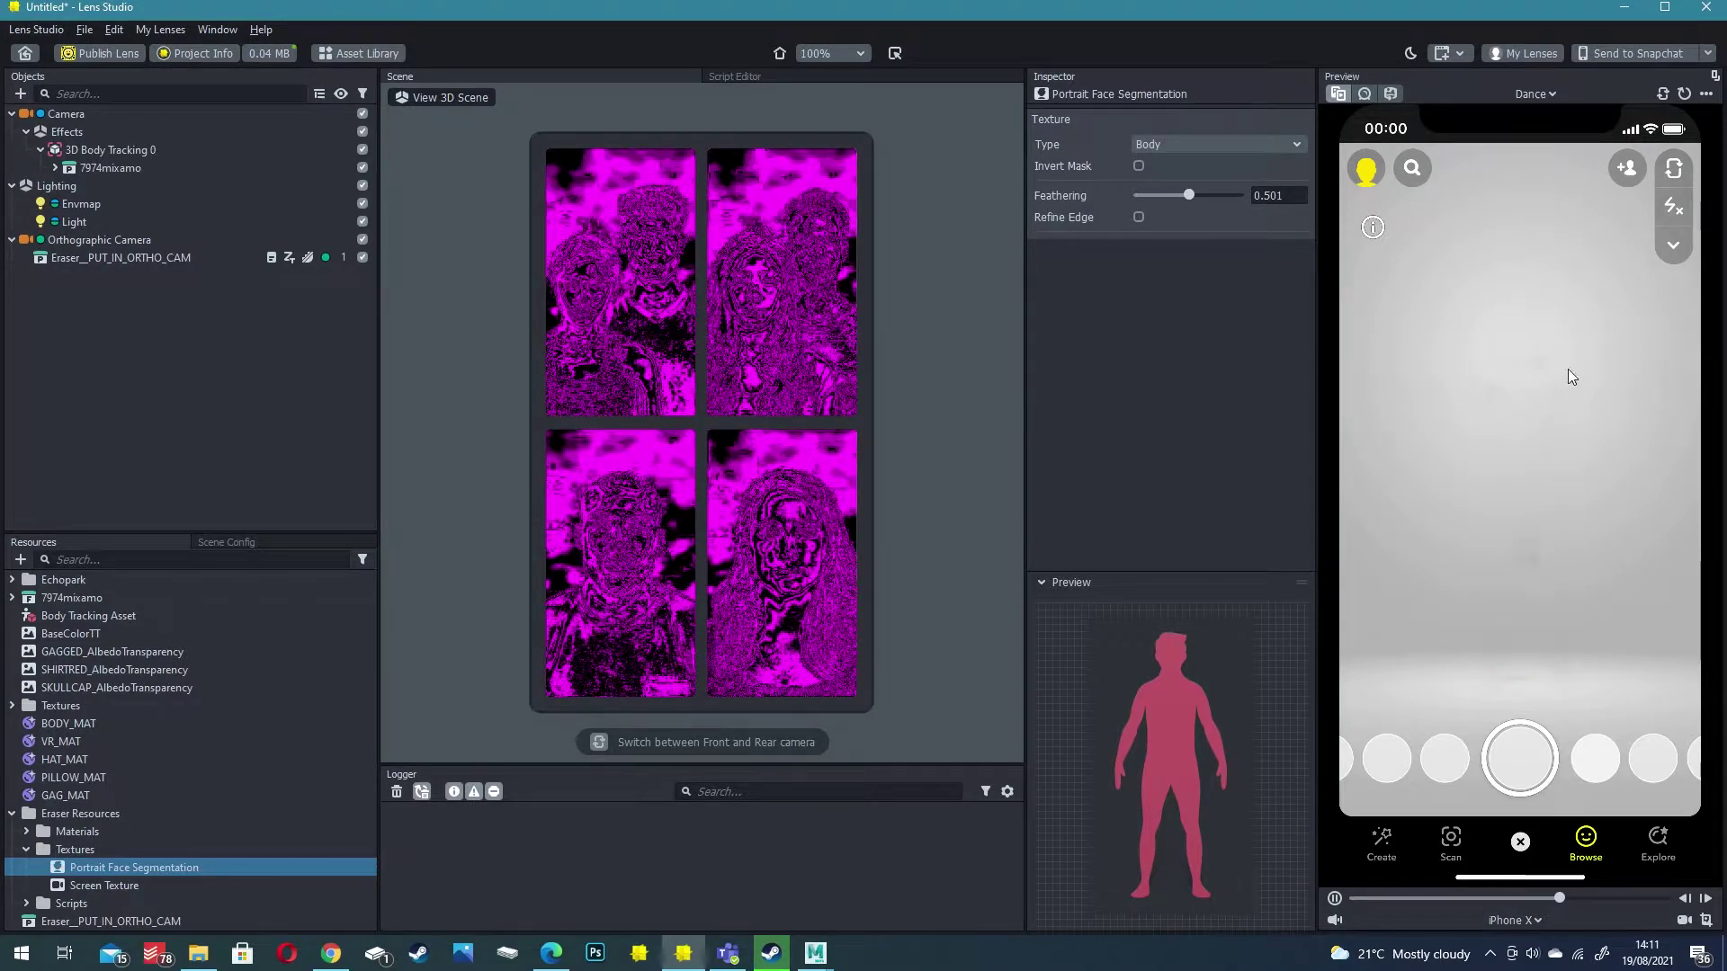
# Inspect the Orthographic Camera and the eraser object inside it
pyautogui.click(99, 239)
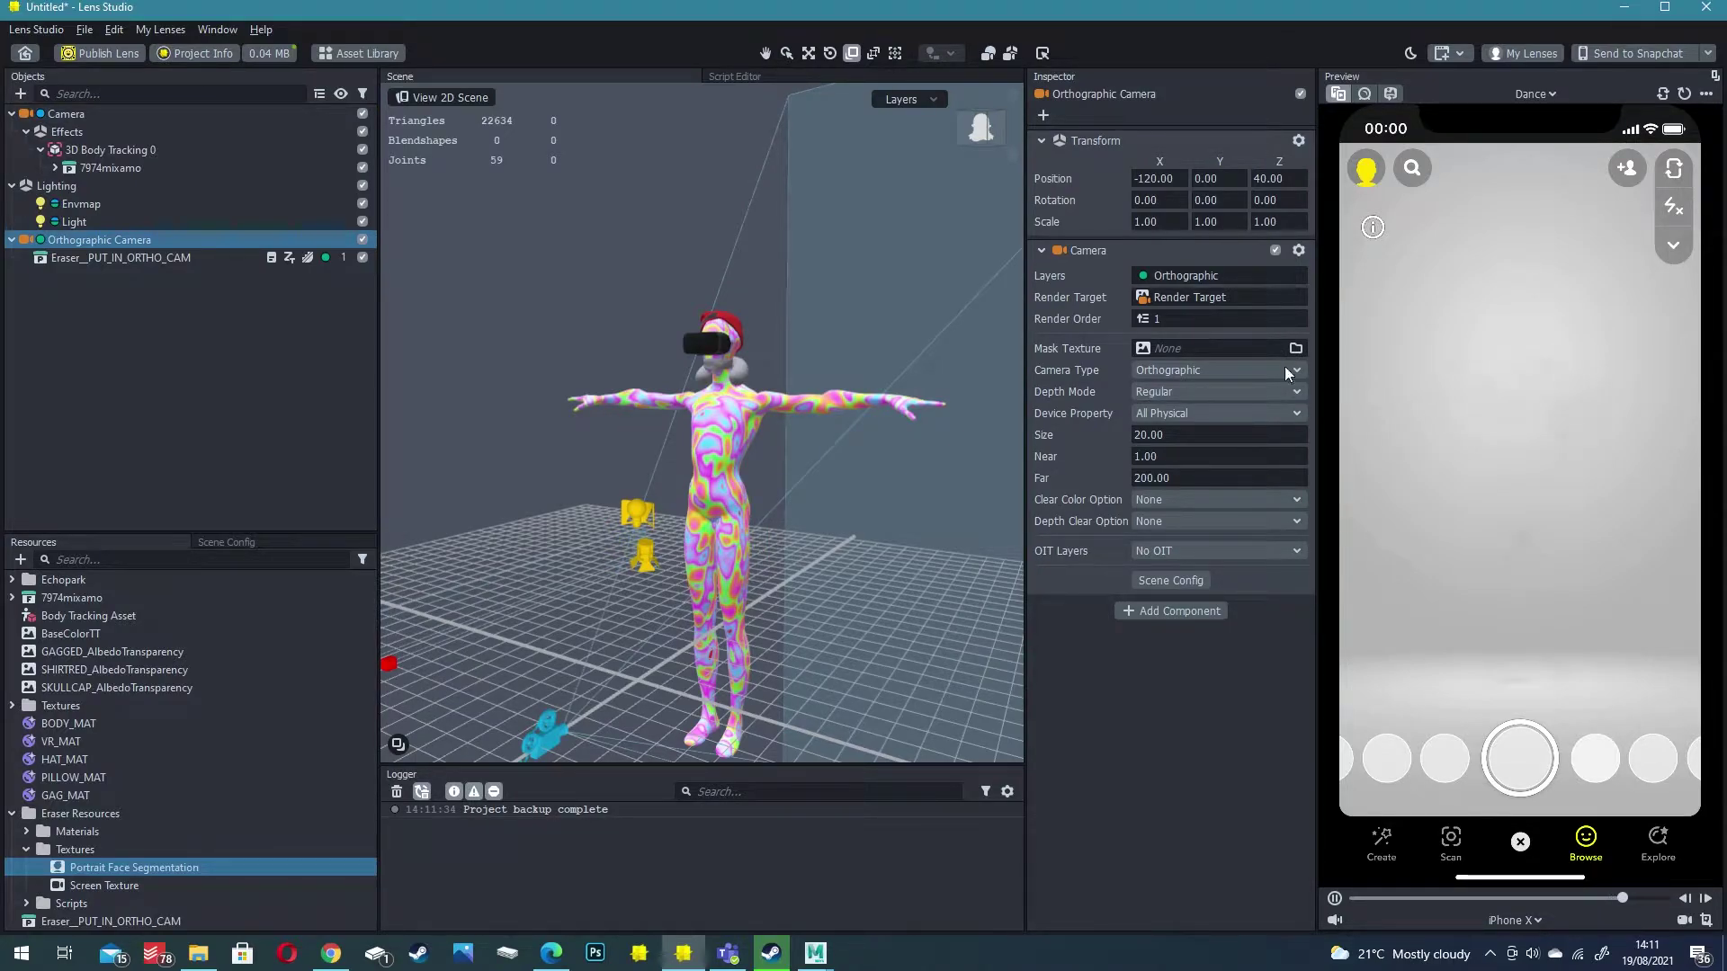
pyautogui.click(122, 257)
pyautogui.click(138, 237)
# In Scene Config, move Orthographic Camera above Camera in the Render Order list
pyautogui.click(234, 543)
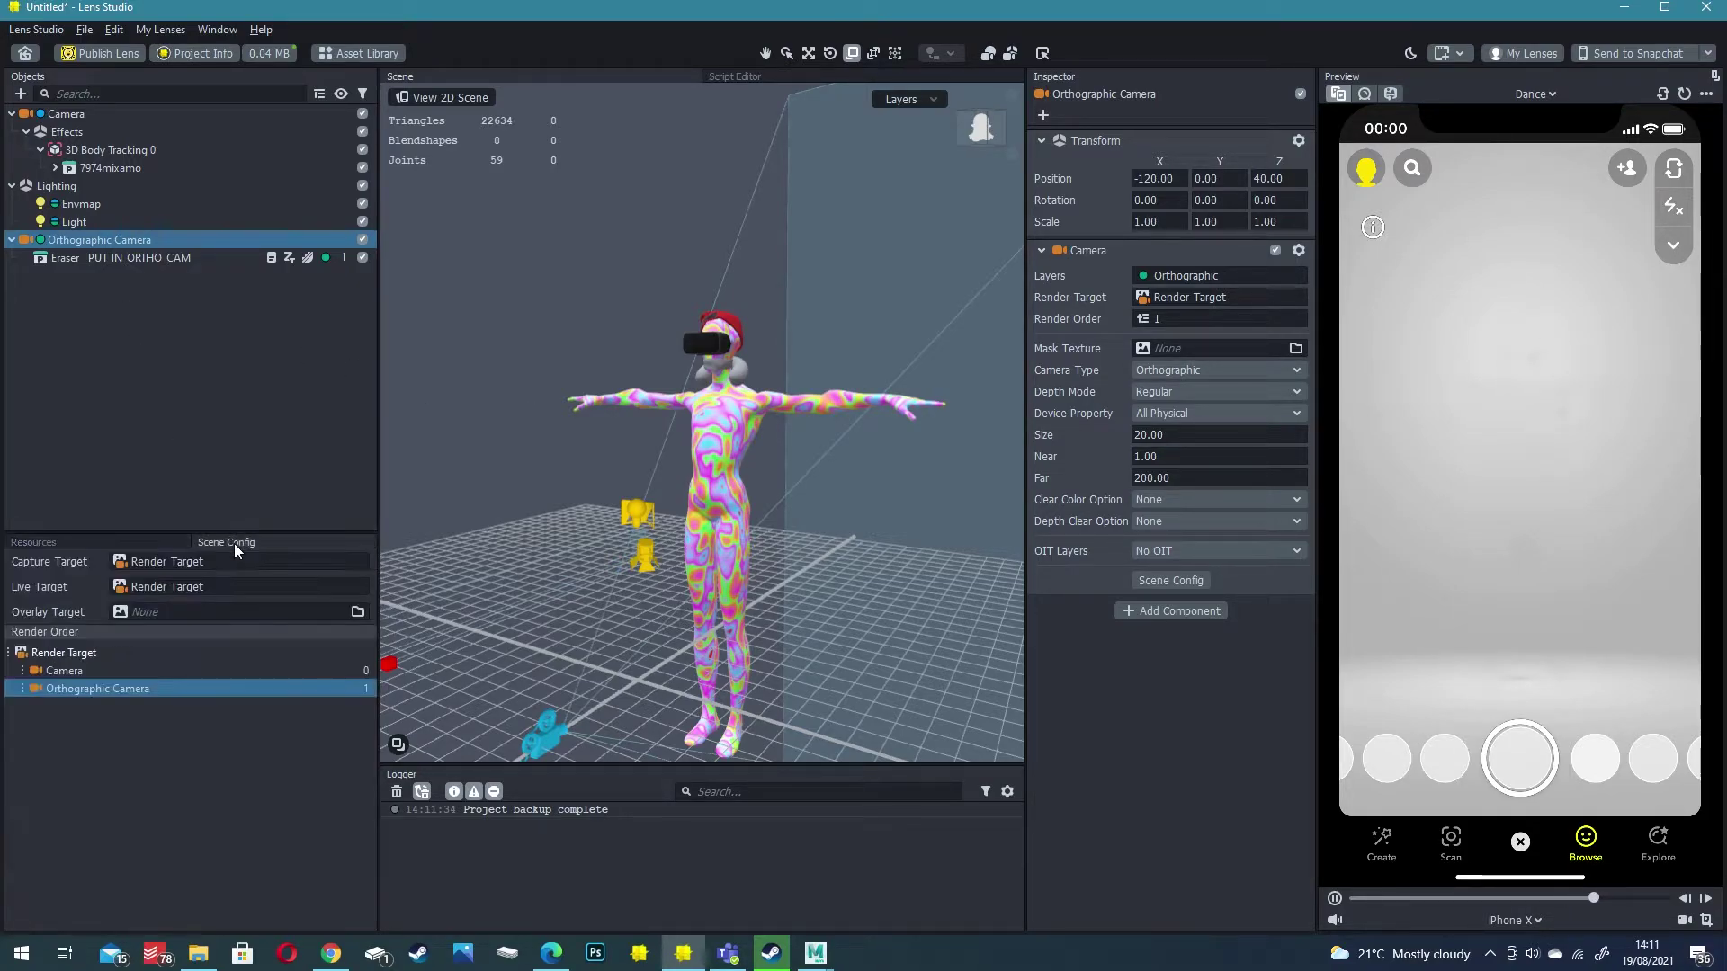
pyautogui.click(160, 542)
pyautogui.click(257, 545)
pyautogui.moveTo(20, 689); pyautogui.dragTo(48, 666)
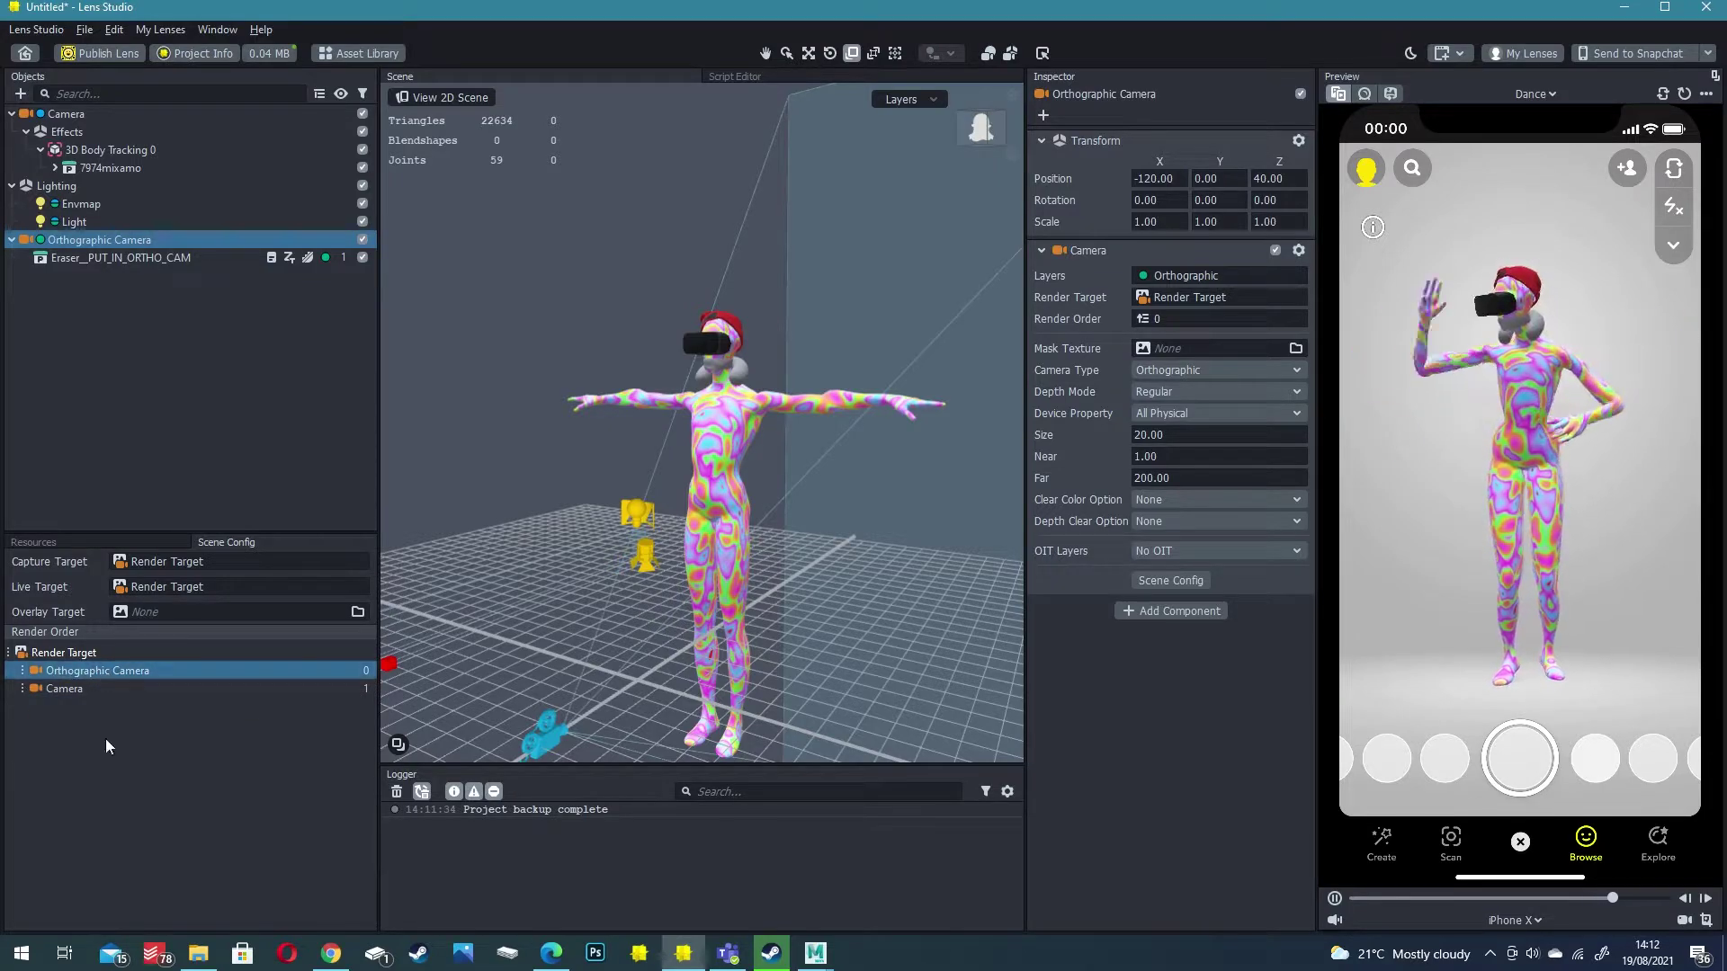
pyautogui.click(79, 691)
pyautogui.click(106, 669)
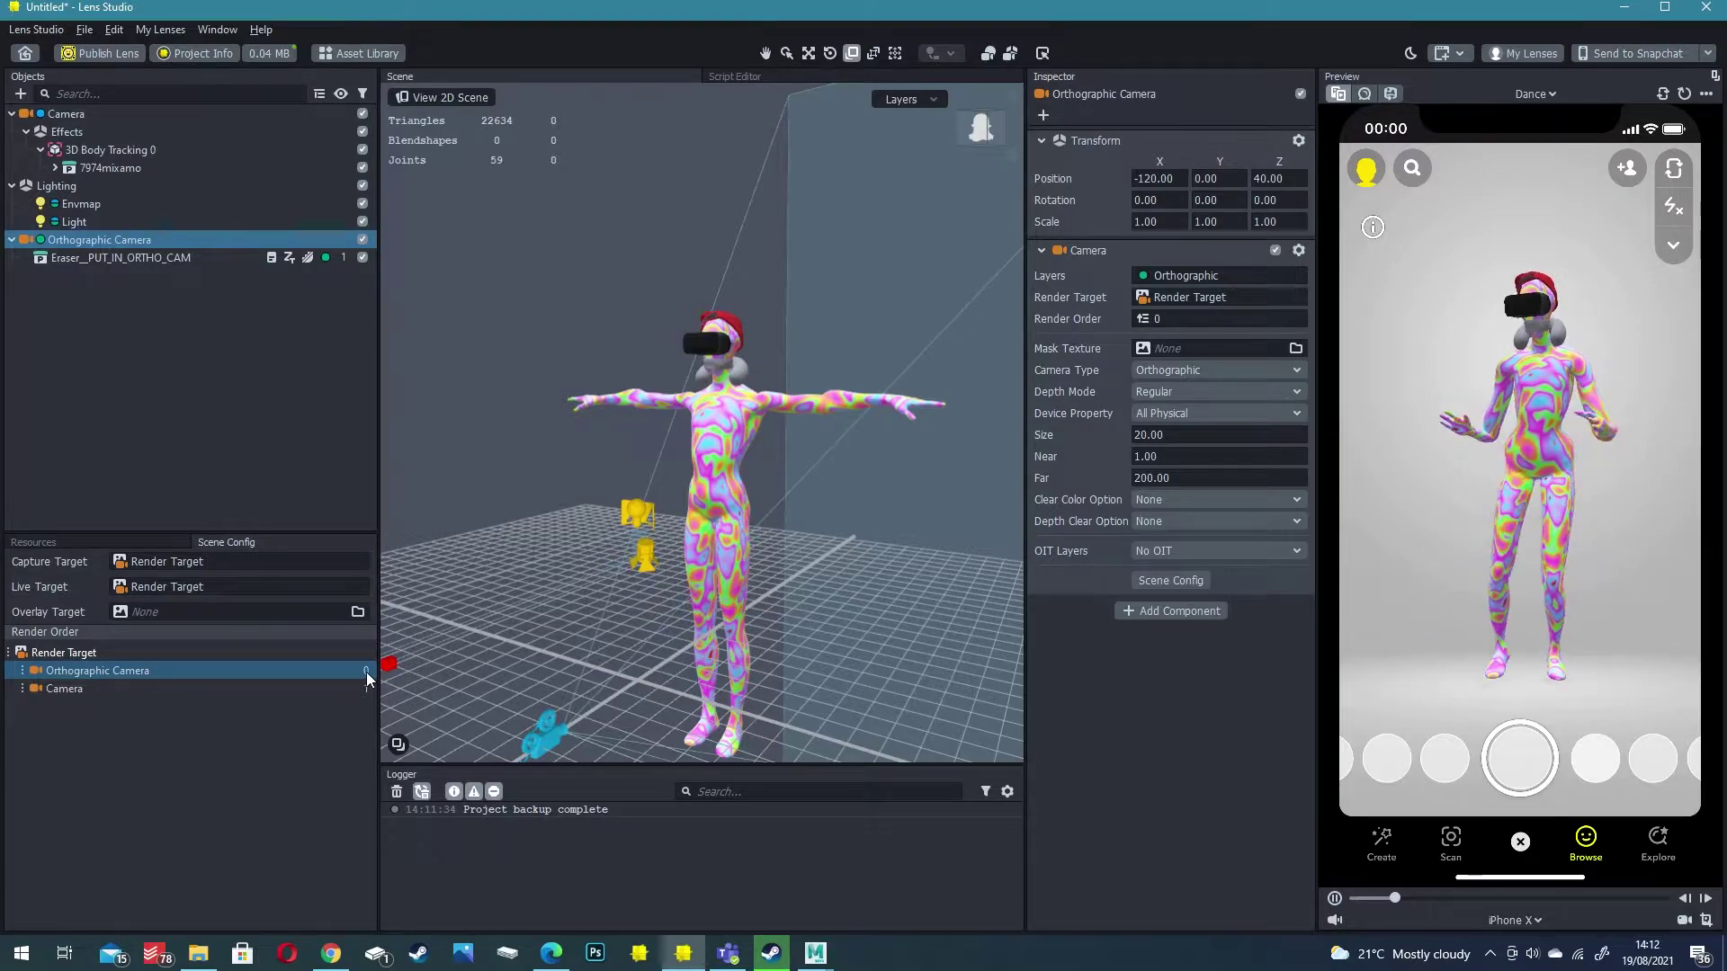
pyautogui.click(63, 689)
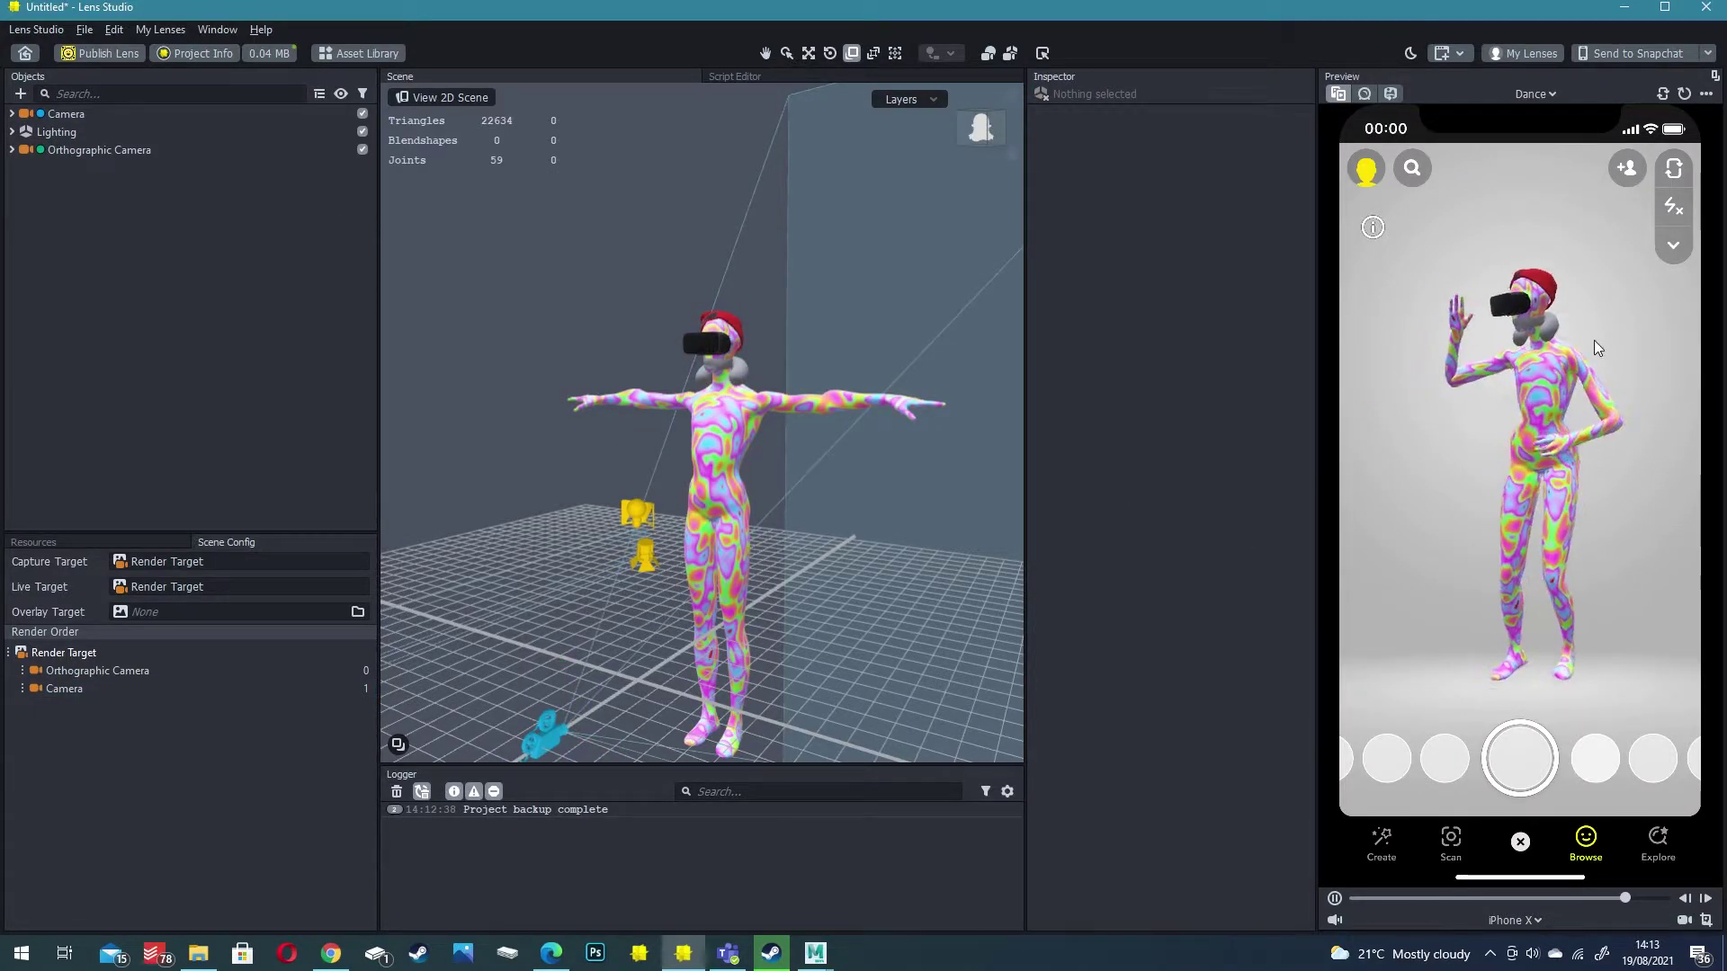
# Add a VHS post effect to the scene
pyautogui.click(19, 94)
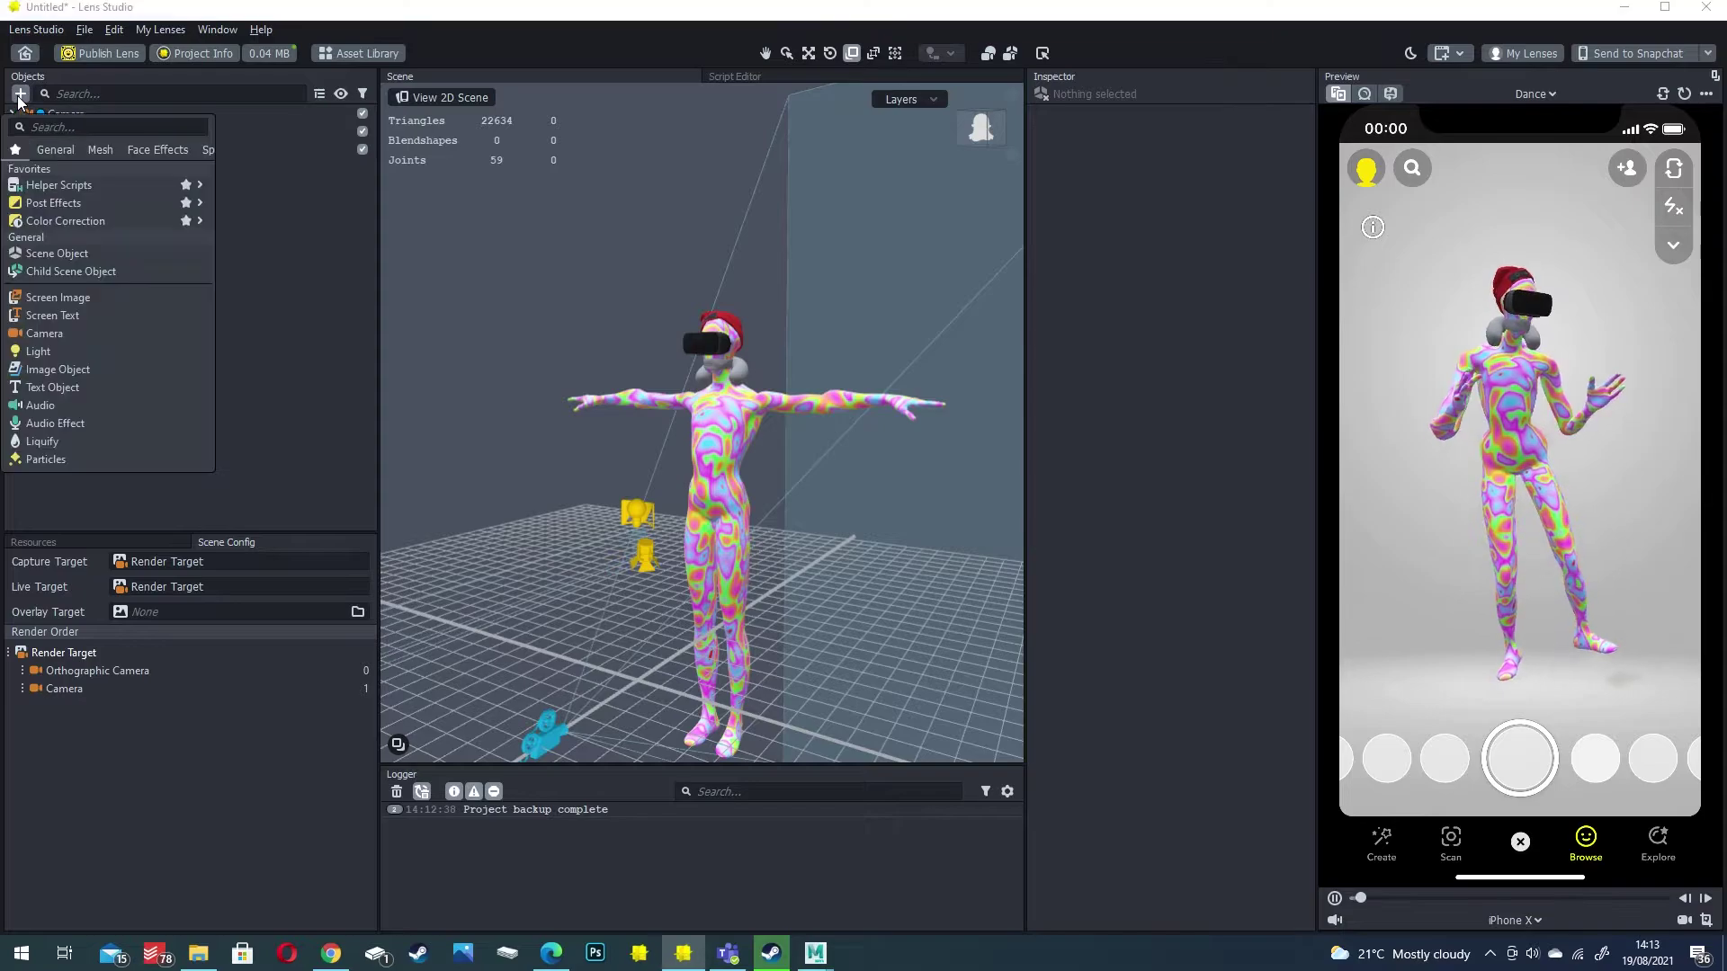
pyautogui.click(230, 205)
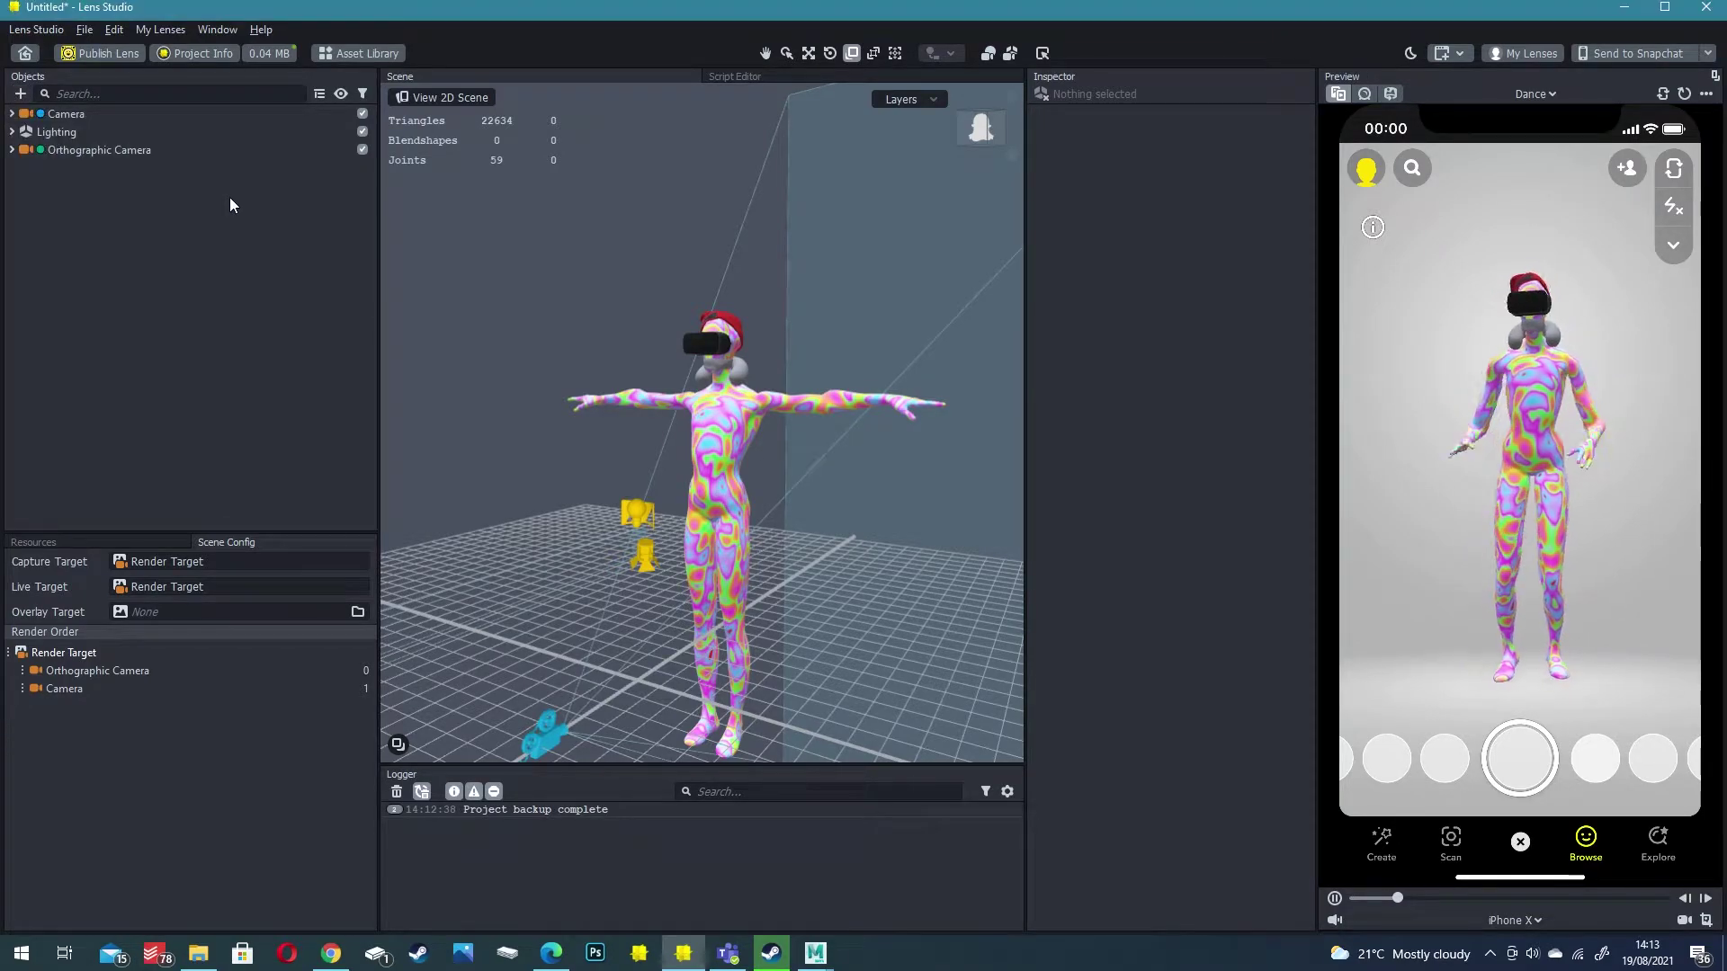
pyautogui.click(20, 94)
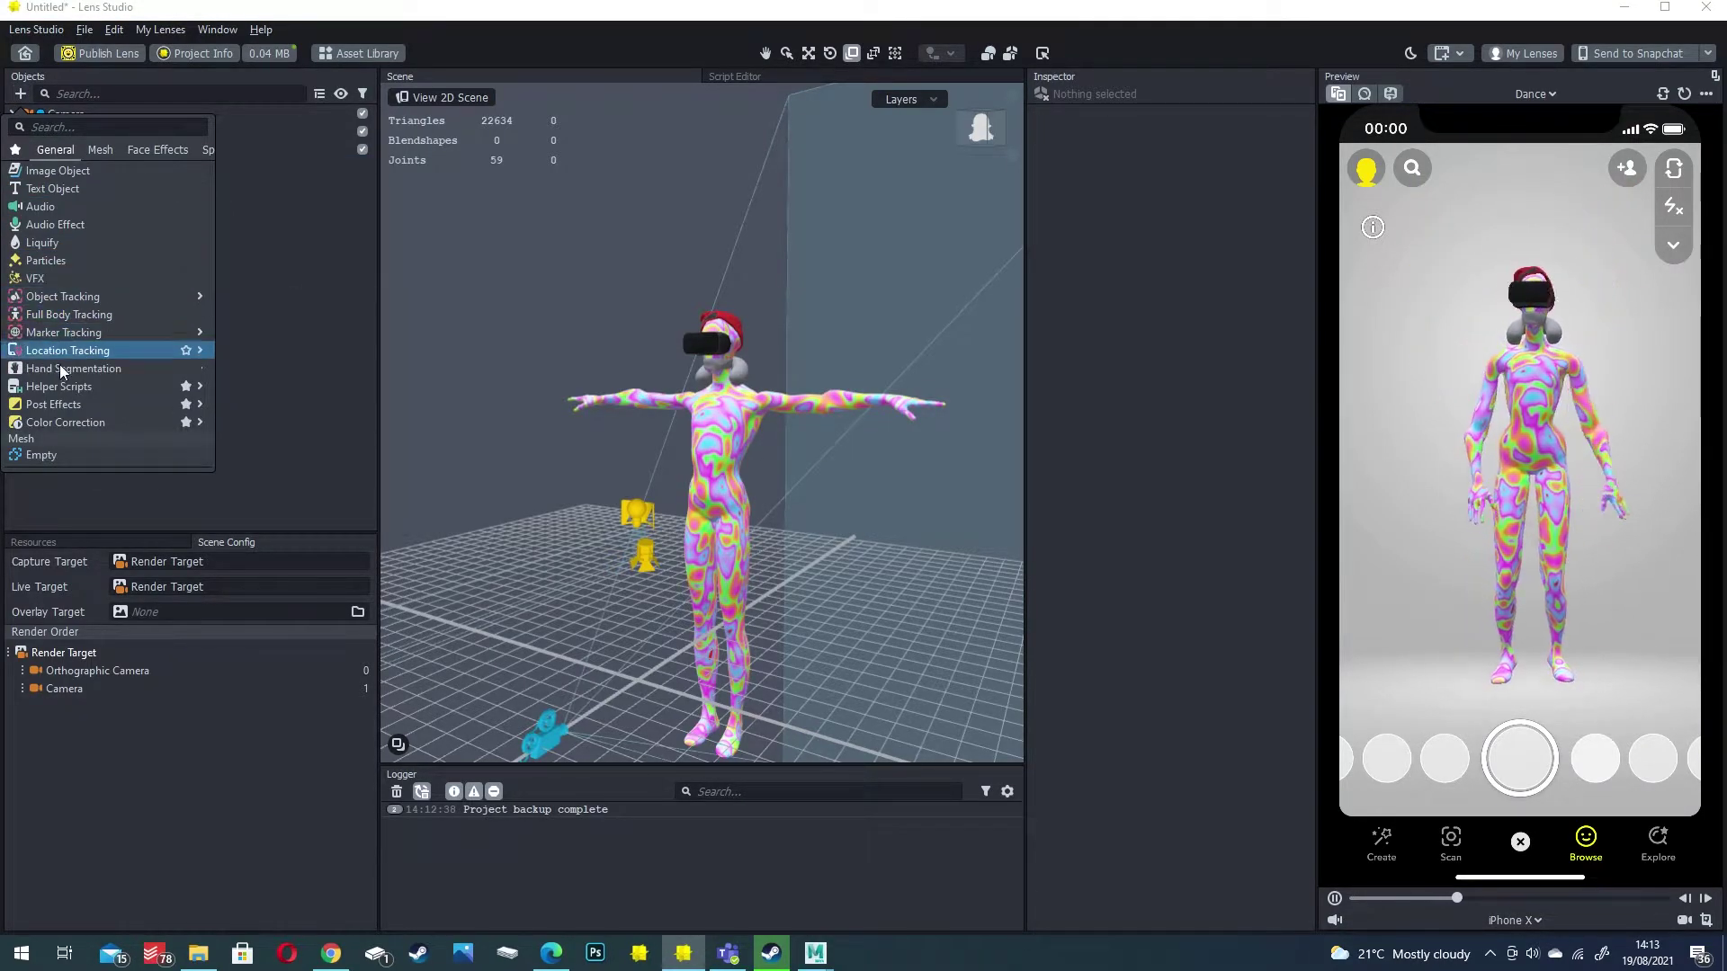
pyautogui.moveTo(67, 404)
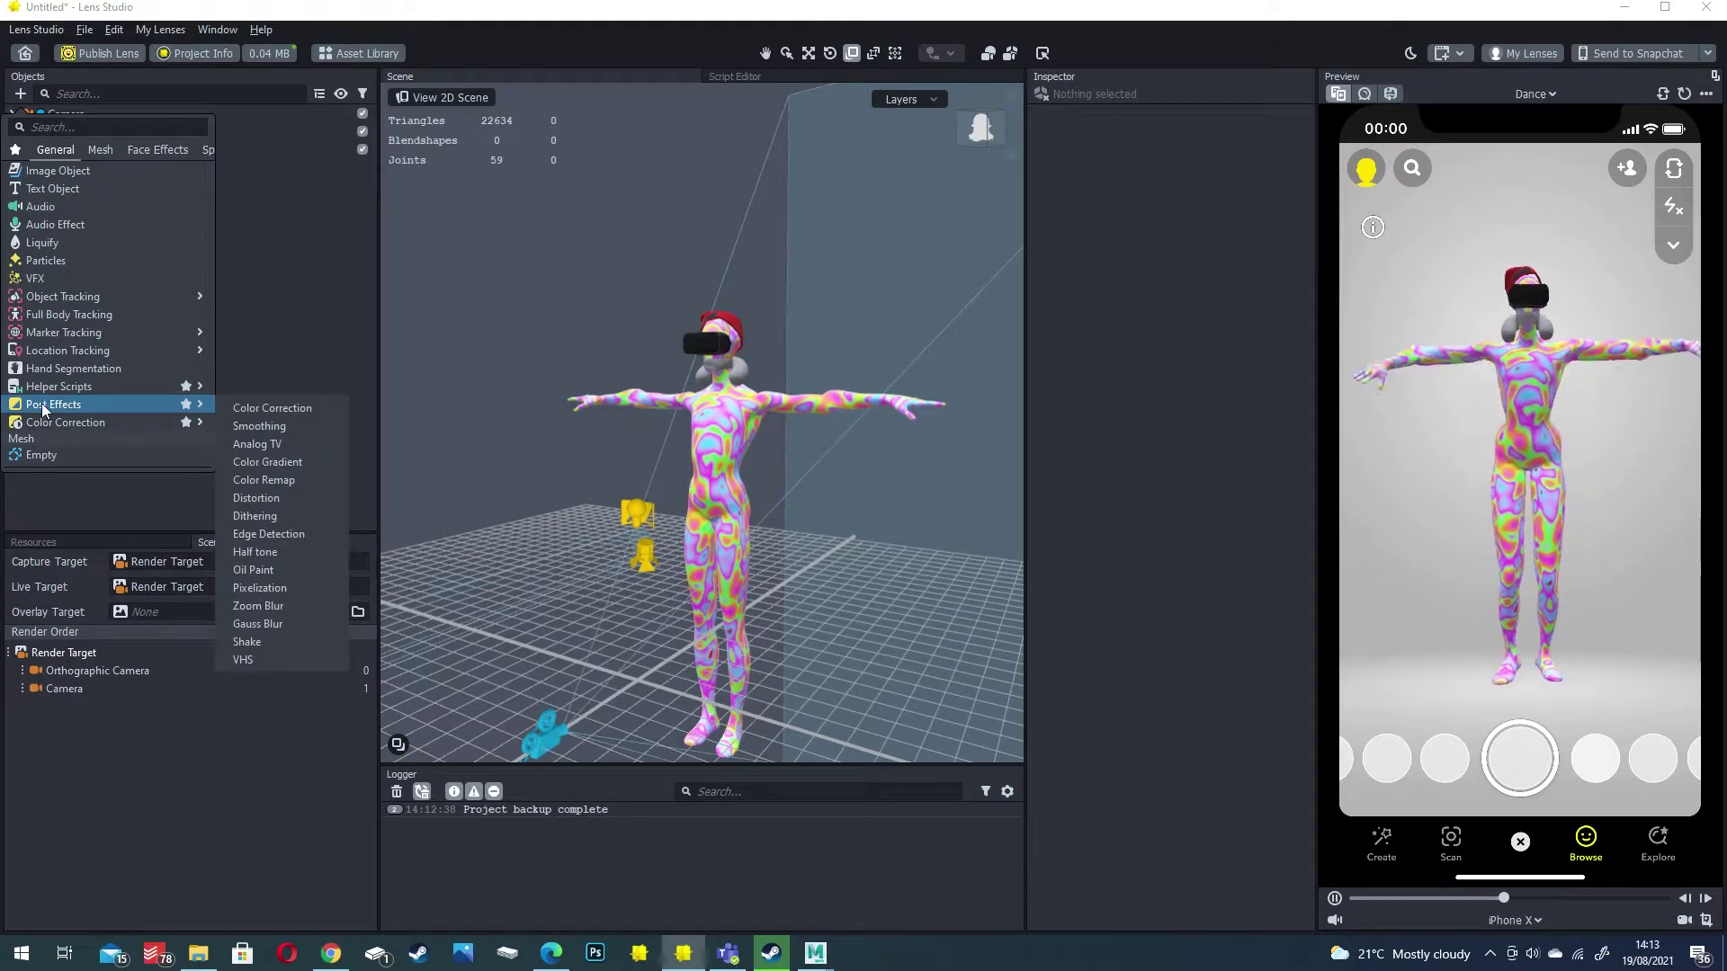
pyautogui.click(252, 659)
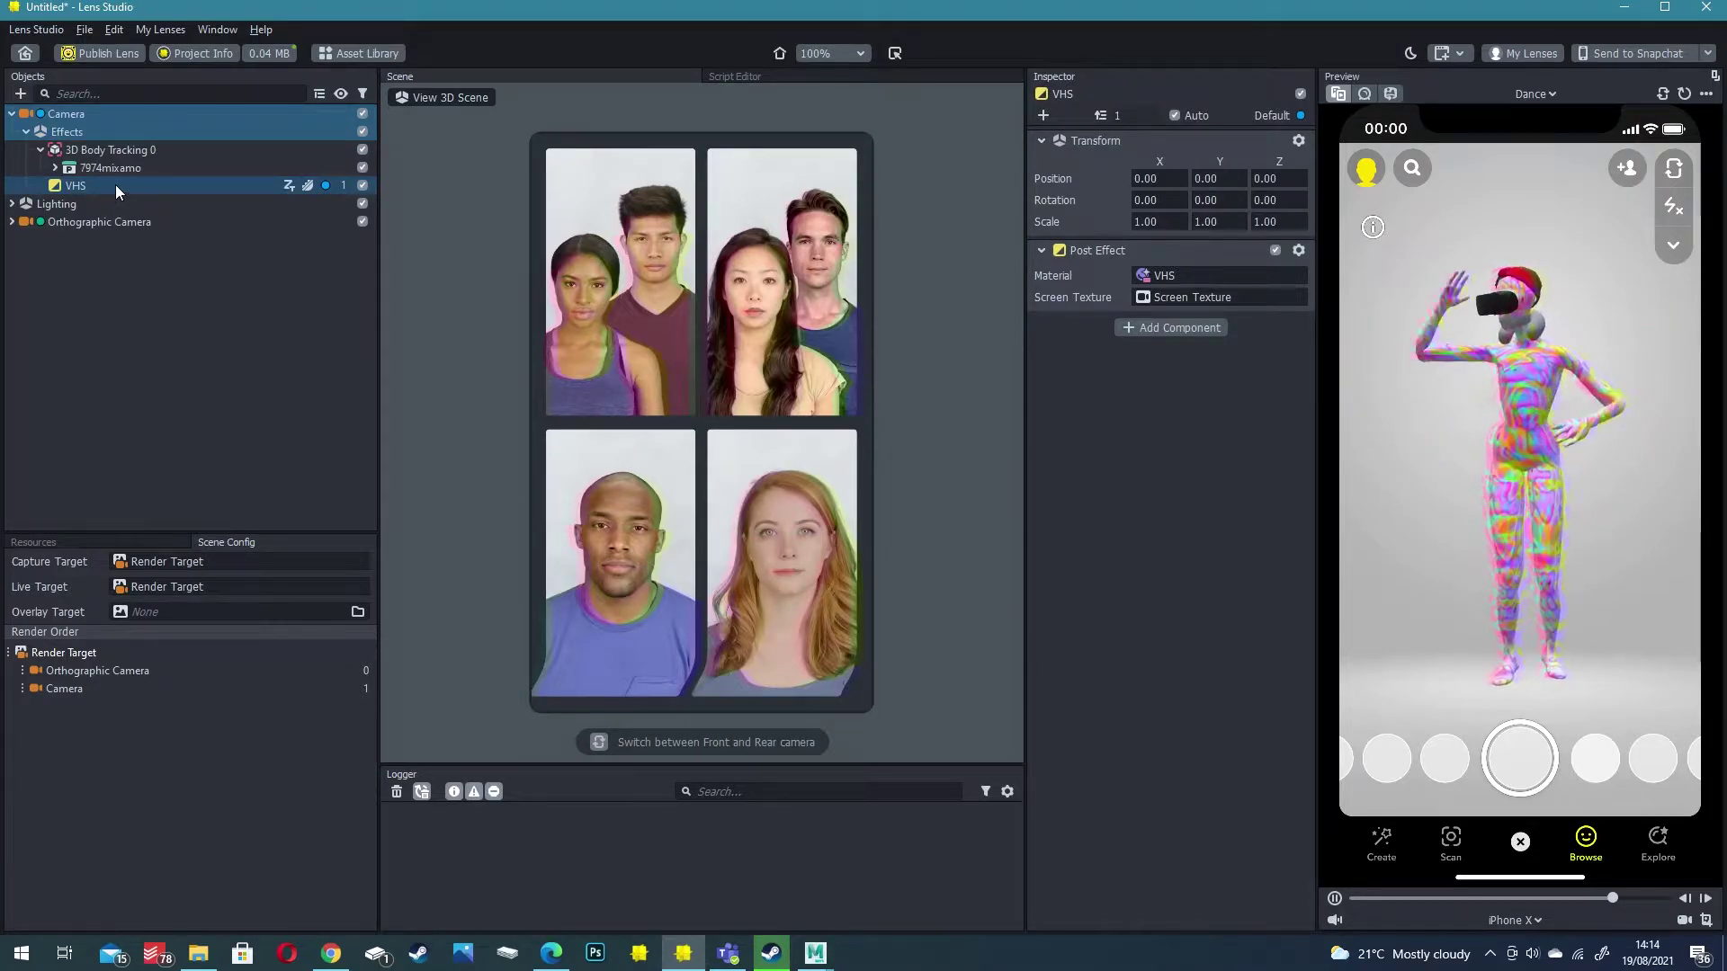
pyautogui.click(84, 185)
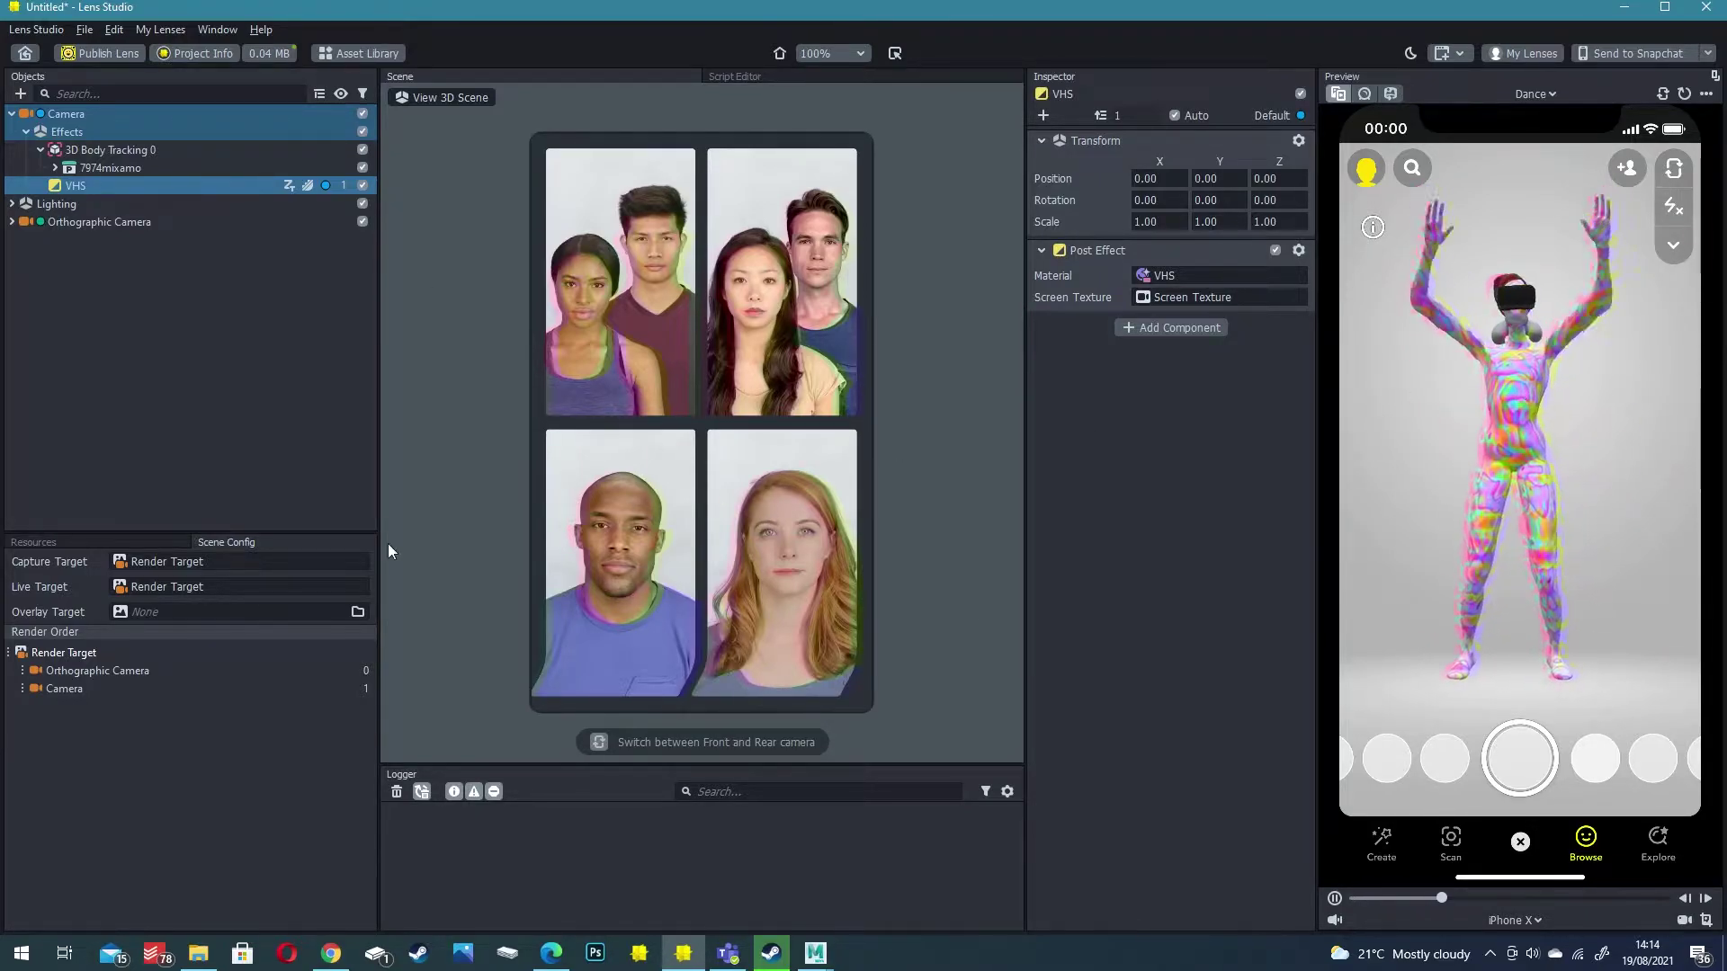
# Tune the VHS material's Chromatic Aberration and Saturation sliders
pyautogui.click(83, 544)
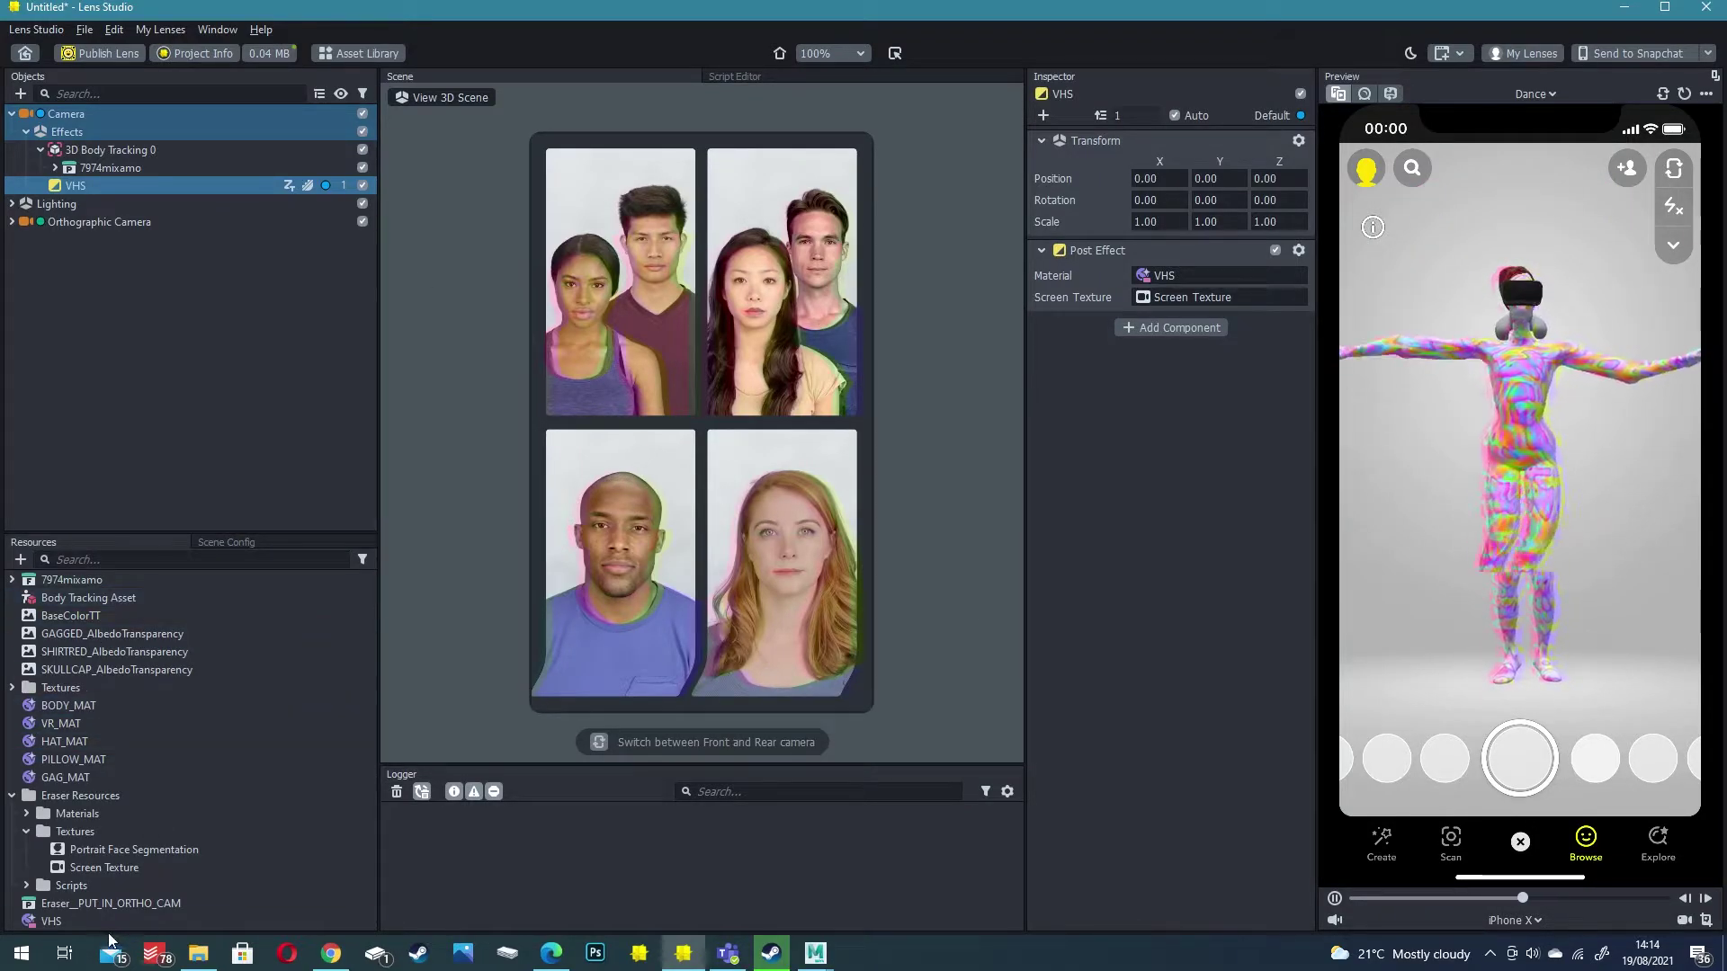
pyautogui.click(65, 922)
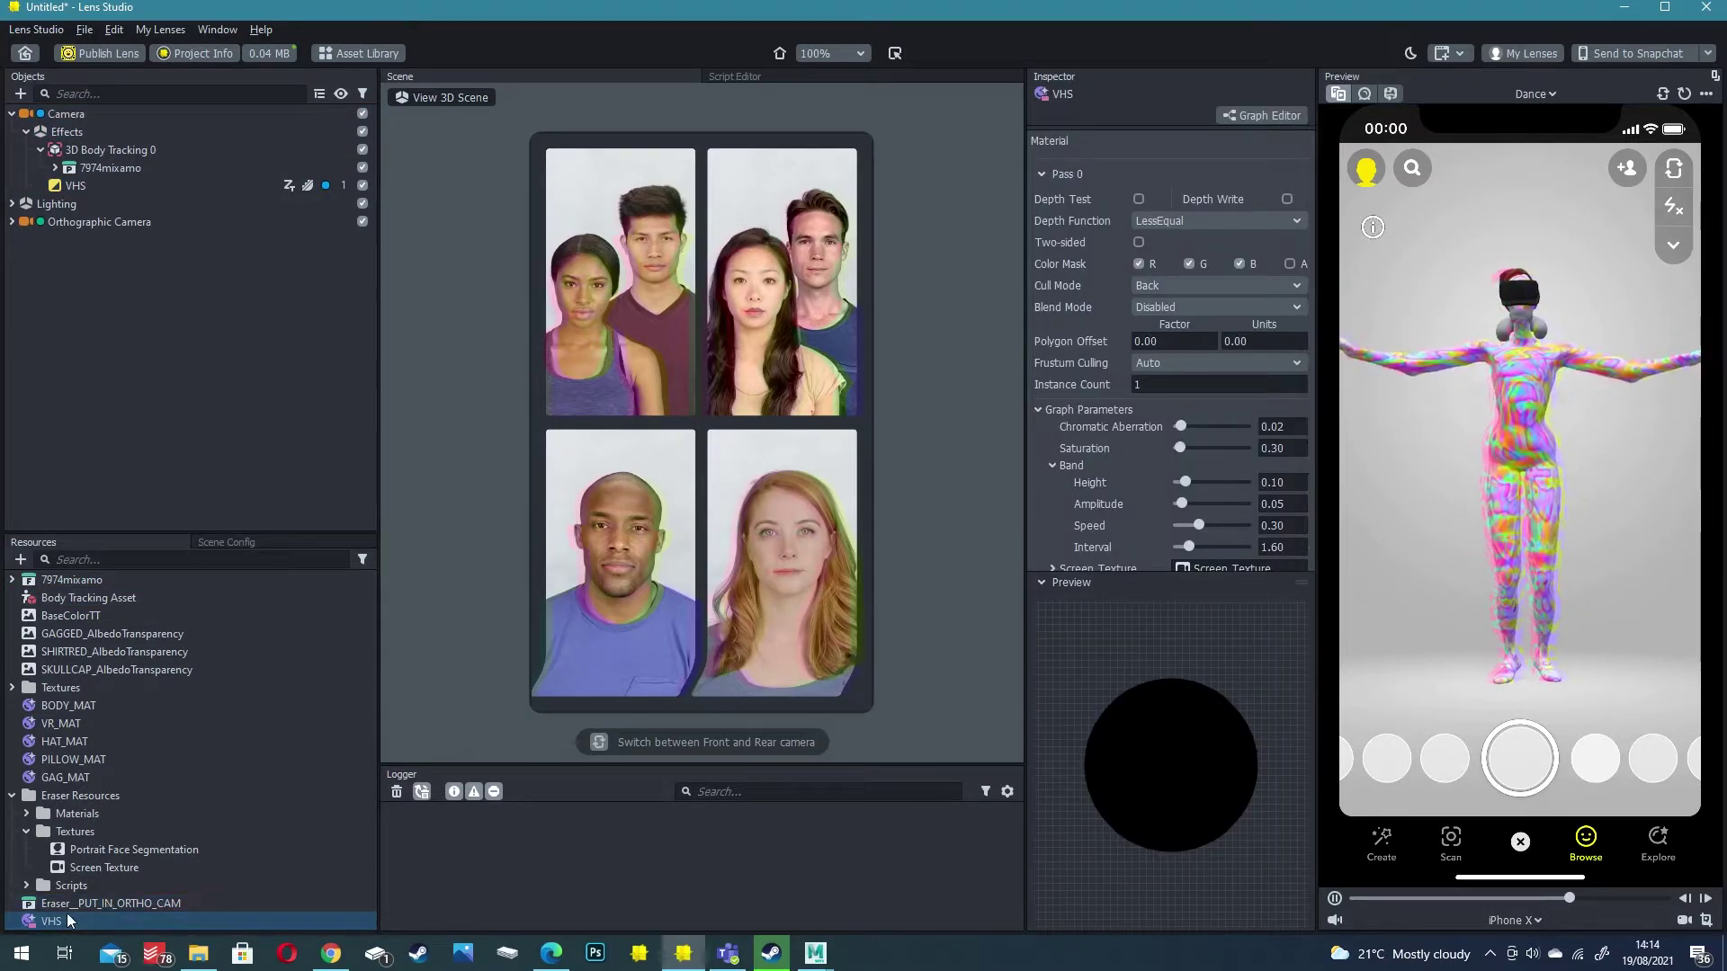
pyautogui.click(90, 185)
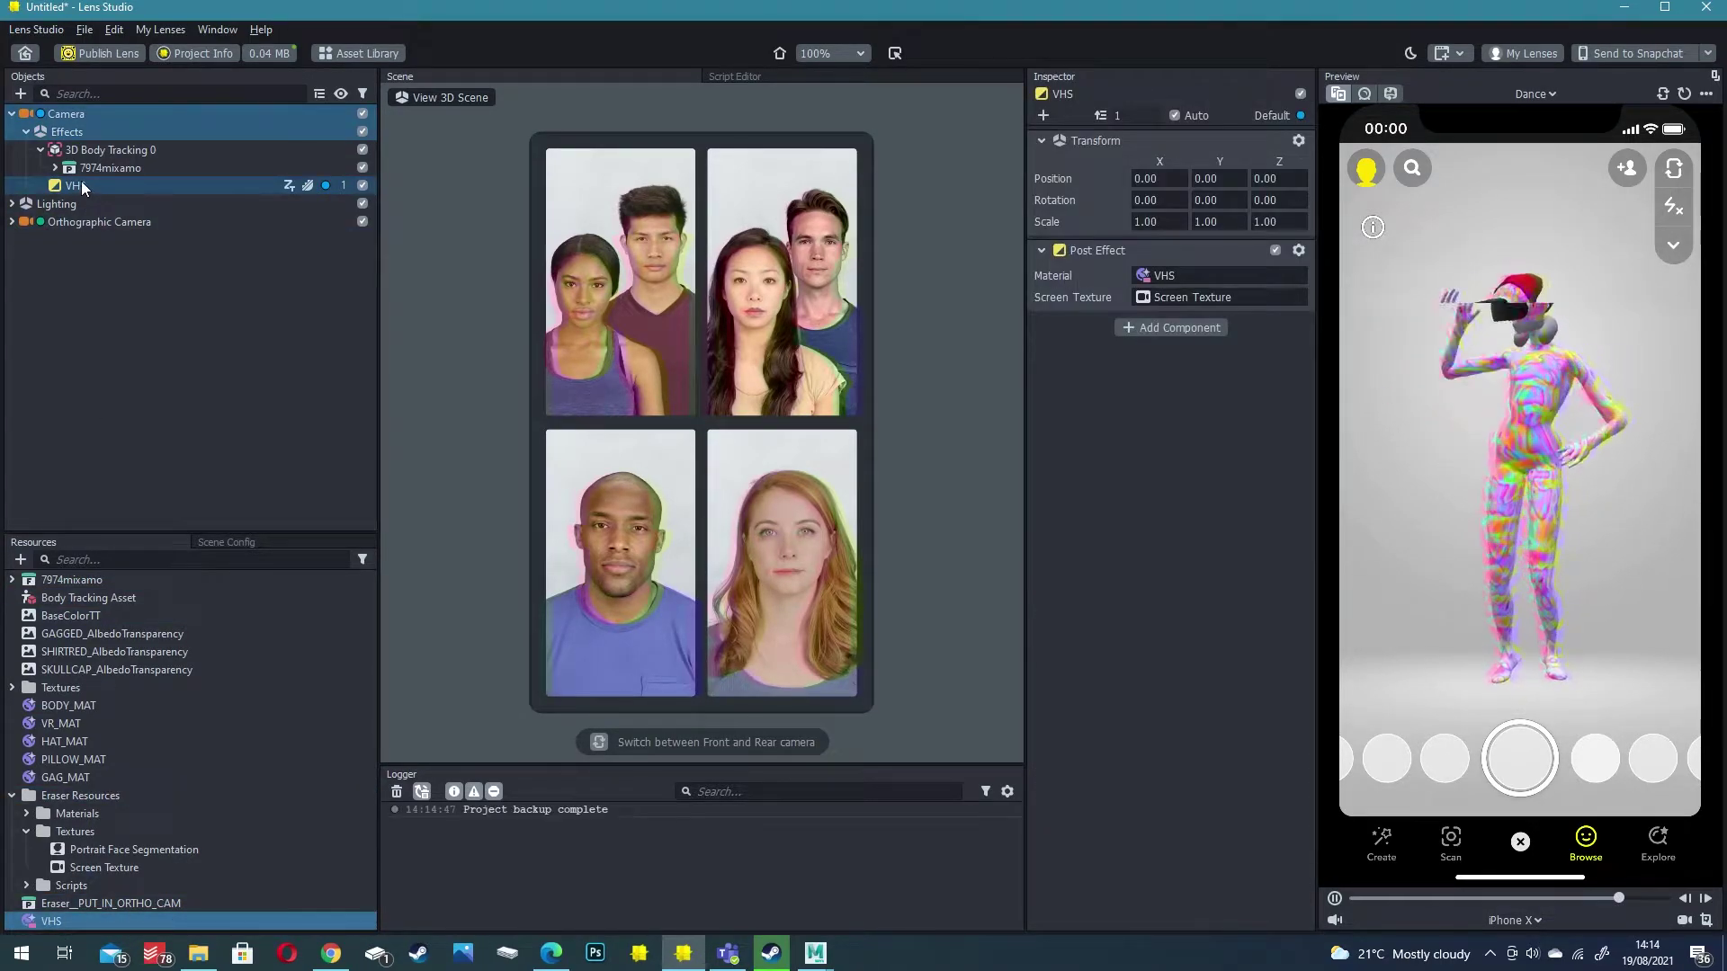
pyautogui.click(44, 920)
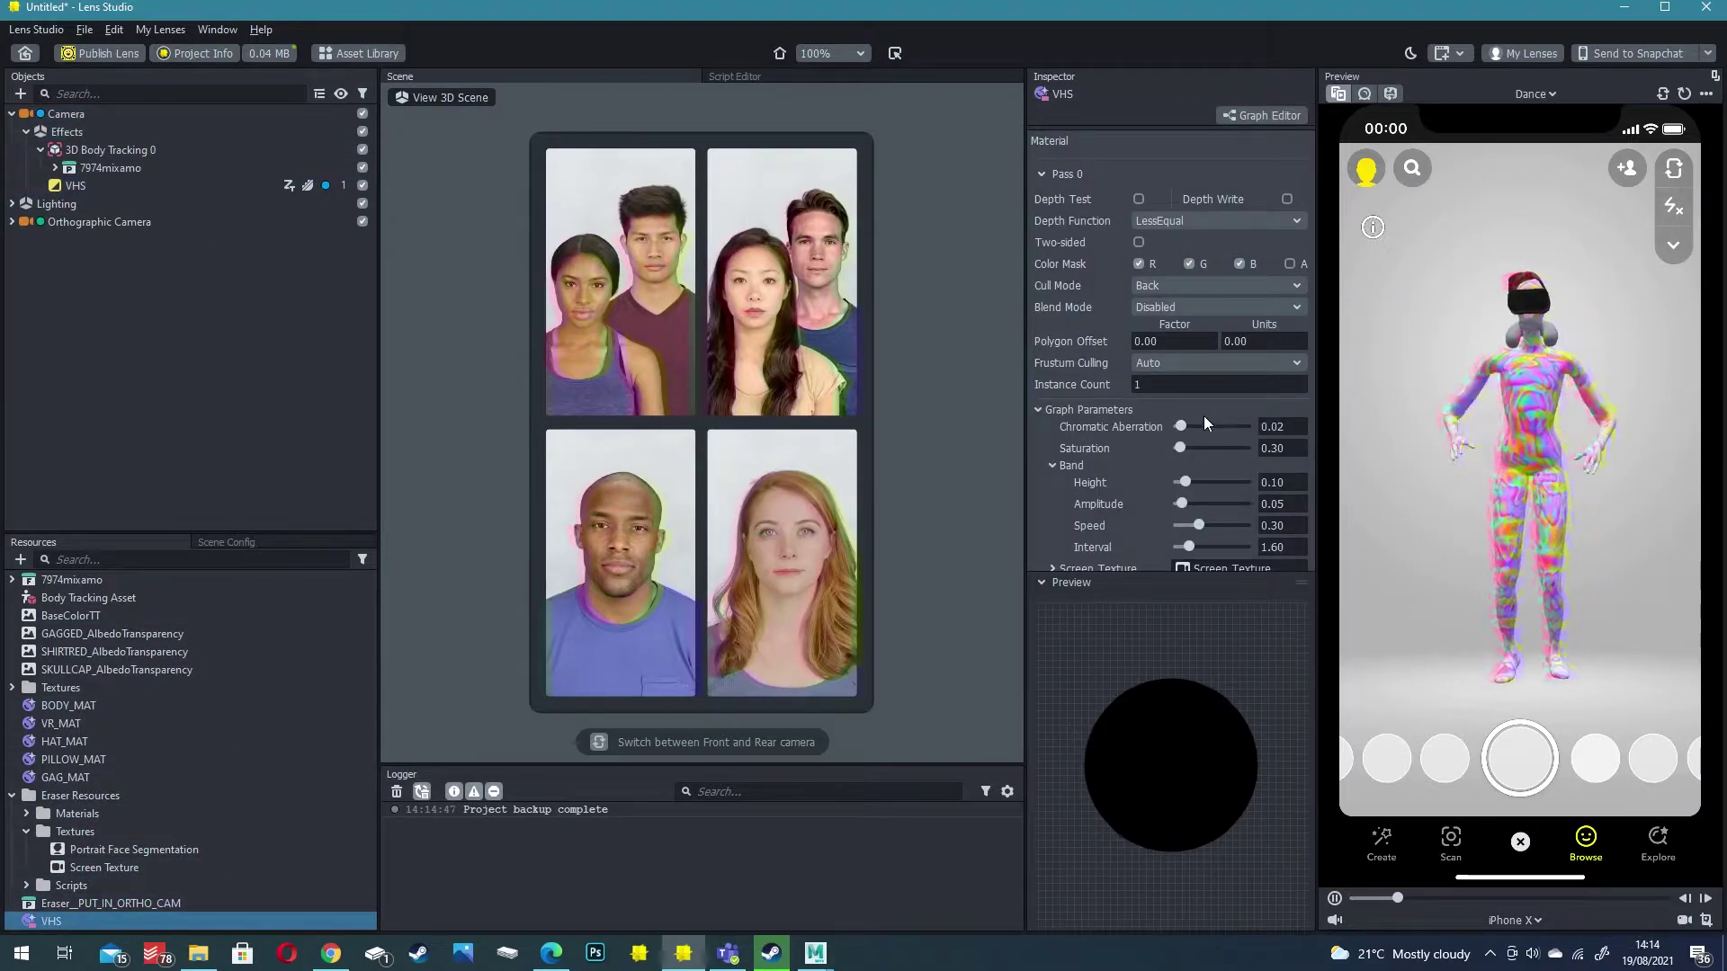
pyautogui.moveTo(1182, 425); pyautogui.dragTo(1222, 426)
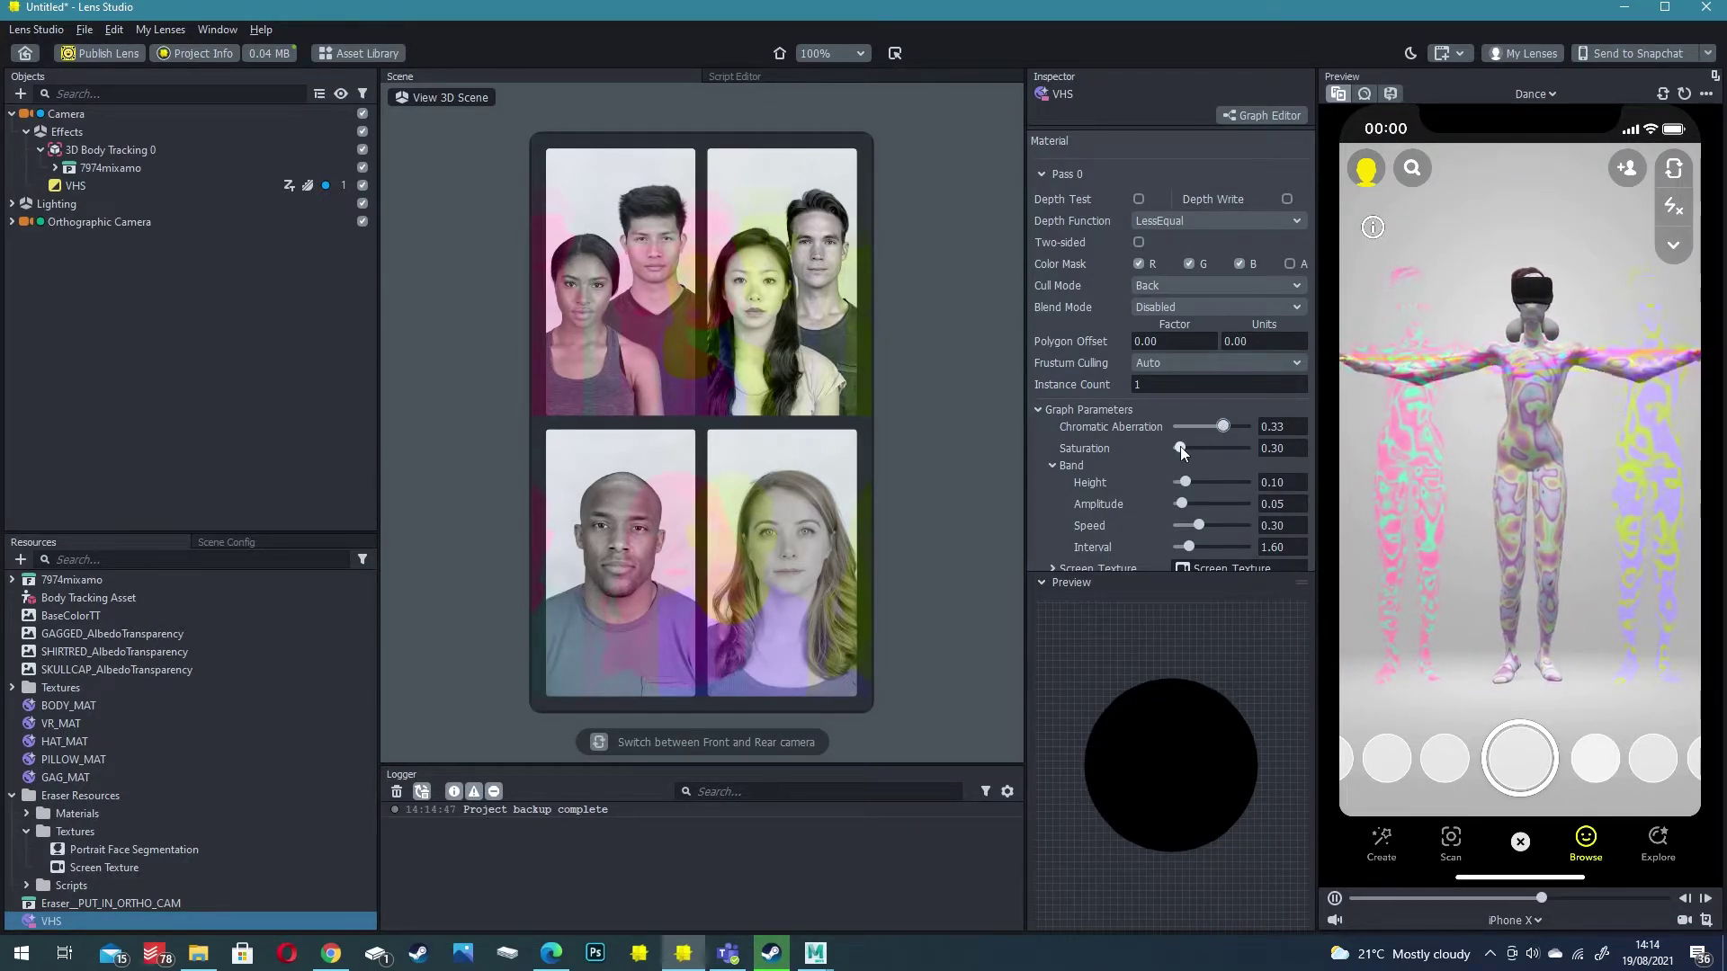
pyautogui.moveTo(1180, 447); pyautogui.dragTo(1213, 506)
pyautogui.scroll(-1, 1197, 552)
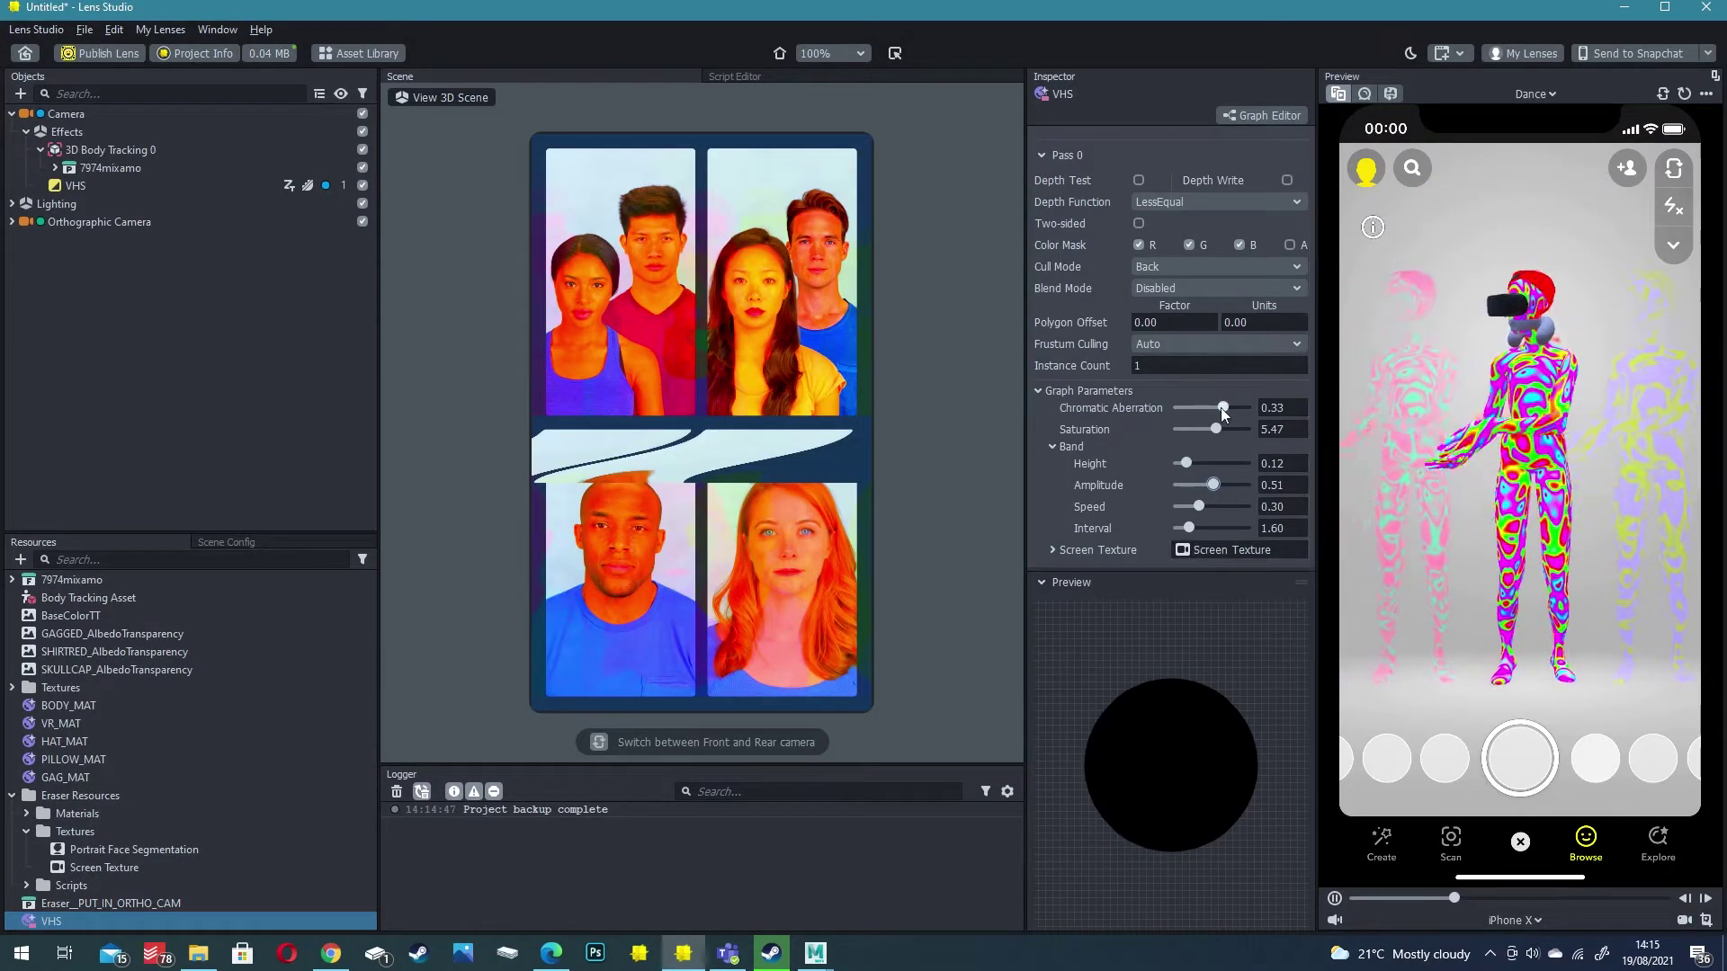
pyautogui.moveTo(1222, 408); pyautogui.dragTo(1181, 428)
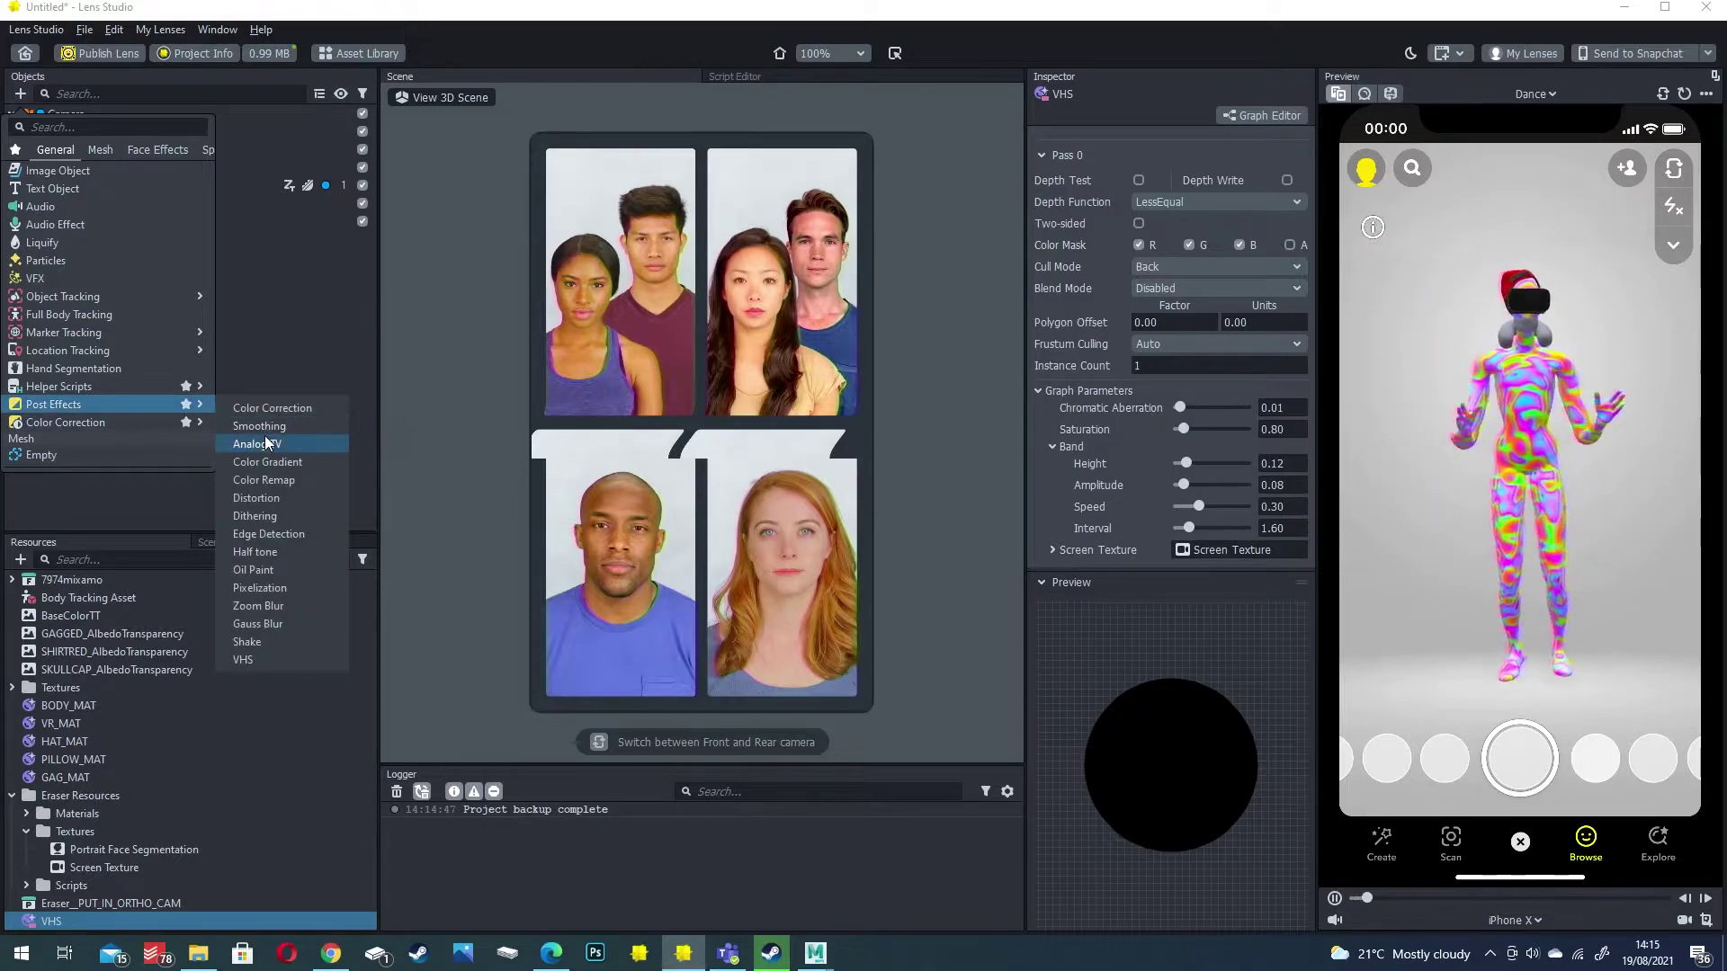
# Add an Analog TV post effect with chromatic aberration about 0.37 and noise intensity 0.67
pyautogui.click(264, 441)
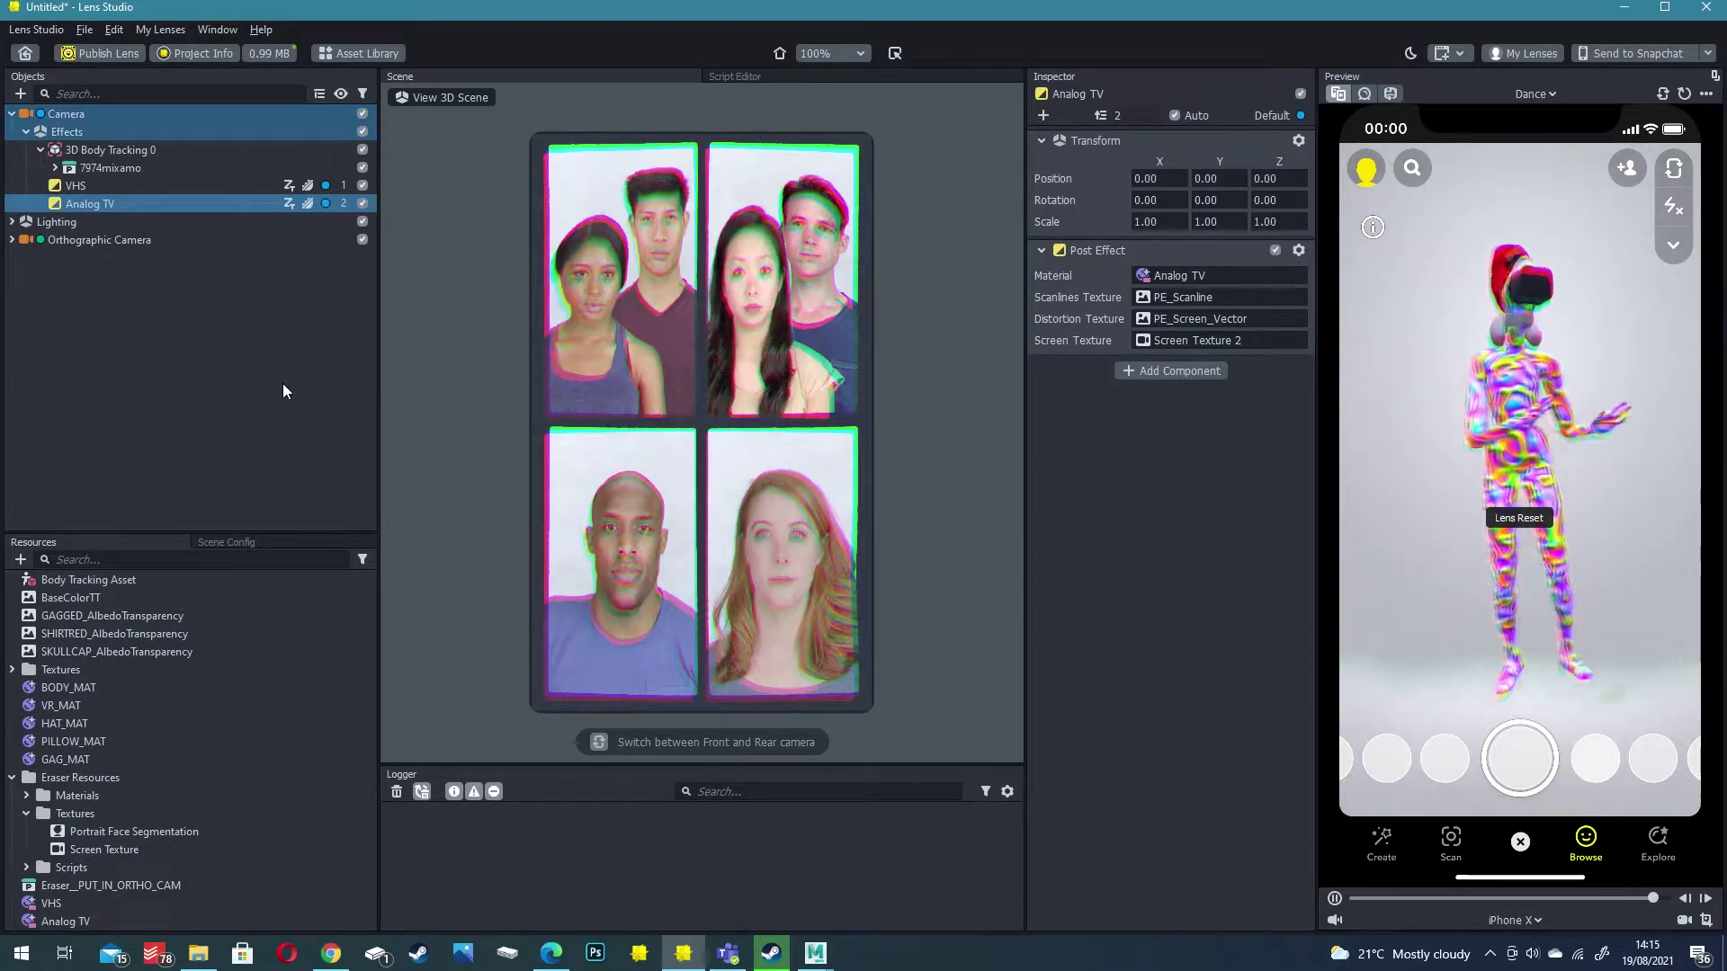
pyautogui.click(68, 921)
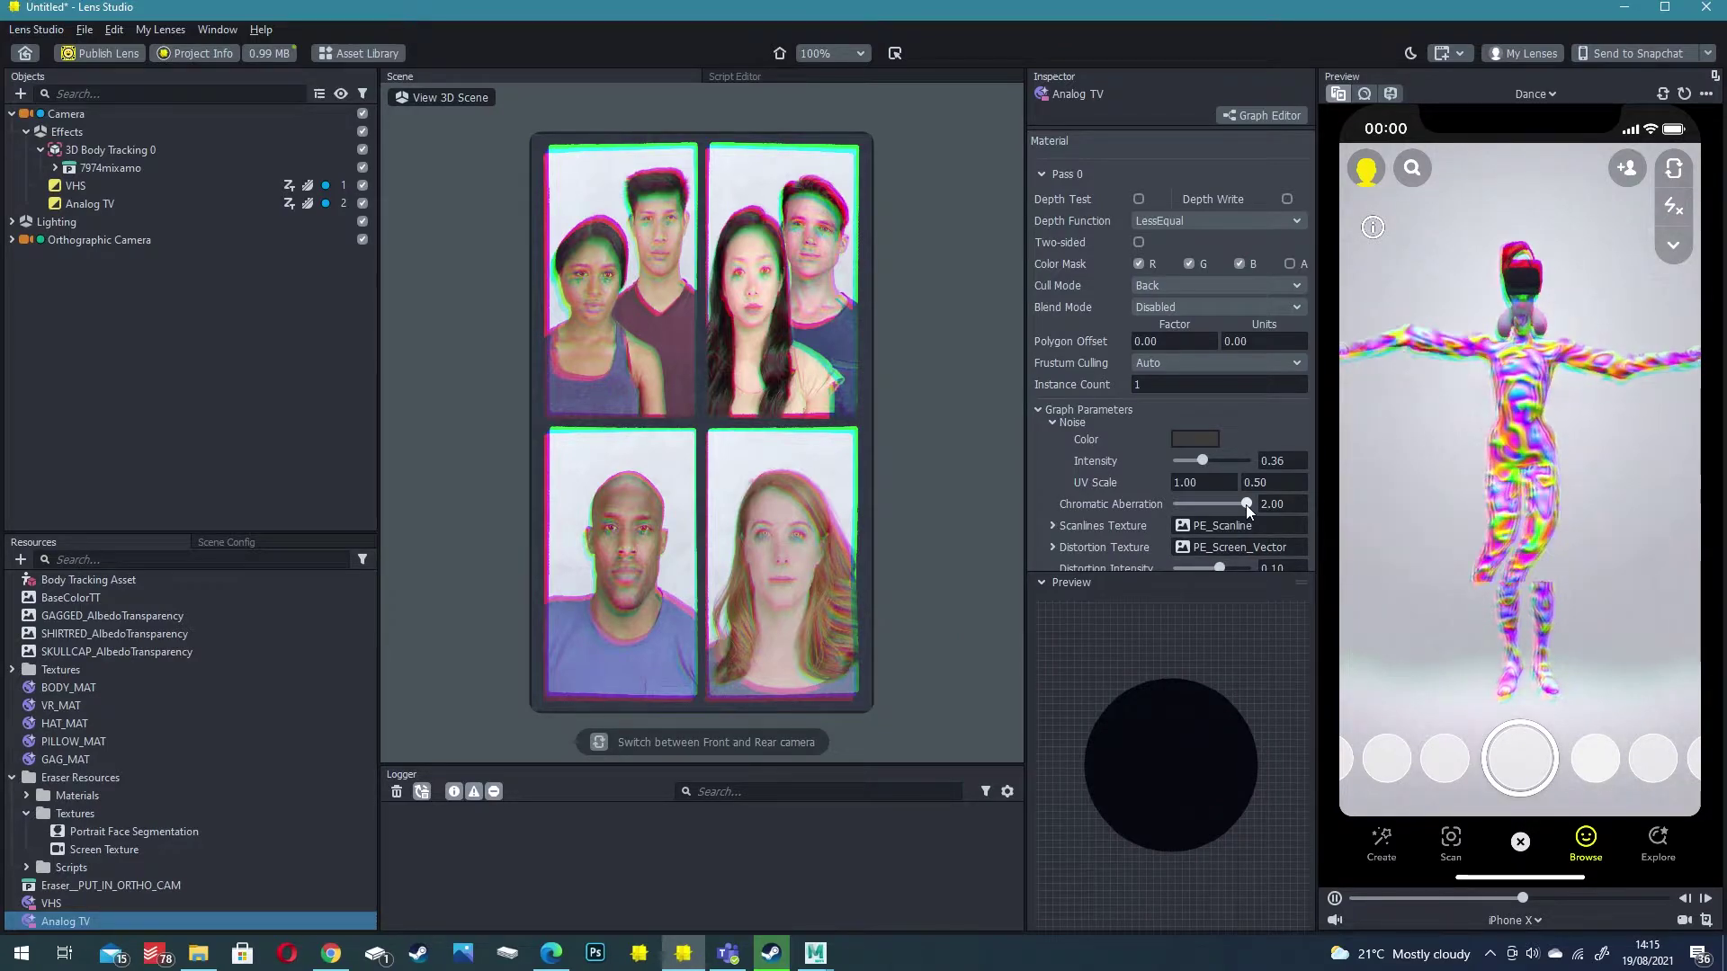
pyautogui.moveTo(1245, 504); pyautogui.dragTo(1188, 504)
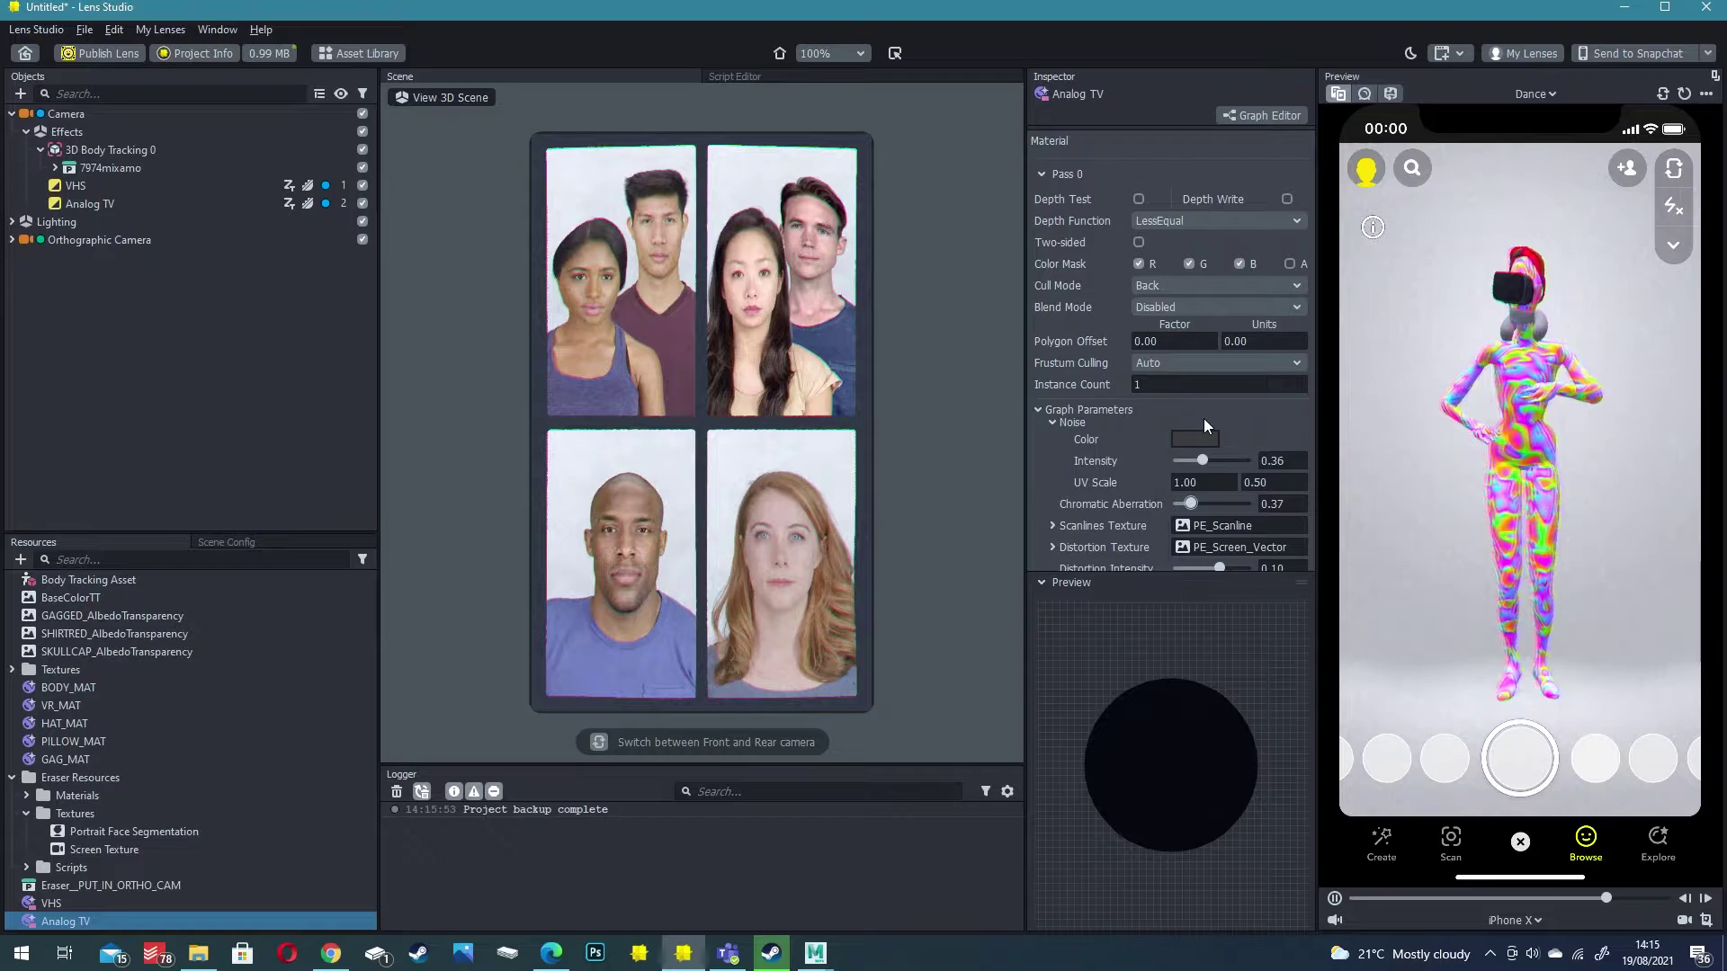
pyautogui.moveTo(1207, 460)
pyautogui.mouseDown()
pyautogui.moveTo(1249, 464)
pyautogui.moveTo(1223, 464)
pyautogui.mouseUp()
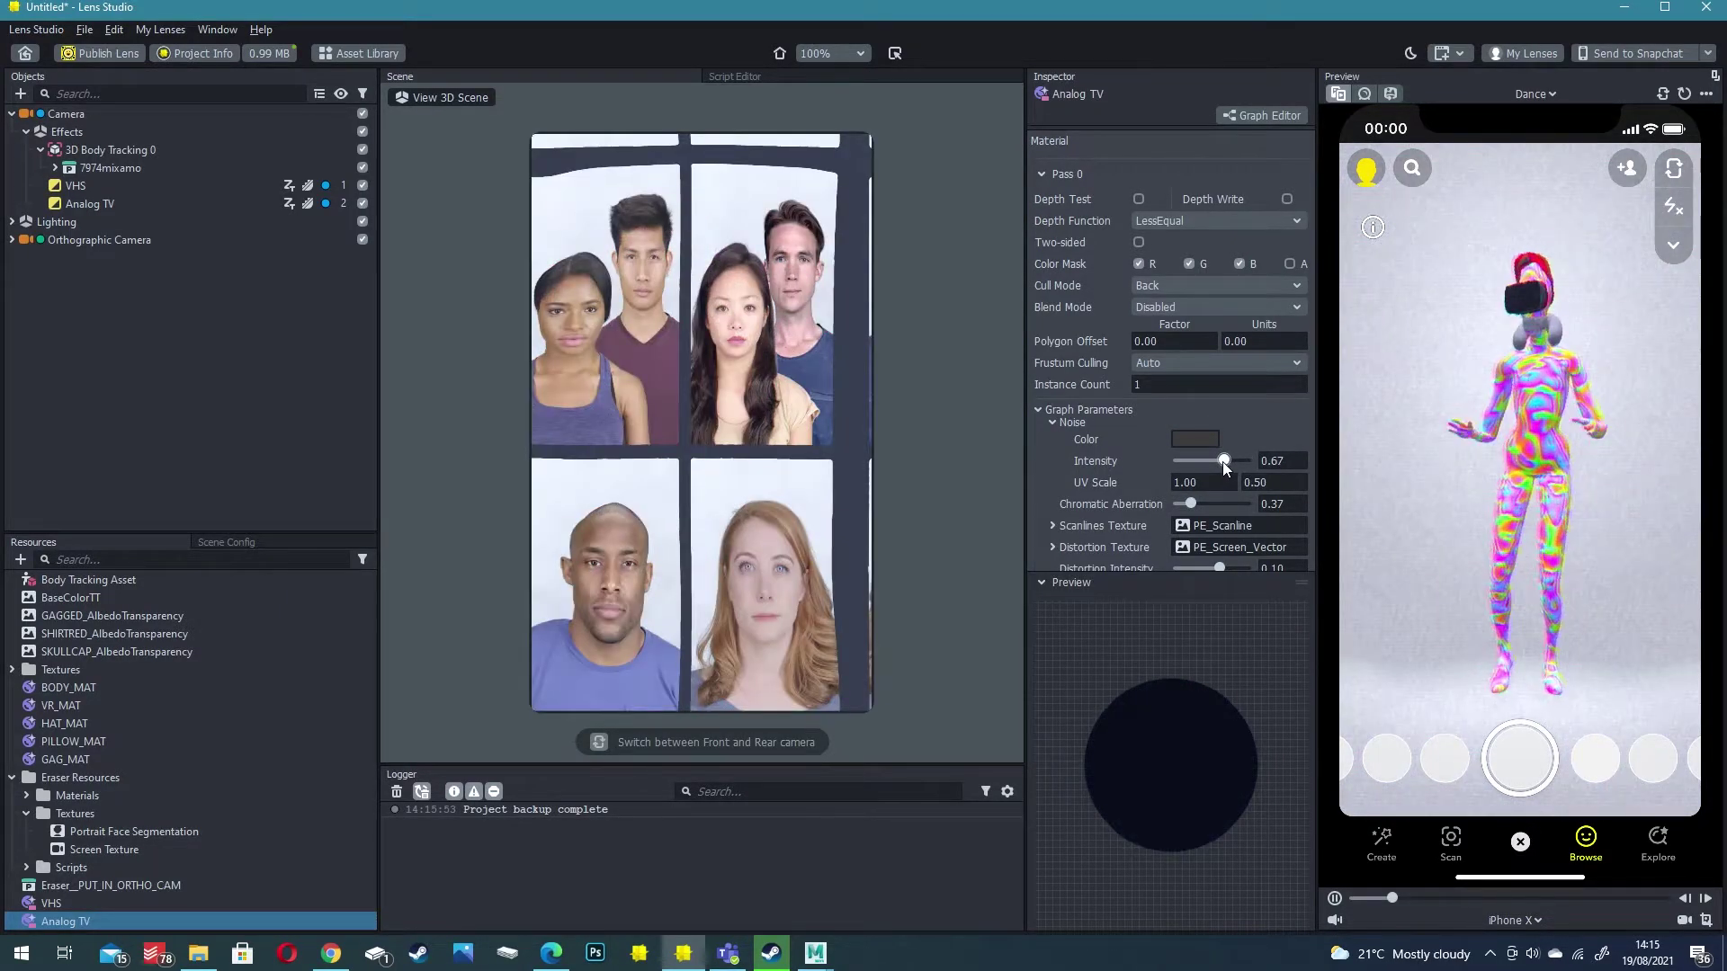
pyautogui.scroll(-1, 1189, 512)
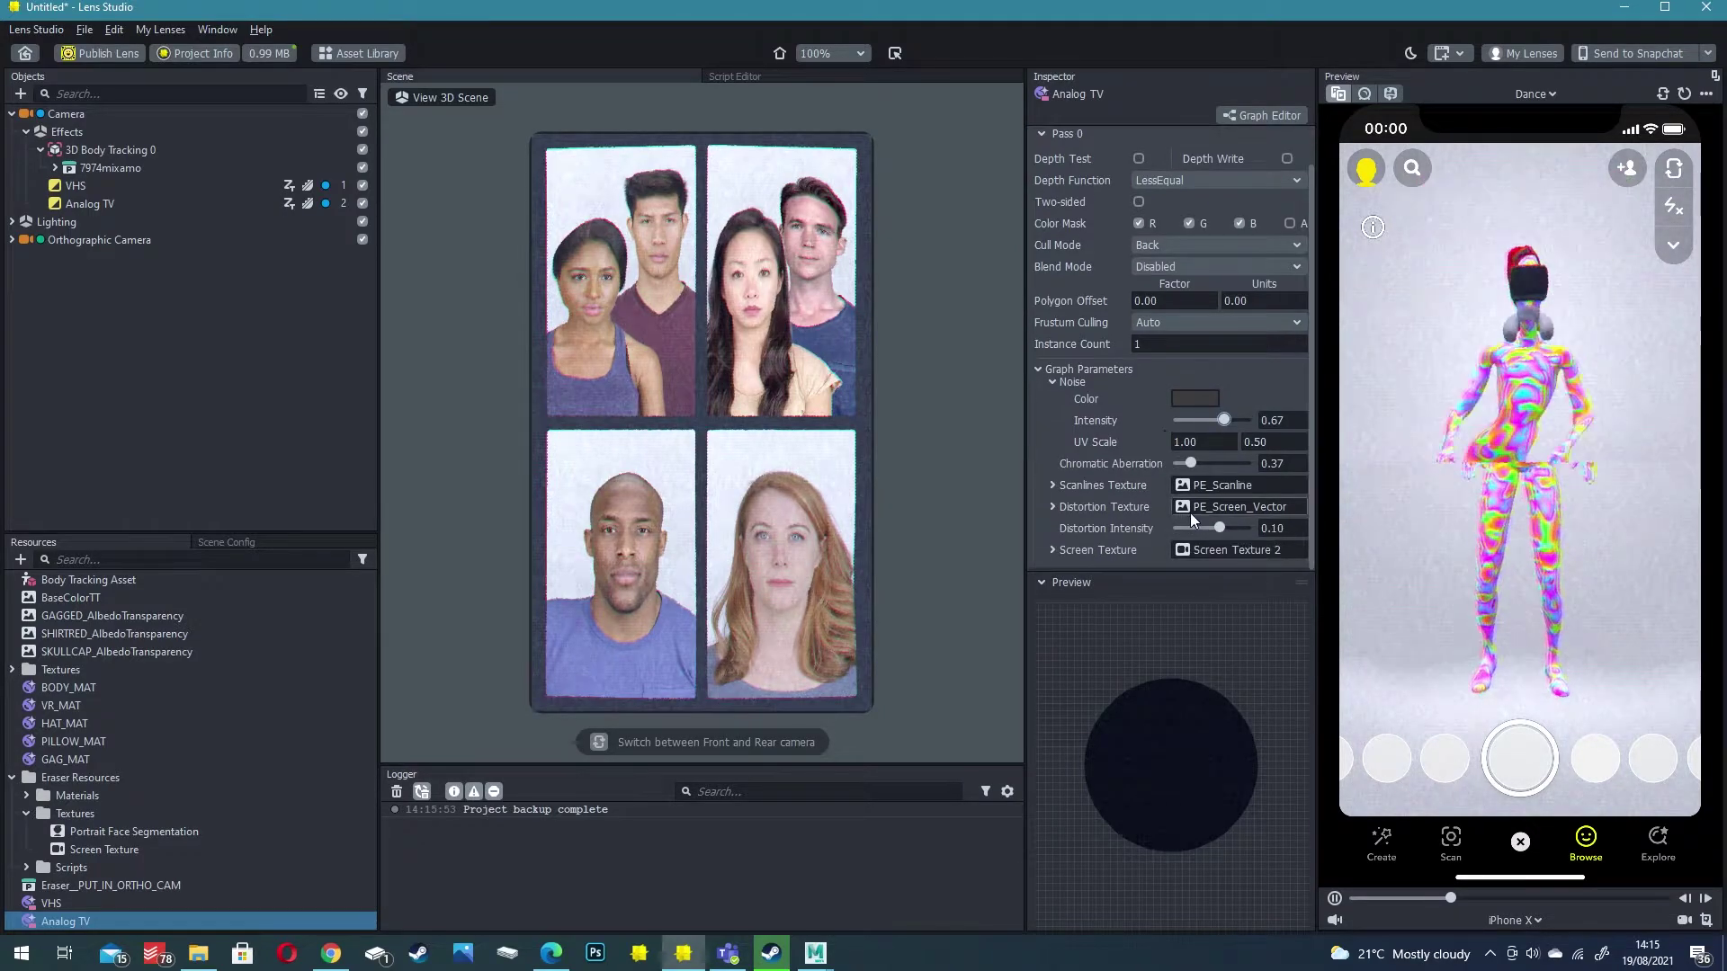
pyautogui.click(1259, 529)
# Set Analog TV Distortion Intensity to 0, select the VHS material, and browse the Post Effects add menu
pyautogui.write('0')
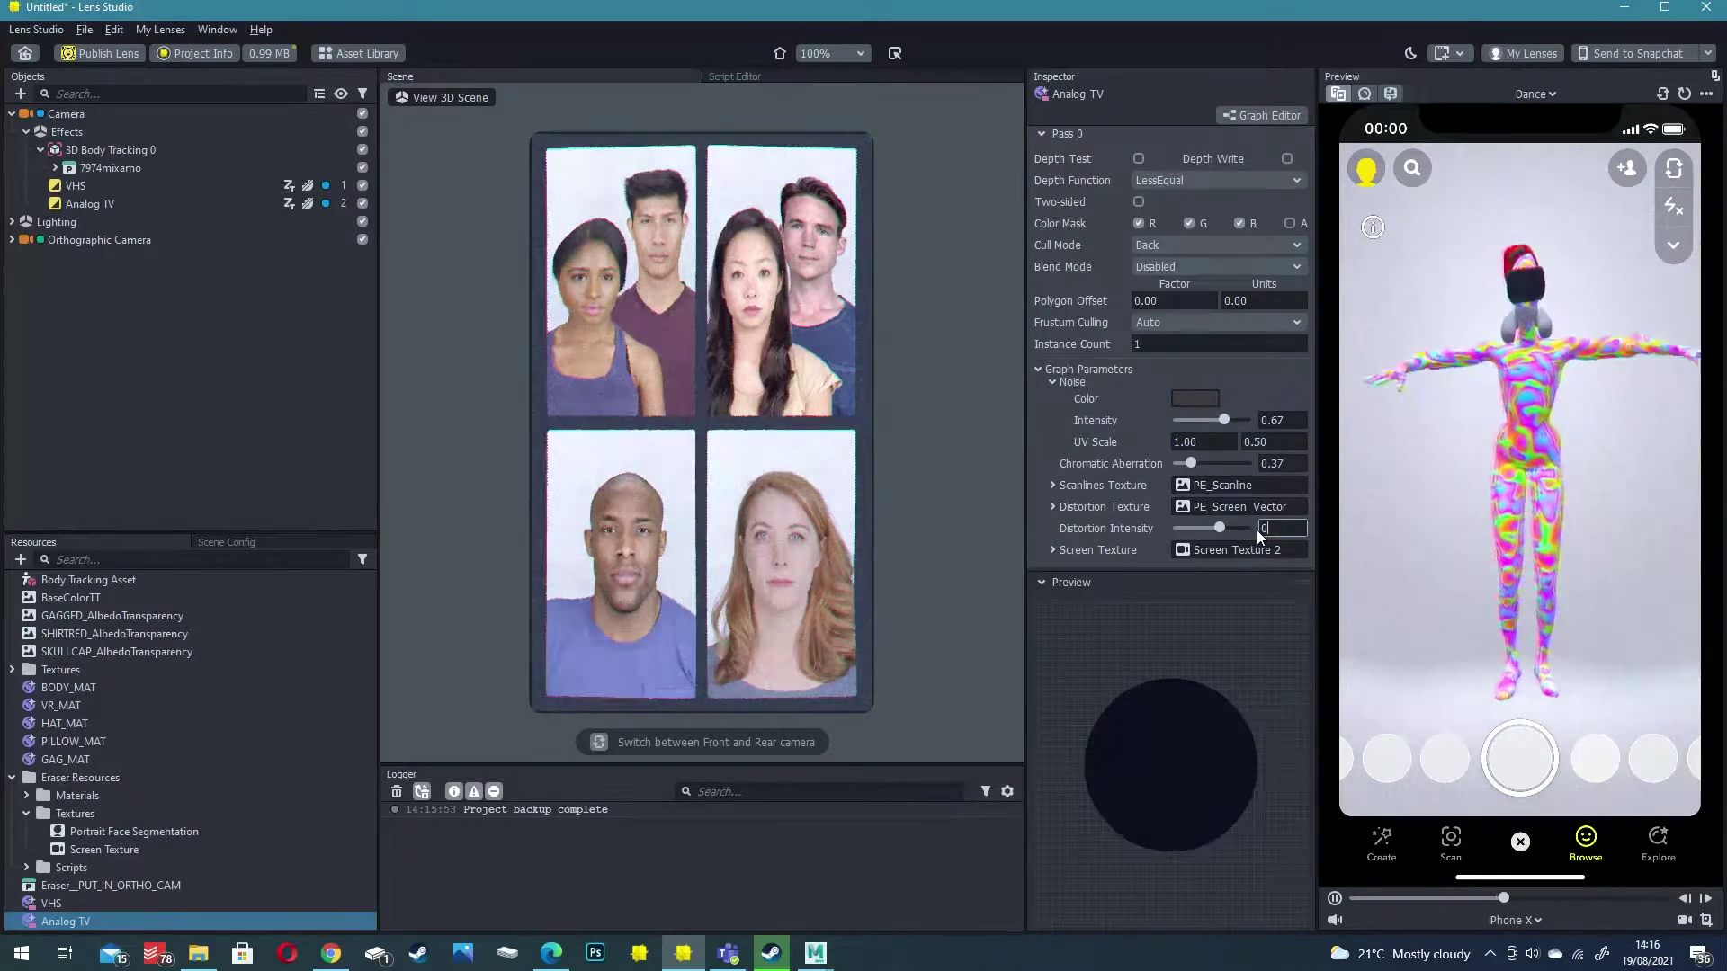
pyautogui.click(51, 903)
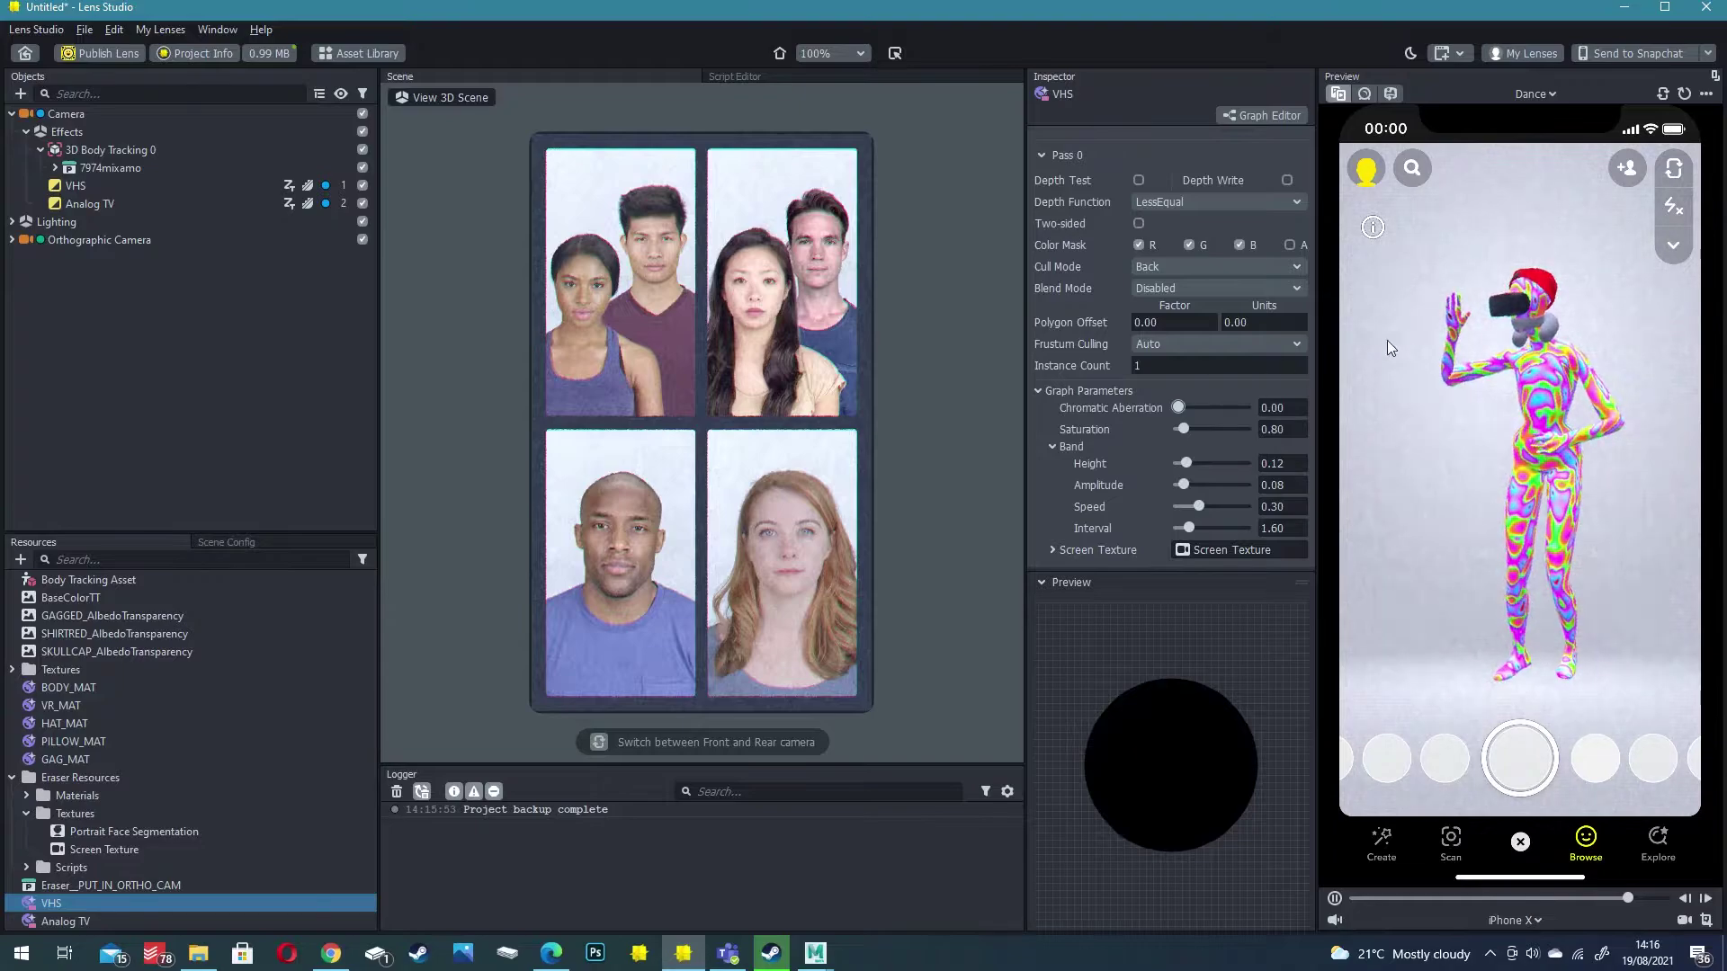
pyautogui.click(20, 93)
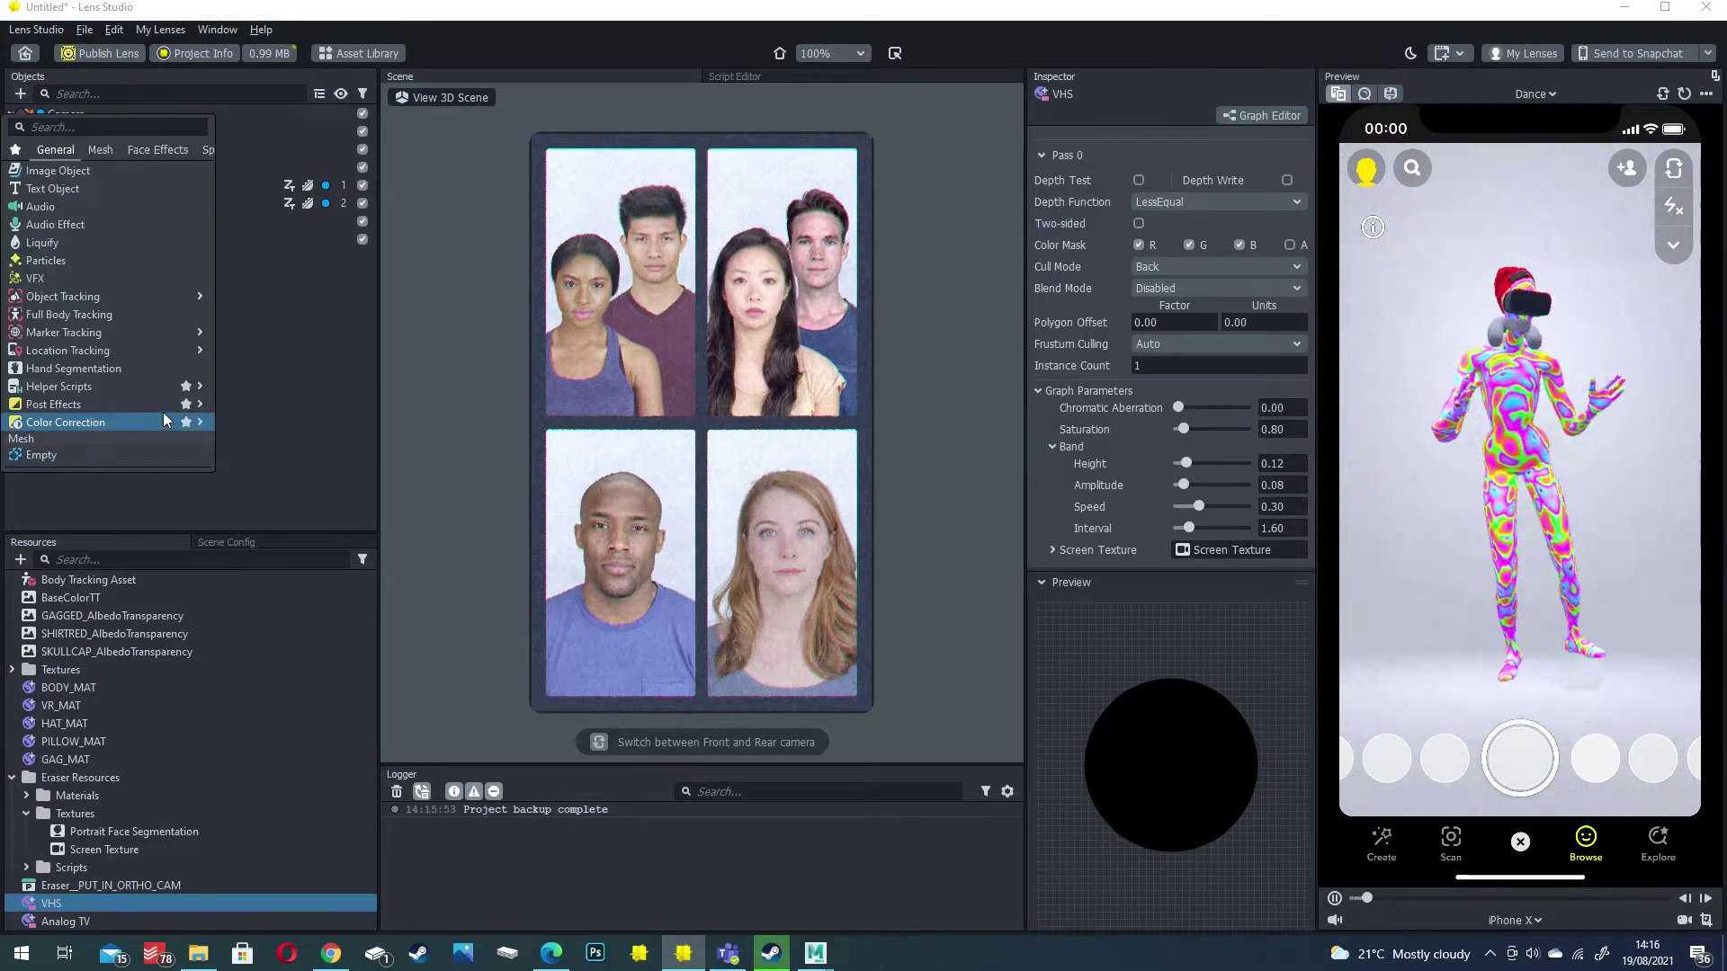
pyautogui.moveTo(133, 404)
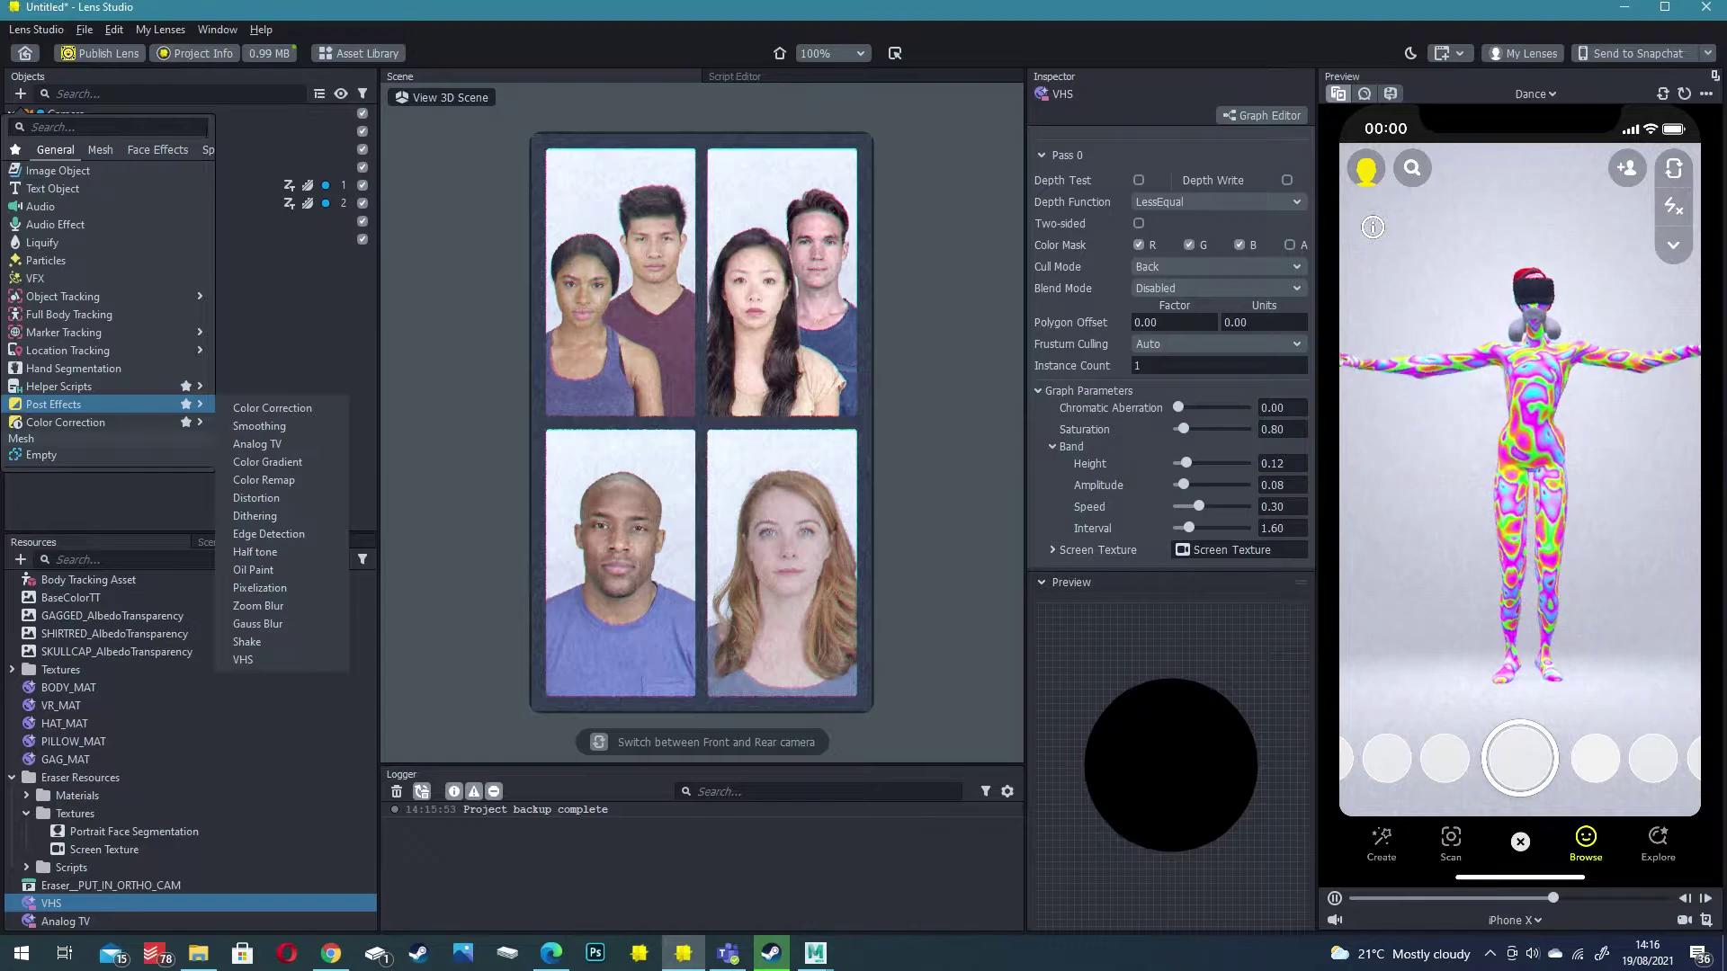
# Open the Asset Library and scroll through its Featured assets
pyautogui.click(345, 54)
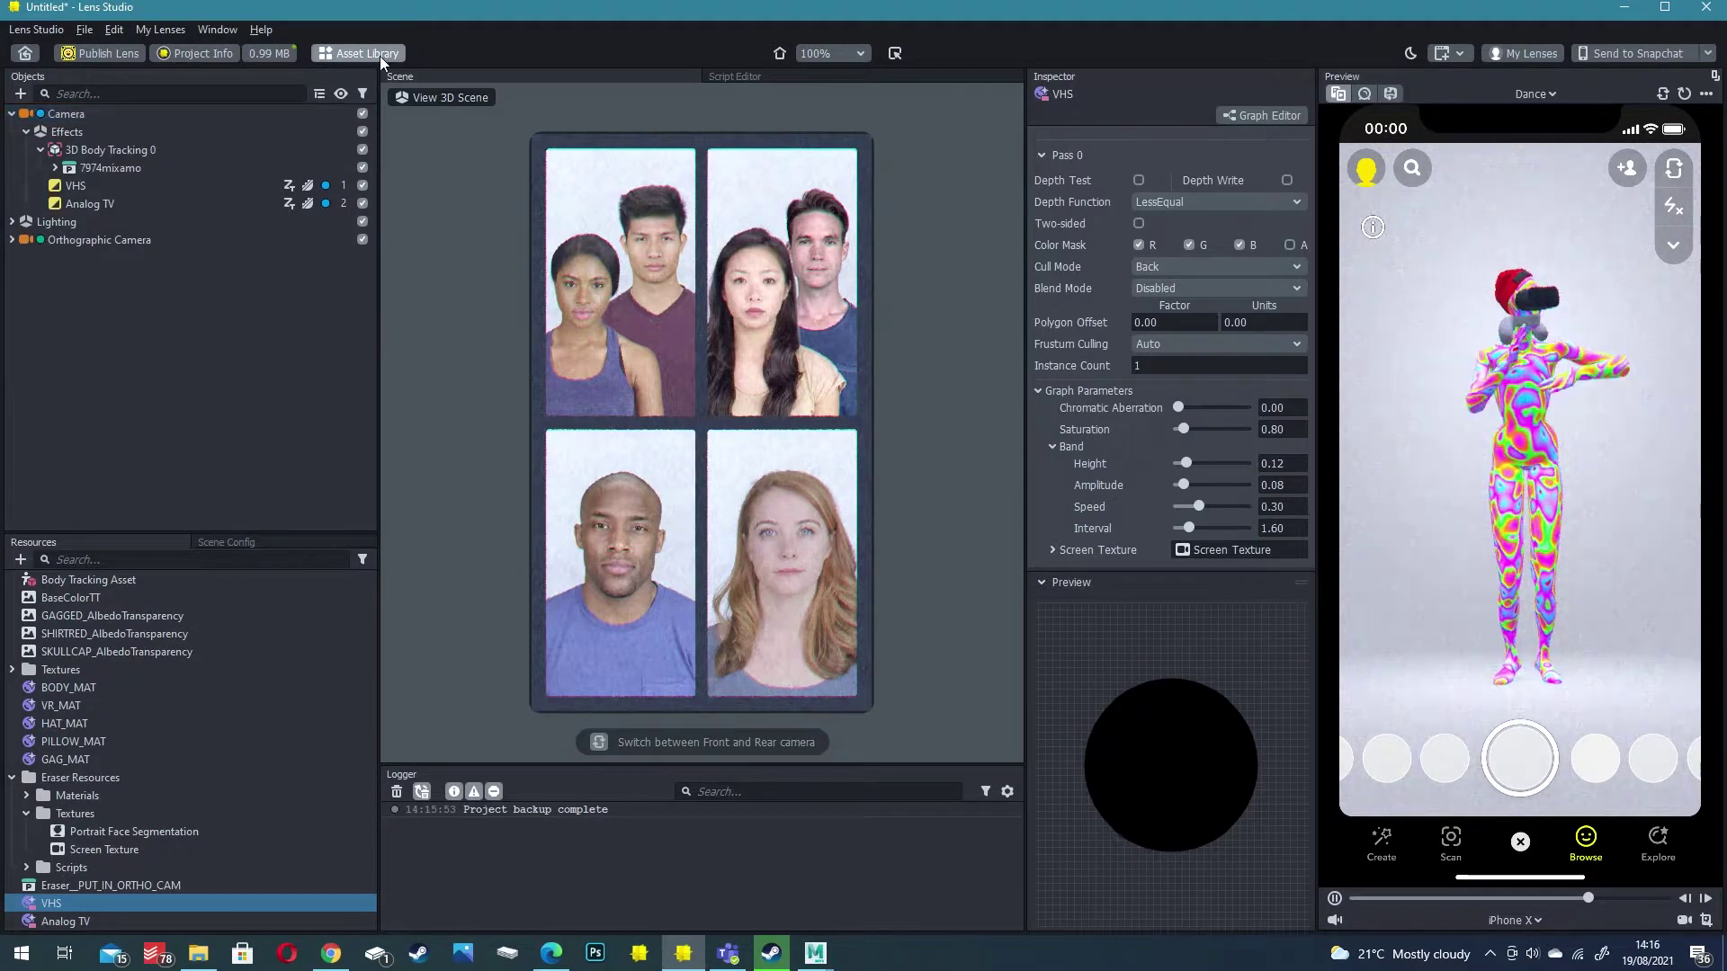
pyautogui.scroll(-3, 984, 478)
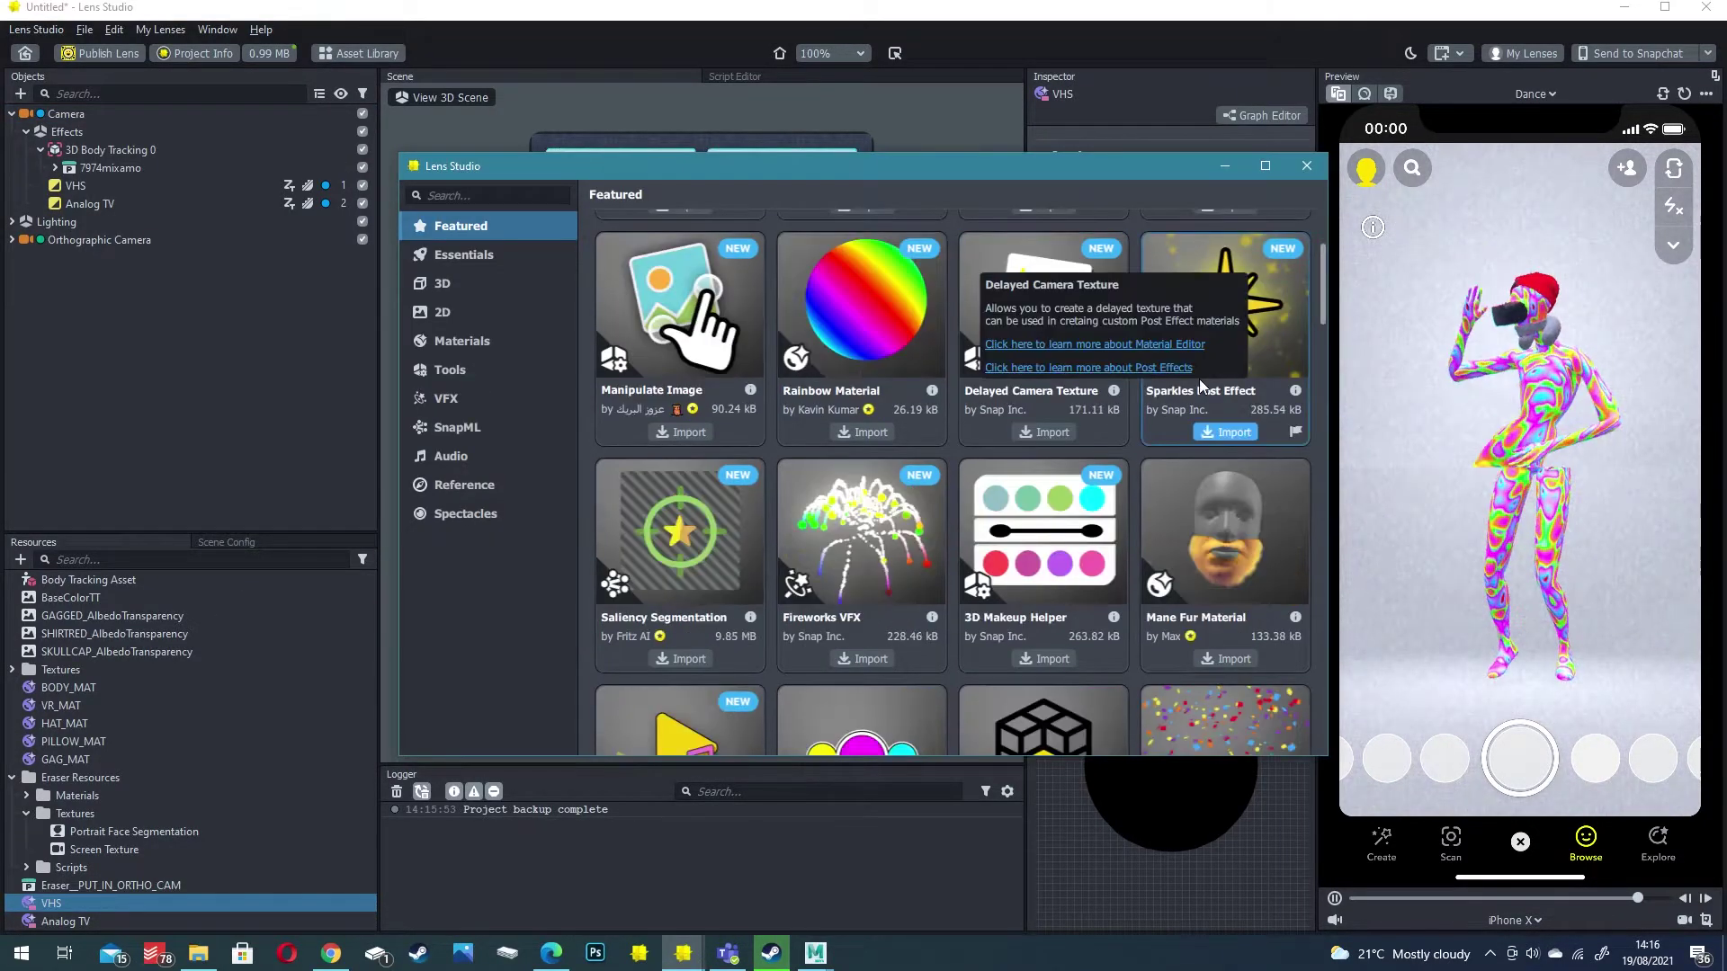
pyautogui.scroll(-10, 989, 414)
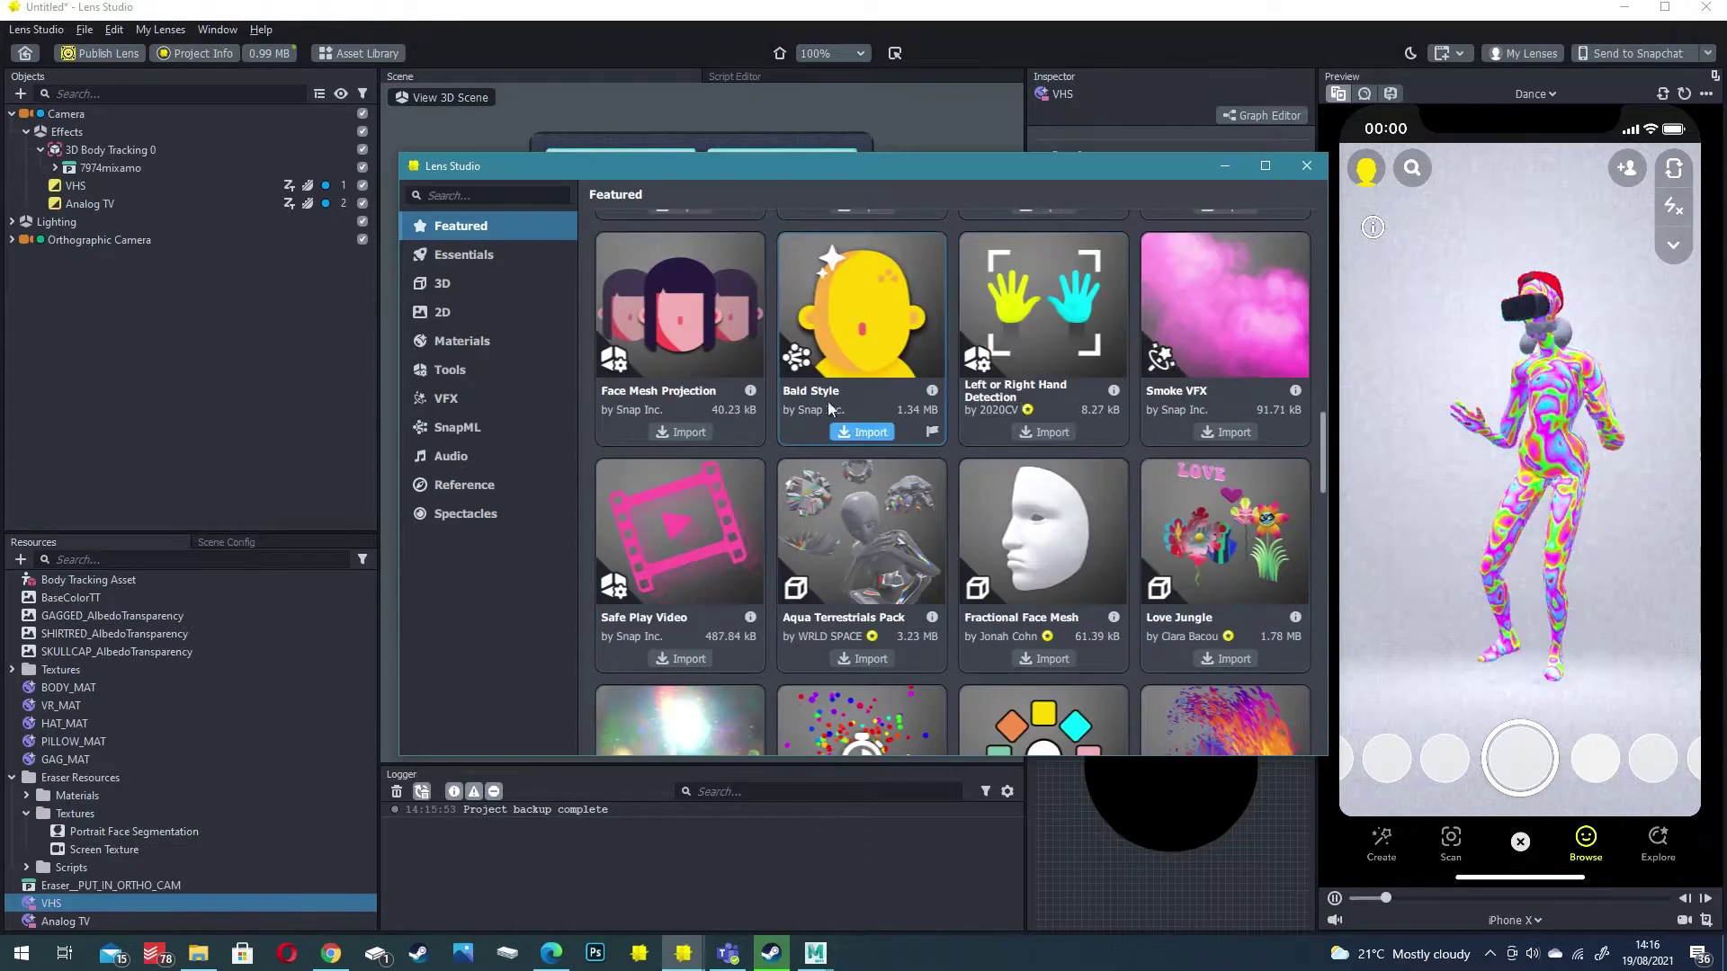
# Close the Asset Library, then look over the Send to Snapchat options and dismiss them
pyautogui.click(1307, 166)
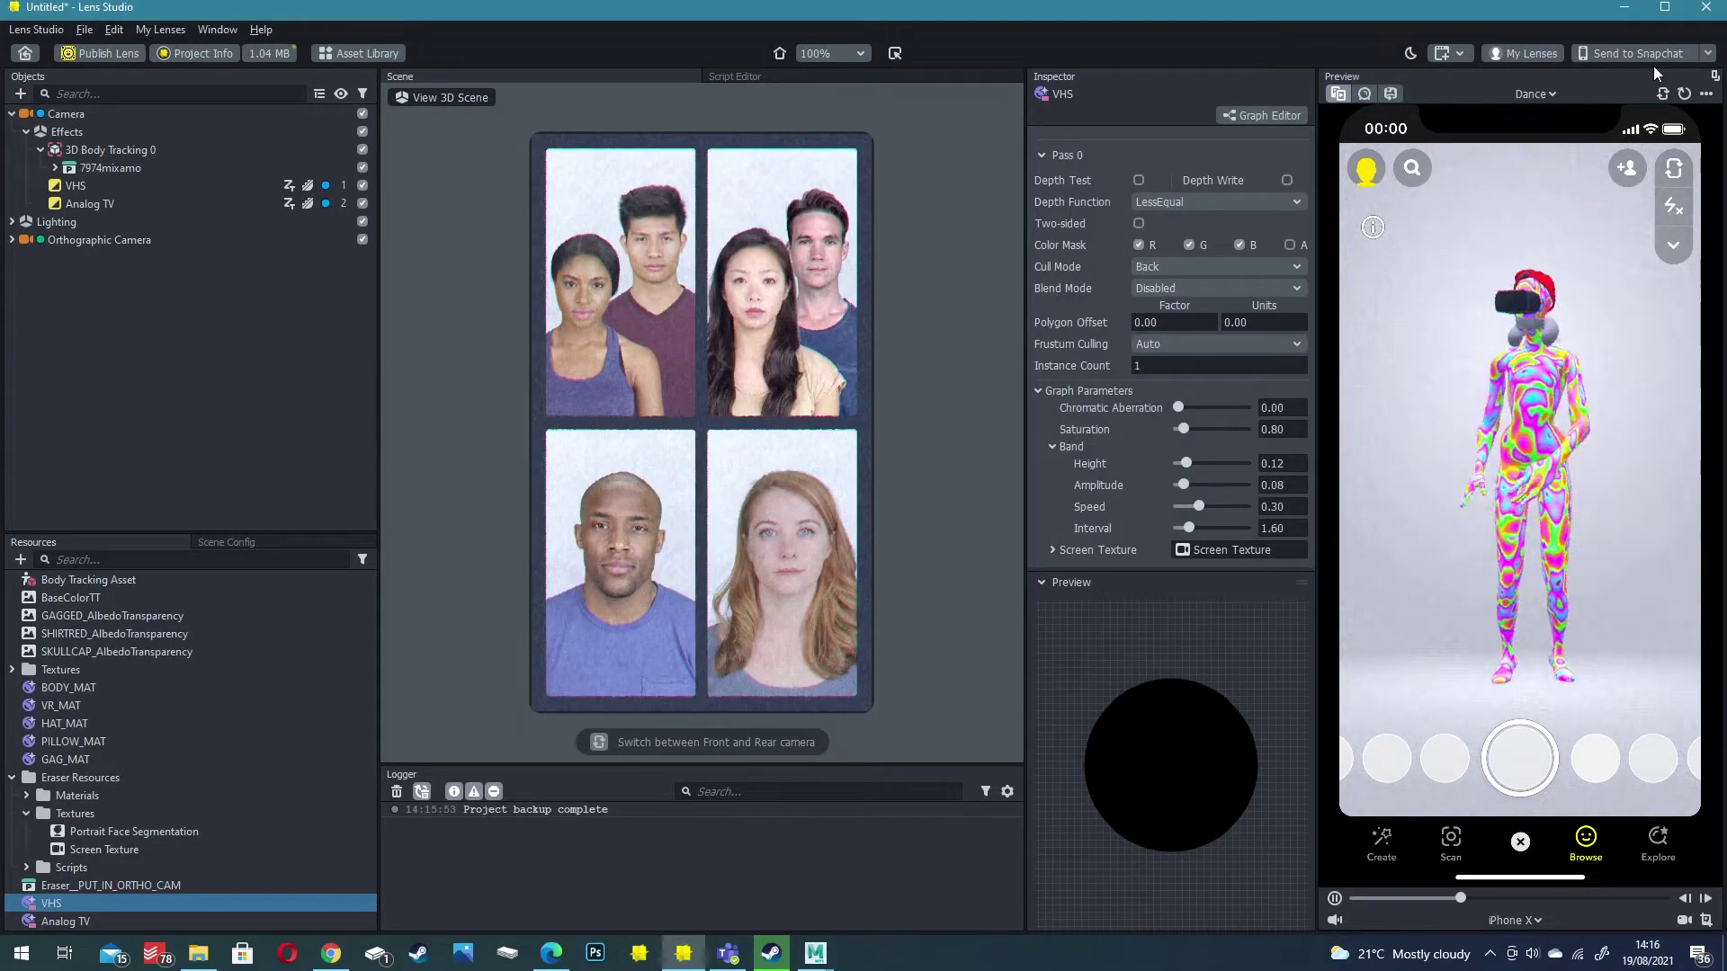
pyautogui.click(1708, 56)
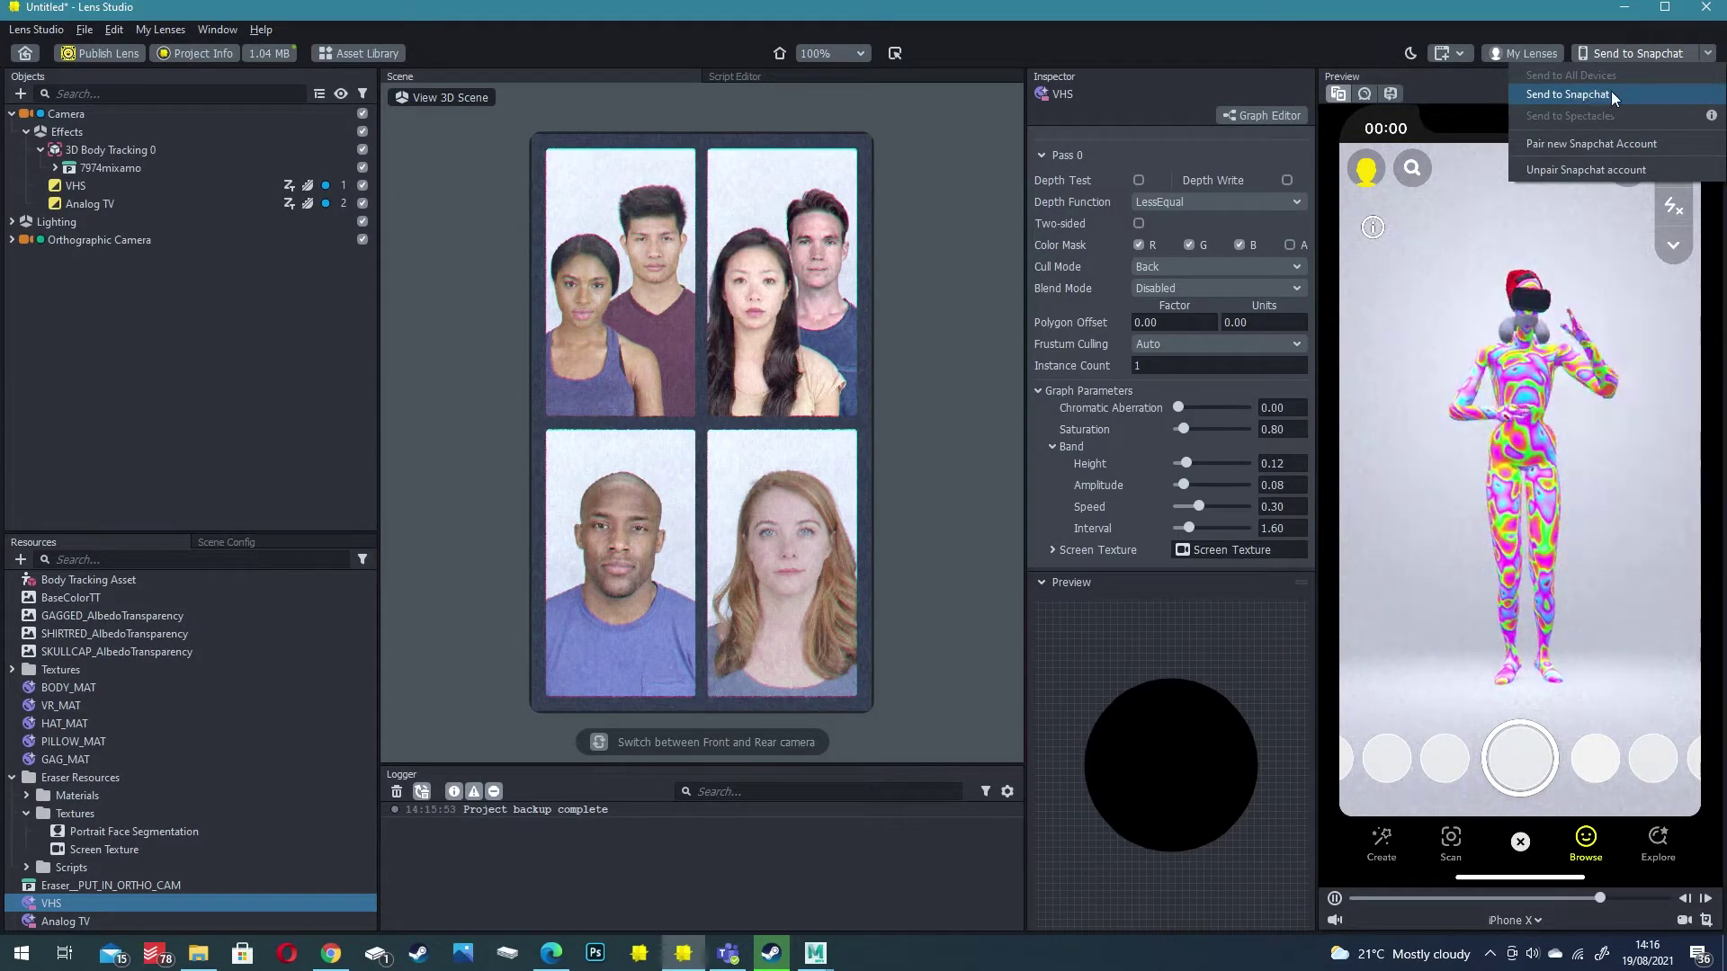
pyautogui.click(1581, 15)
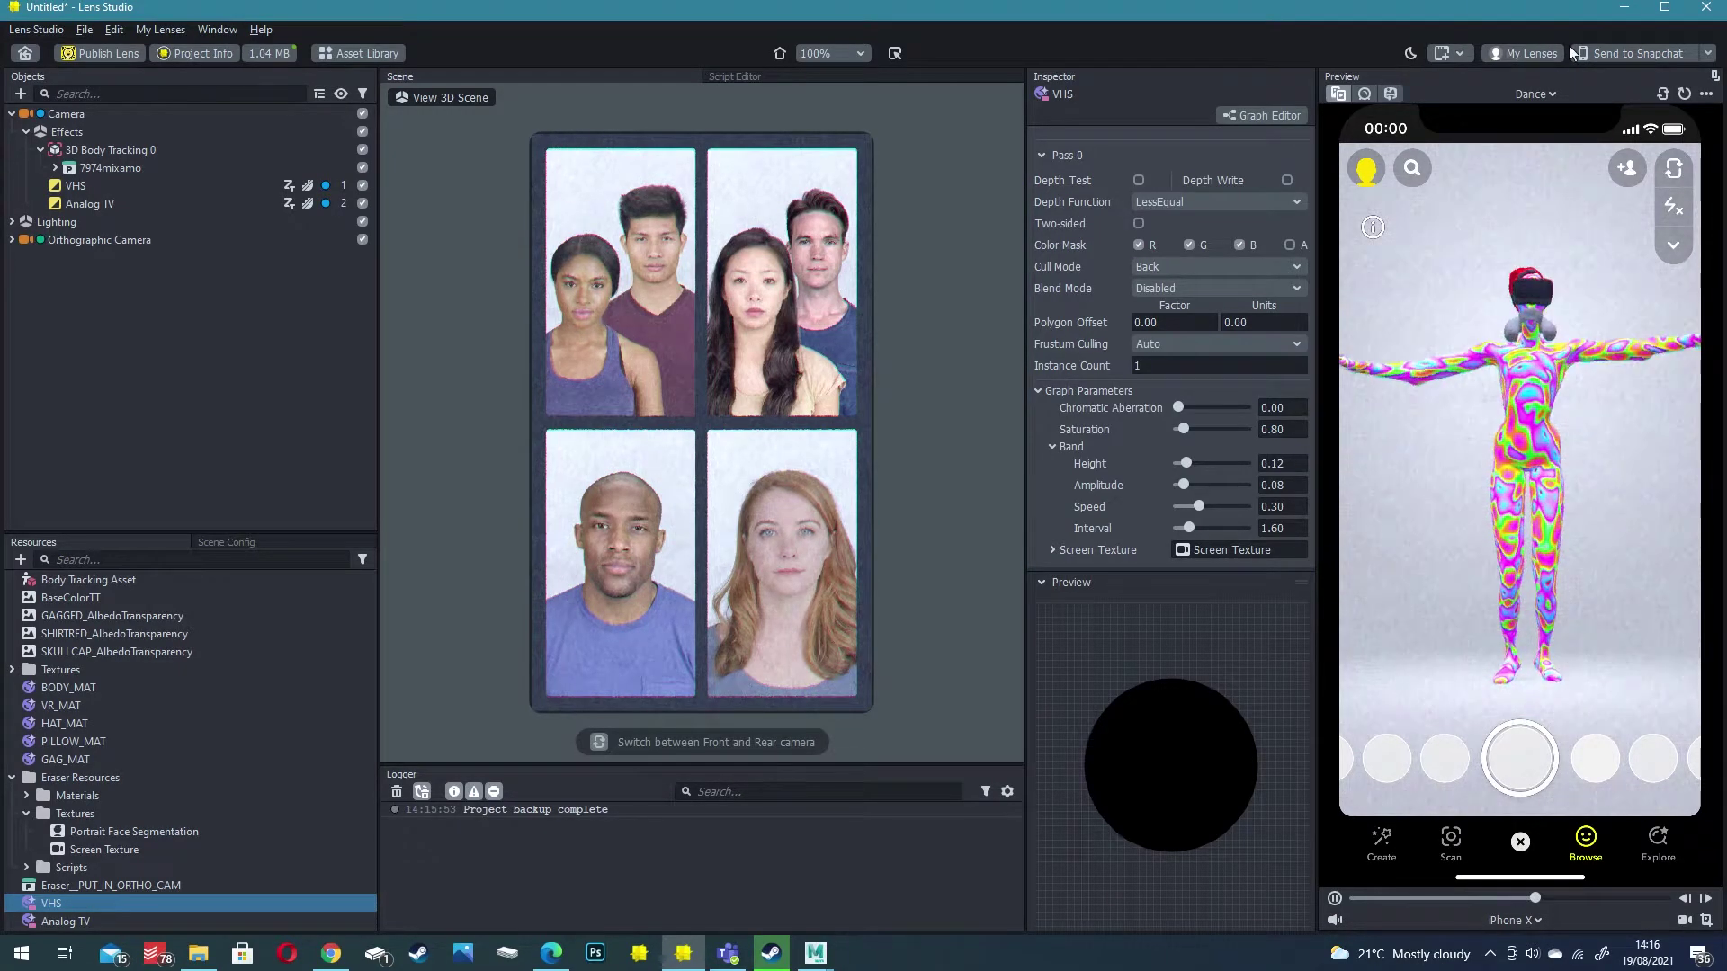
# Rename the lens from Untitled to VOID DANCE and apply the full-body dancer shot as its preview
pyautogui.click(1496, 54)
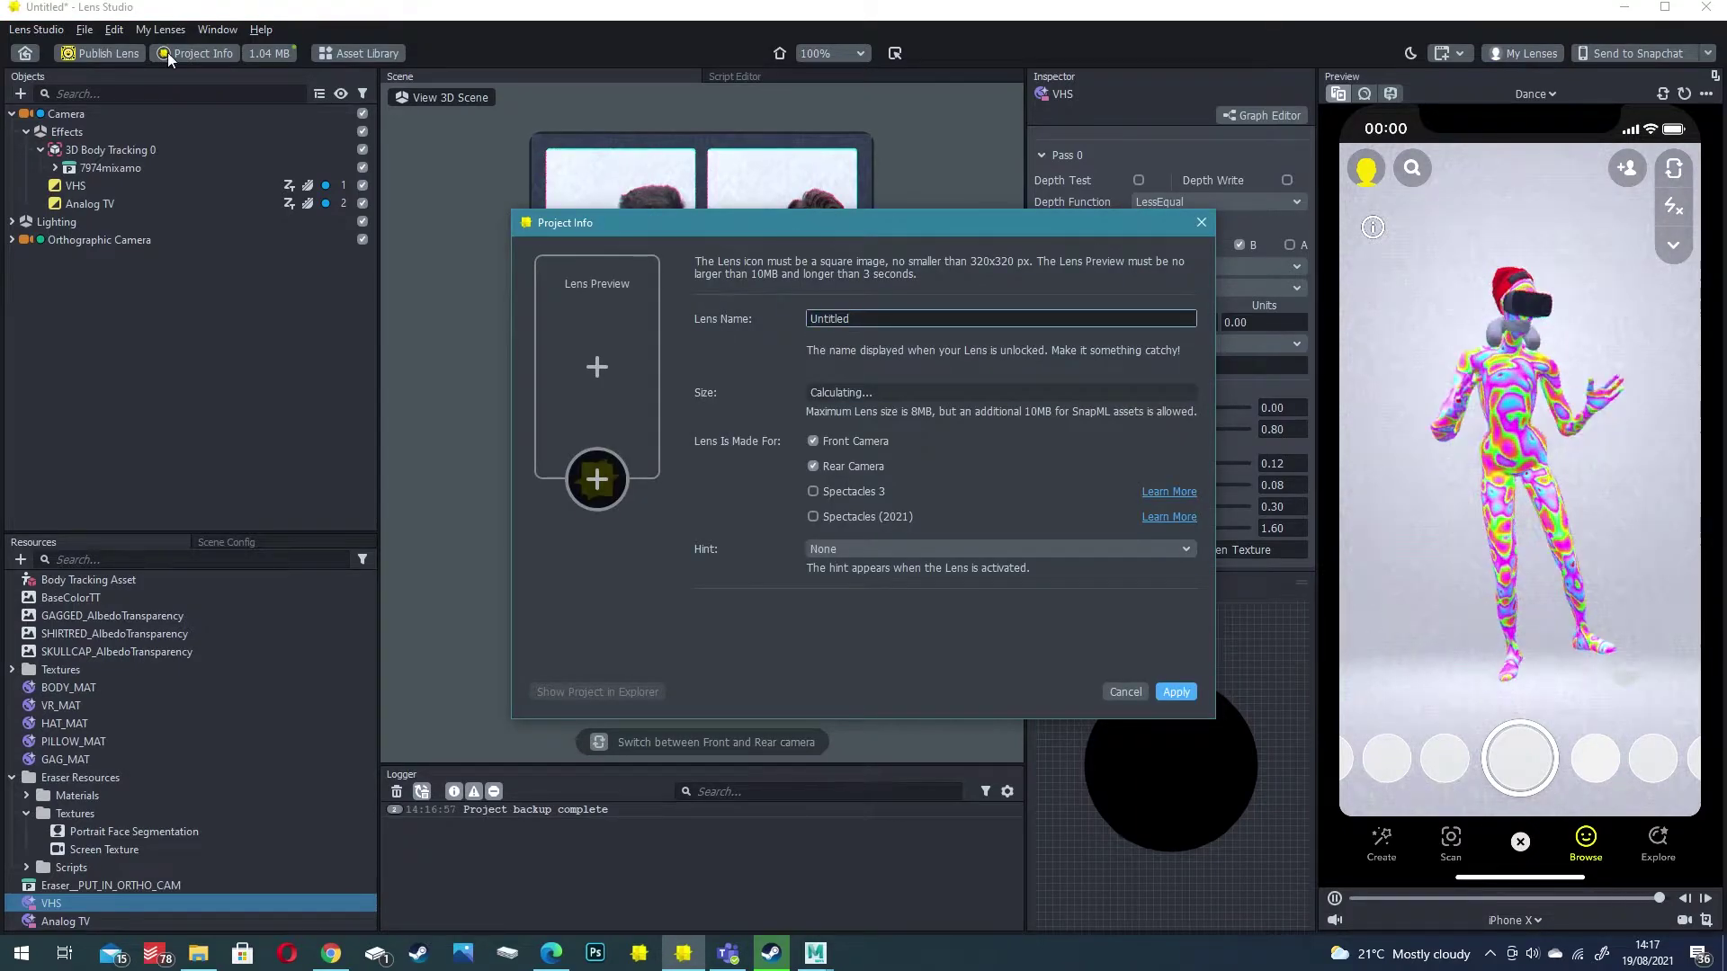
pyautogui.hotkey('ctrl', 'a')
pyautogui.write('VOID DANCE')
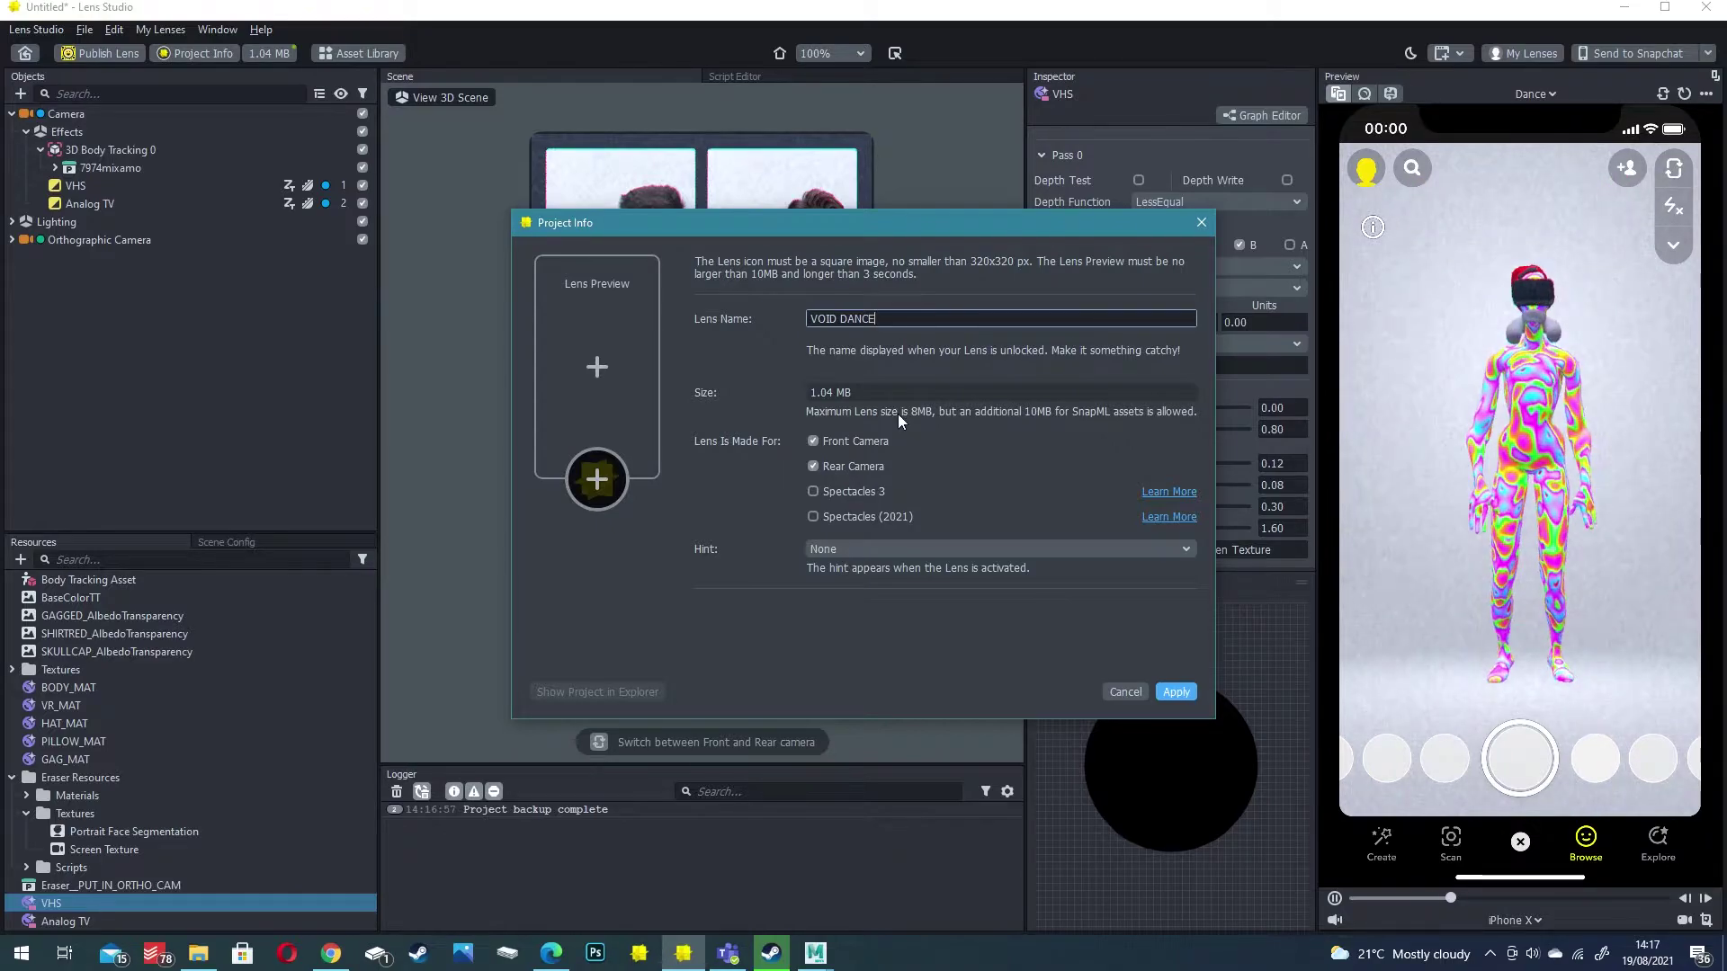
pyautogui.click(597, 377)
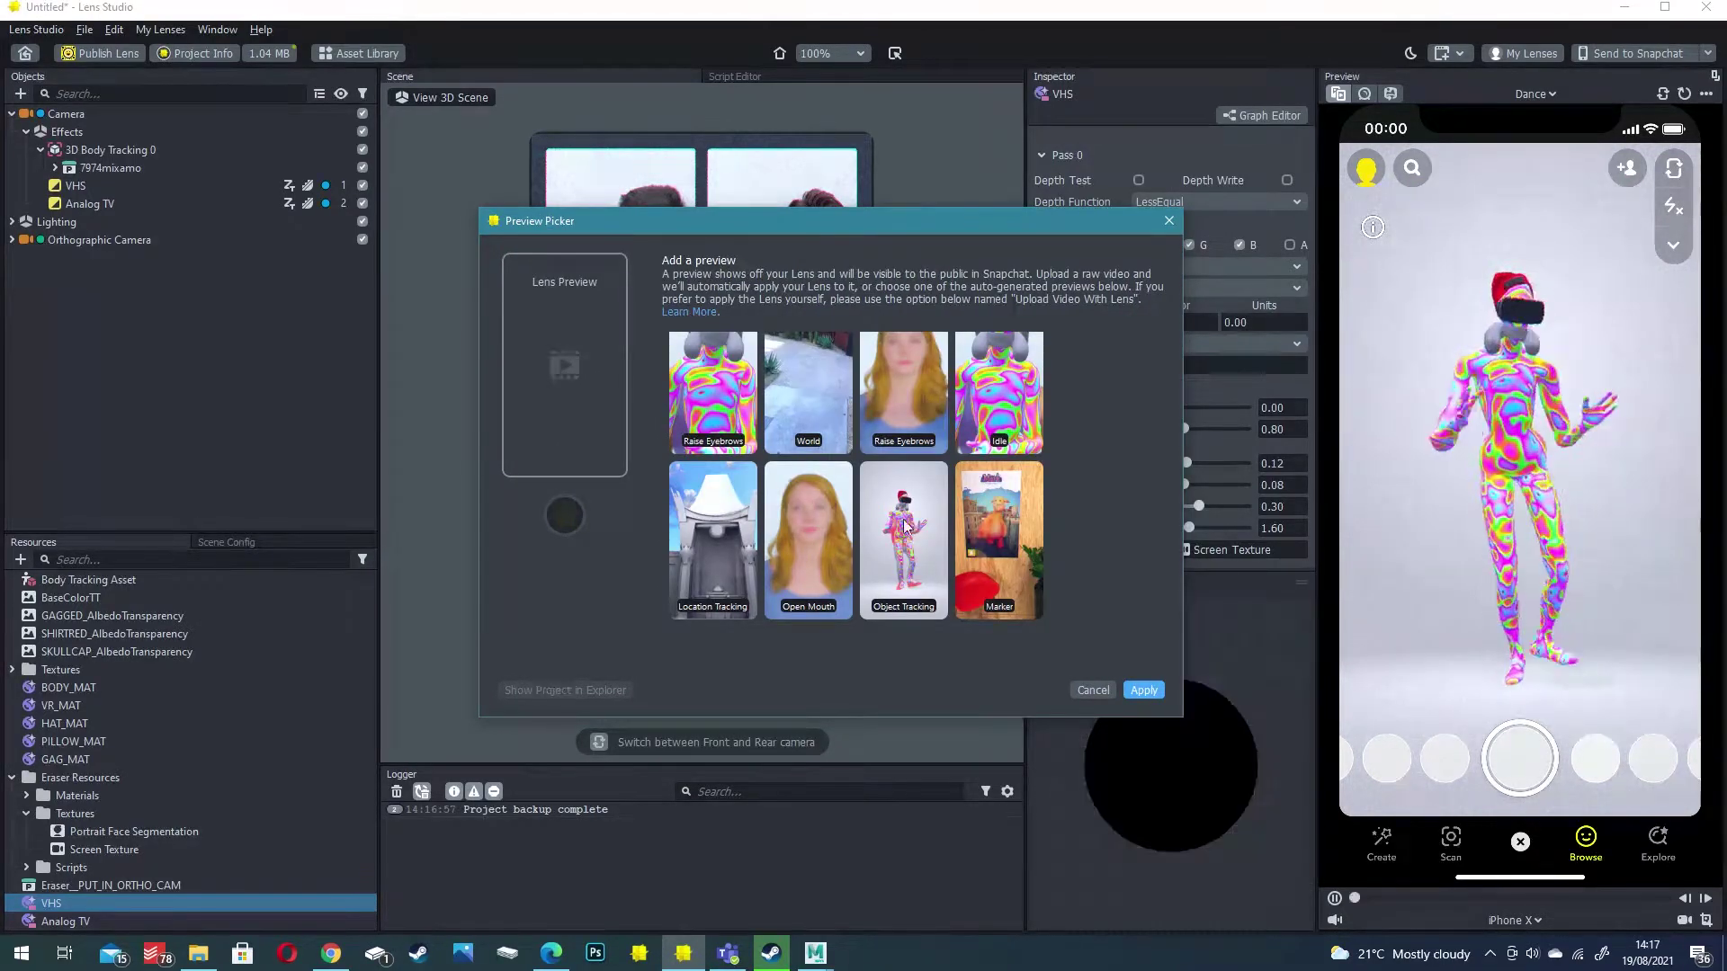
pyautogui.click(890, 439)
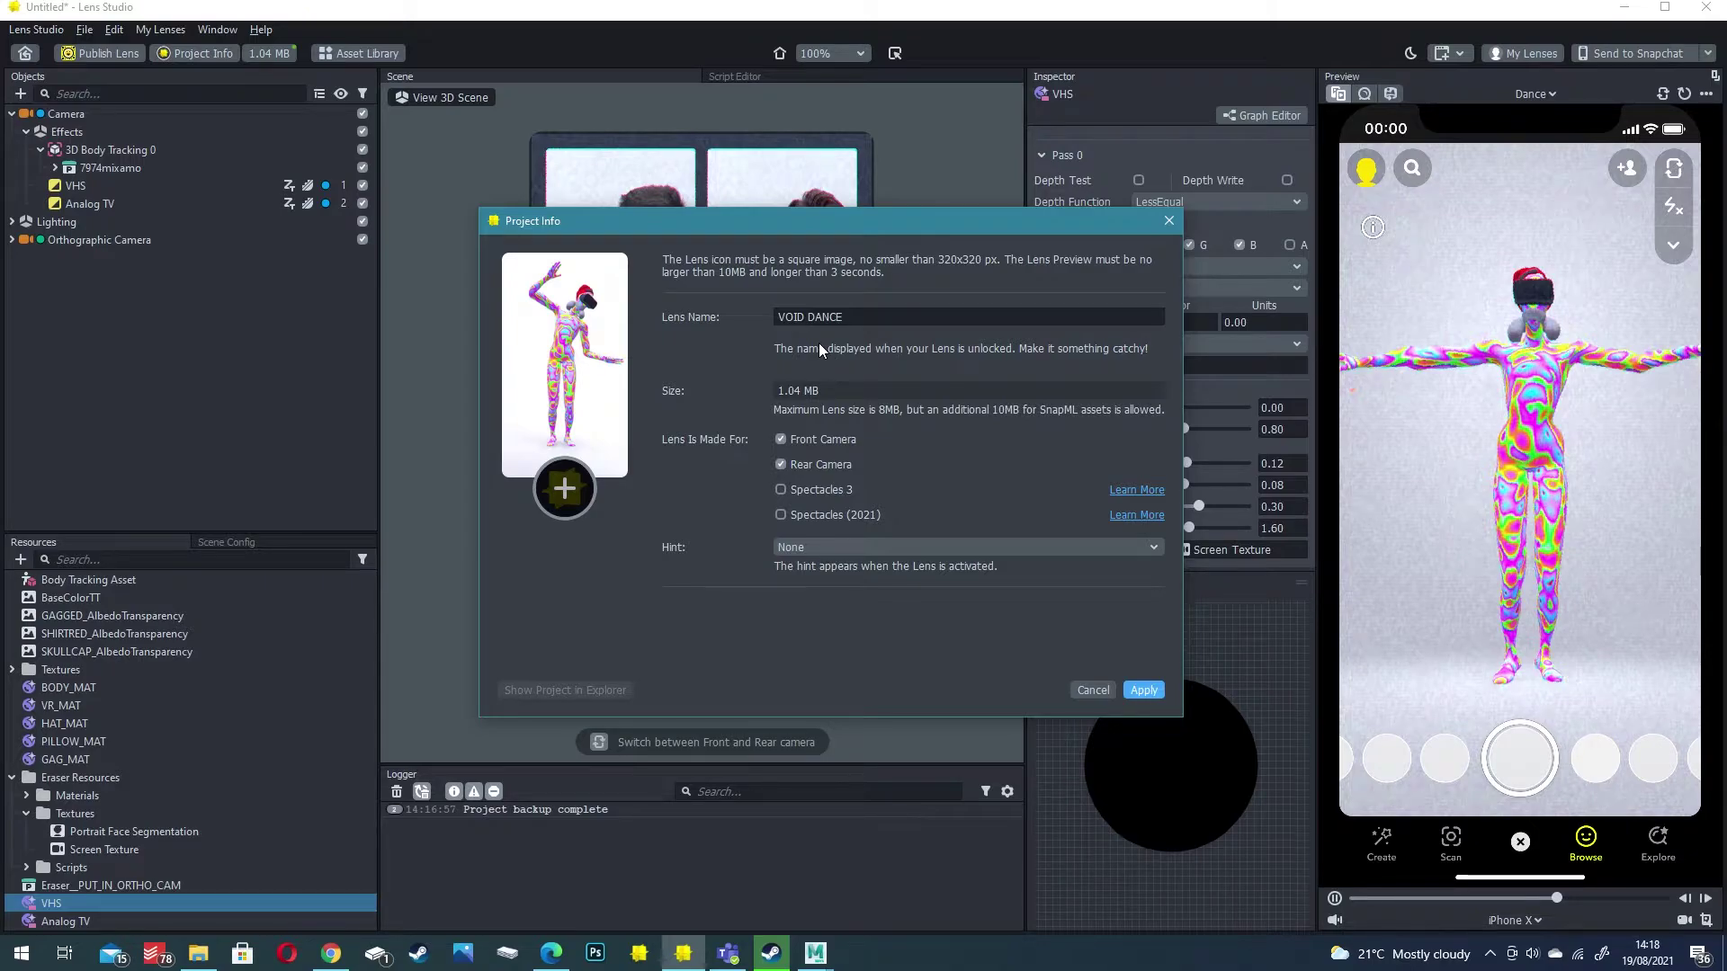
pyautogui.press('Return')
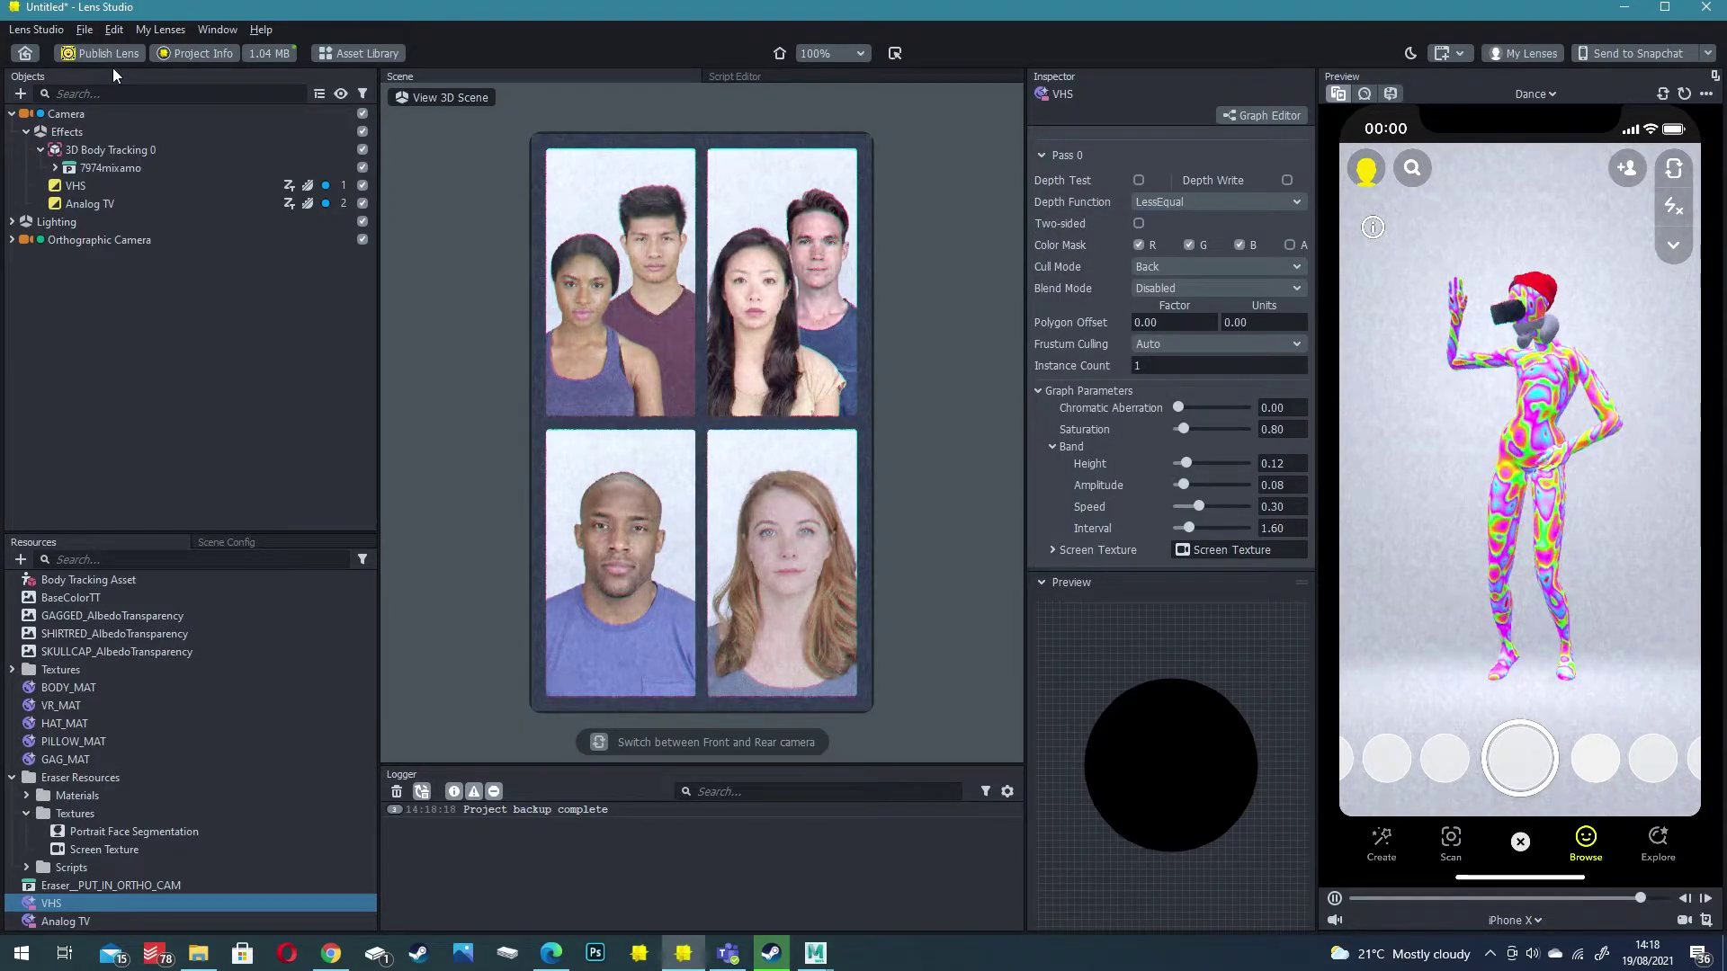
# Begin publishing VOID DANCE as a new Community Lens, keeping its visibility Public
pyautogui.click(109, 58)
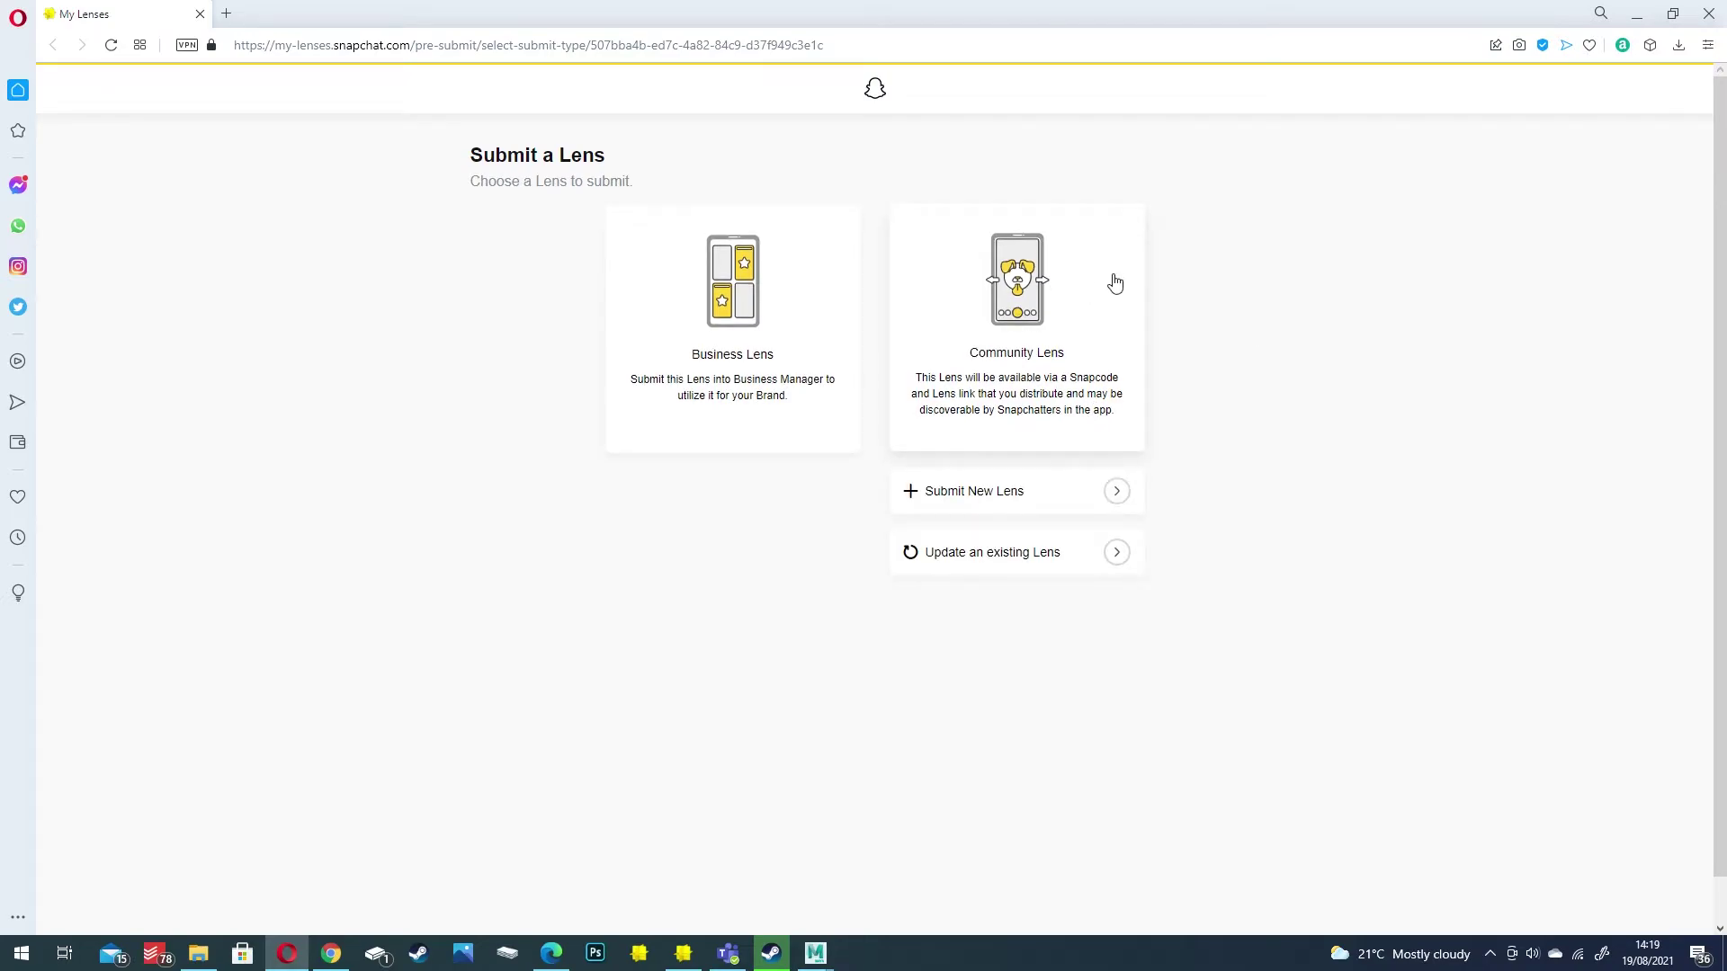
pyautogui.click(1048, 490)
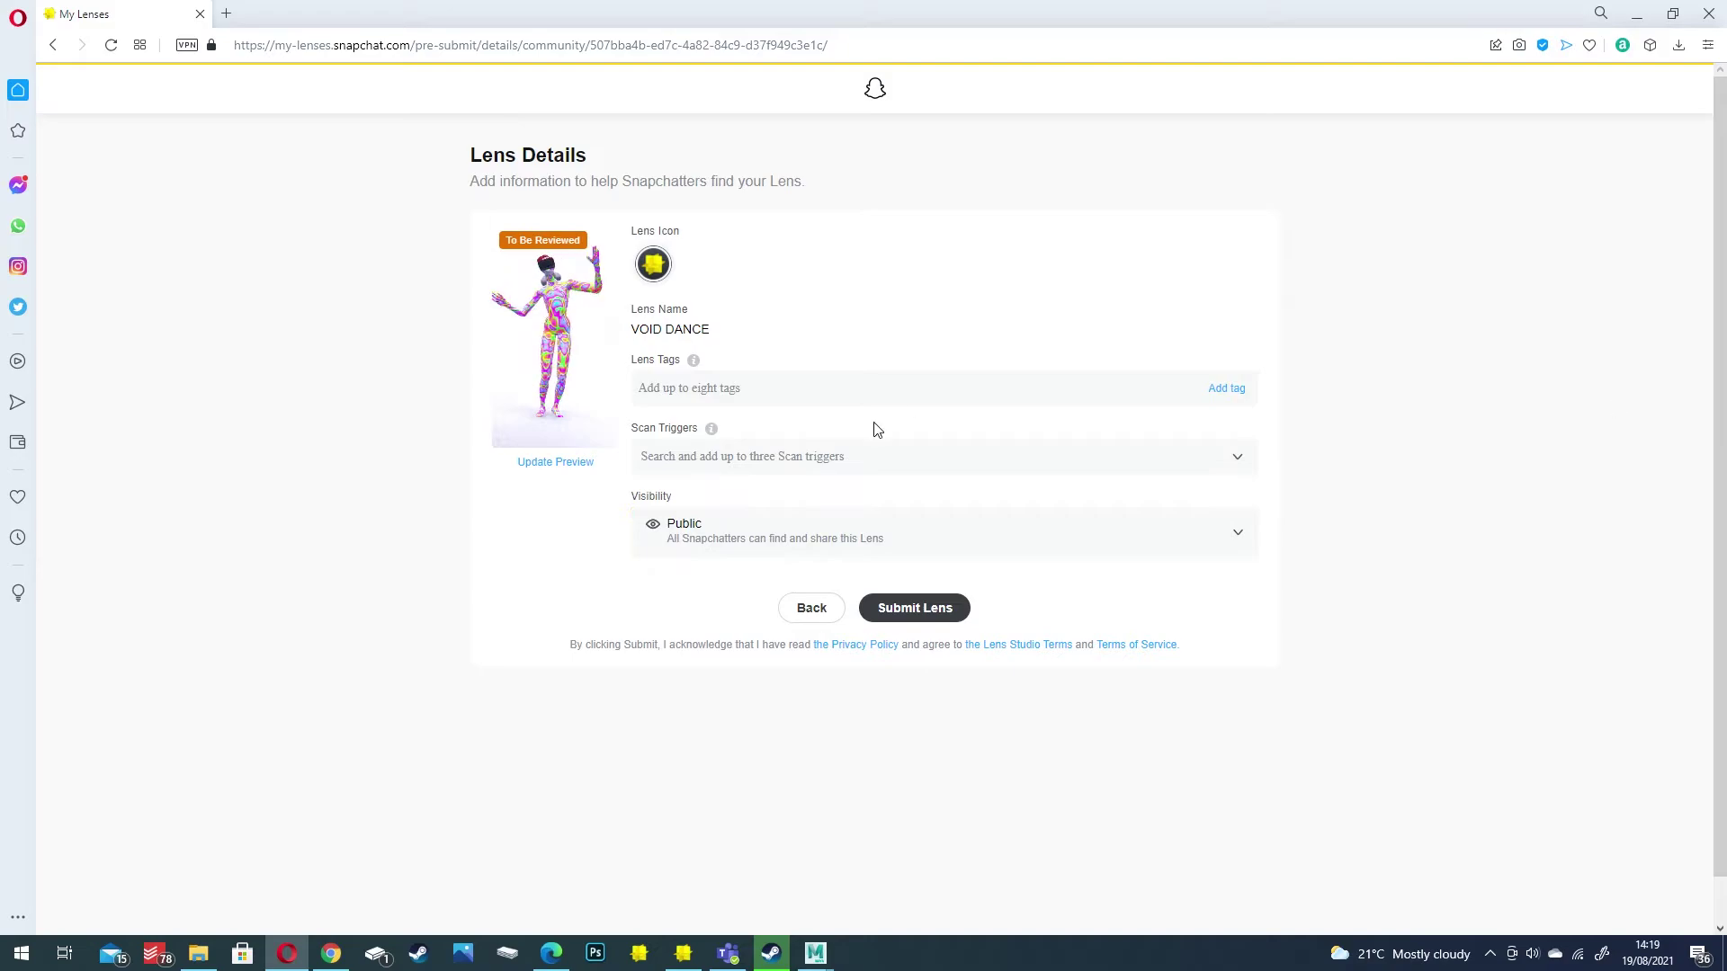
pyautogui.click(892, 546)
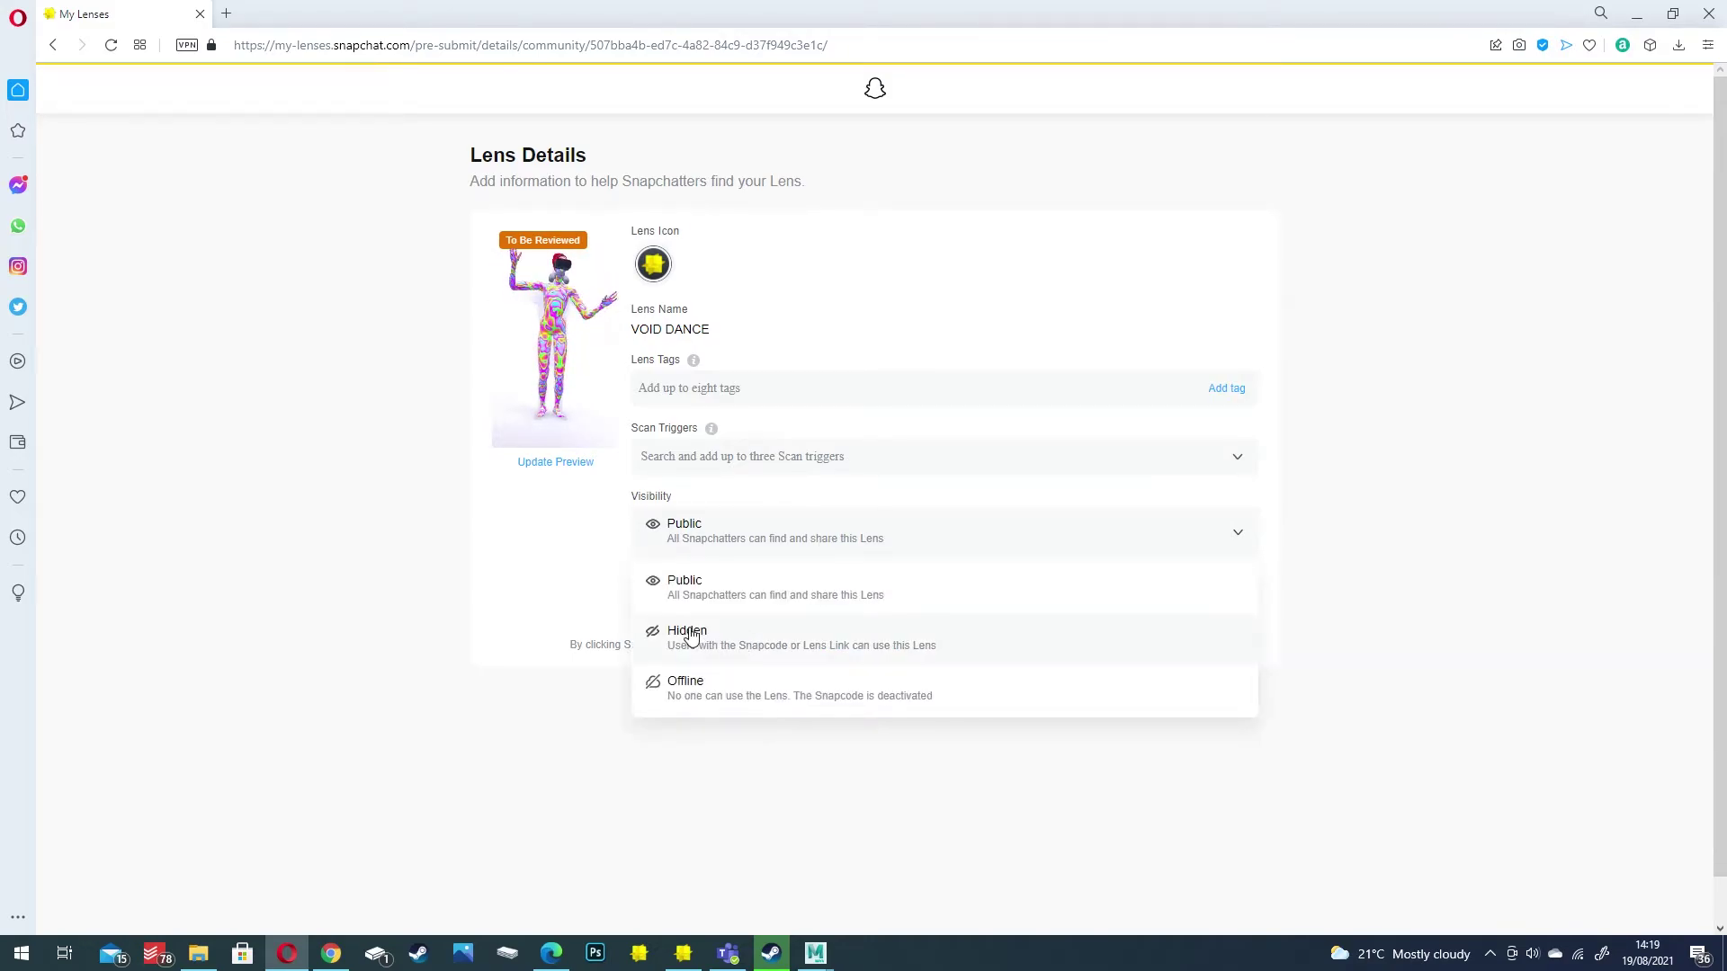
pyautogui.click(1382, 498)
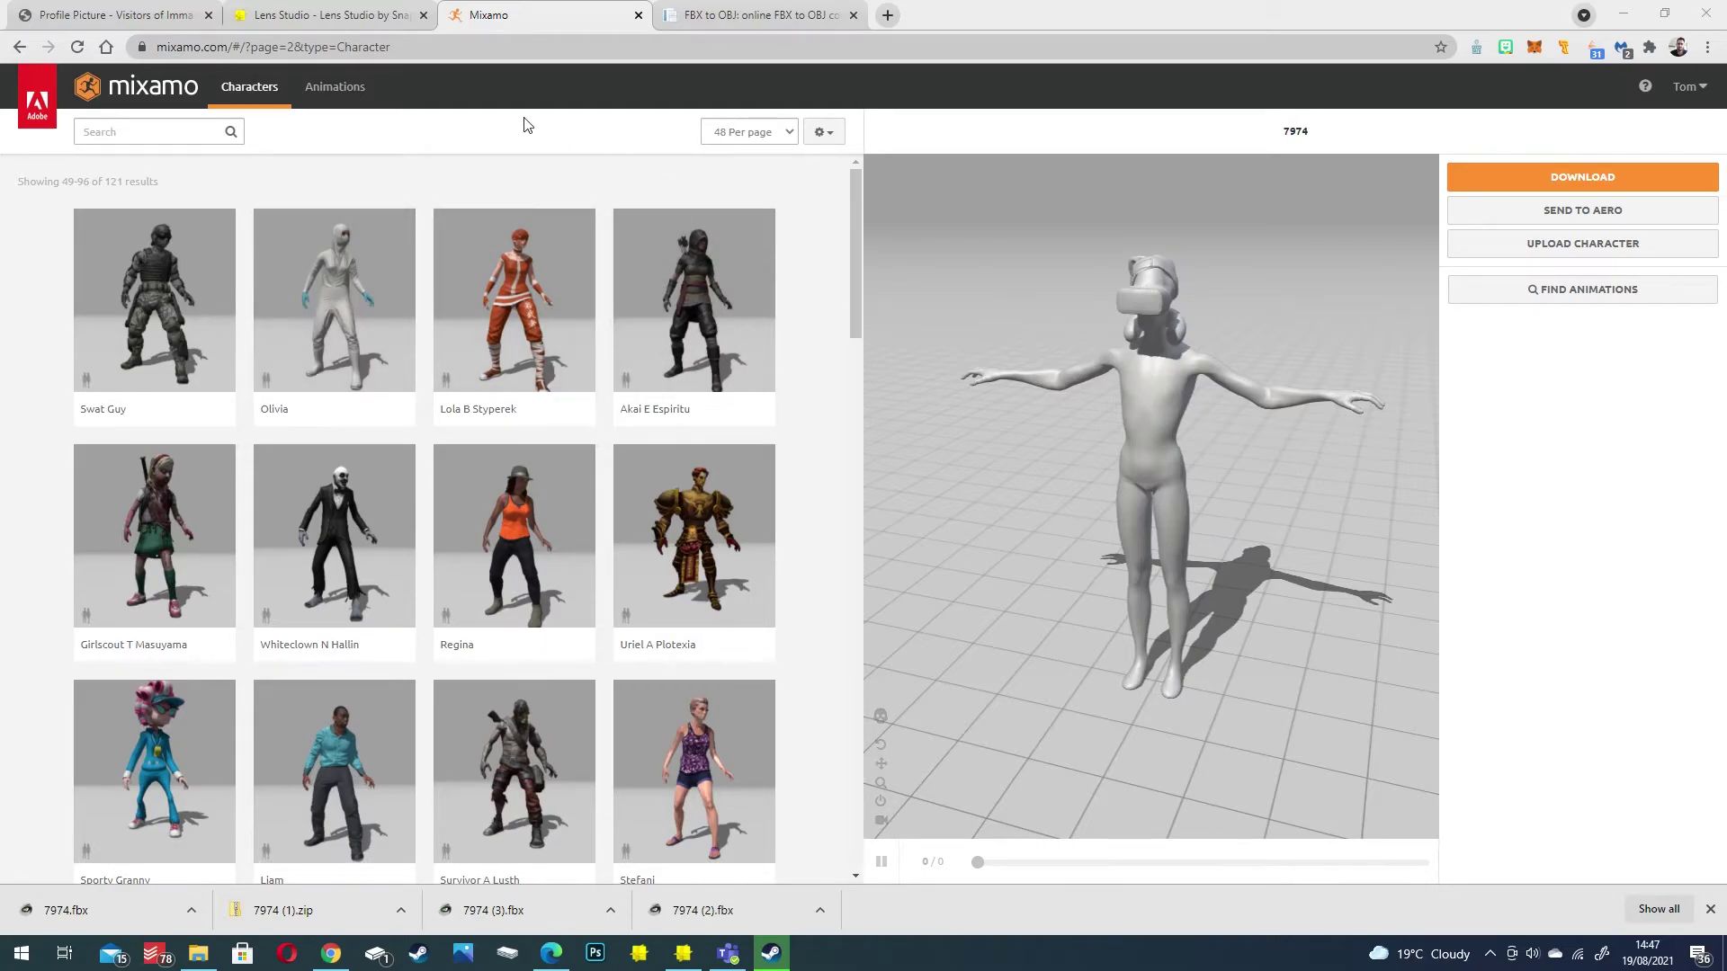
# Find Brooklyn Uprock at the bottom of the Animations grid and apply it to 7974
pyautogui.moveTo(1173, 332); pyautogui.dragTo(1238, 360)
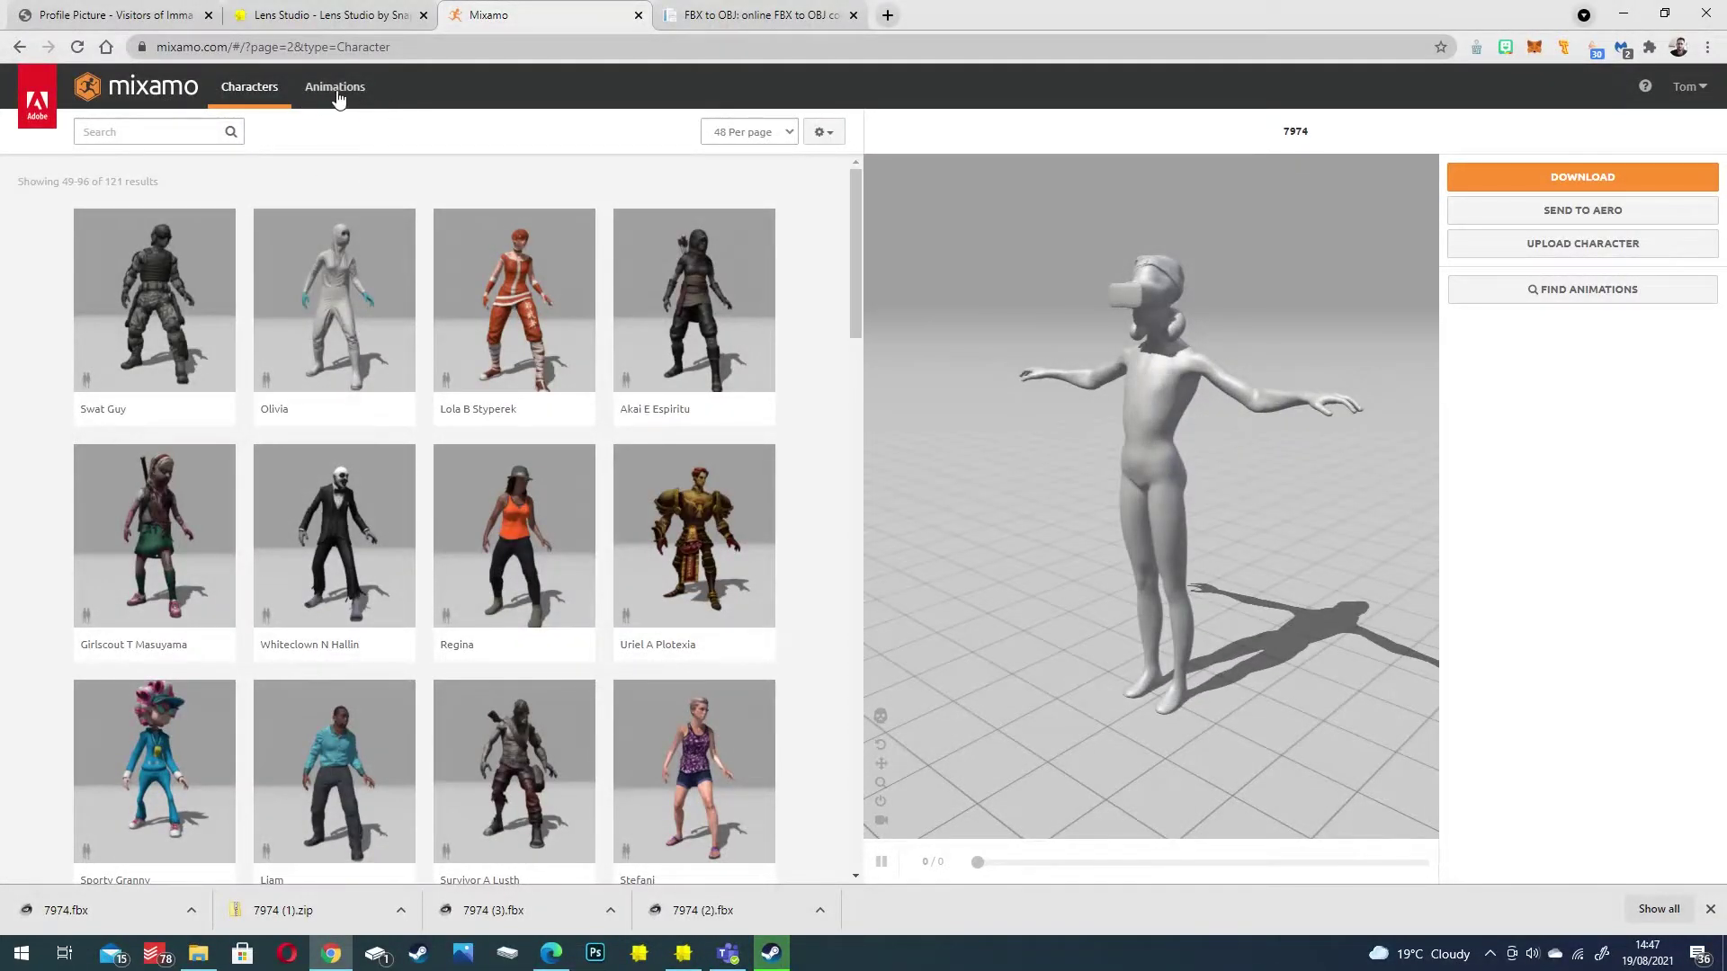
pyautogui.click(339, 94)
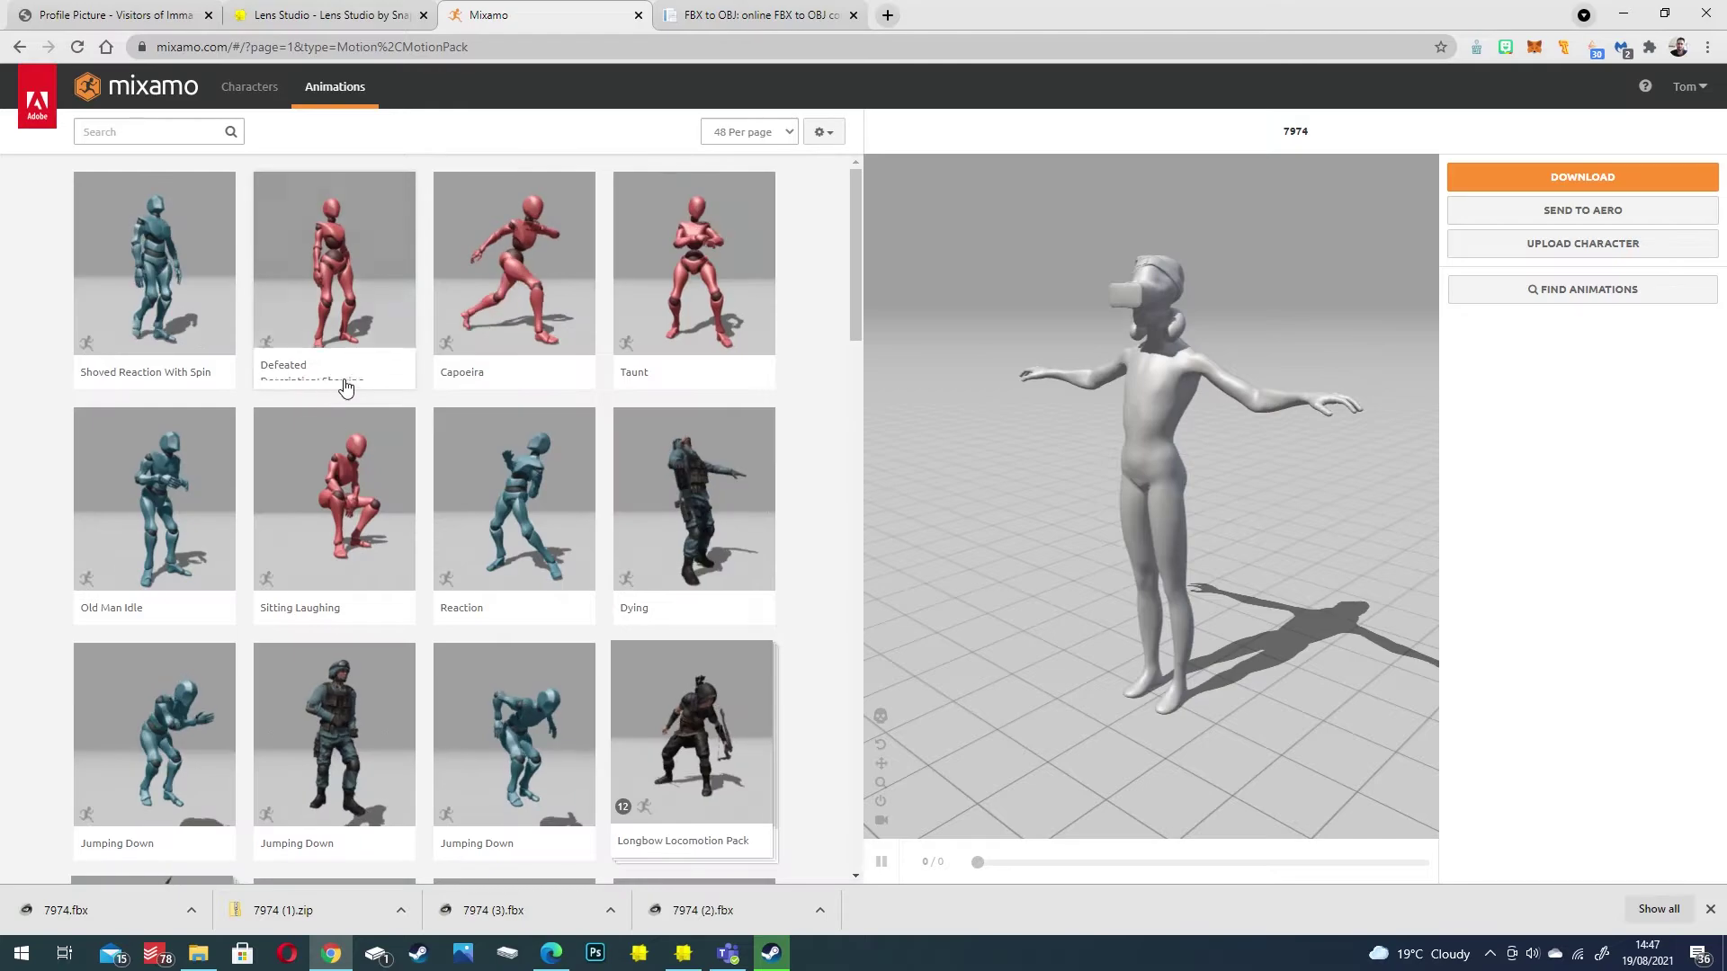
pyautogui.scroll(-5, 348, 387)
pyautogui.scroll(-7, 389, 387)
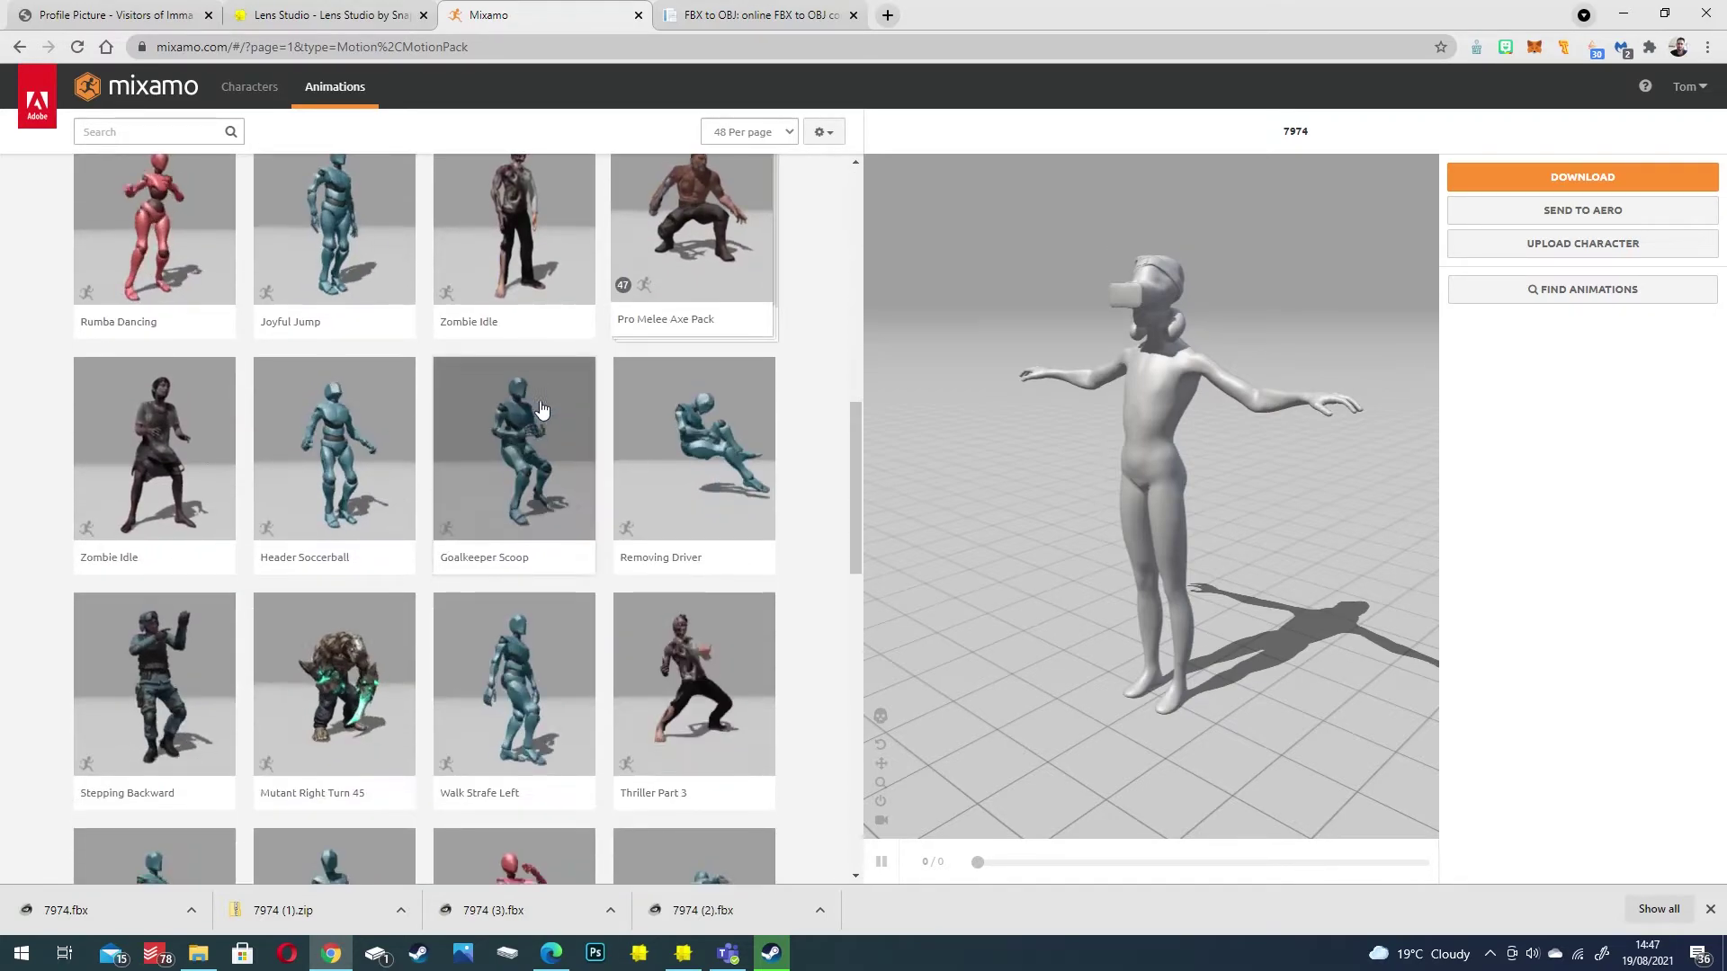
pyautogui.scroll(-4, 481, 401)
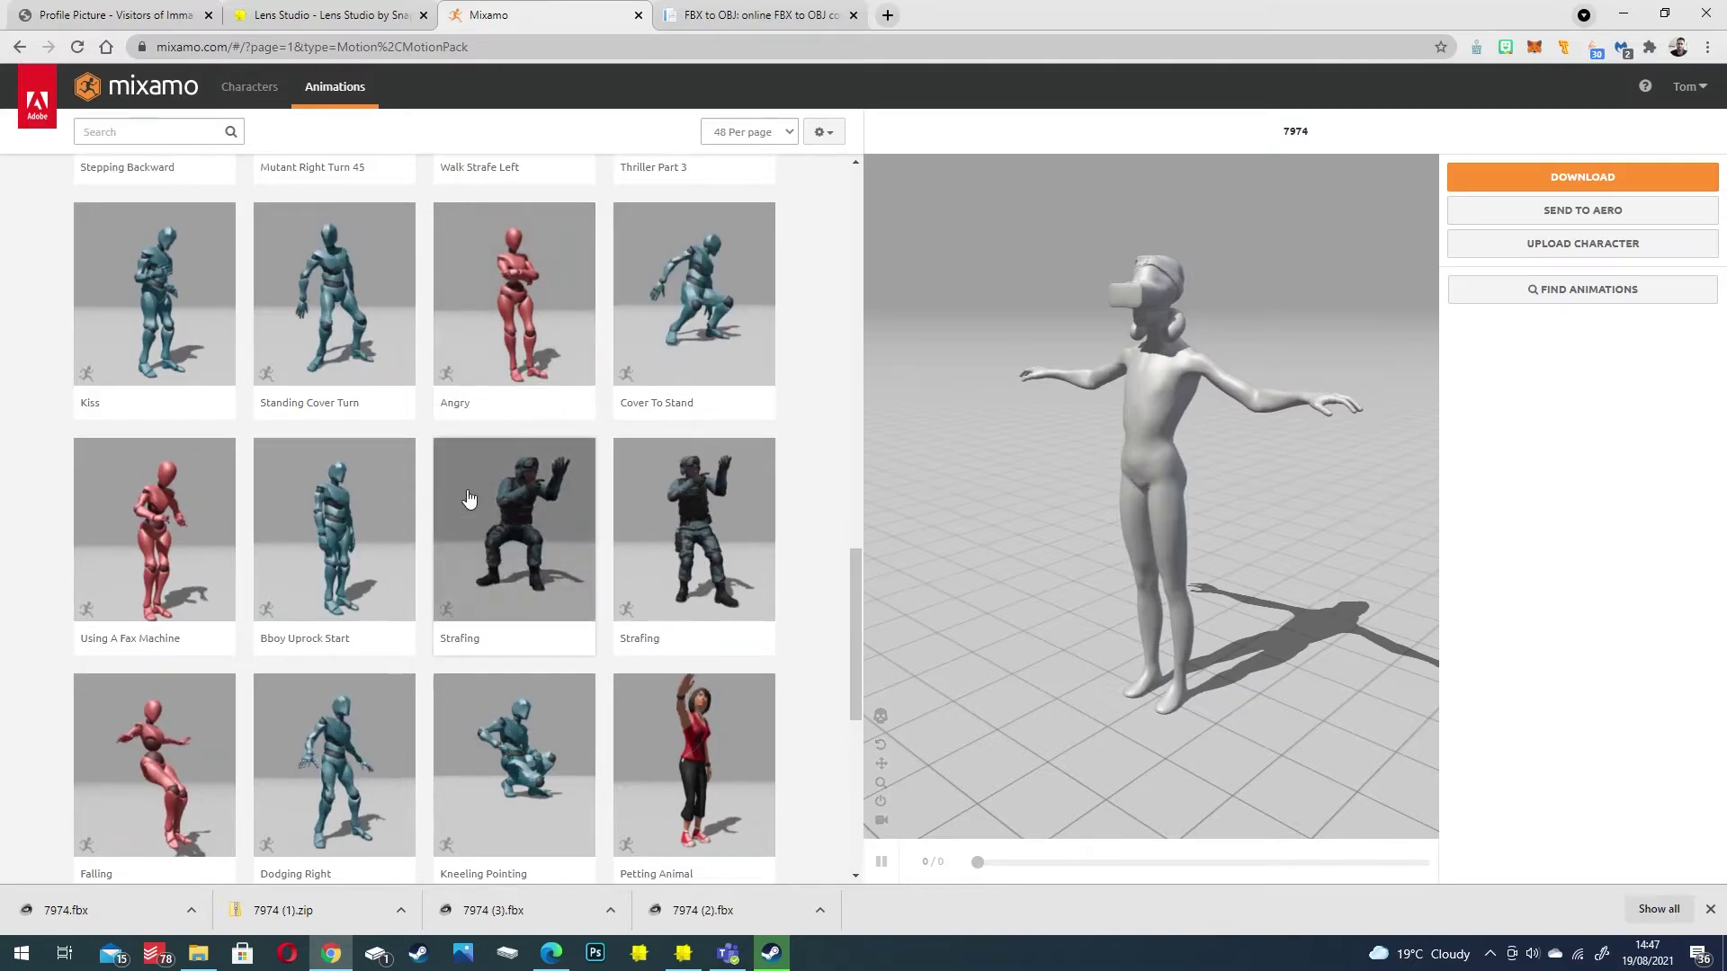
pyautogui.scroll(-5, 409, 486)
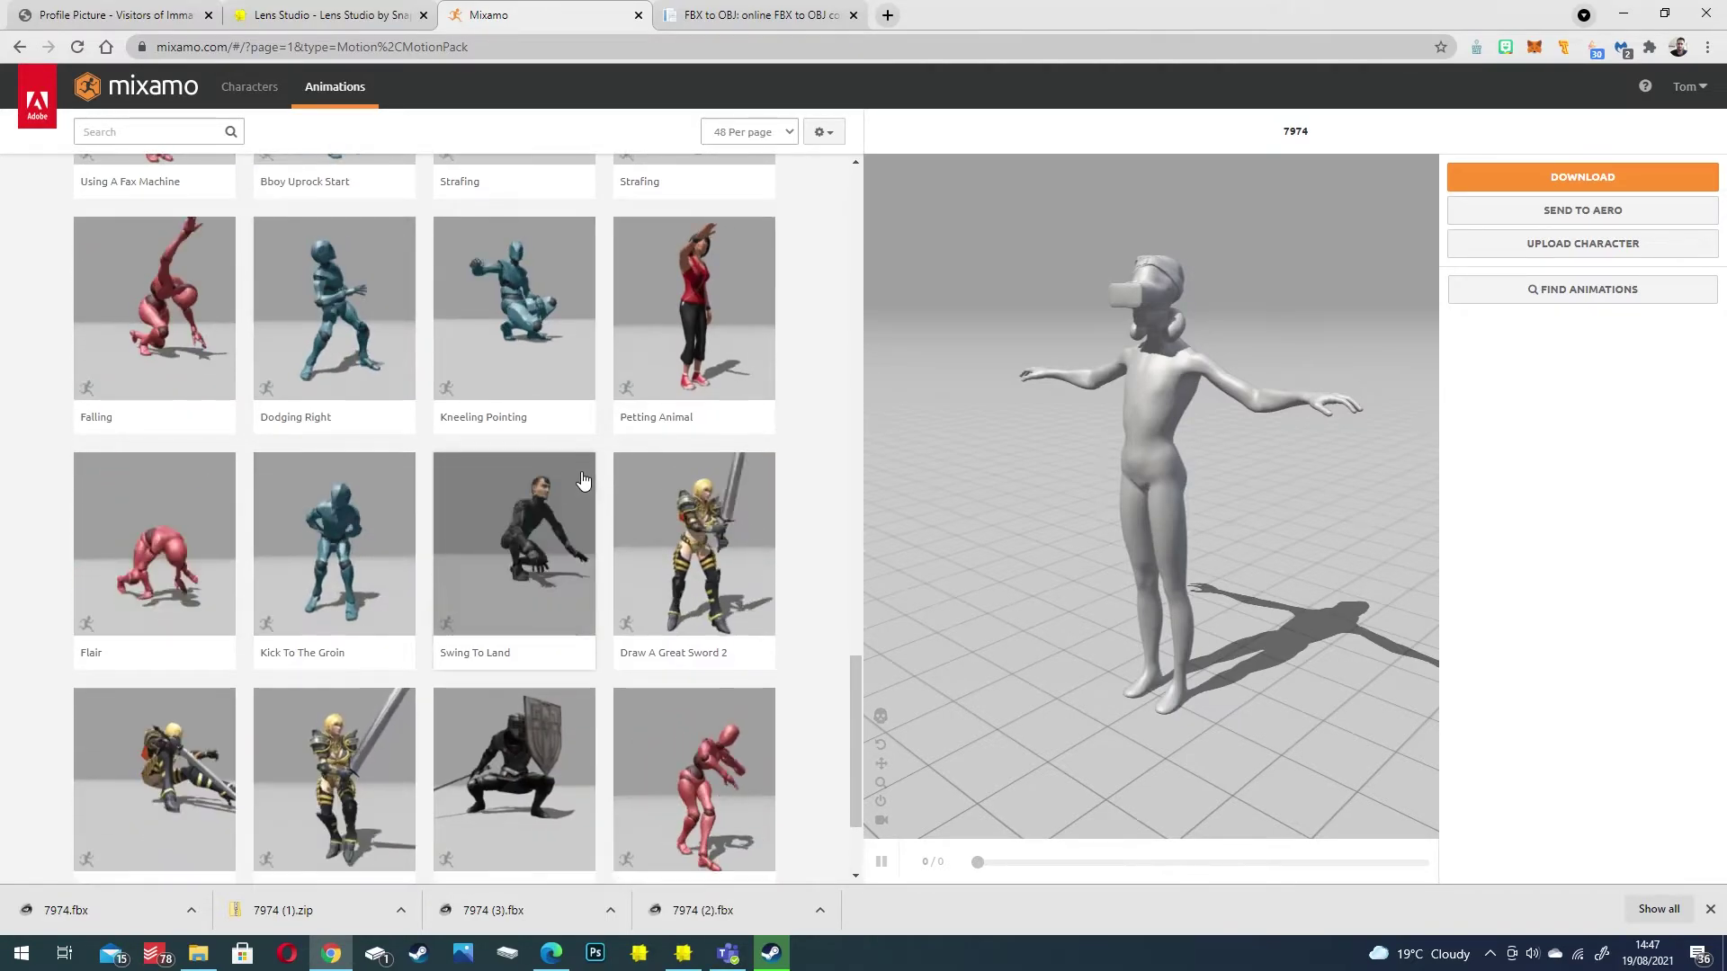
pyautogui.scroll(-2, 562, 486)
pyautogui.click(707, 623)
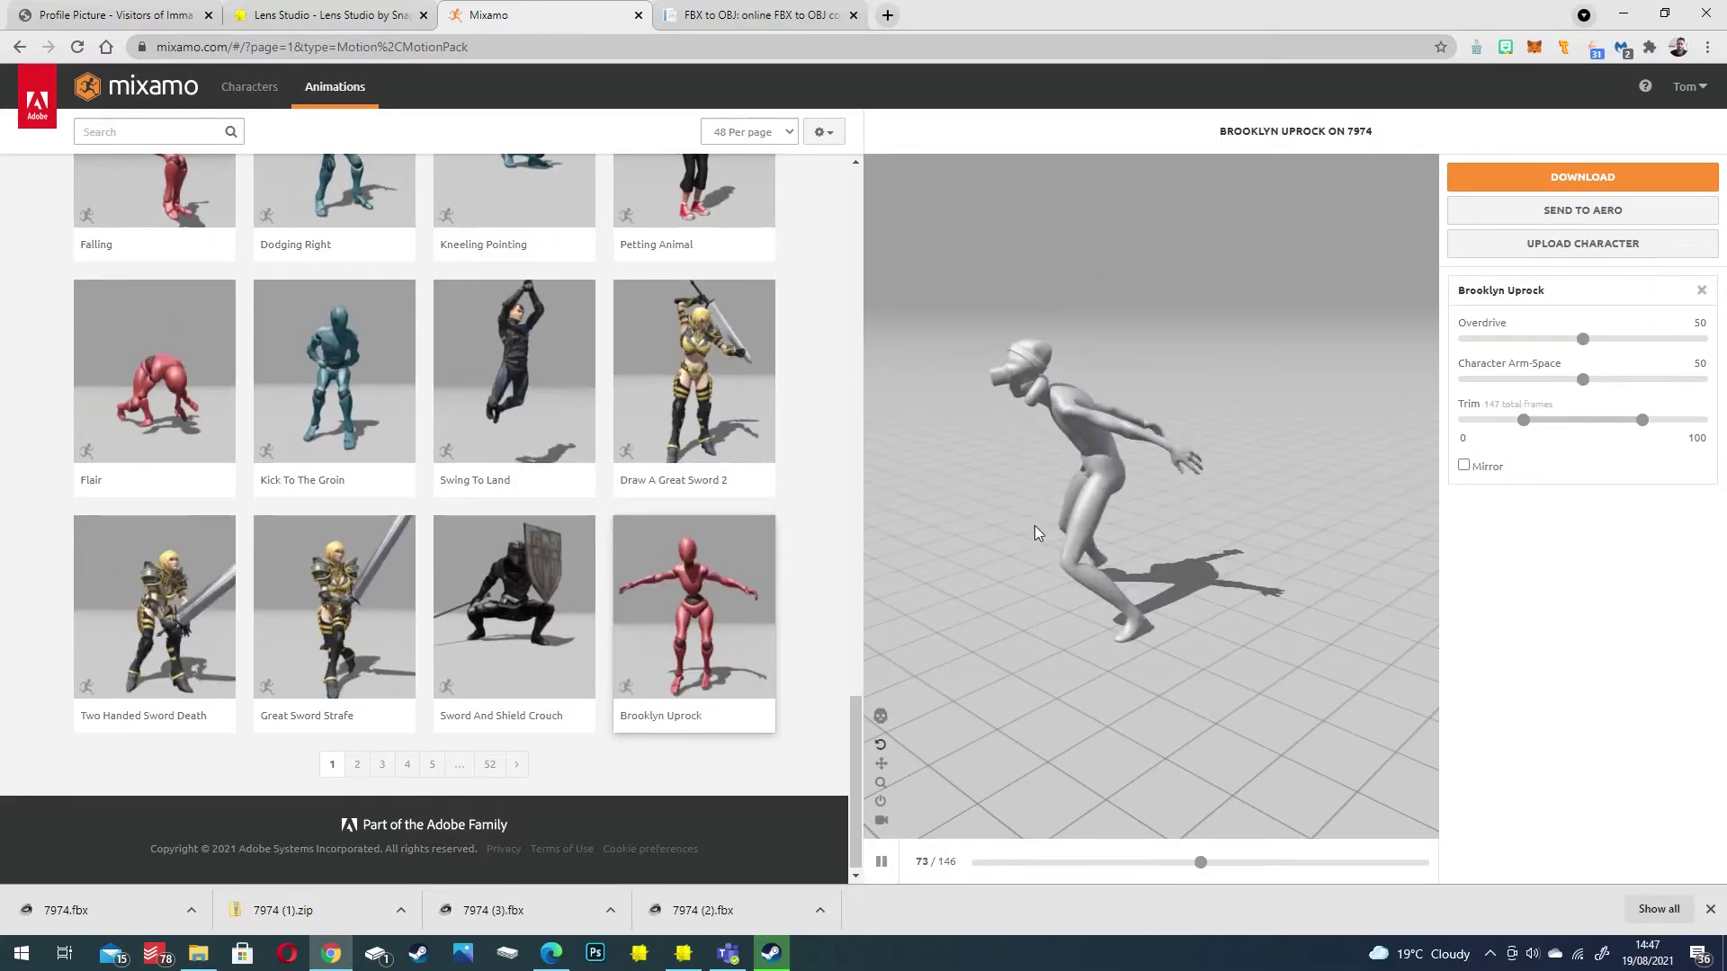
# Set Brooklyn Uprock's Character Arm-Space to 56 with Overdrive restored to 50
pyautogui.scroll(3, 1108, 533)
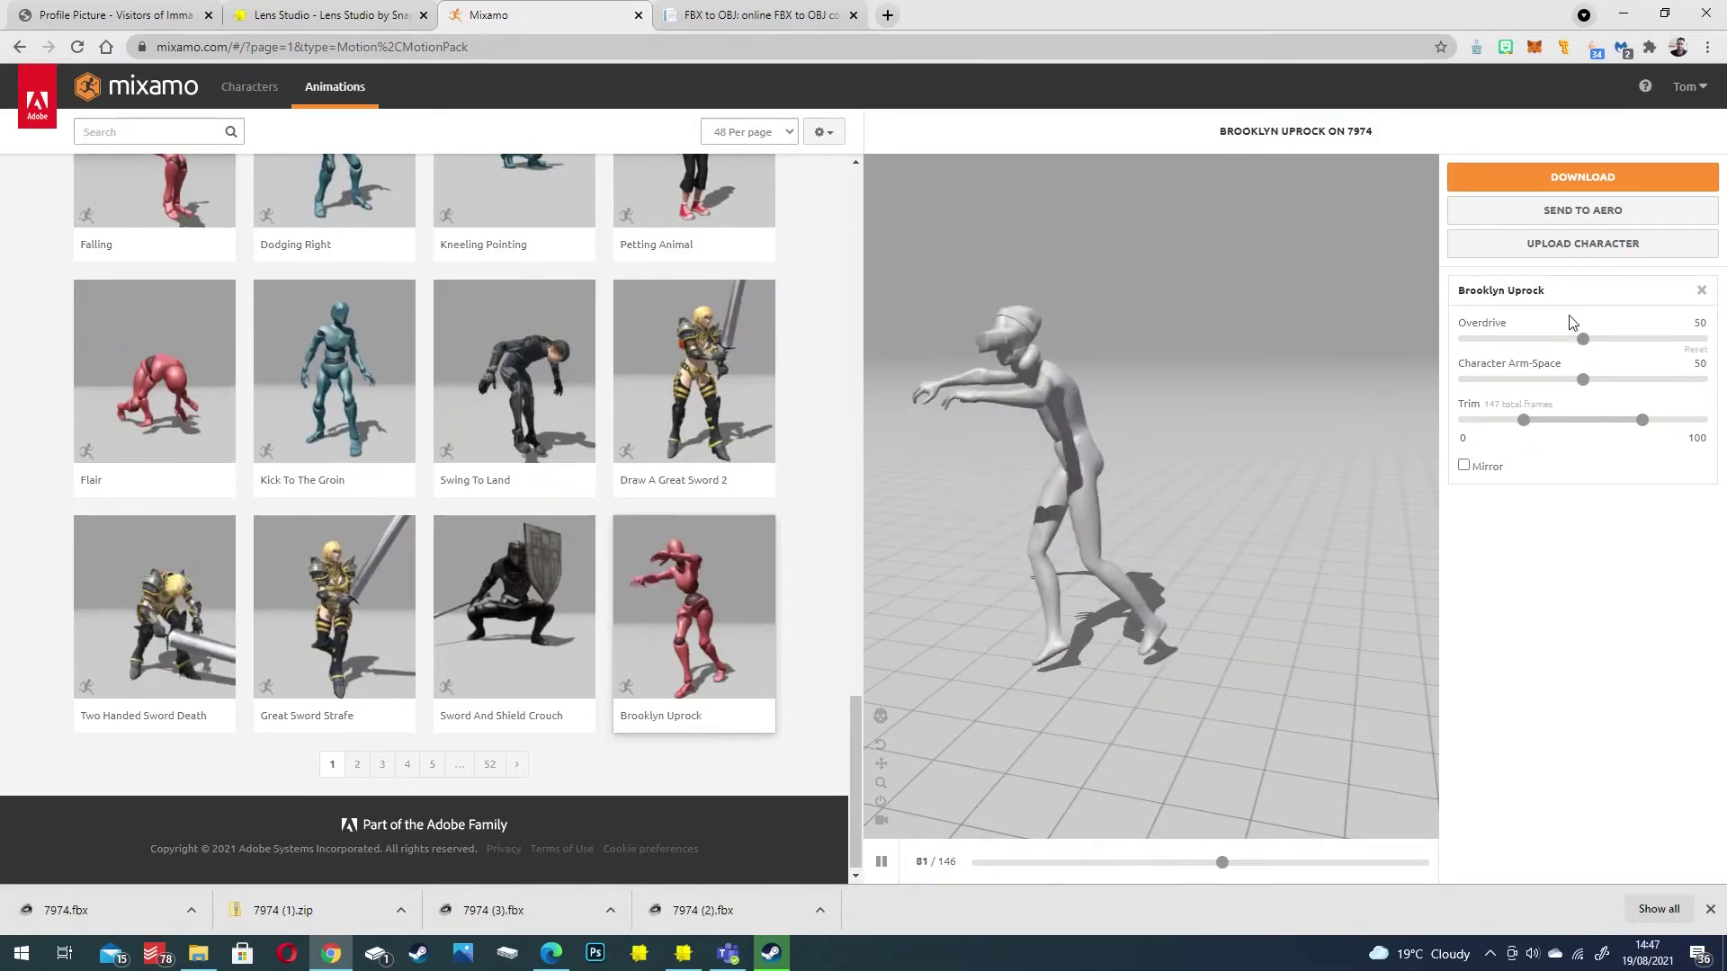
pyautogui.moveTo(1586, 342); pyautogui.dragTo(1591, 345)
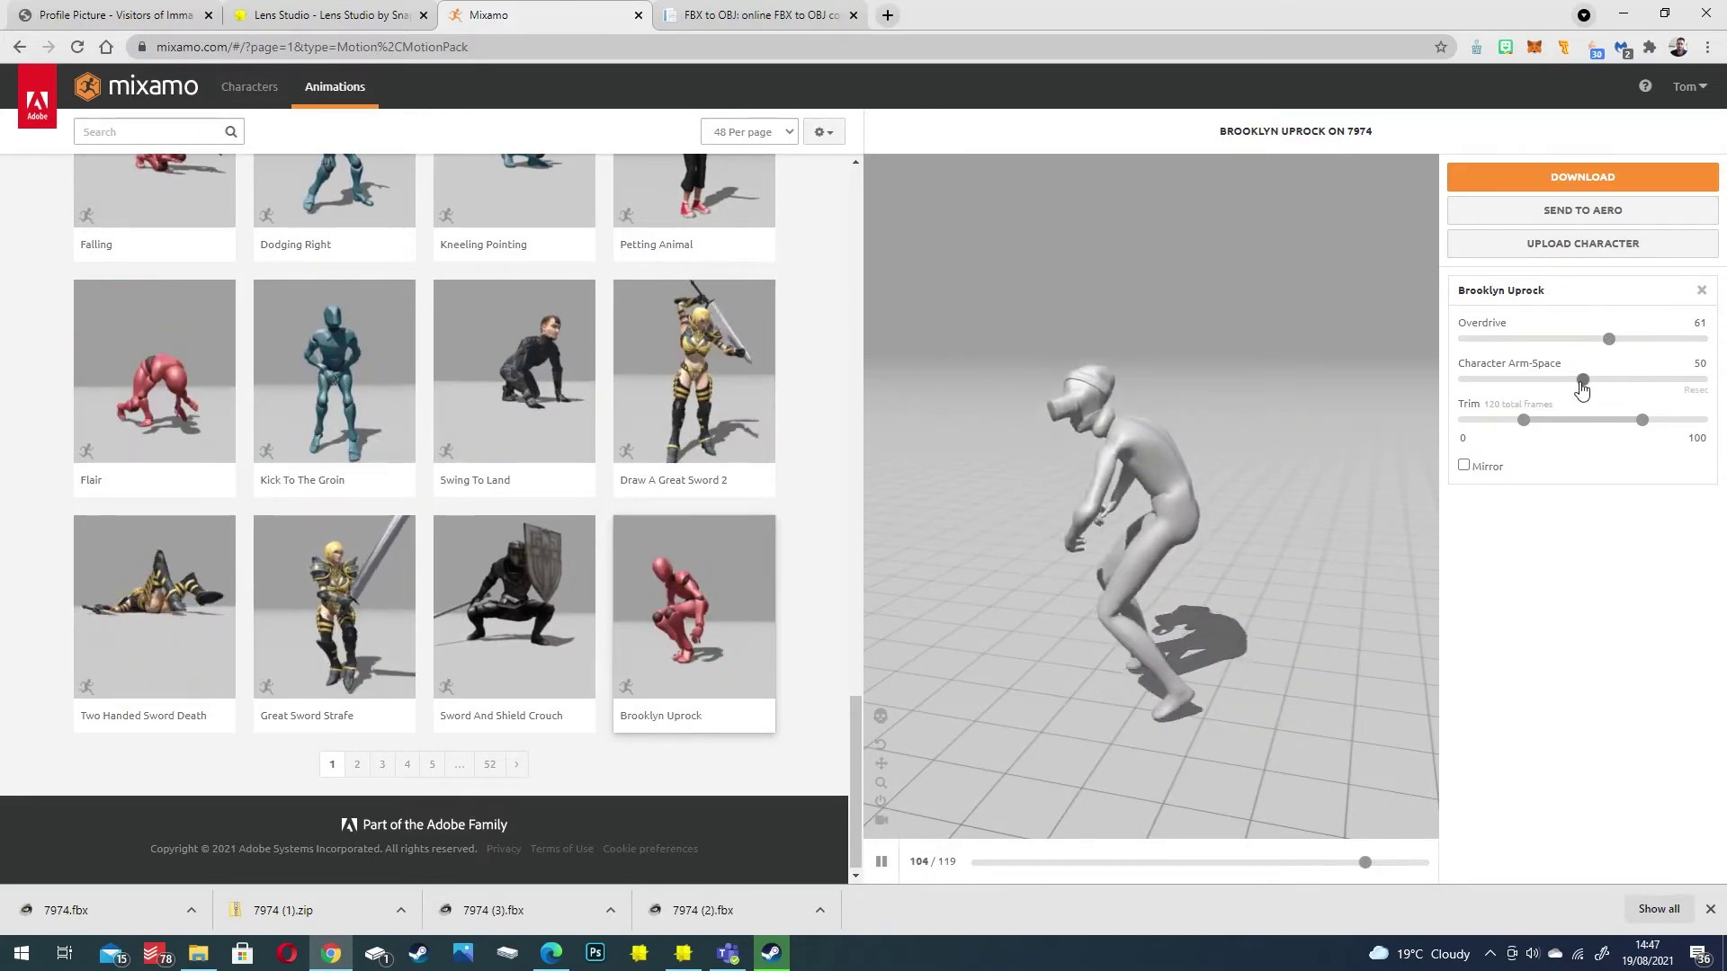
pyautogui.moveTo(1582, 387); pyautogui.dragTo(1650, 391)
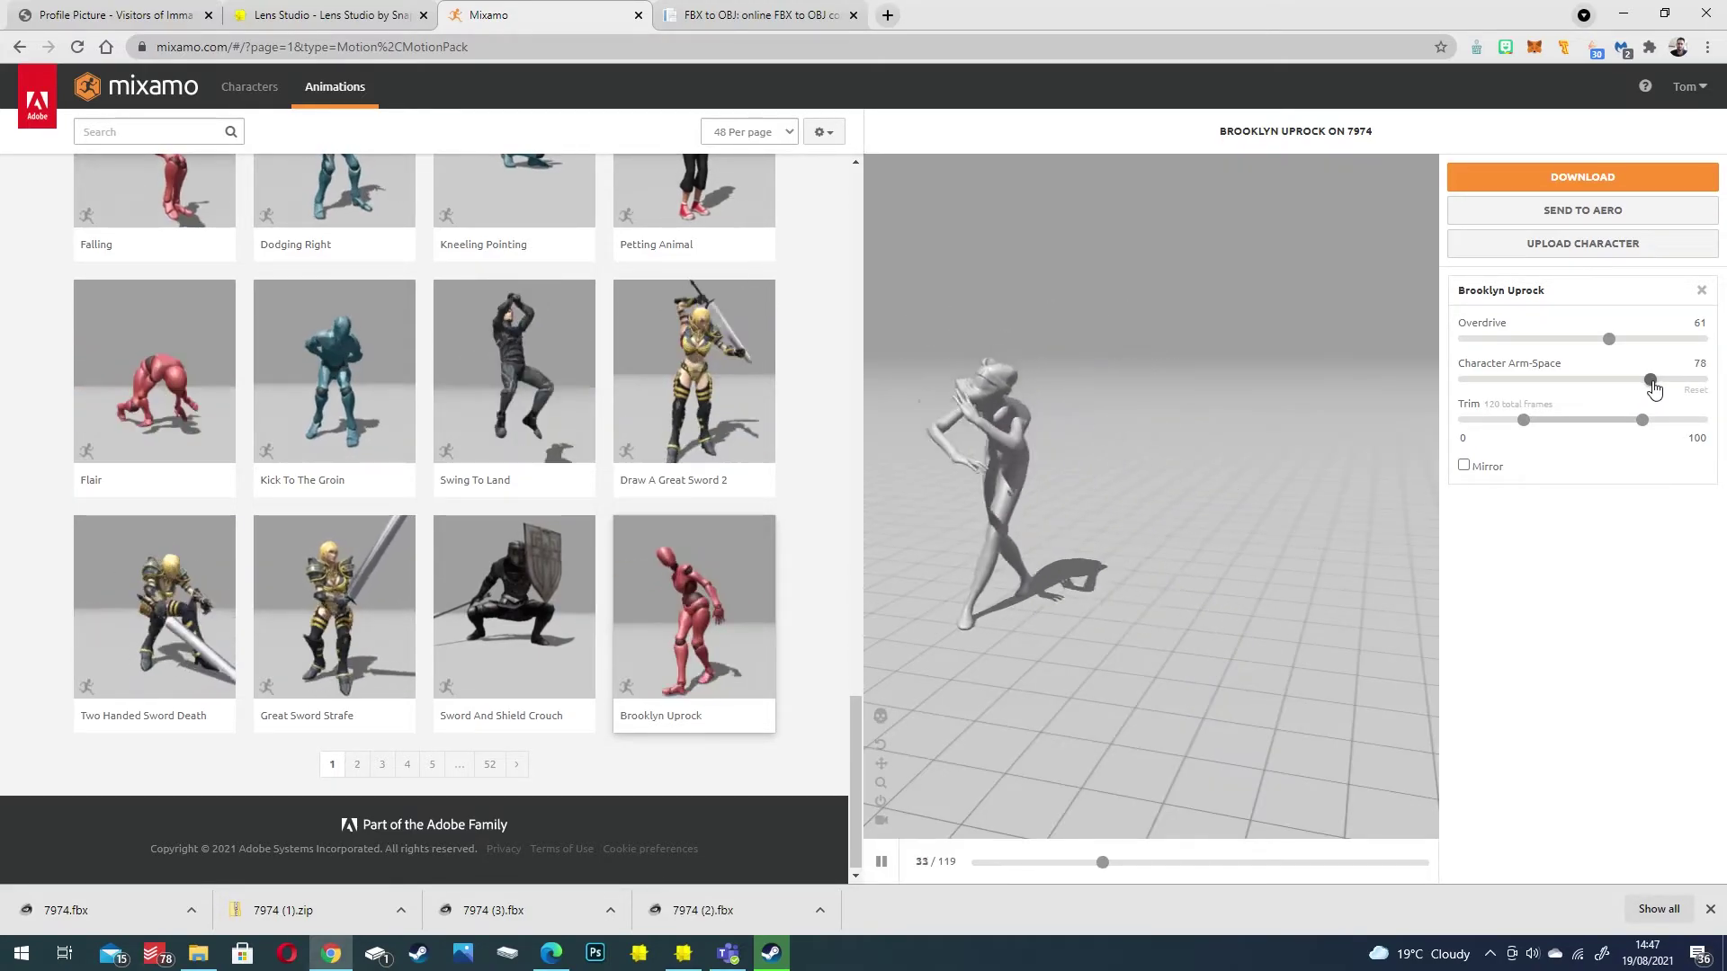
pyautogui.moveTo(1654, 387); pyautogui.dragTo(1598, 379)
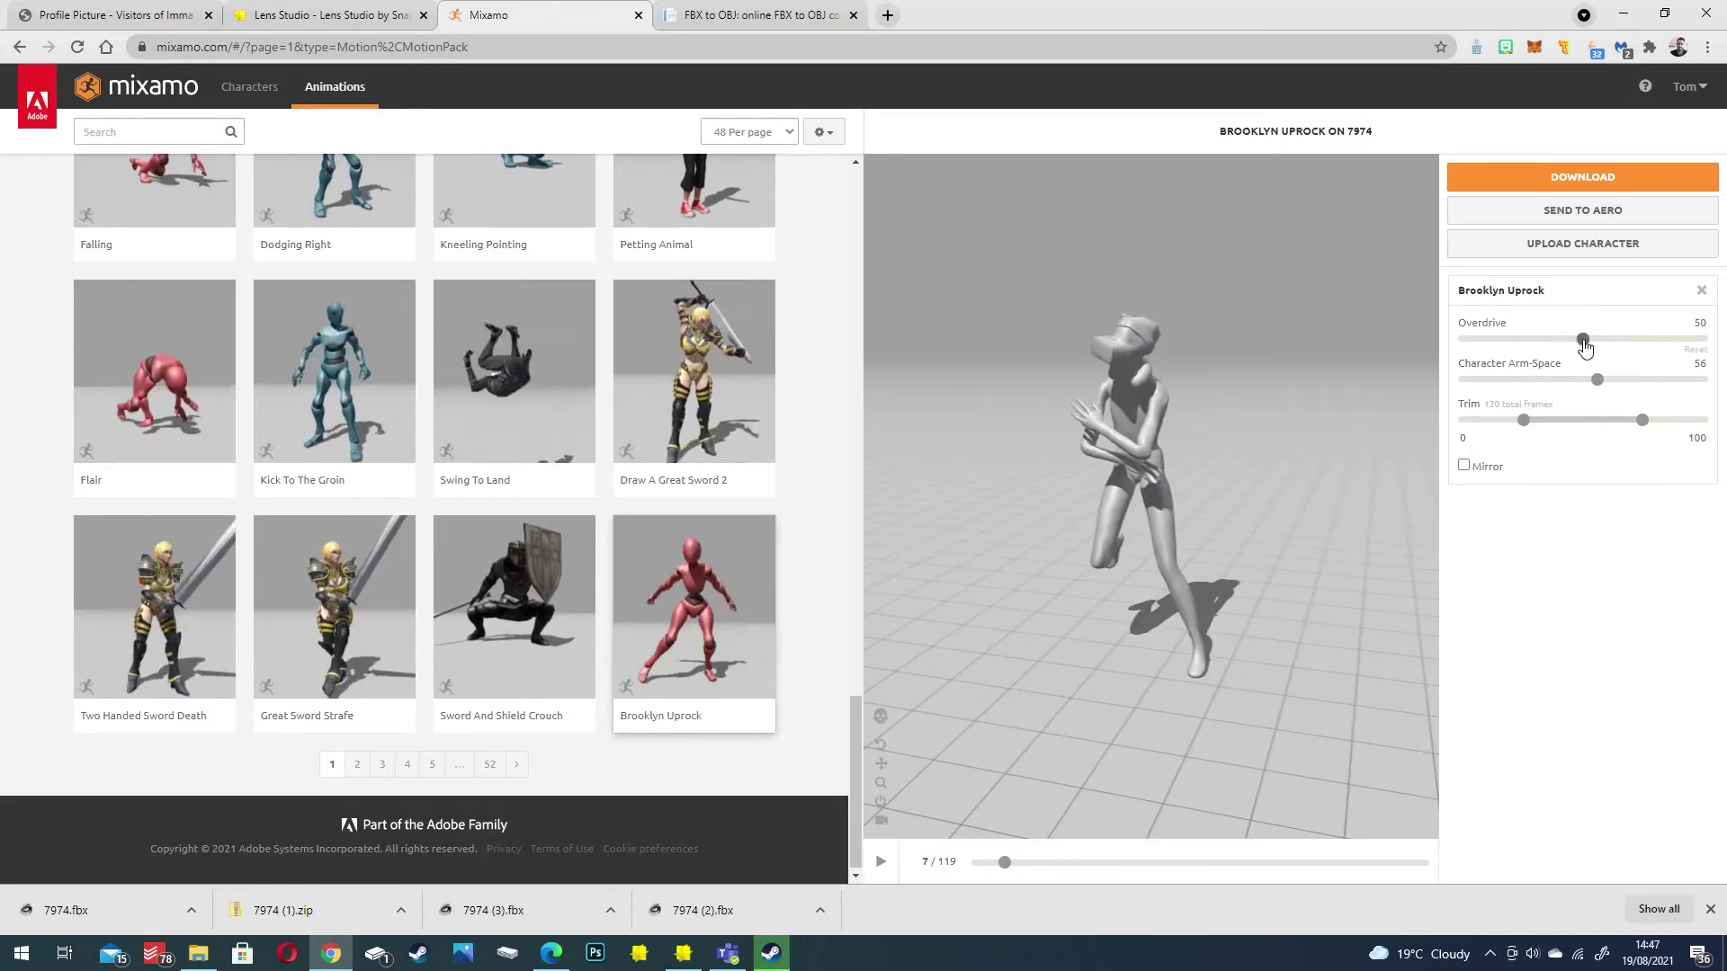
pyautogui.click(1585, 345)
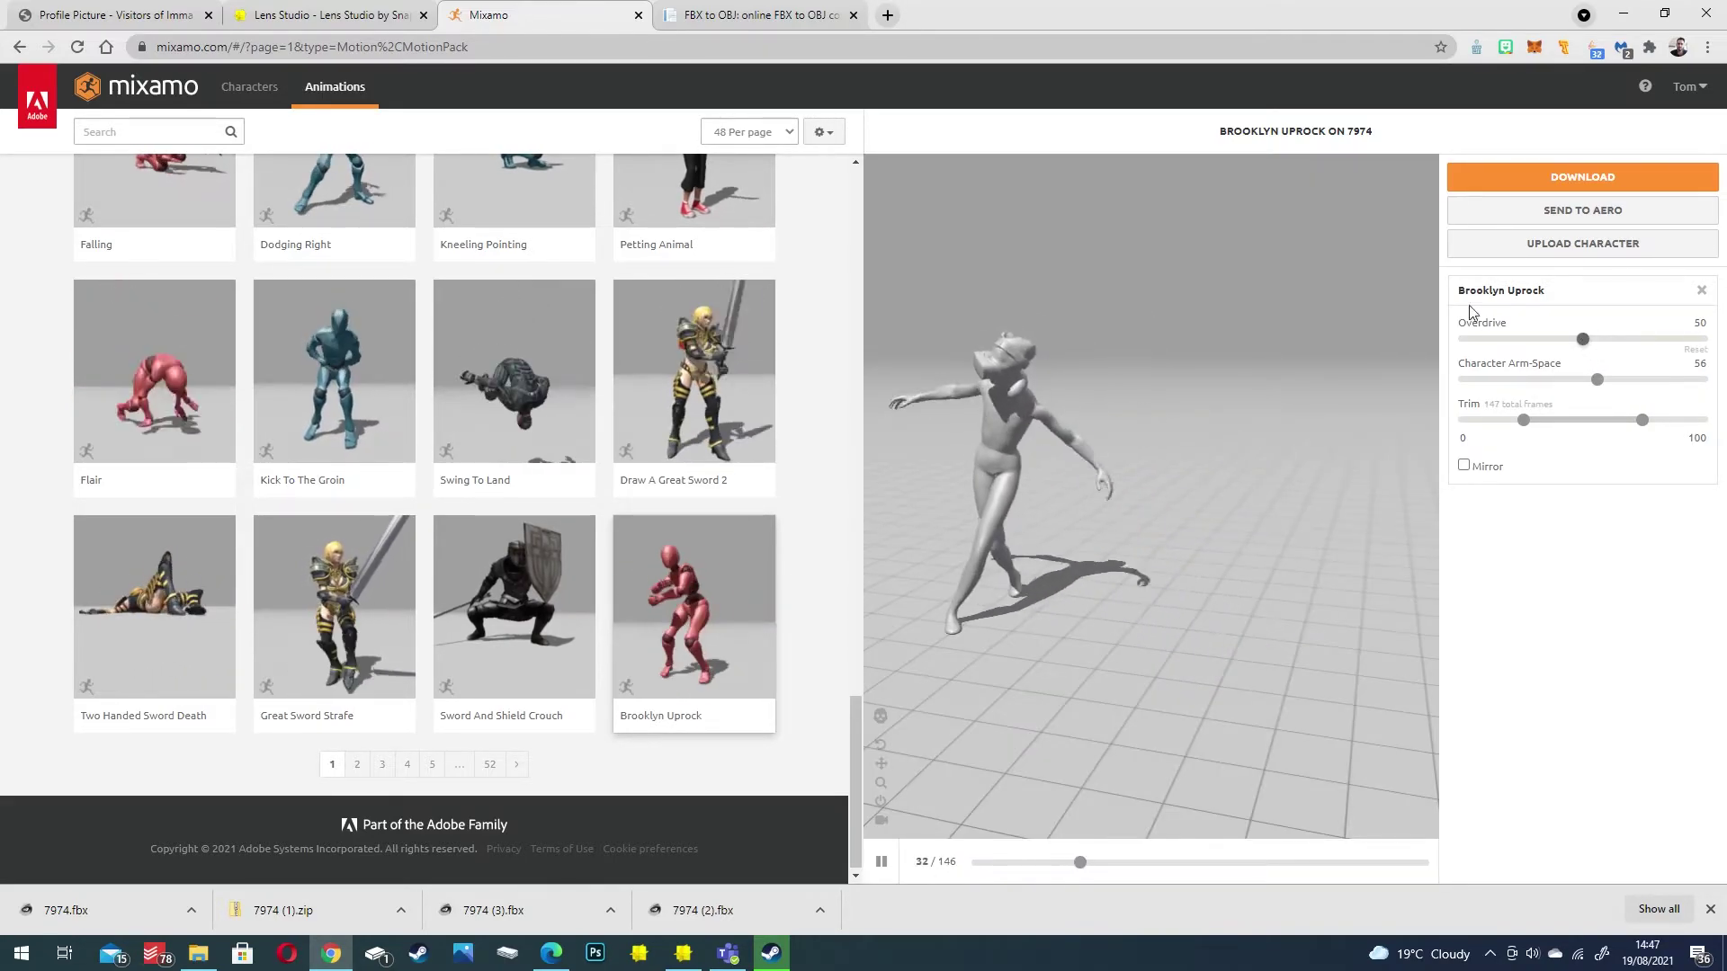
# Download Brooklyn Uprock as FBX with no keyframe reduction and select Brooklyn Uprock.fbx in the tutorial folder
pyautogui.click(1536, 187)
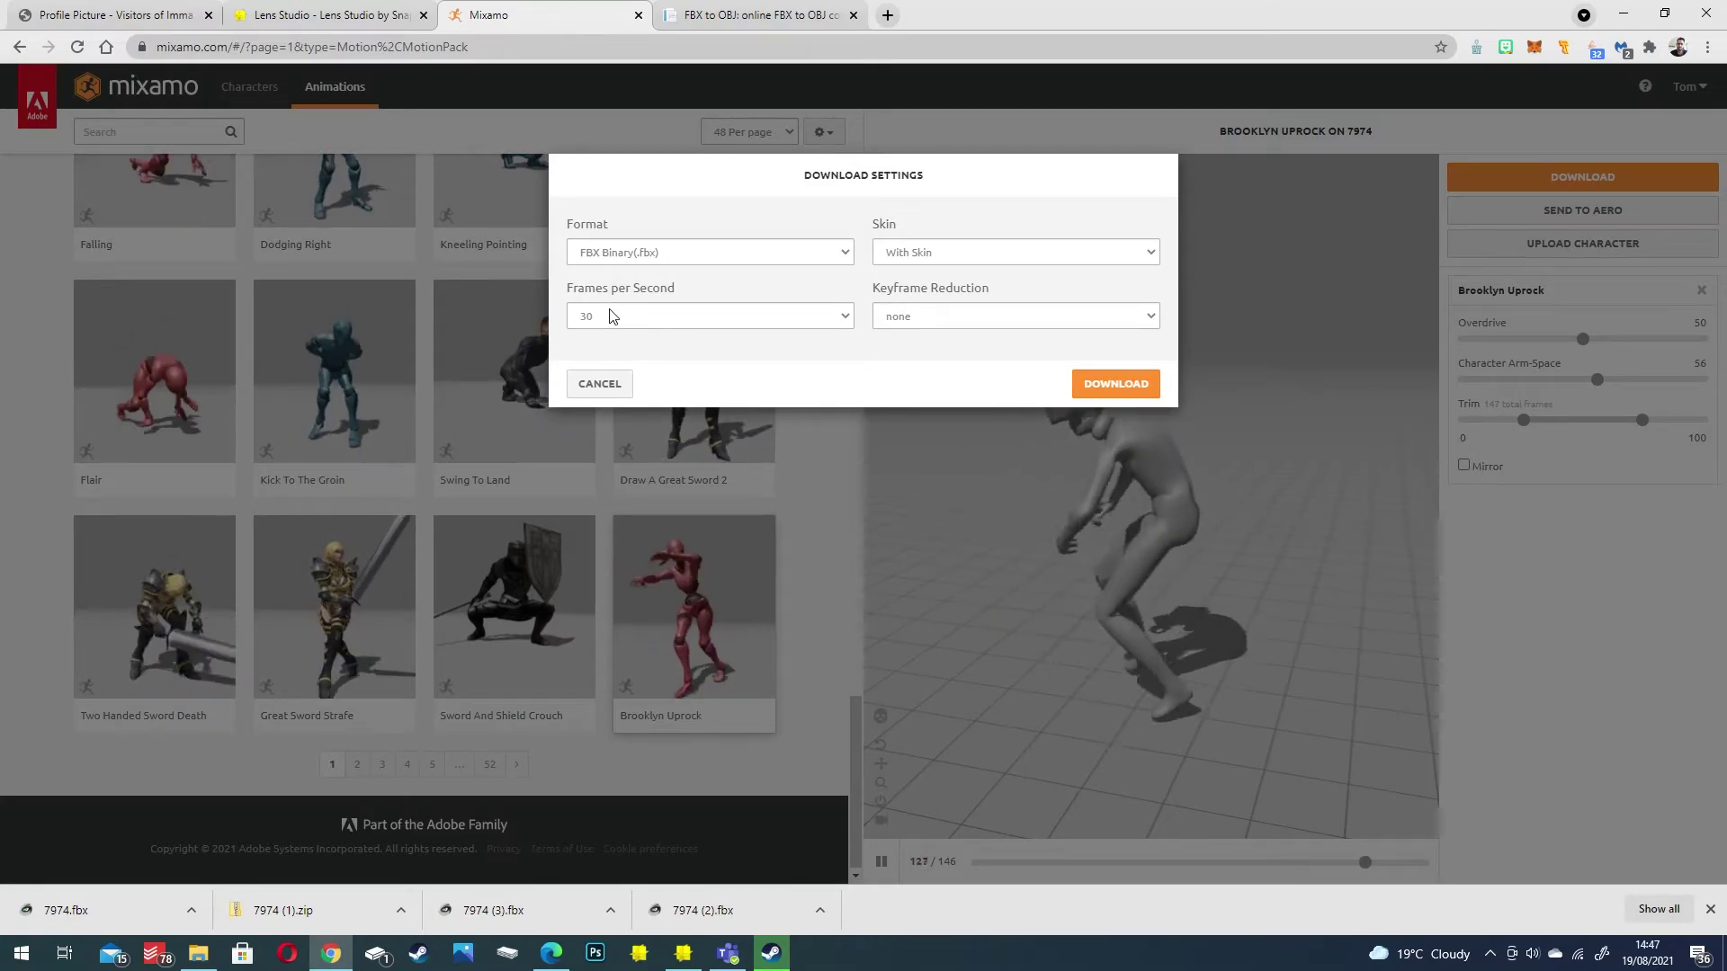
pyautogui.click(1118, 317)
pyautogui.click(1127, 315)
pyautogui.click(1115, 383)
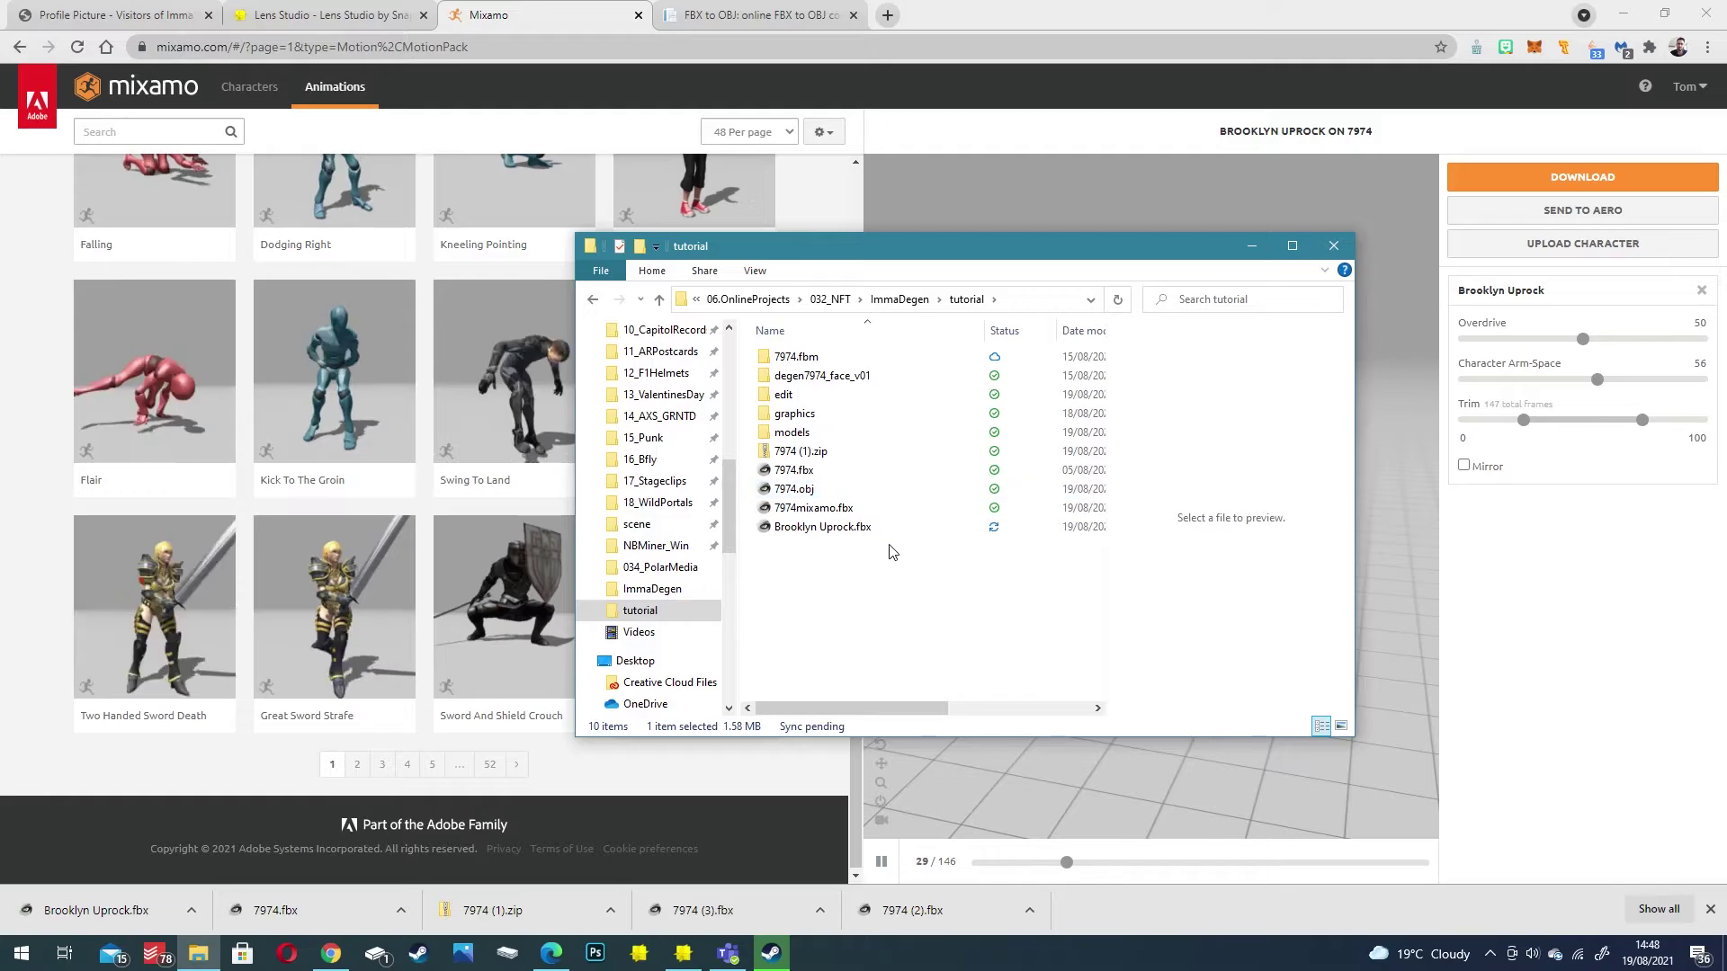
pyautogui.click(803, 530)
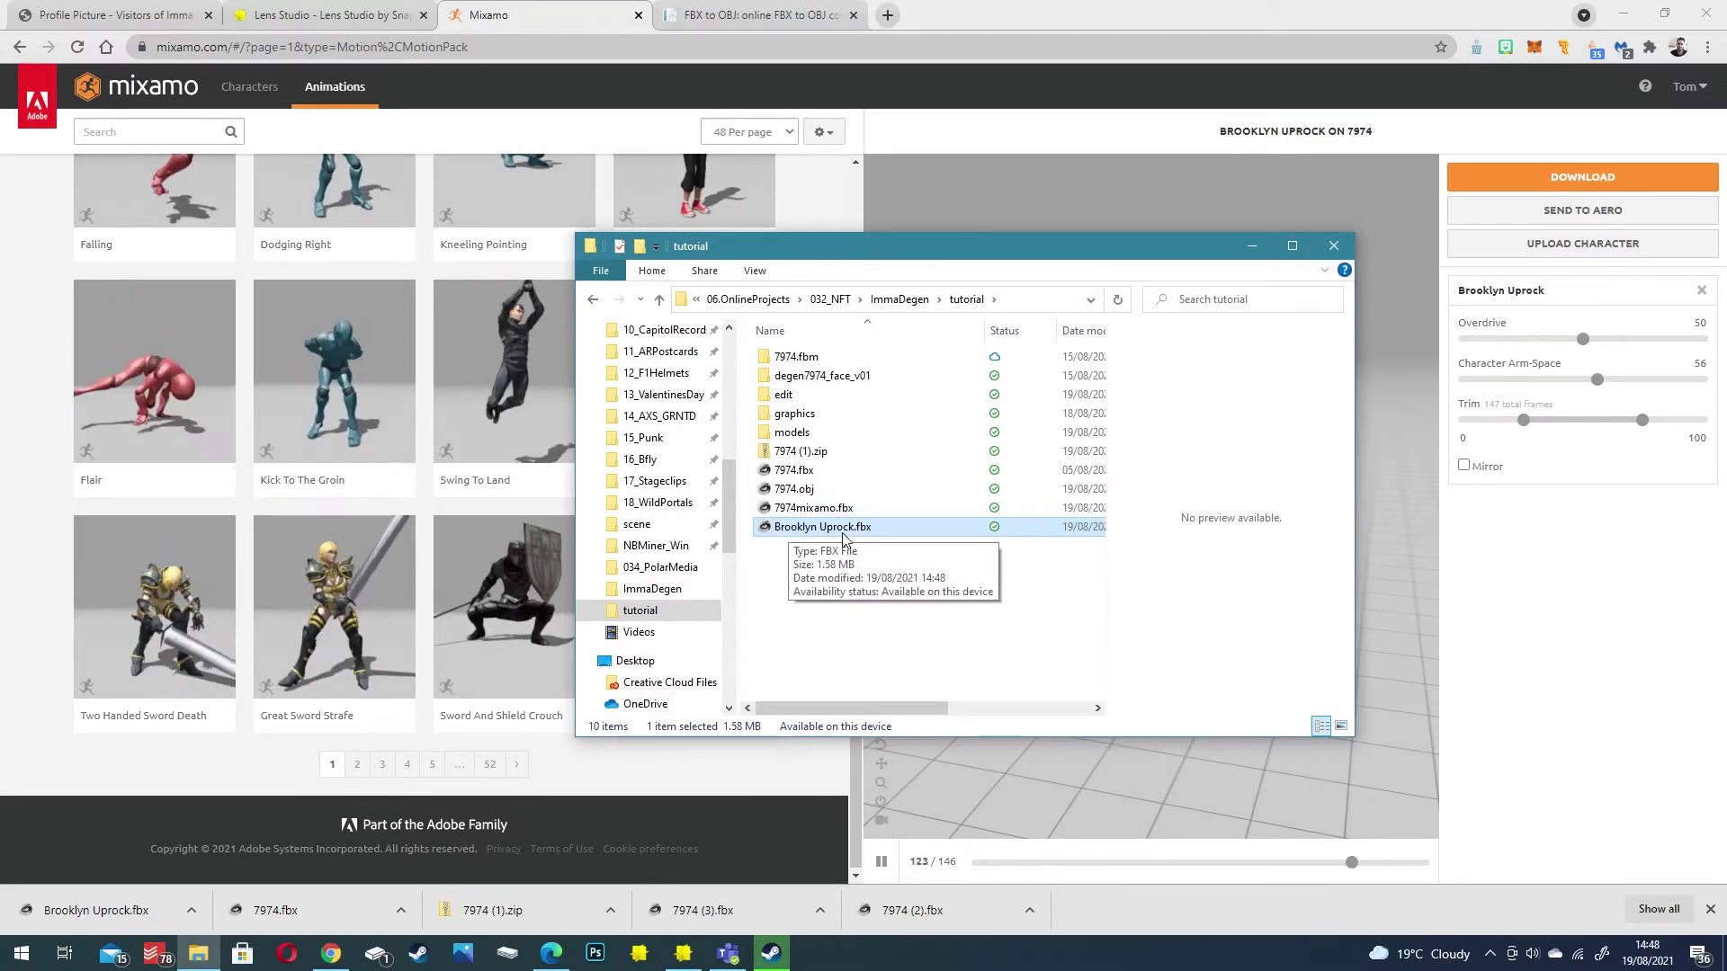
pyautogui.click(684, 953)
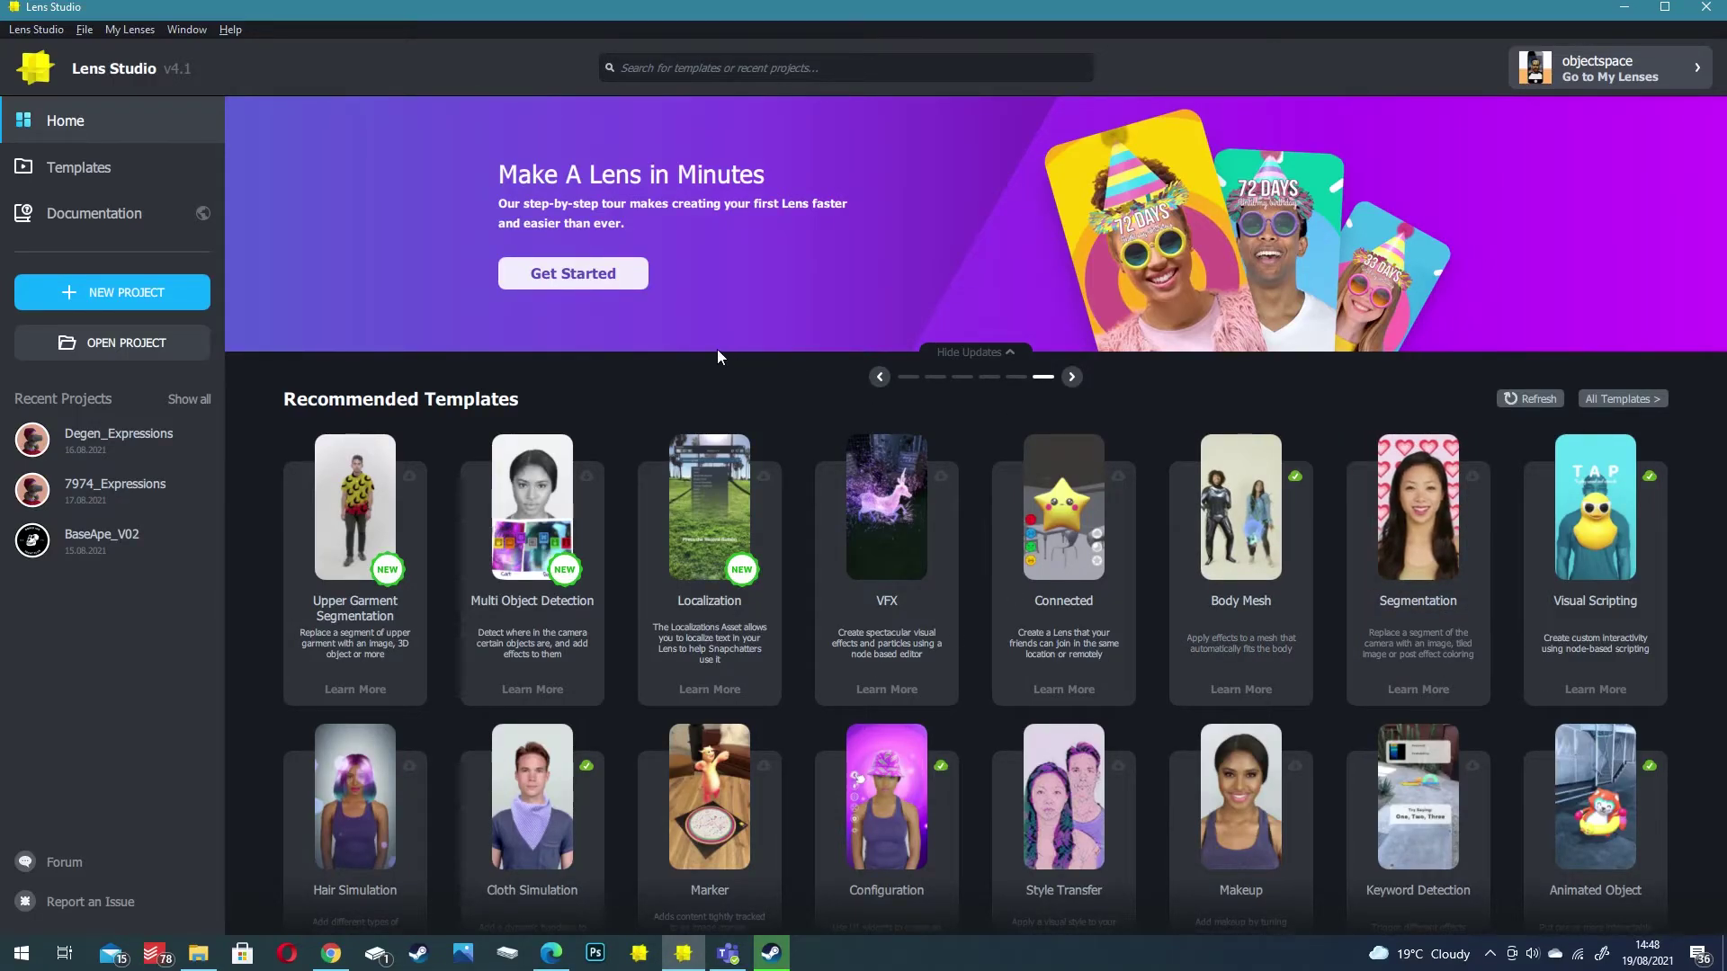
# Search the Home page templates for 'world' and create a project from Animated Object
pyautogui.scroll(-4, 1043, 483)
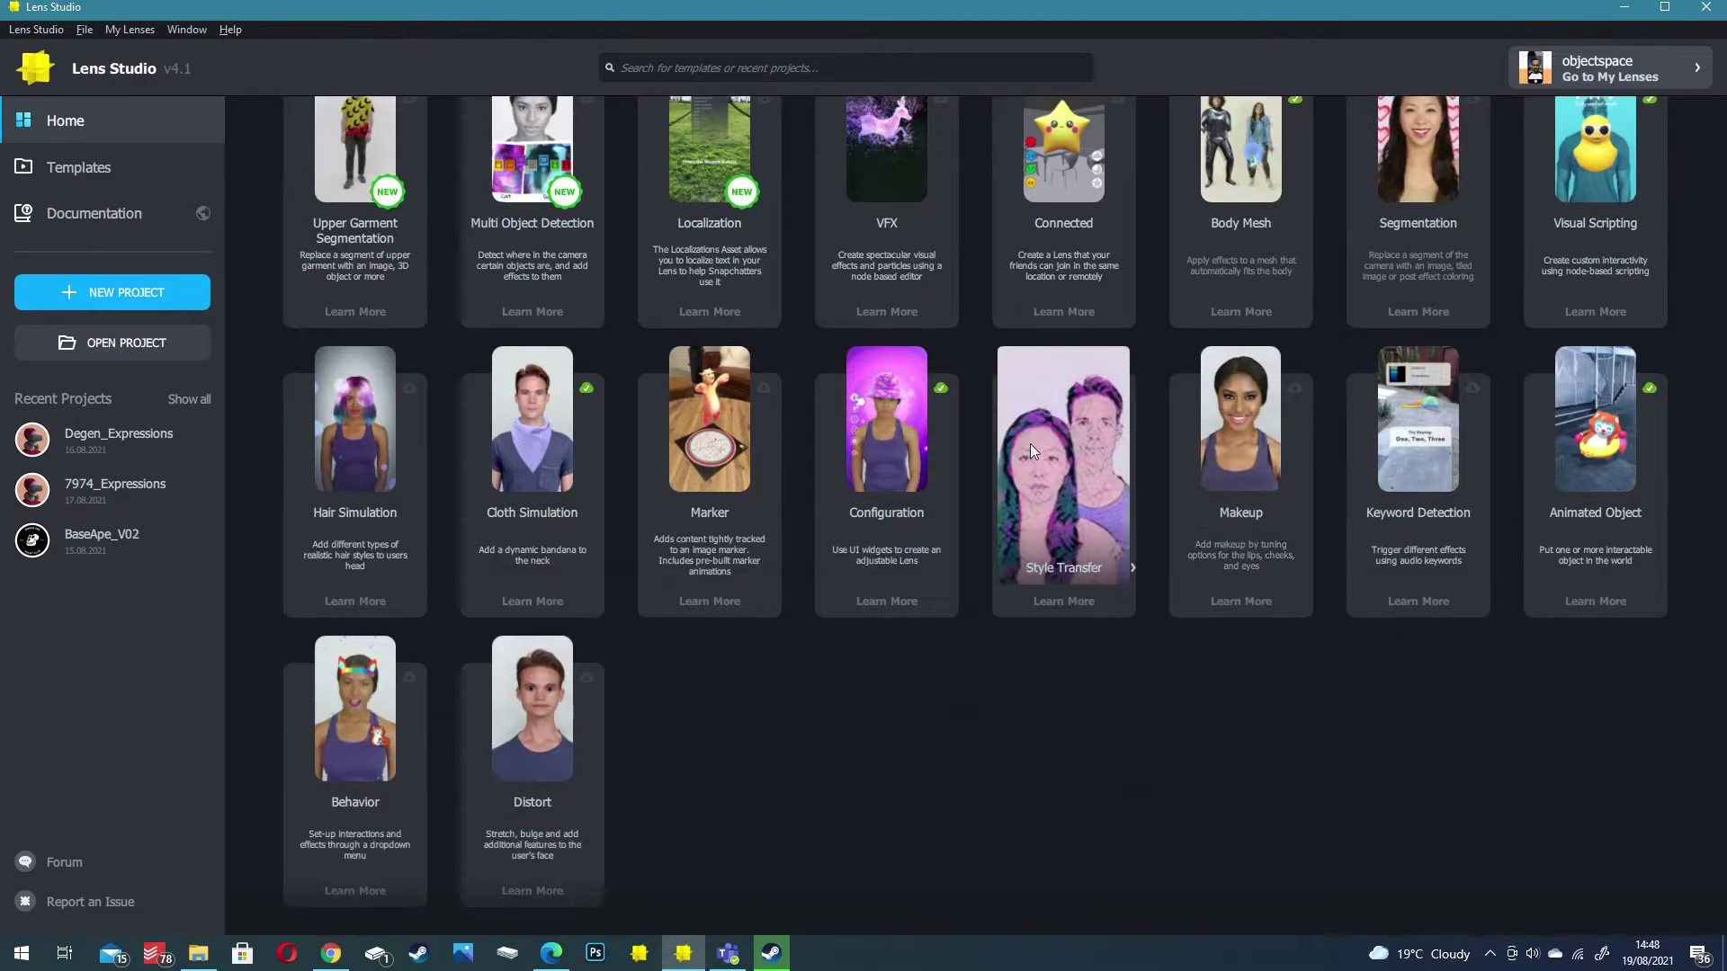
pyautogui.scroll(3, 1026, 445)
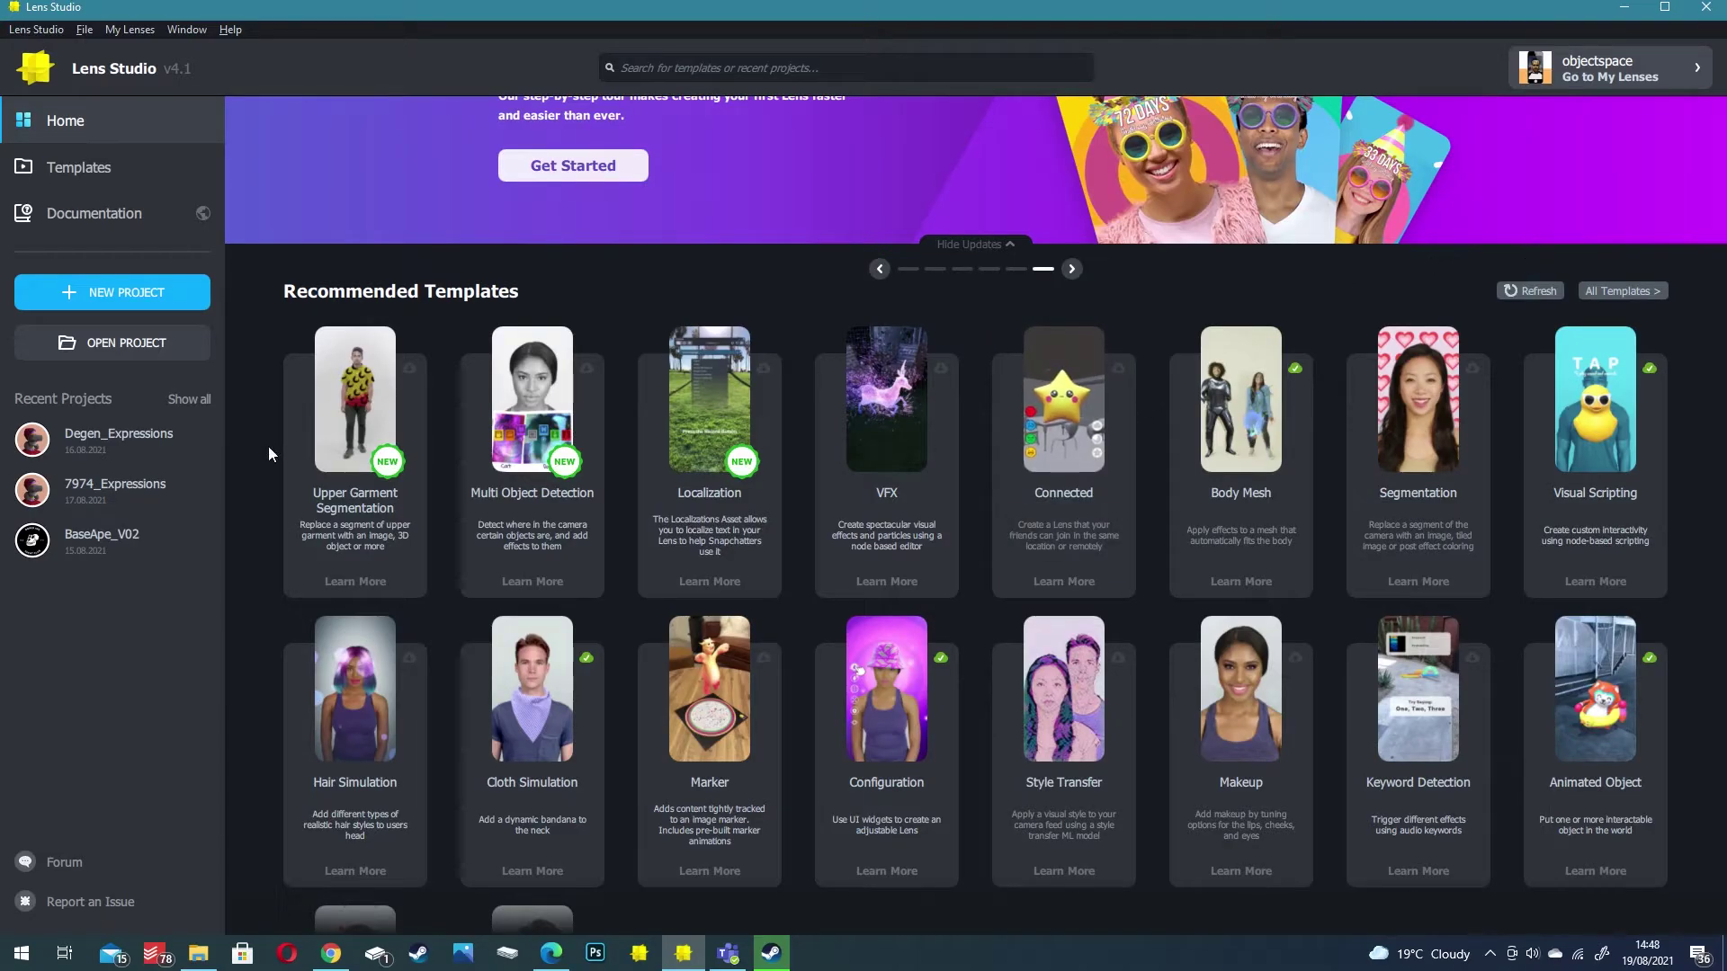
pyautogui.scroll(-3, 840, 336)
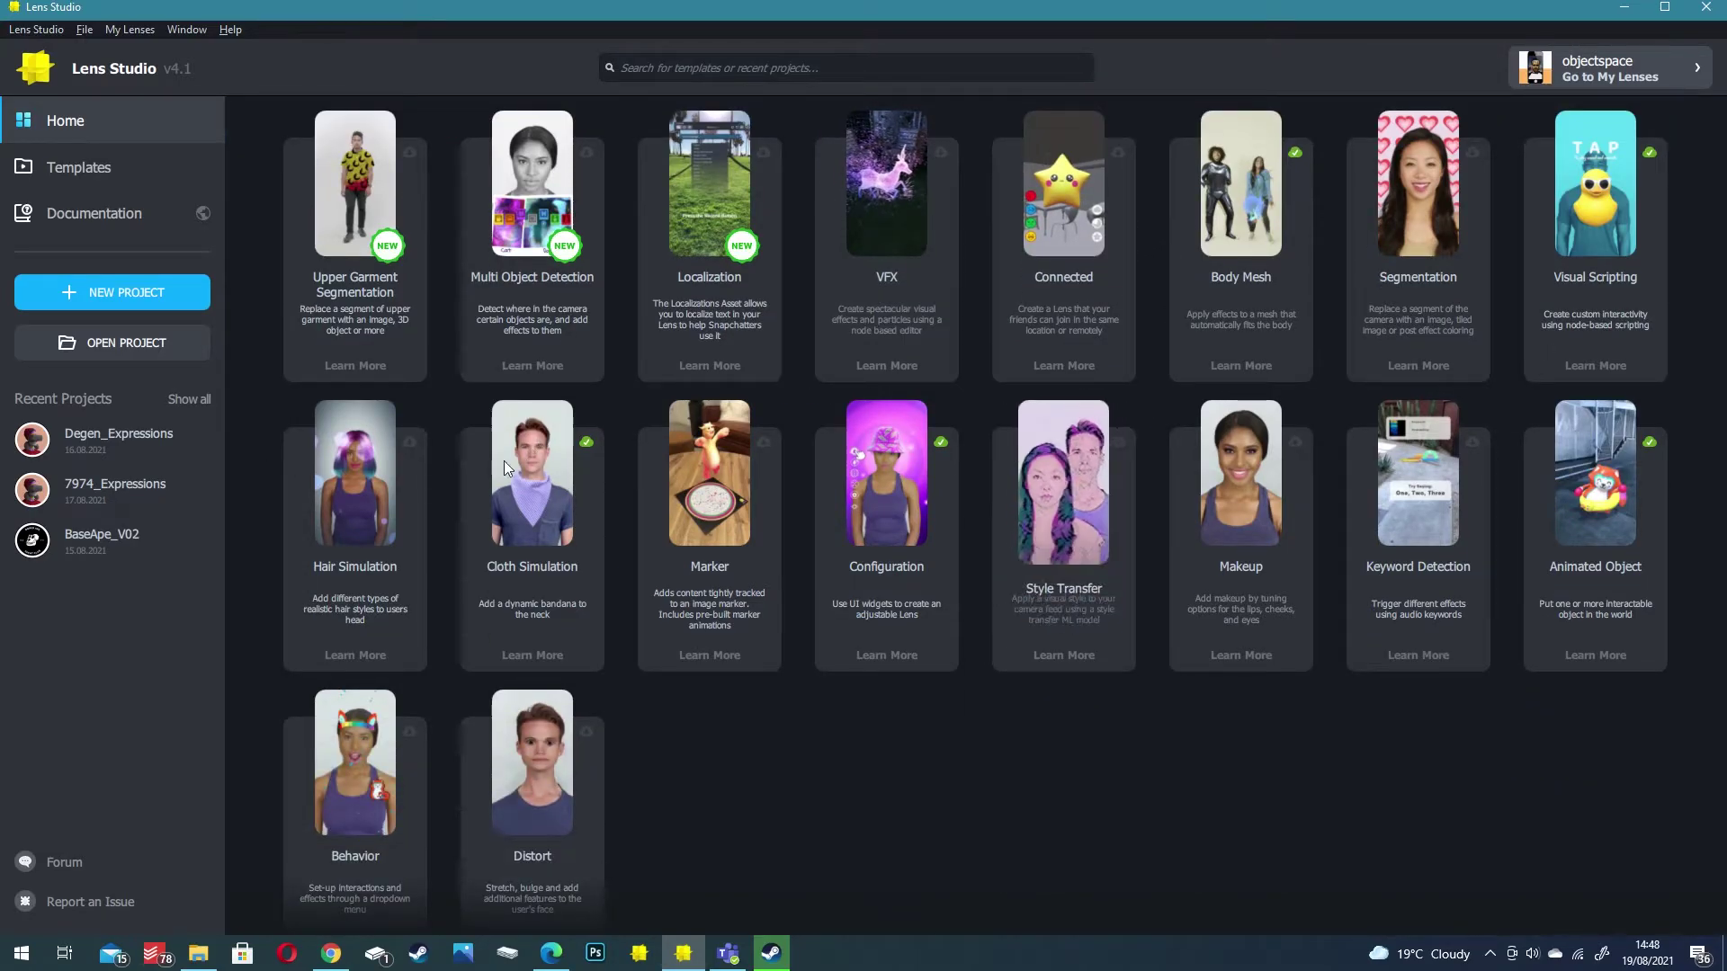
pyautogui.scroll(3, 365, 200)
pyautogui.scroll(-2, 1485, 426)
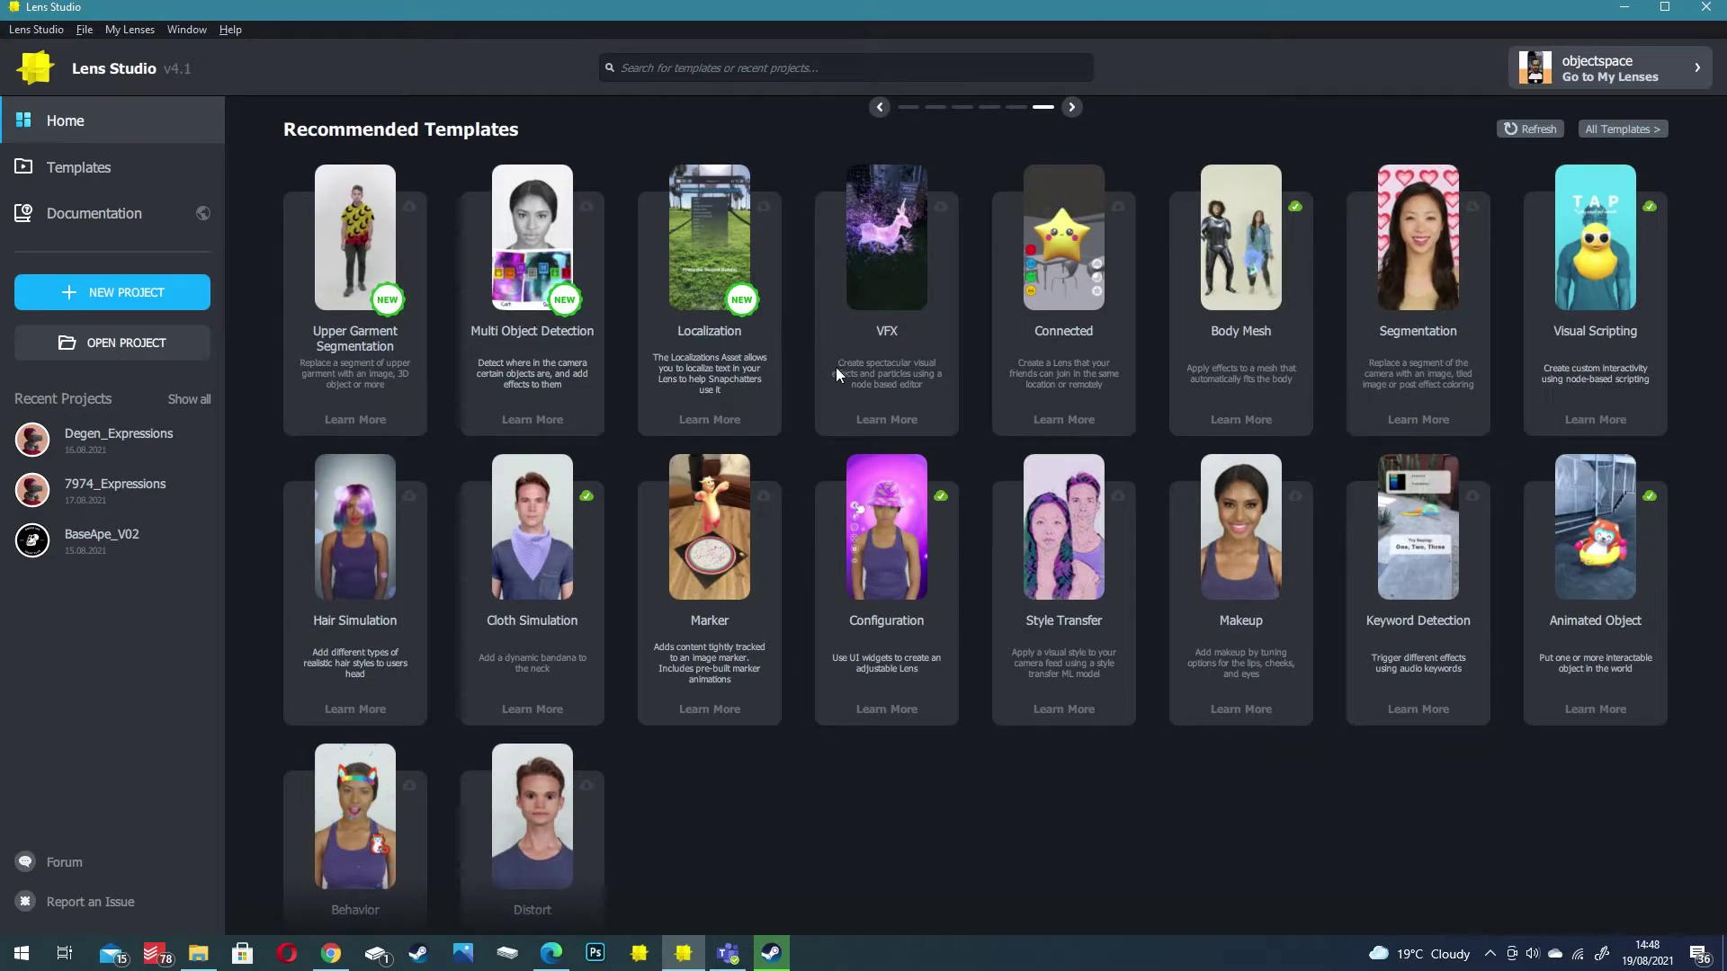
pyautogui.scroll(-2, 635, 687)
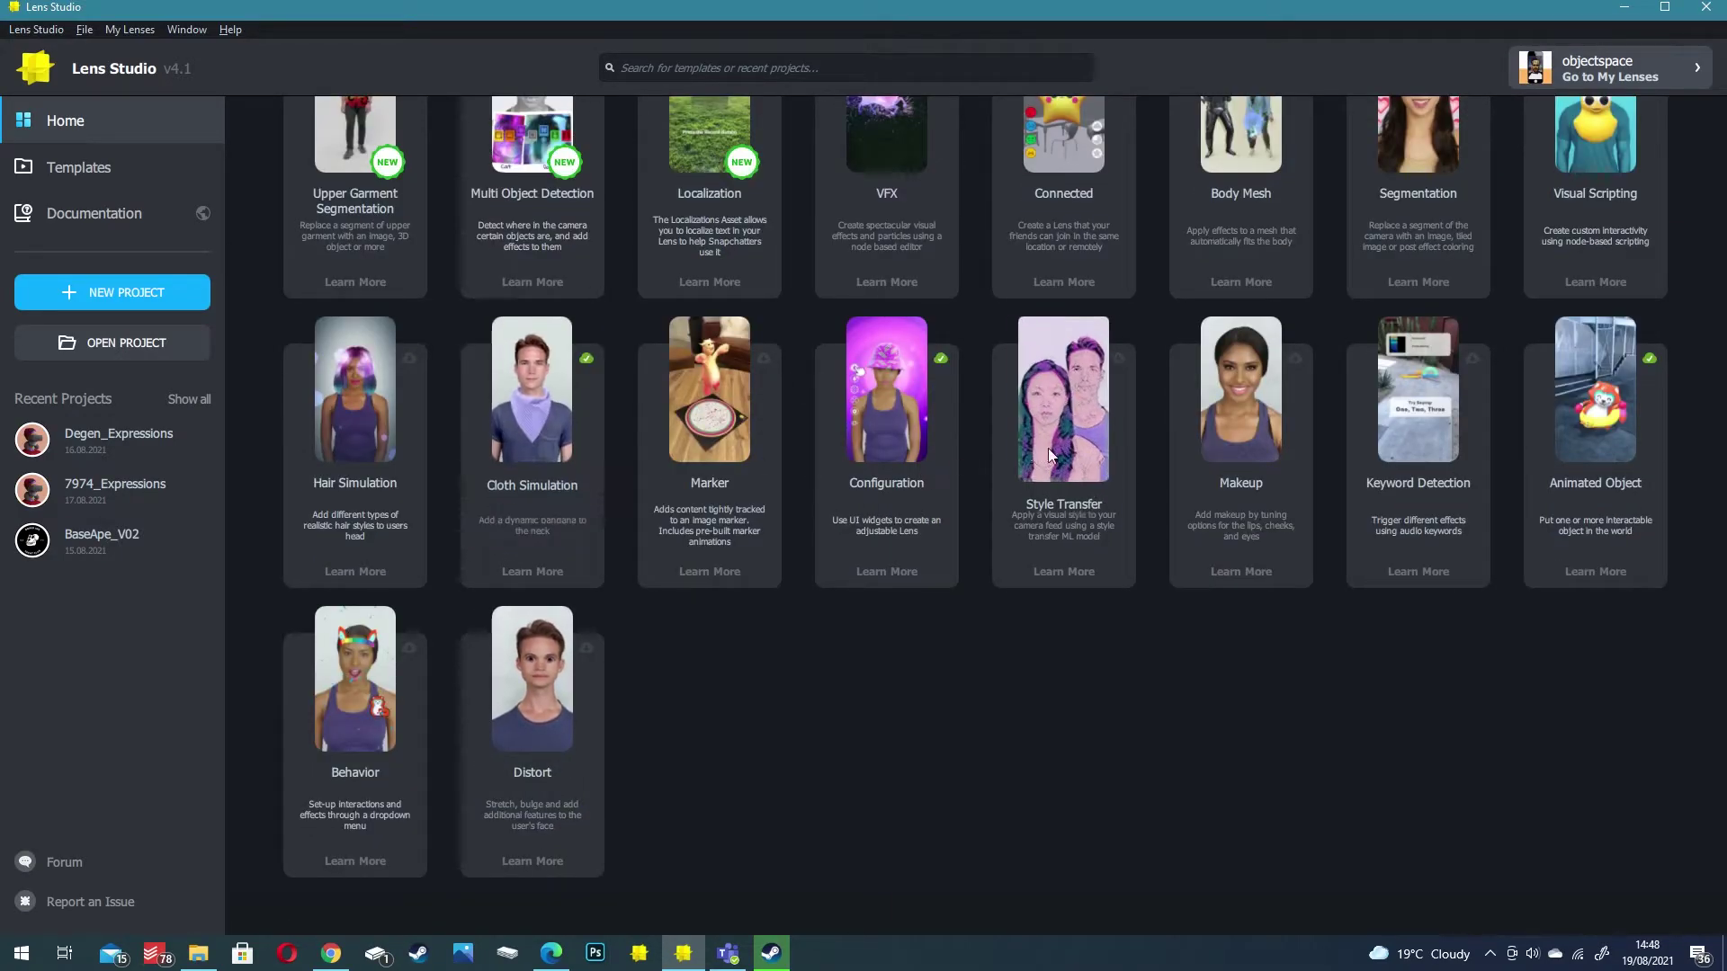
pyautogui.scroll(1, 1464, 422)
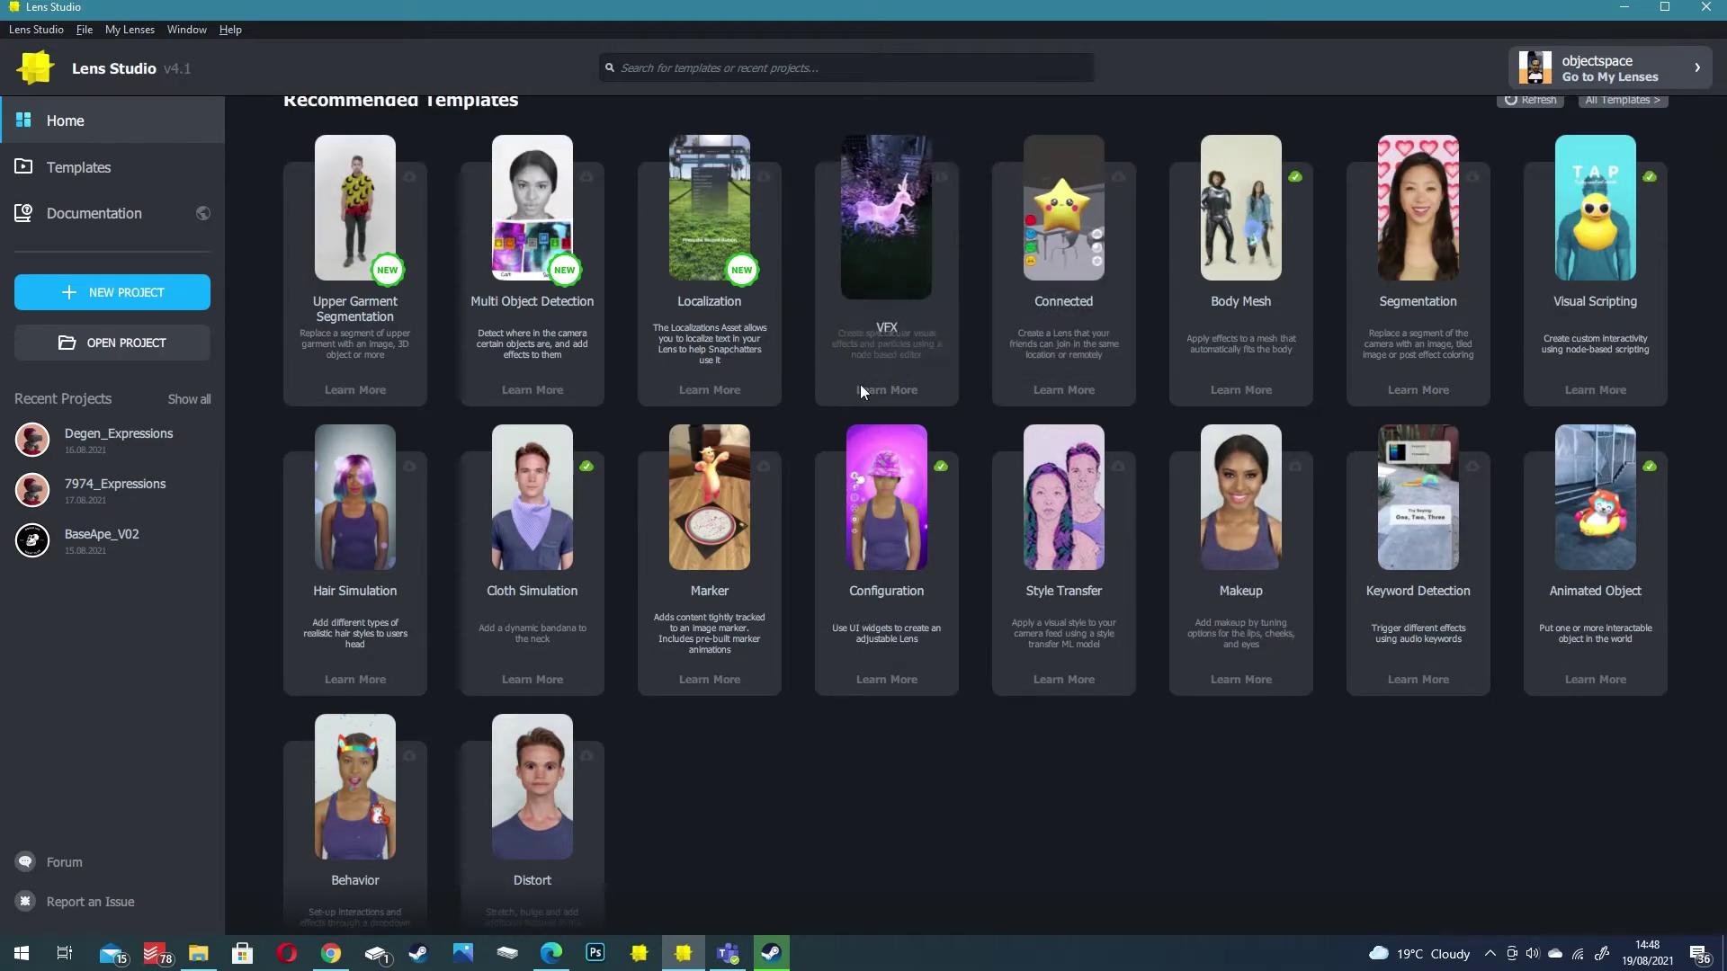
pyautogui.scroll(2, 1198, 368)
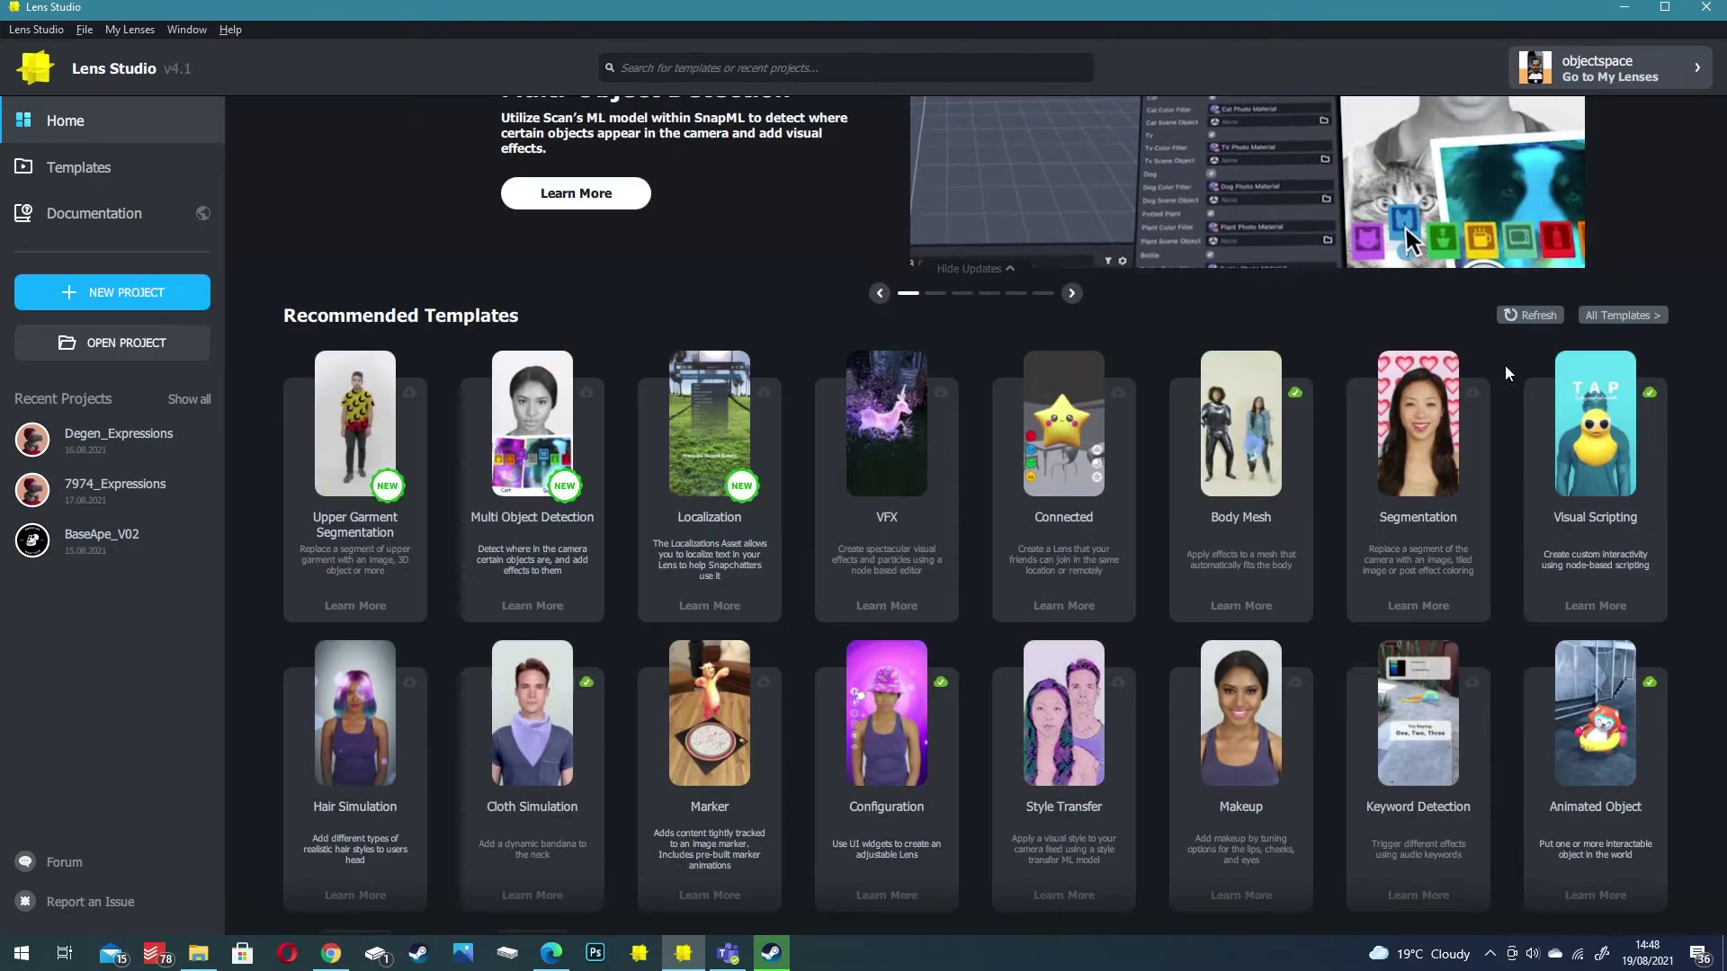
pyautogui.scroll(1, 1588, 322)
pyautogui.click(860, 75)
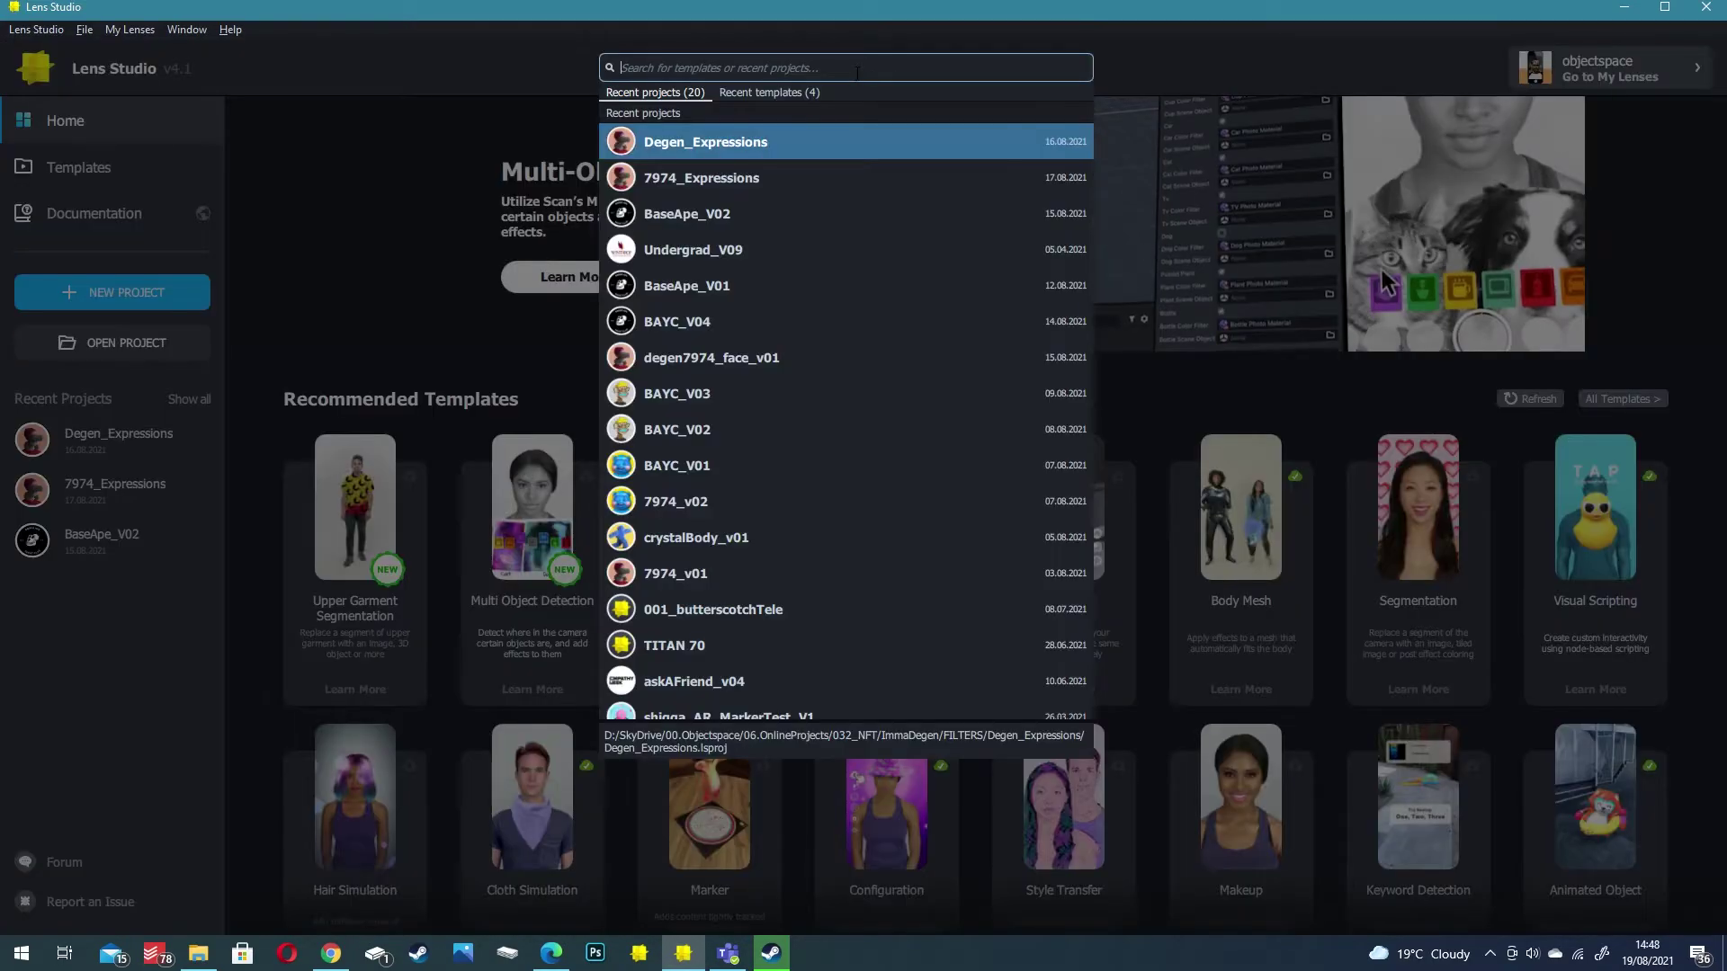
pyautogui.write('world')
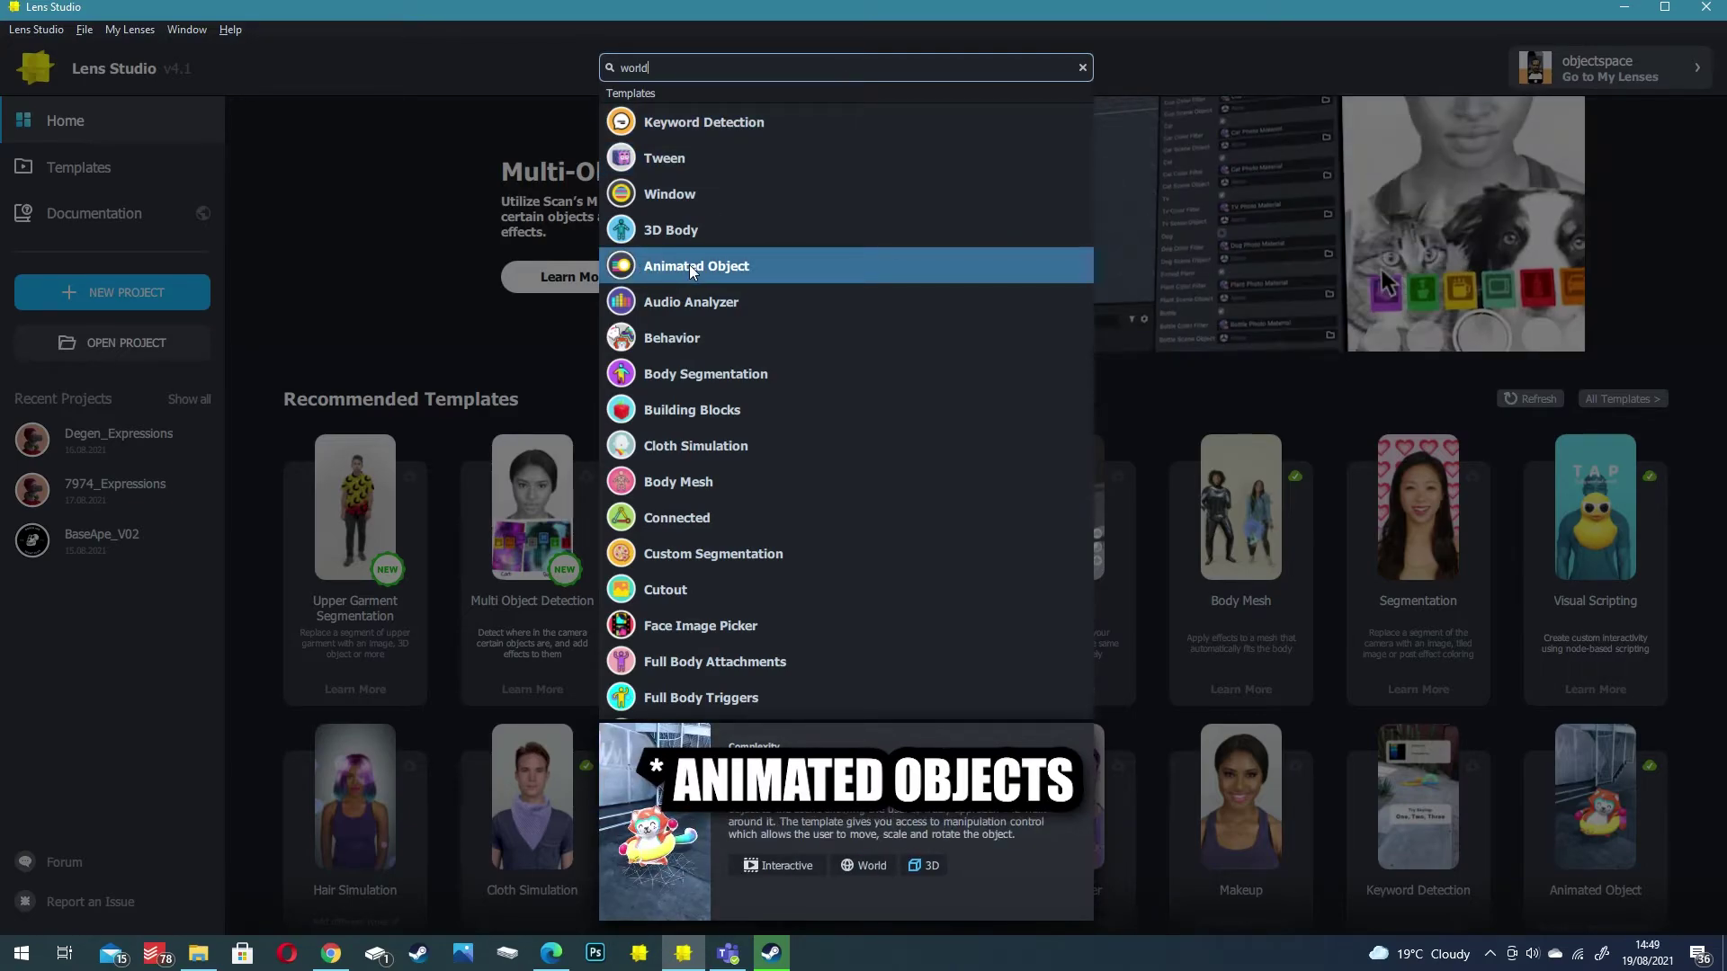
pyautogui.click(689, 264)
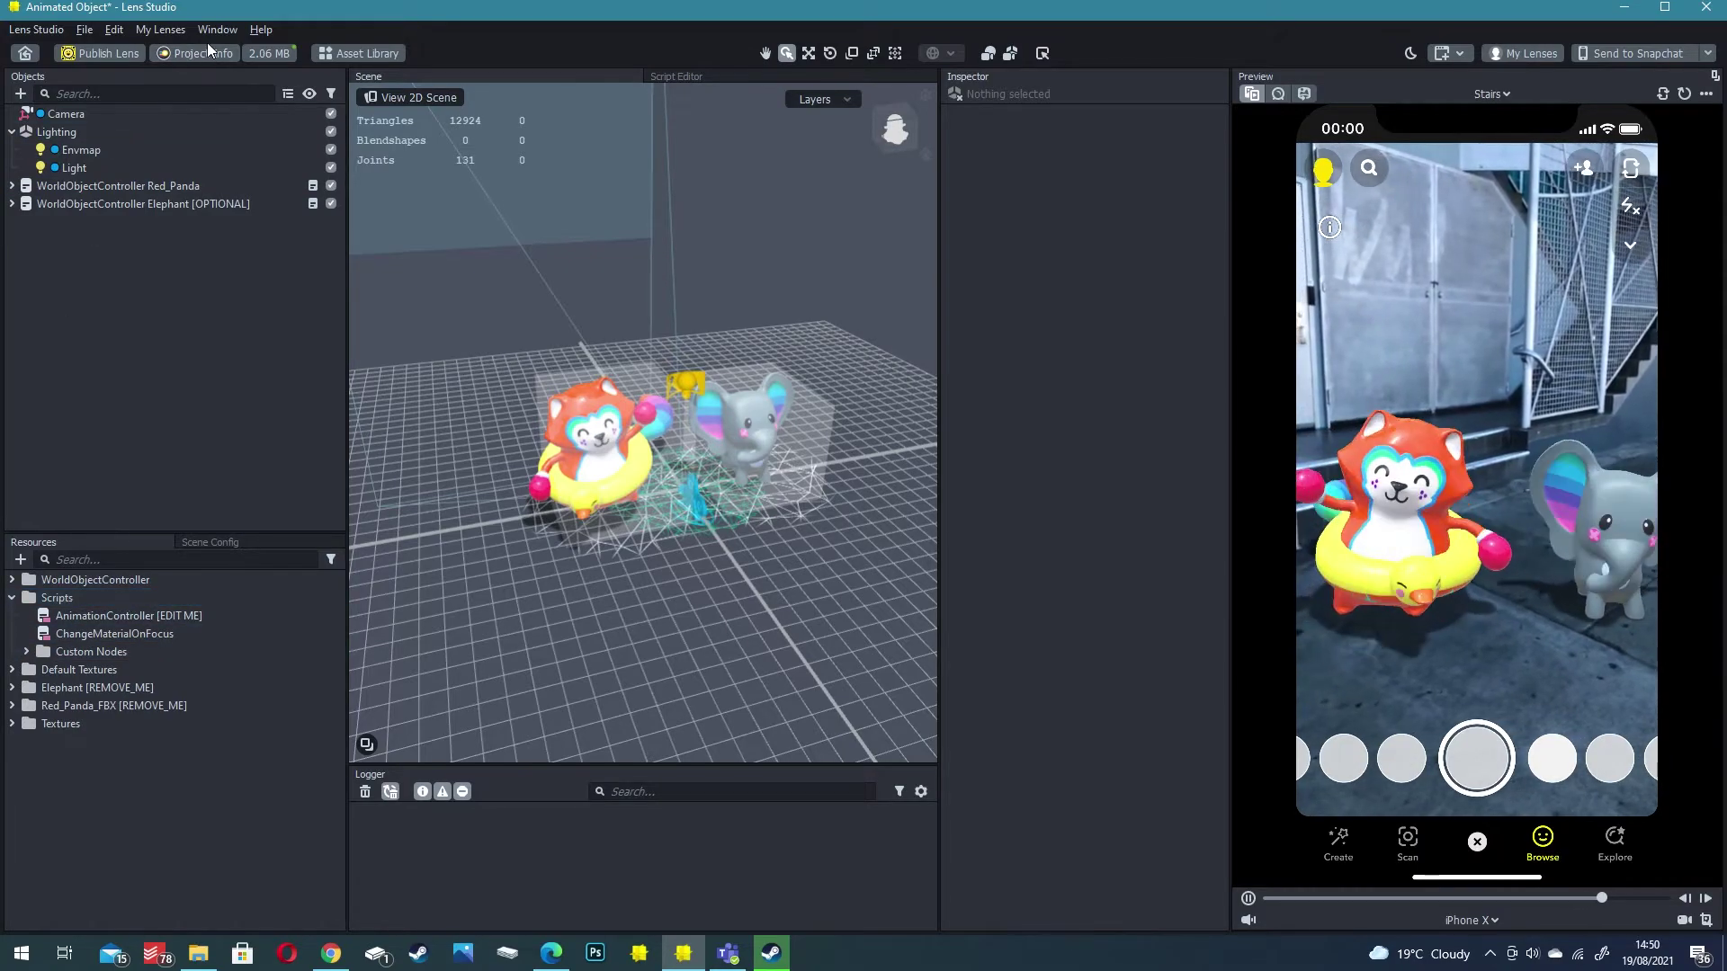
# Once the Animated Object project loads, check the File menu and close it
pyautogui.click(85, 30)
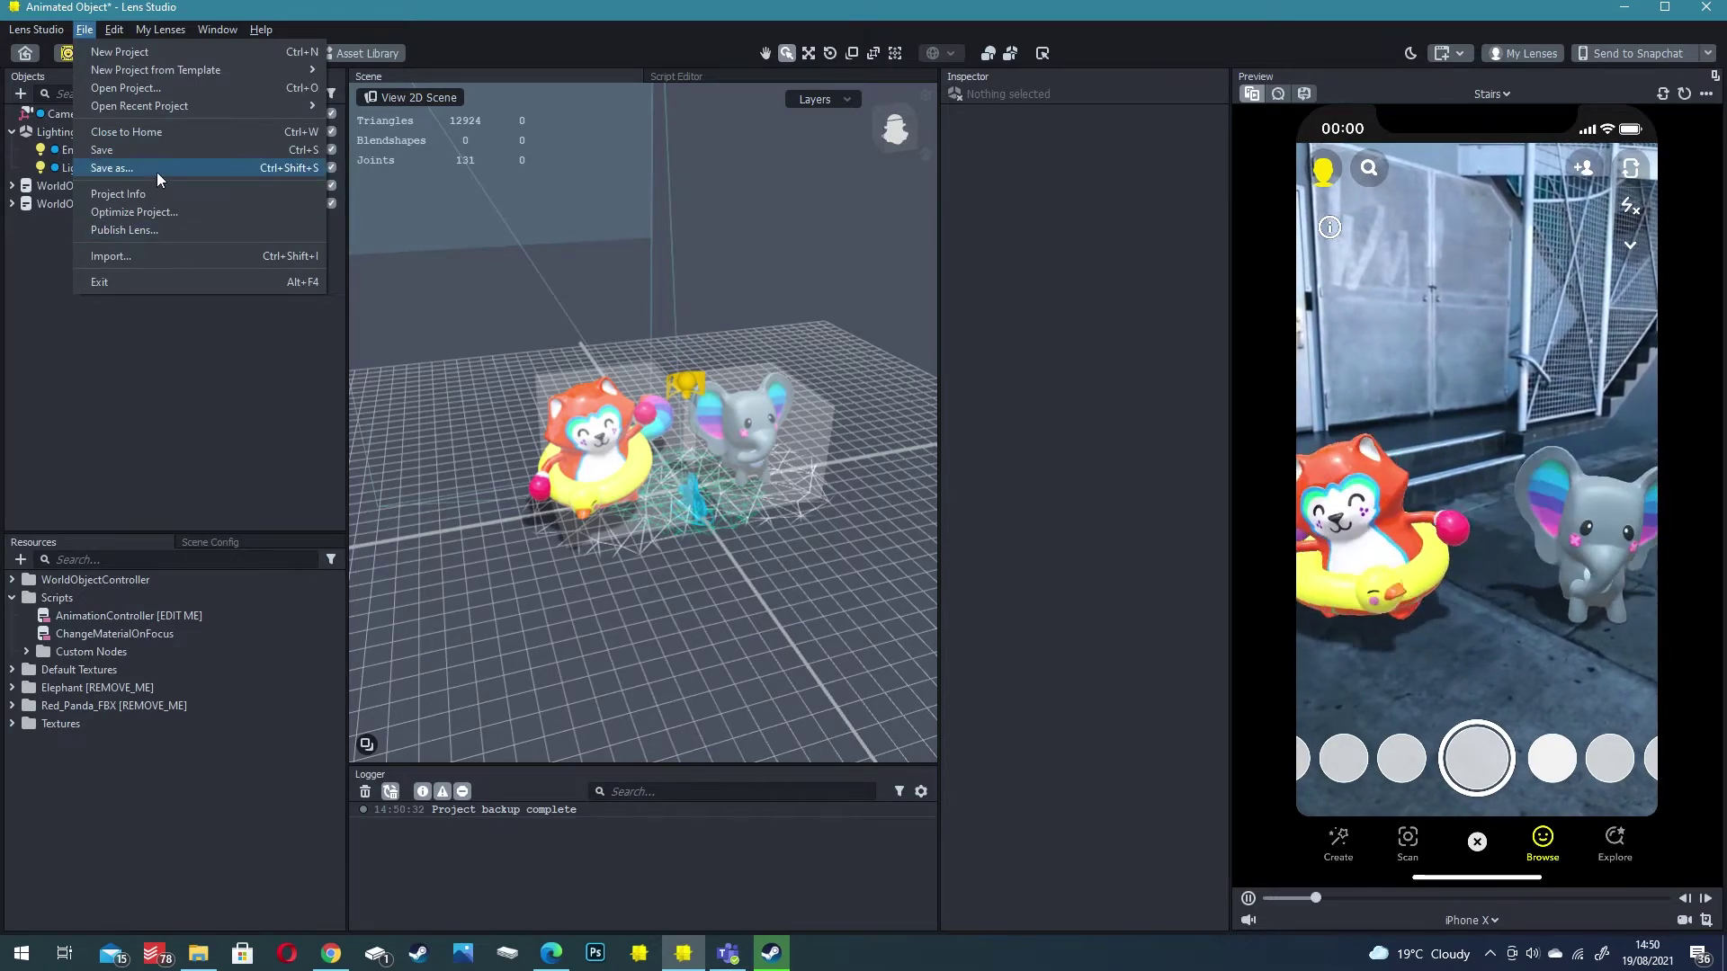
pyautogui.click(158, 169)
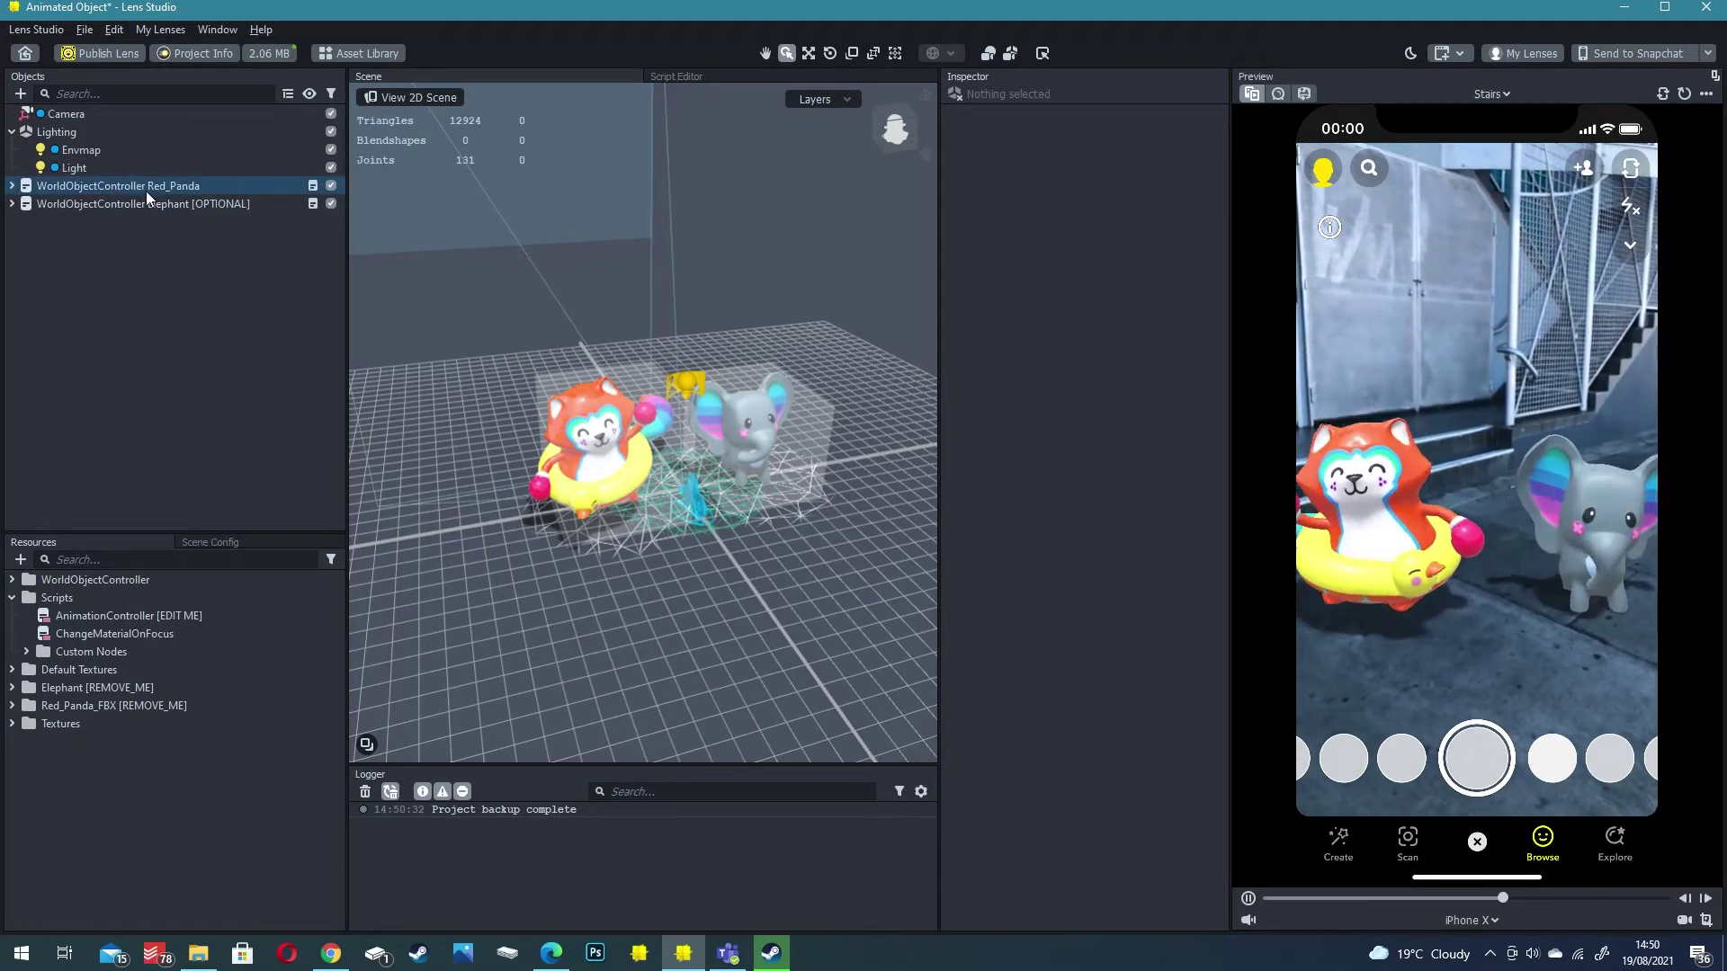
# Delete the Elephant controller and the Red_Panda_FBX model from the Objects panel
pyautogui.click(149, 187)
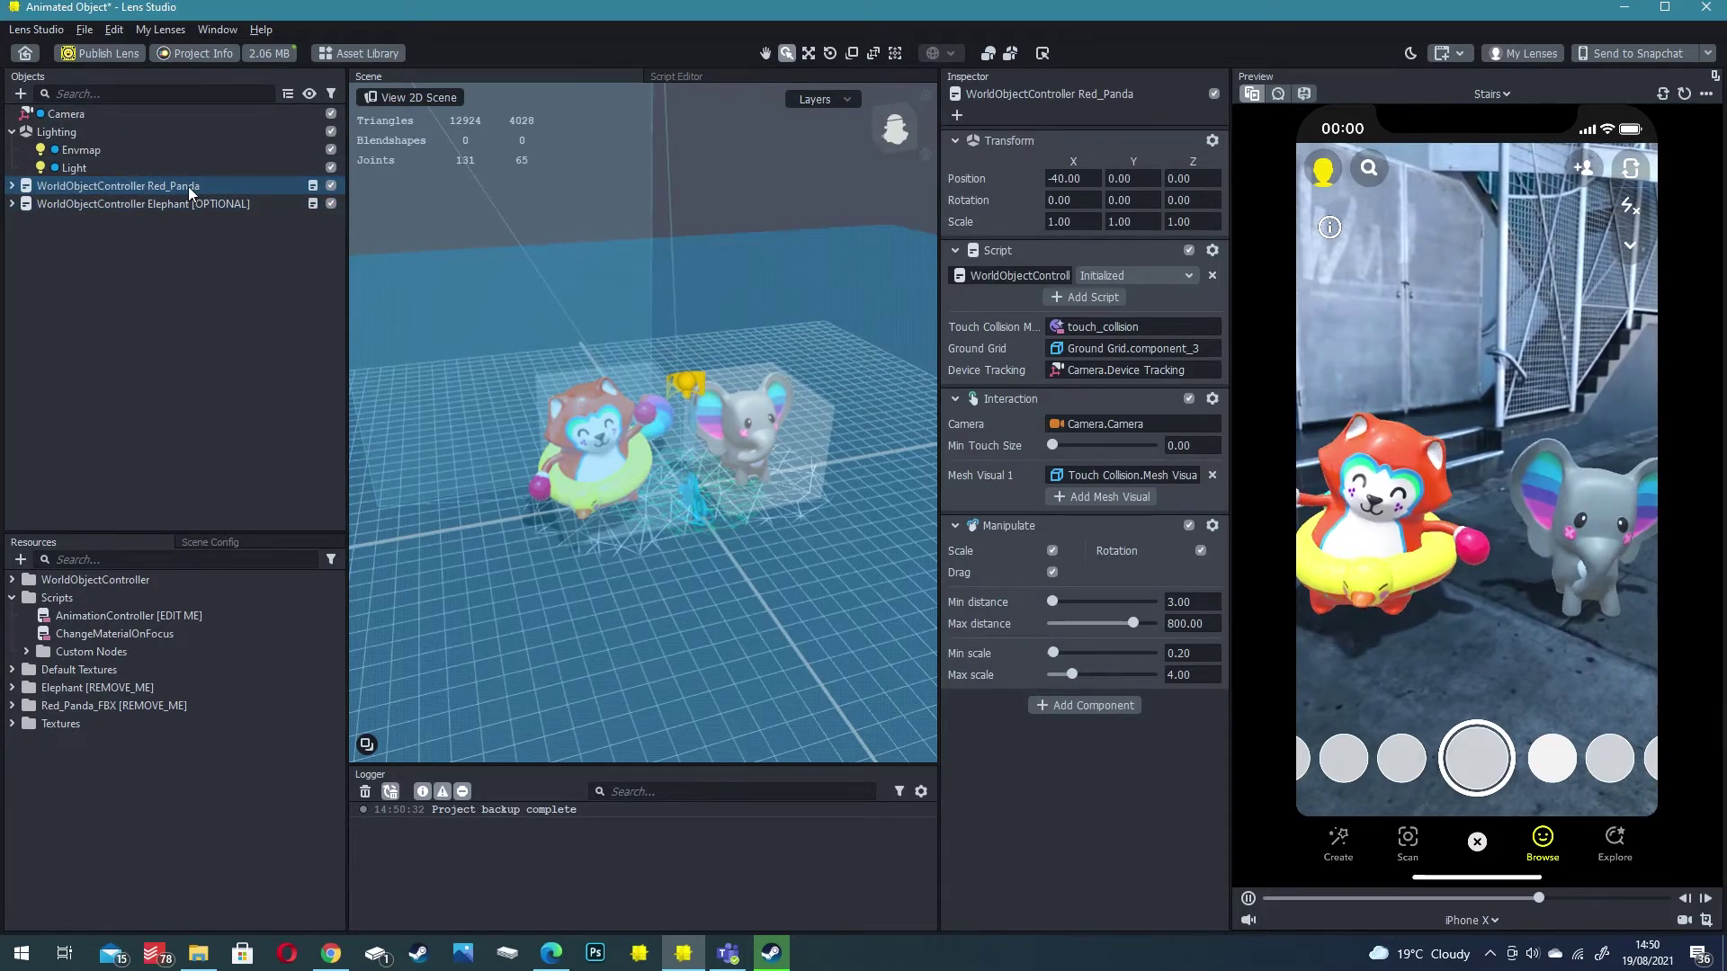
pyautogui.click(178, 205)
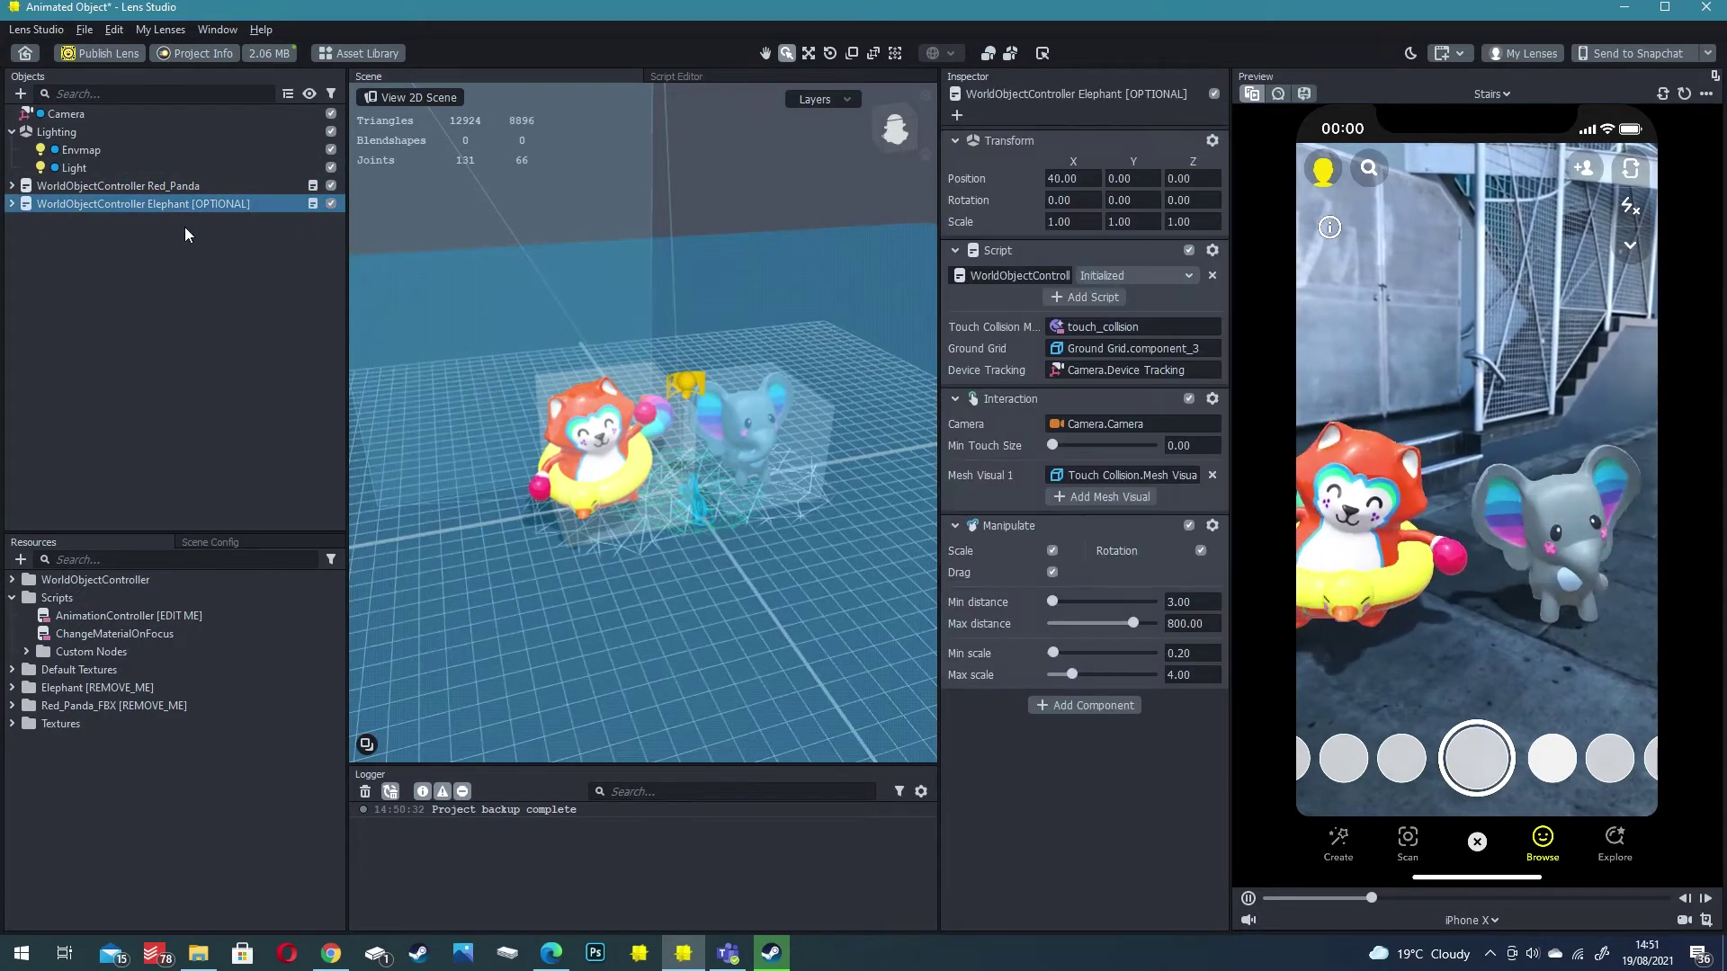
pyautogui.press('Delete')
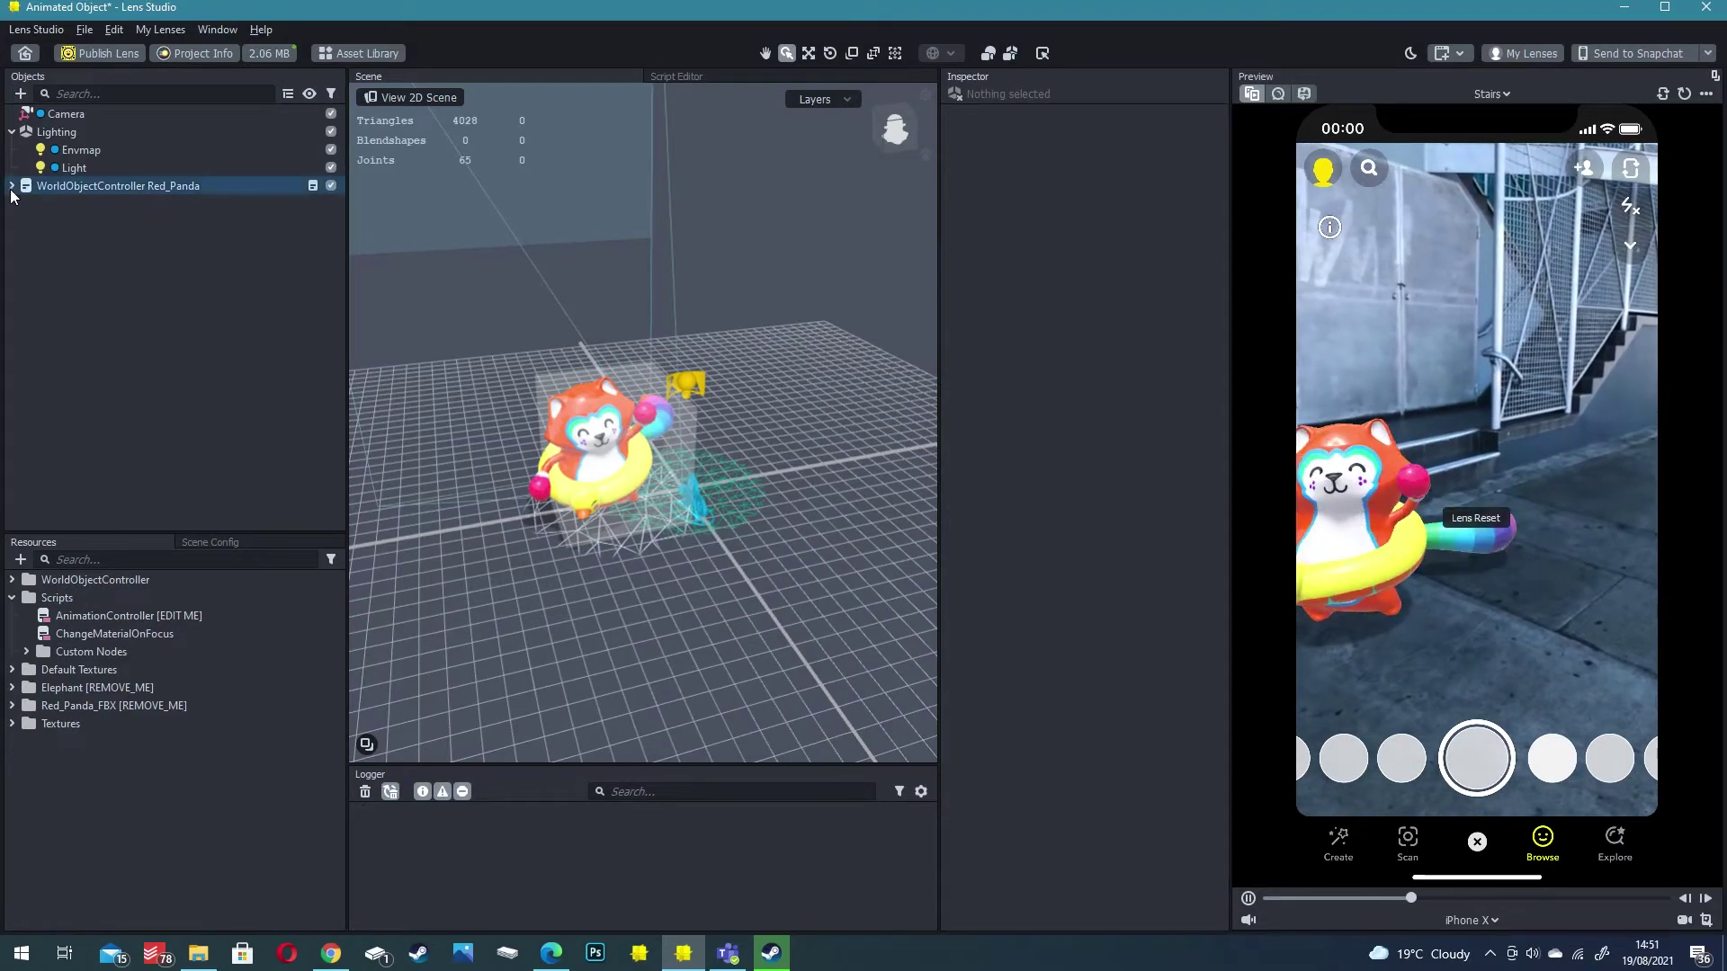
pyautogui.click(86, 203)
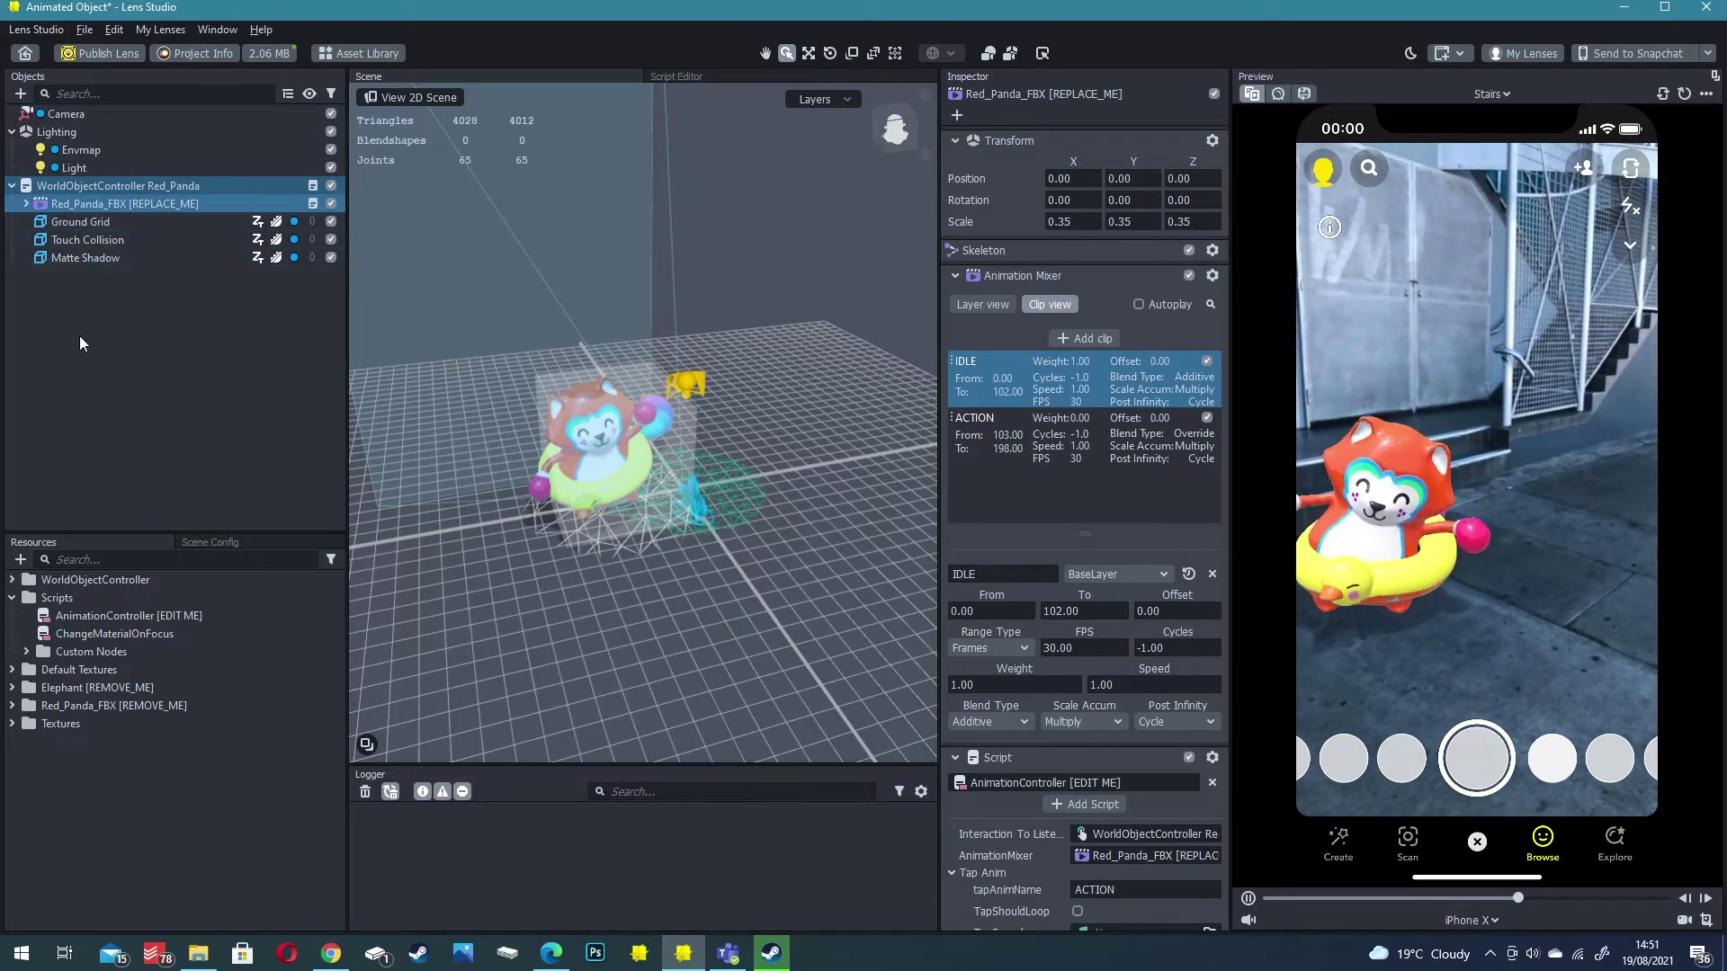
pyautogui.click(90, 205)
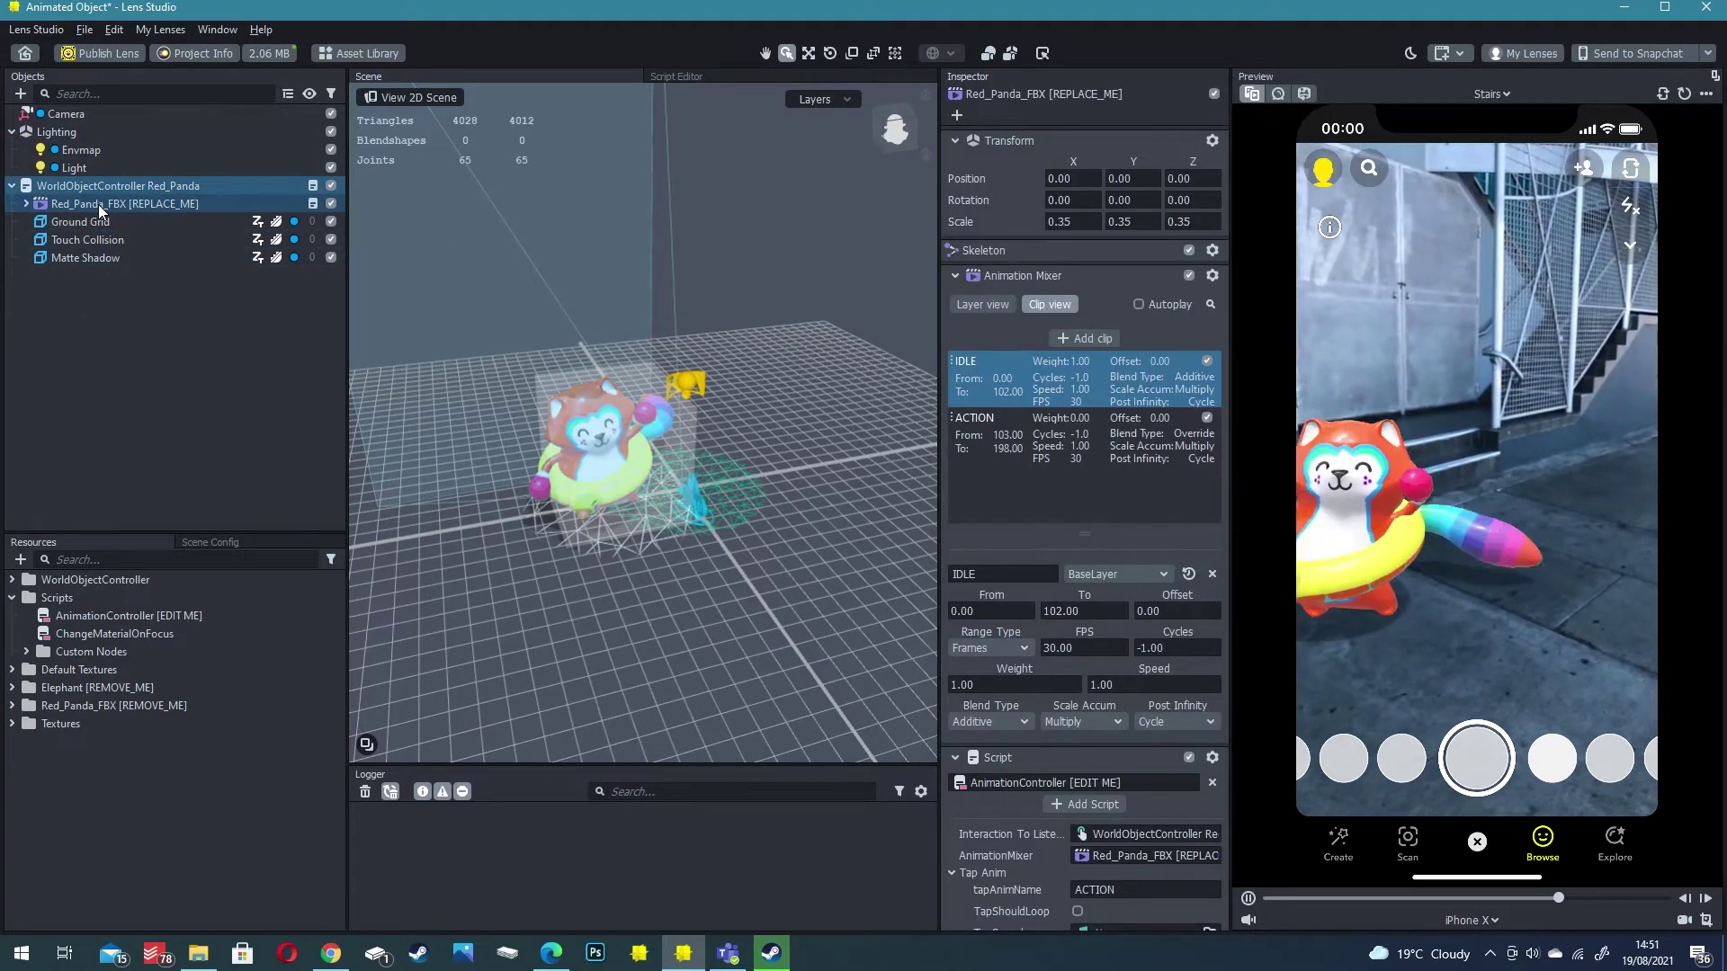
pyautogui.press('Delete')
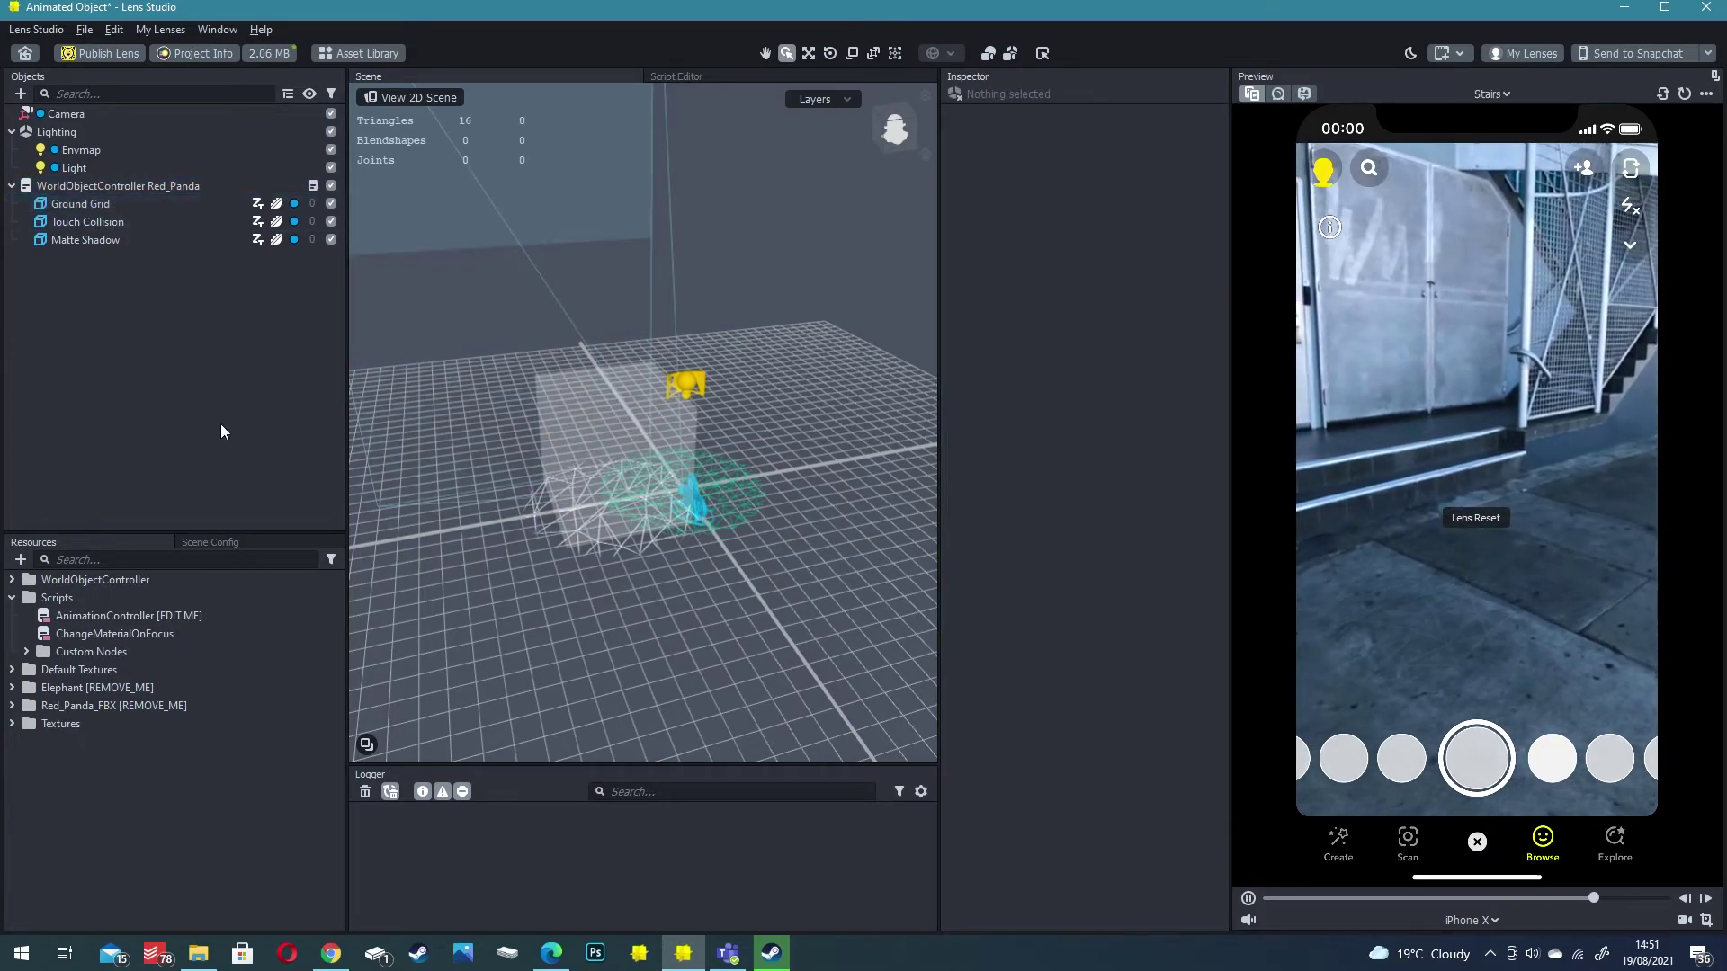
# Delete both [REMOVE_ME] folders from Resources
pyautogui.click(11, 598)
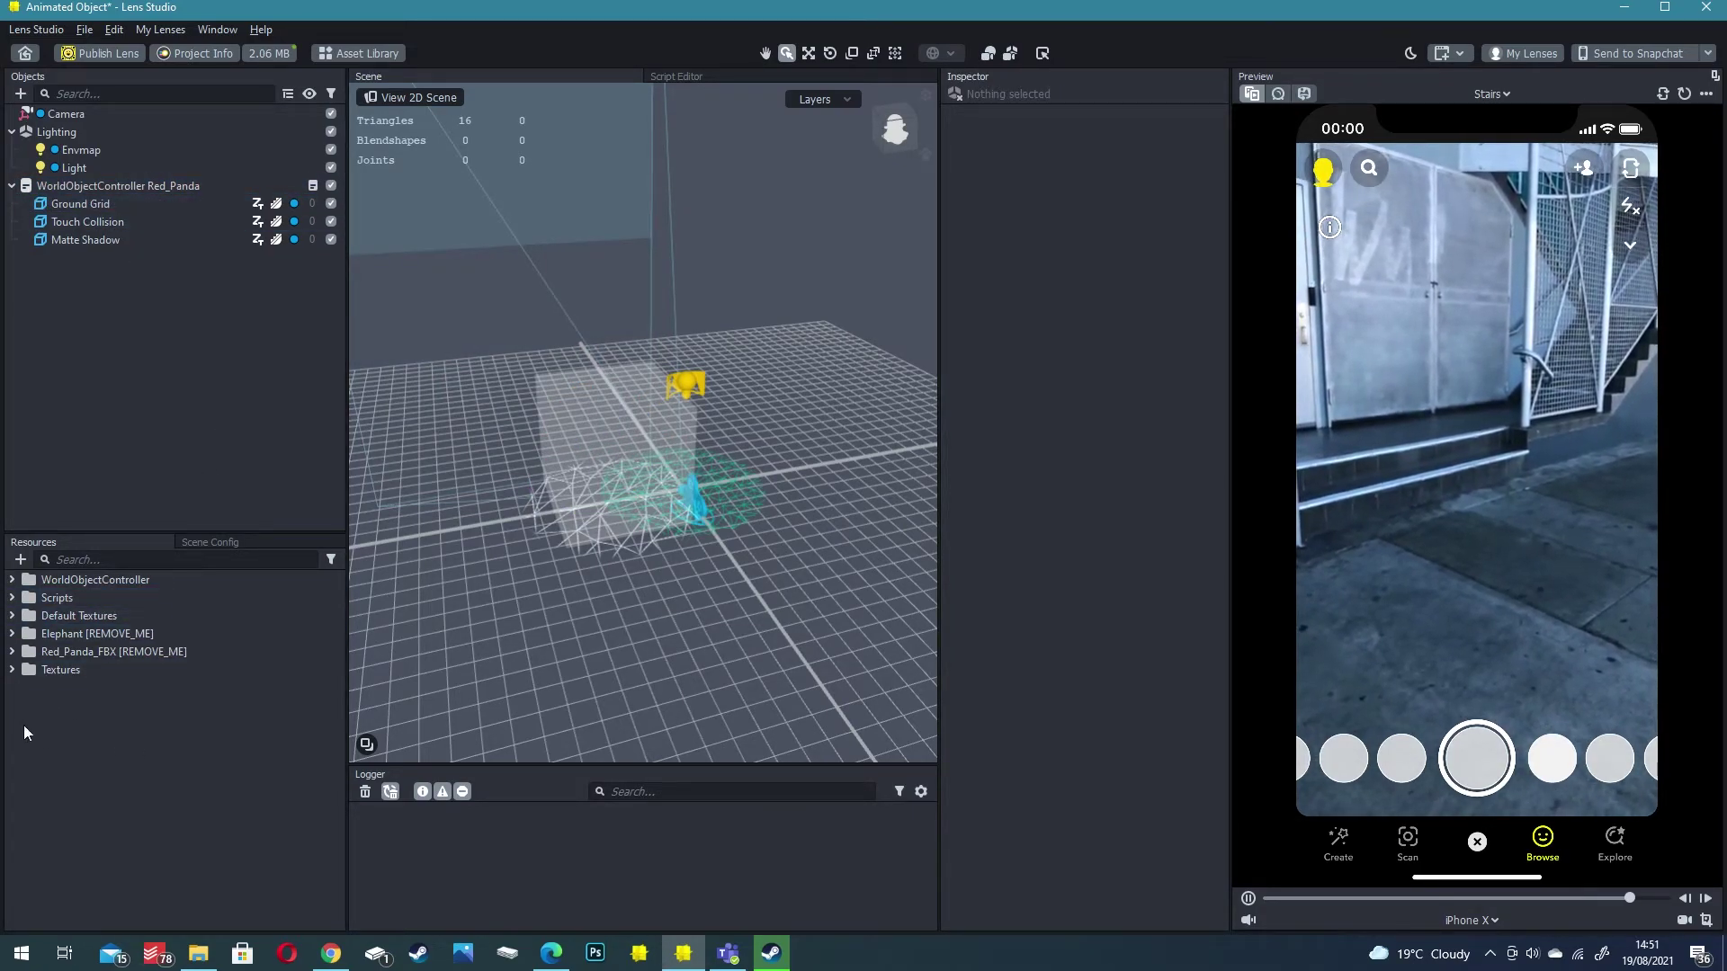
pyautogui.click(106, 651)
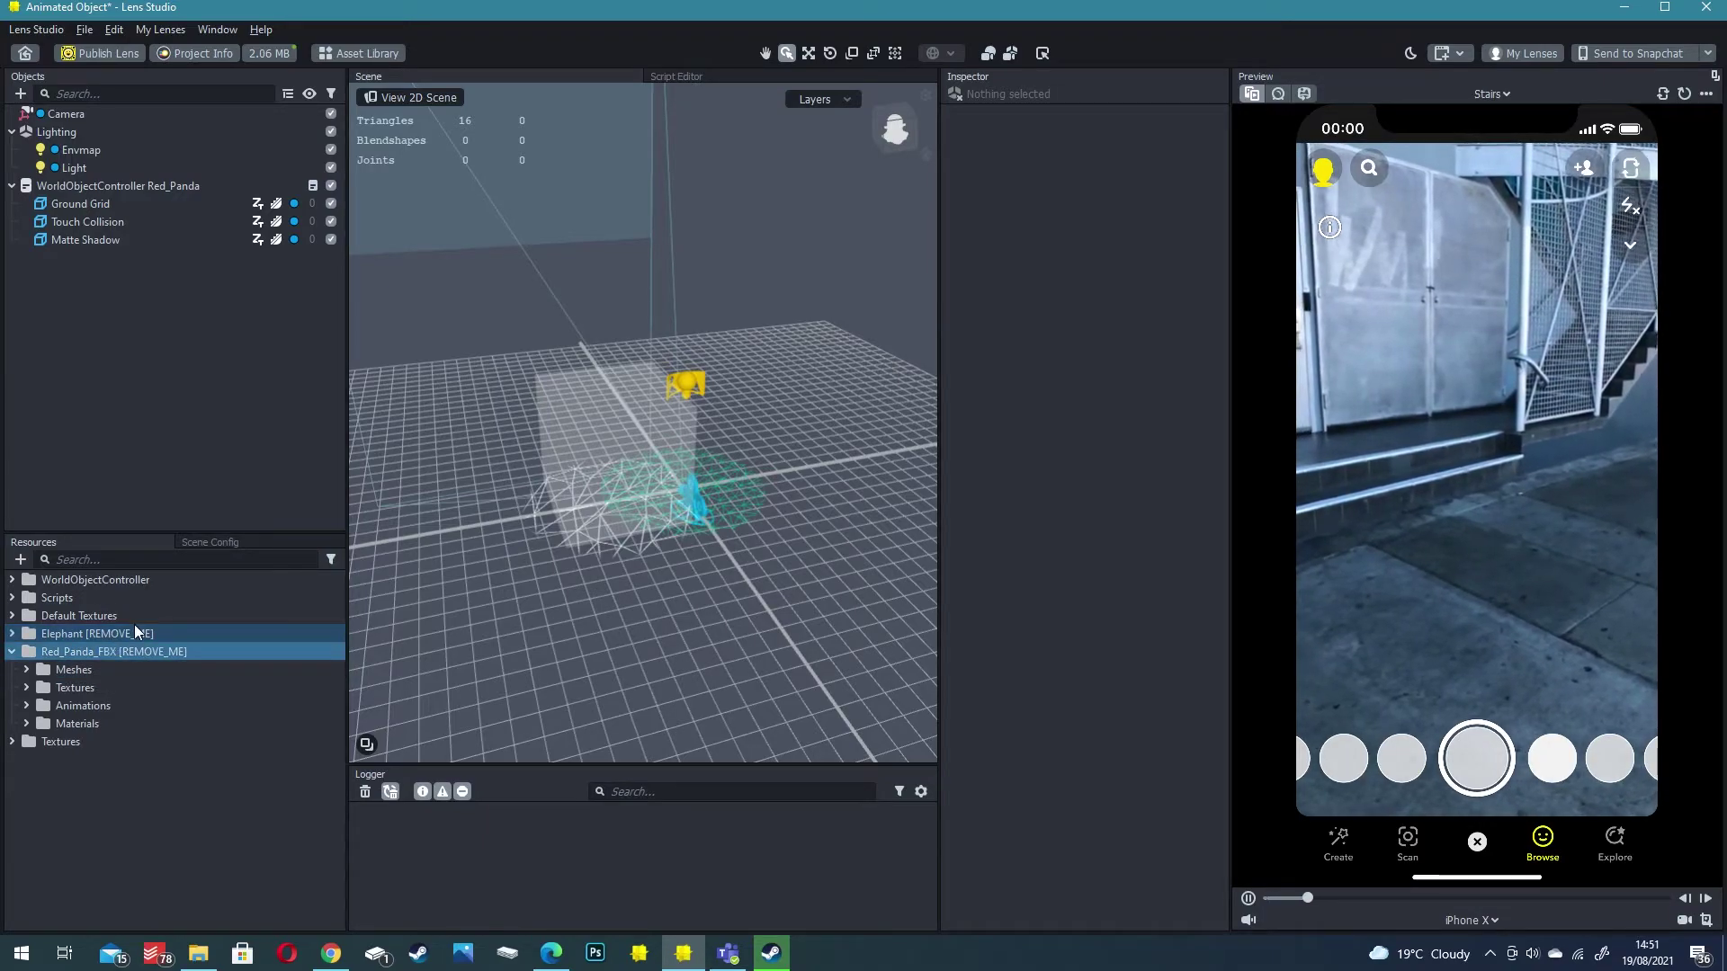
pyautogui.press('Delete')
# Inspect the remaining controller and its Ground Grid, Touch Collision and Matte Shadow children
pyautogui.moveTo(628, 385); pyautogui.dragTo(666, 385, button='right')
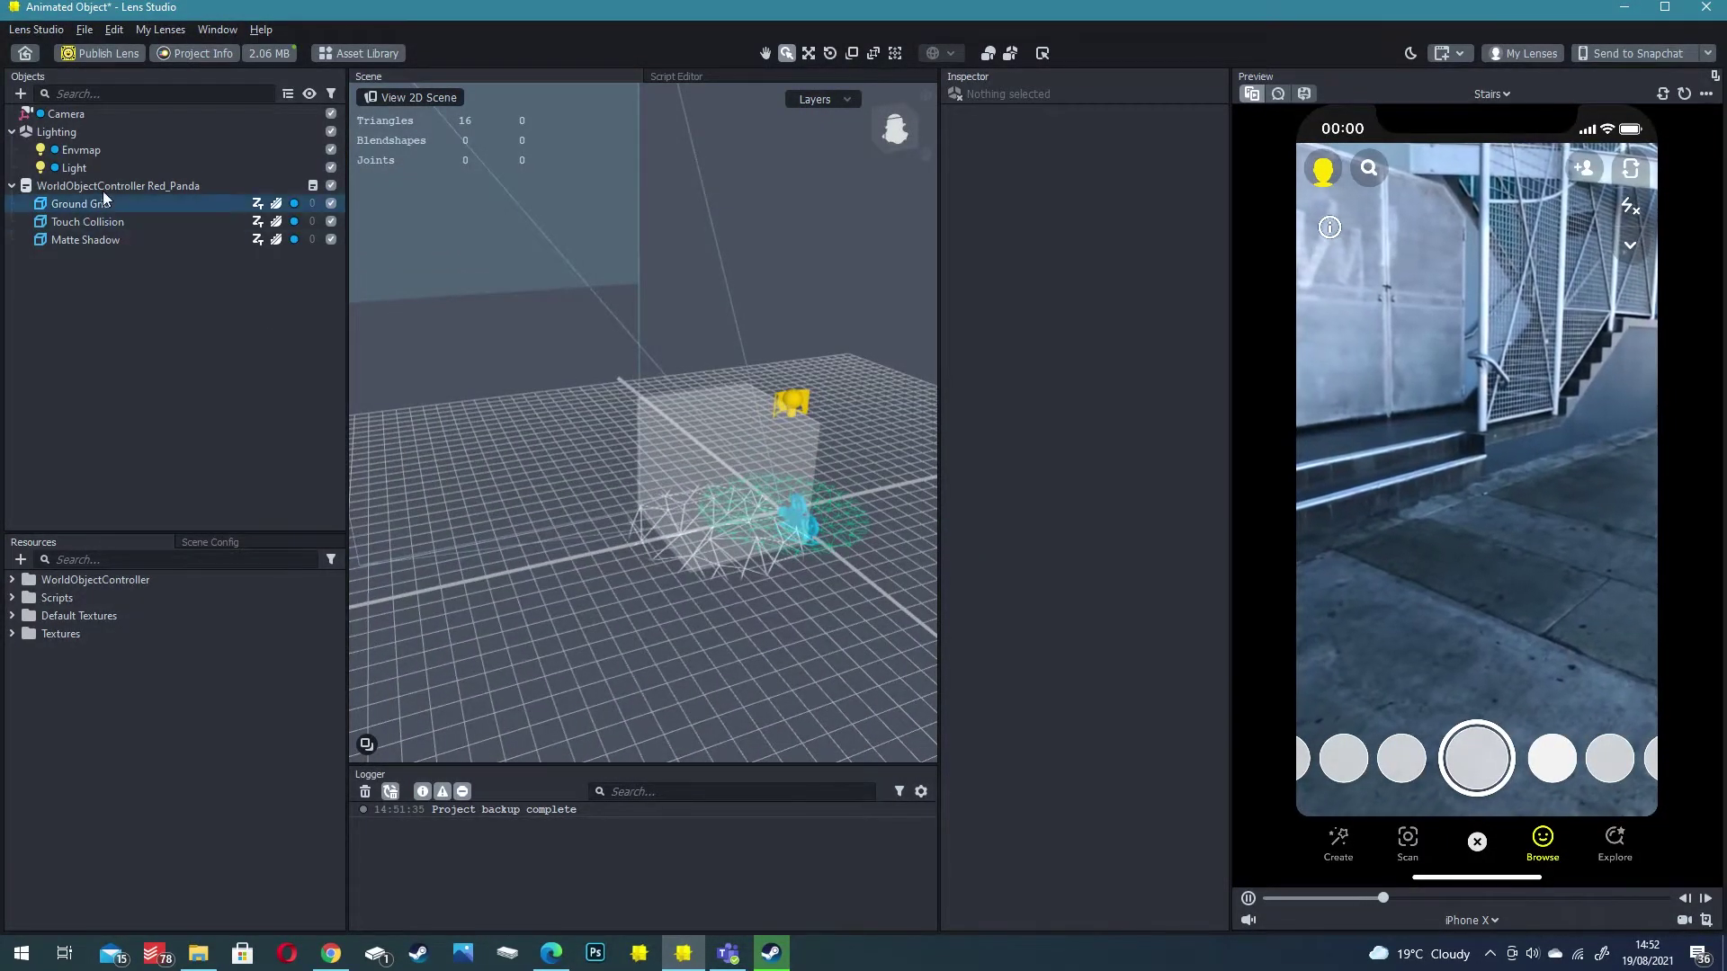
pyautogui.click(160, 186)
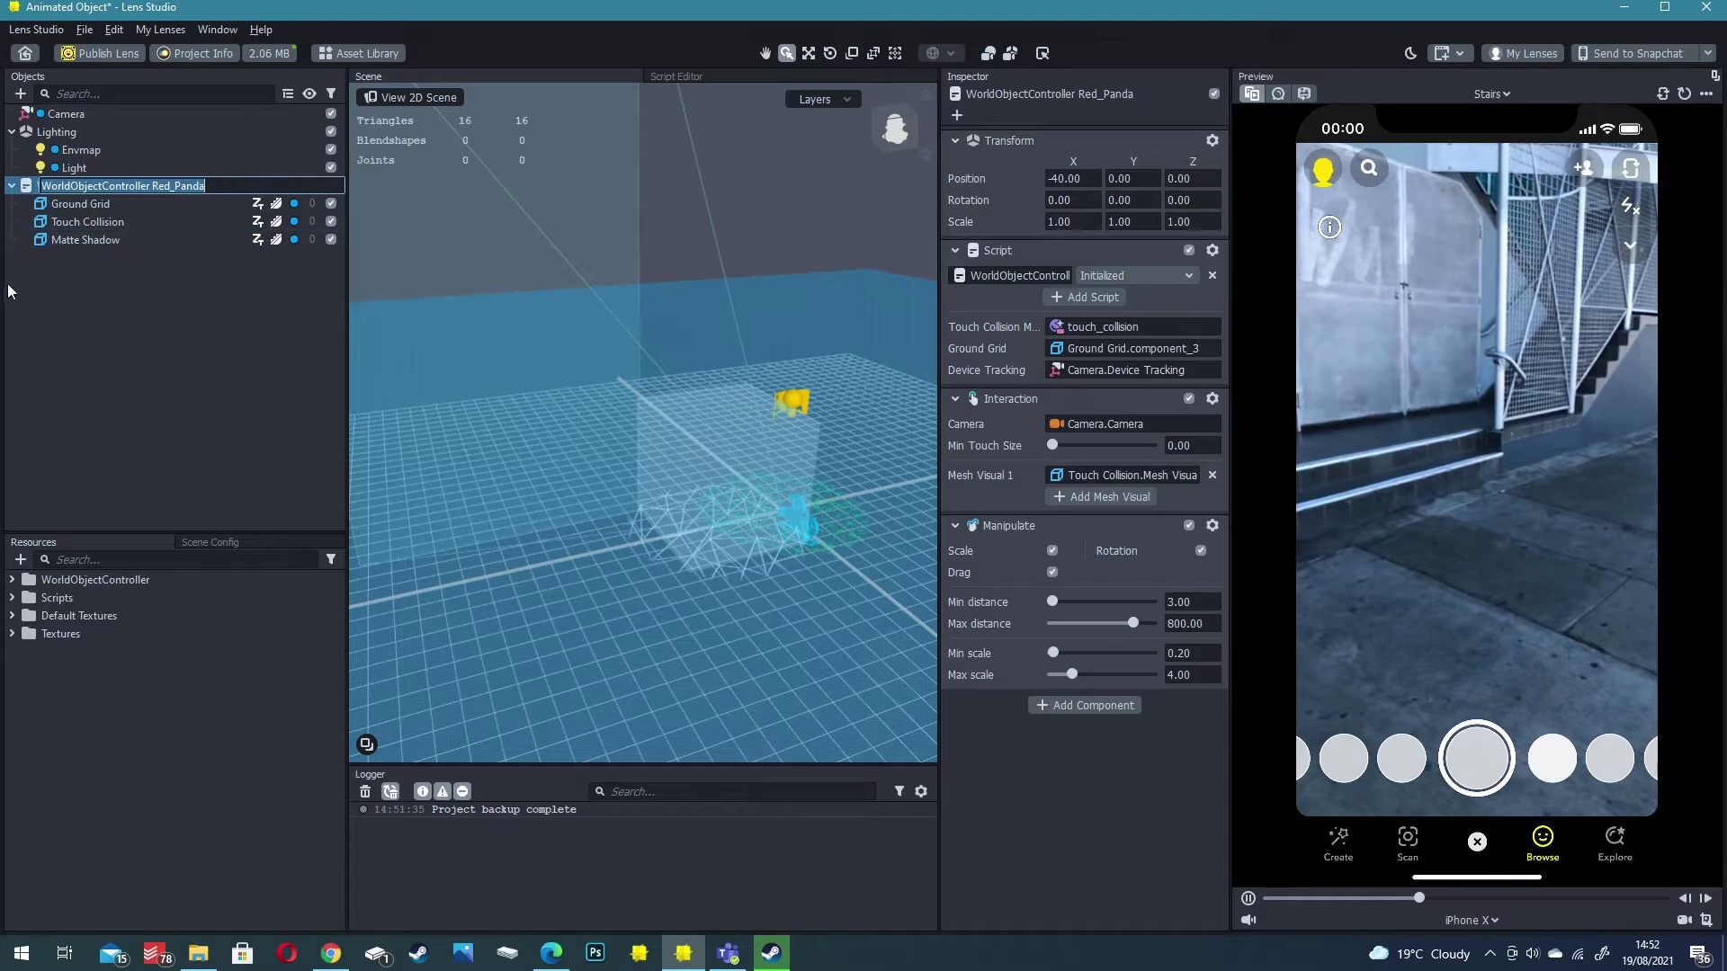
pyautogui.click(77, 205)
pyautogui.click(87, 222)
pyautogui.click(98, 241)
pyautogui.click(54, 186)
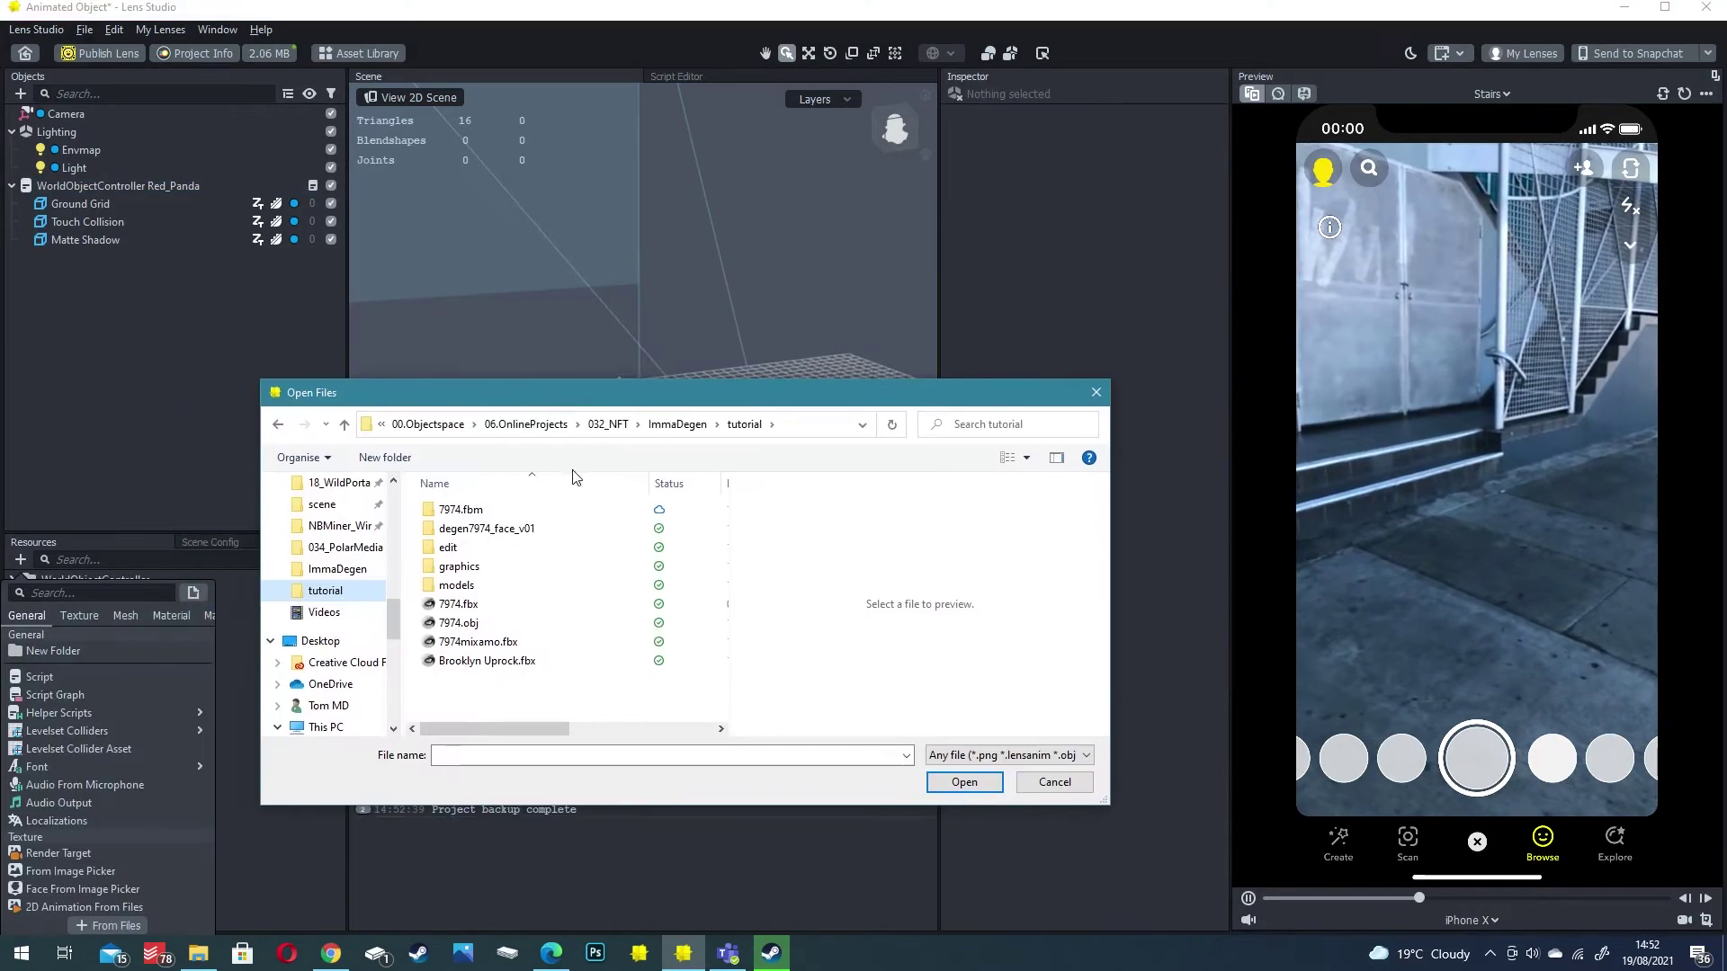
# Import Brooklyn Uprock.fbx and place it under the Red_Panda controller
pyautogui.click(479, 664)
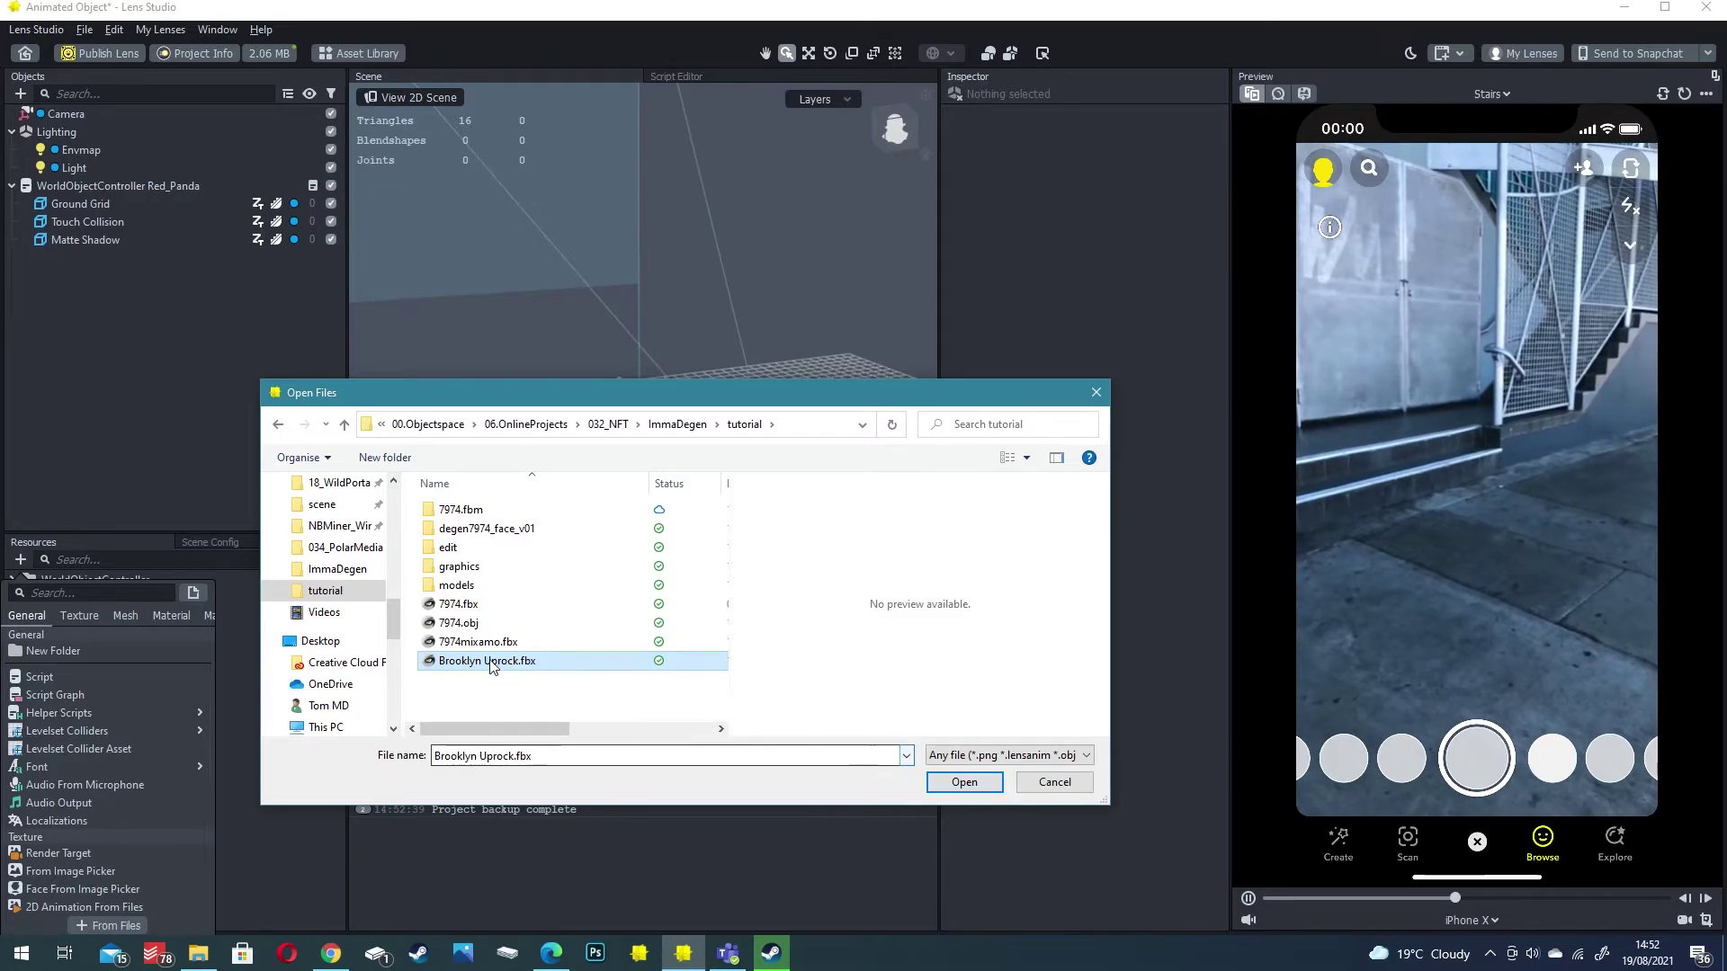
pyautogui.click(960, 781)
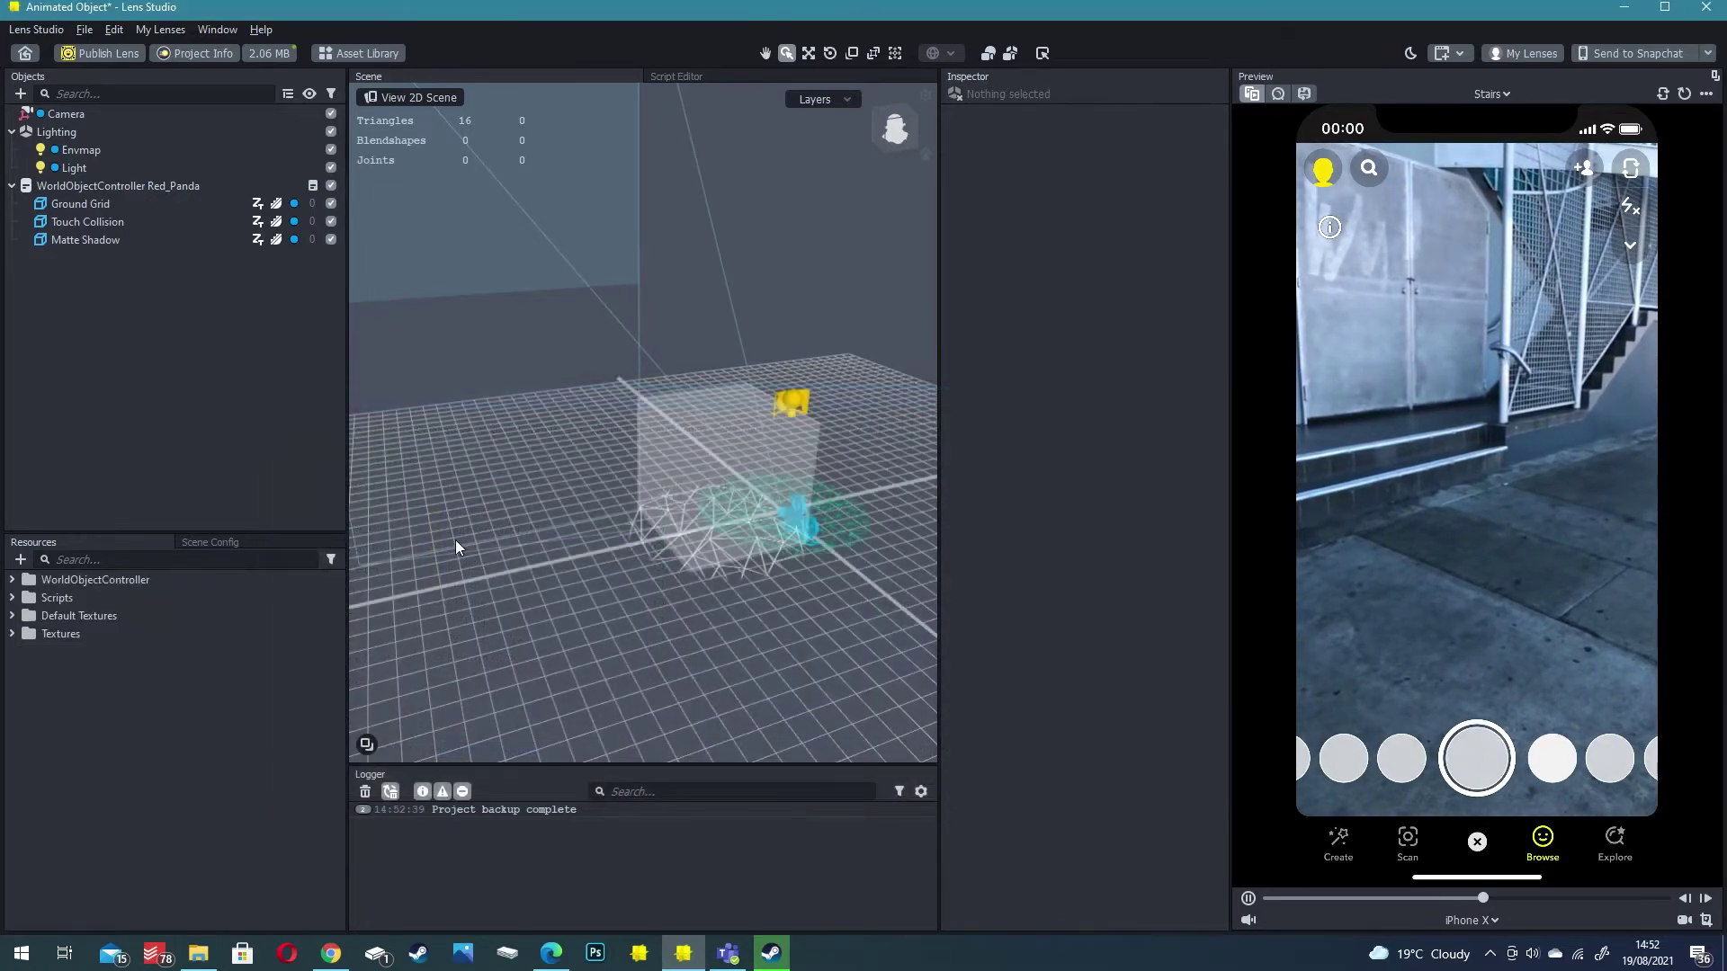
pyautogui.click(960, 624)
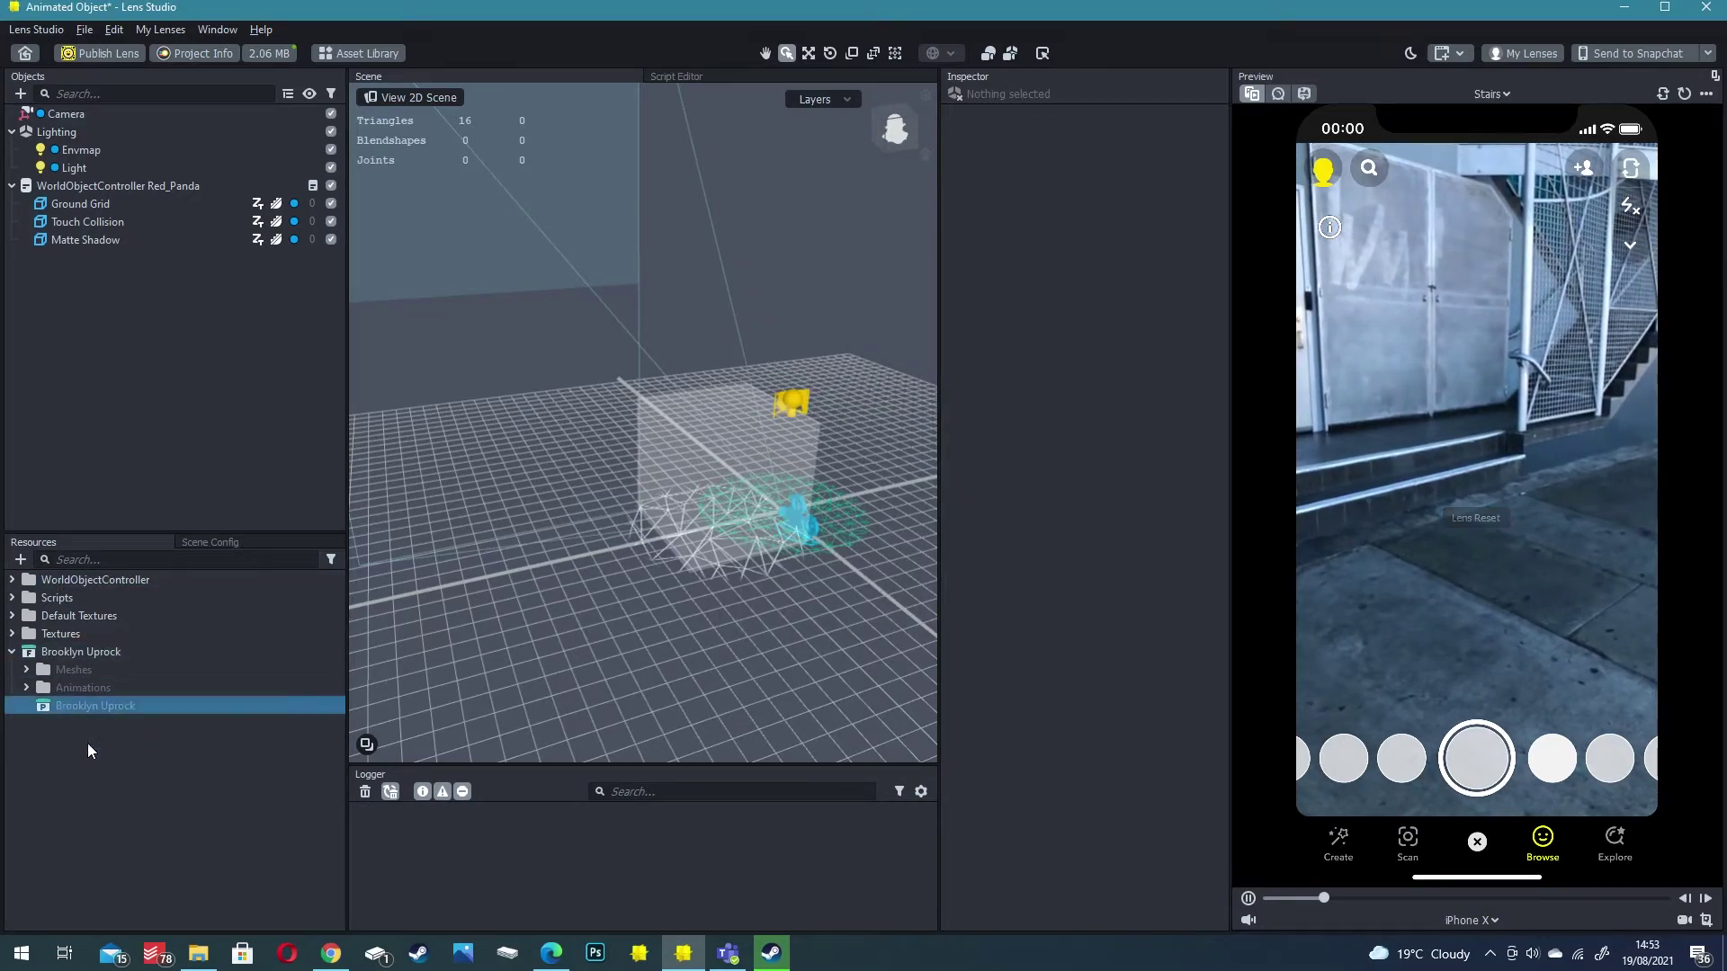
pyautogui.click(90, 706)
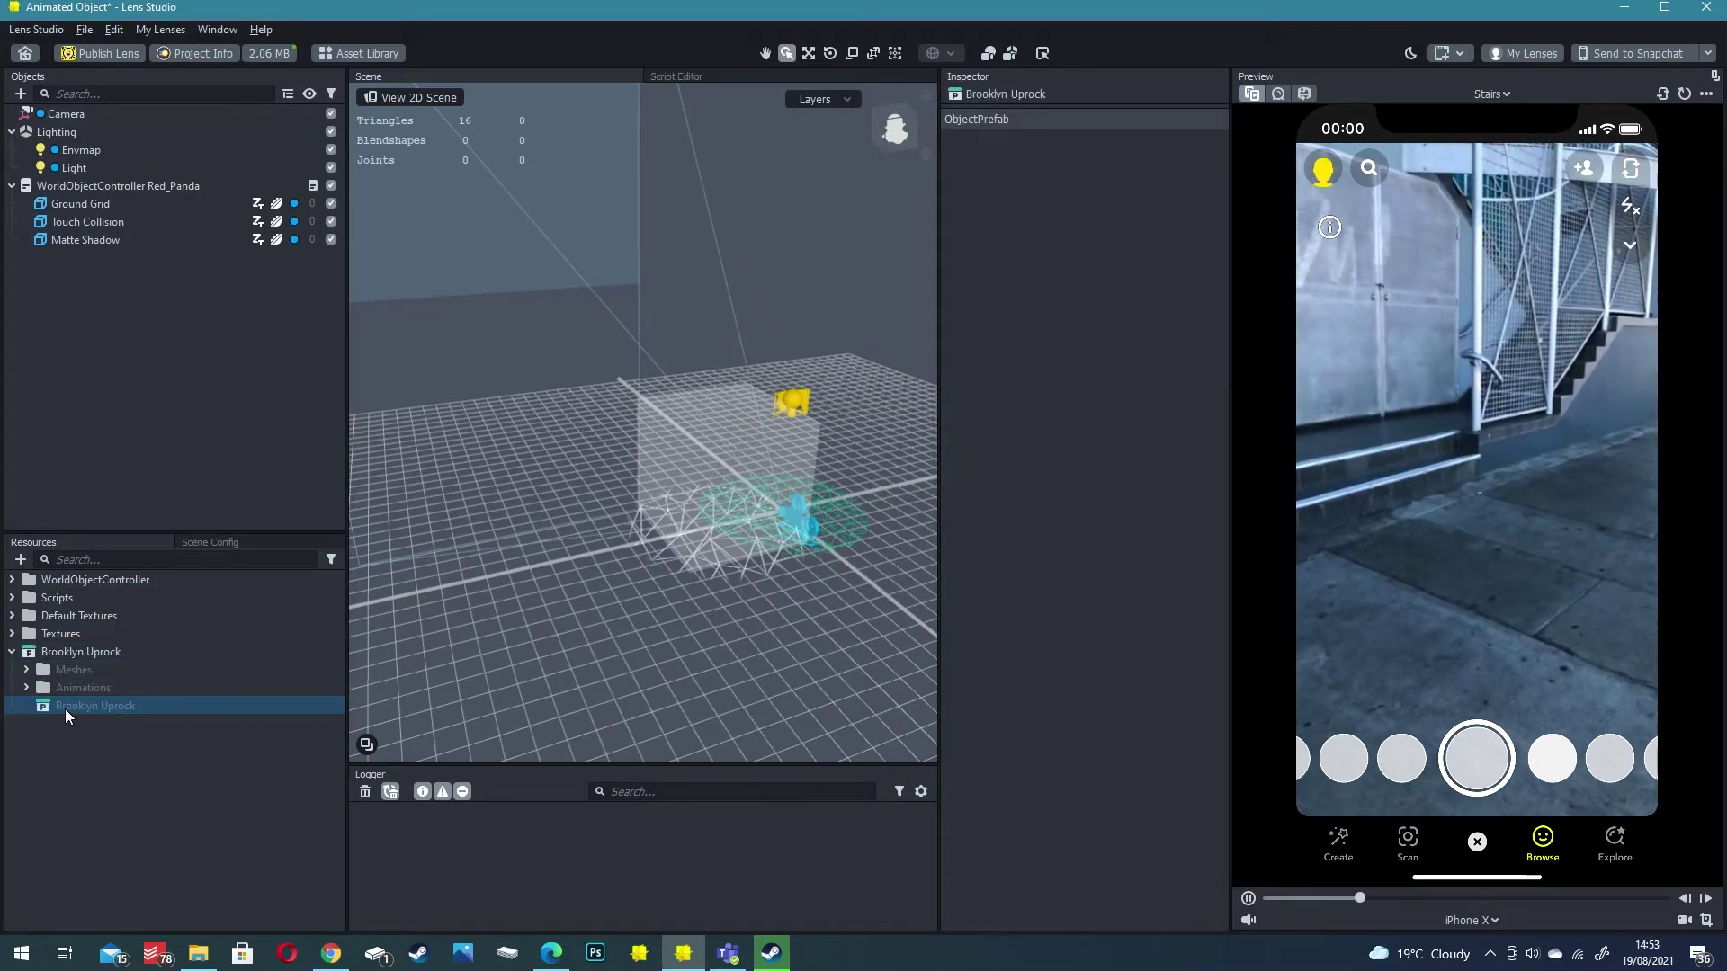
pyautogui.moveTo(73, 709); pyautogui.dragTo(84, 186)
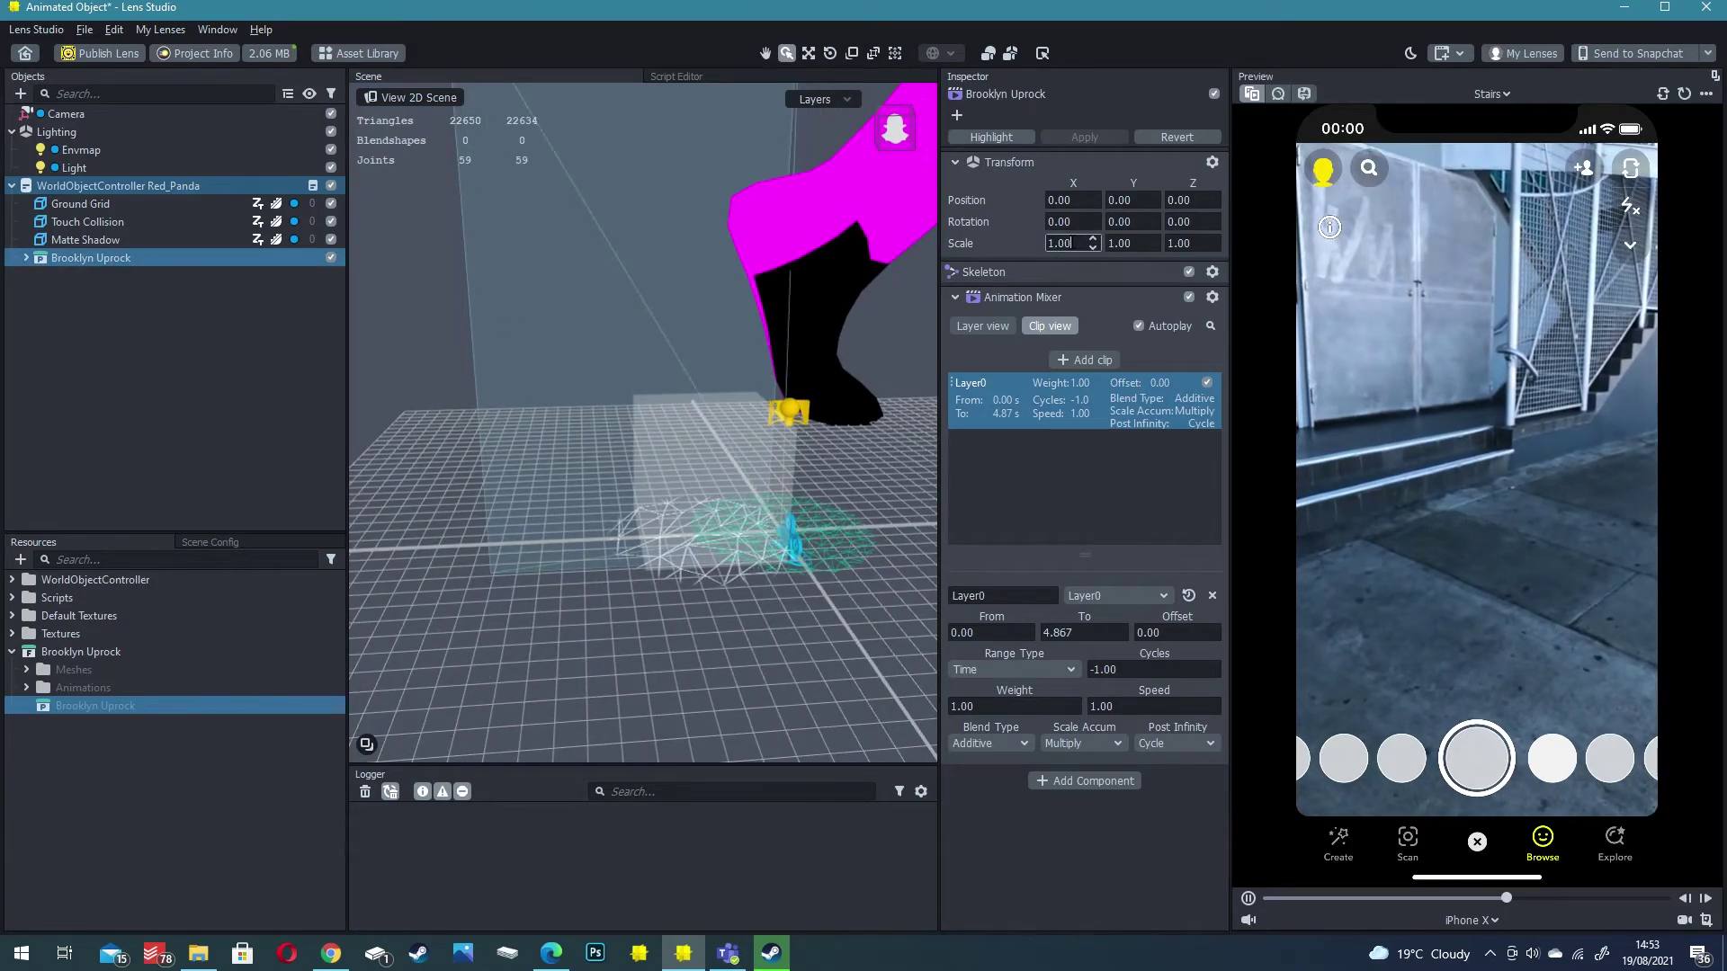
# Scale the dancer to 0.1, then set Scale X, Y and Z to 0.05
pyautogui.write('0.1')
pyautogui.press('Return')
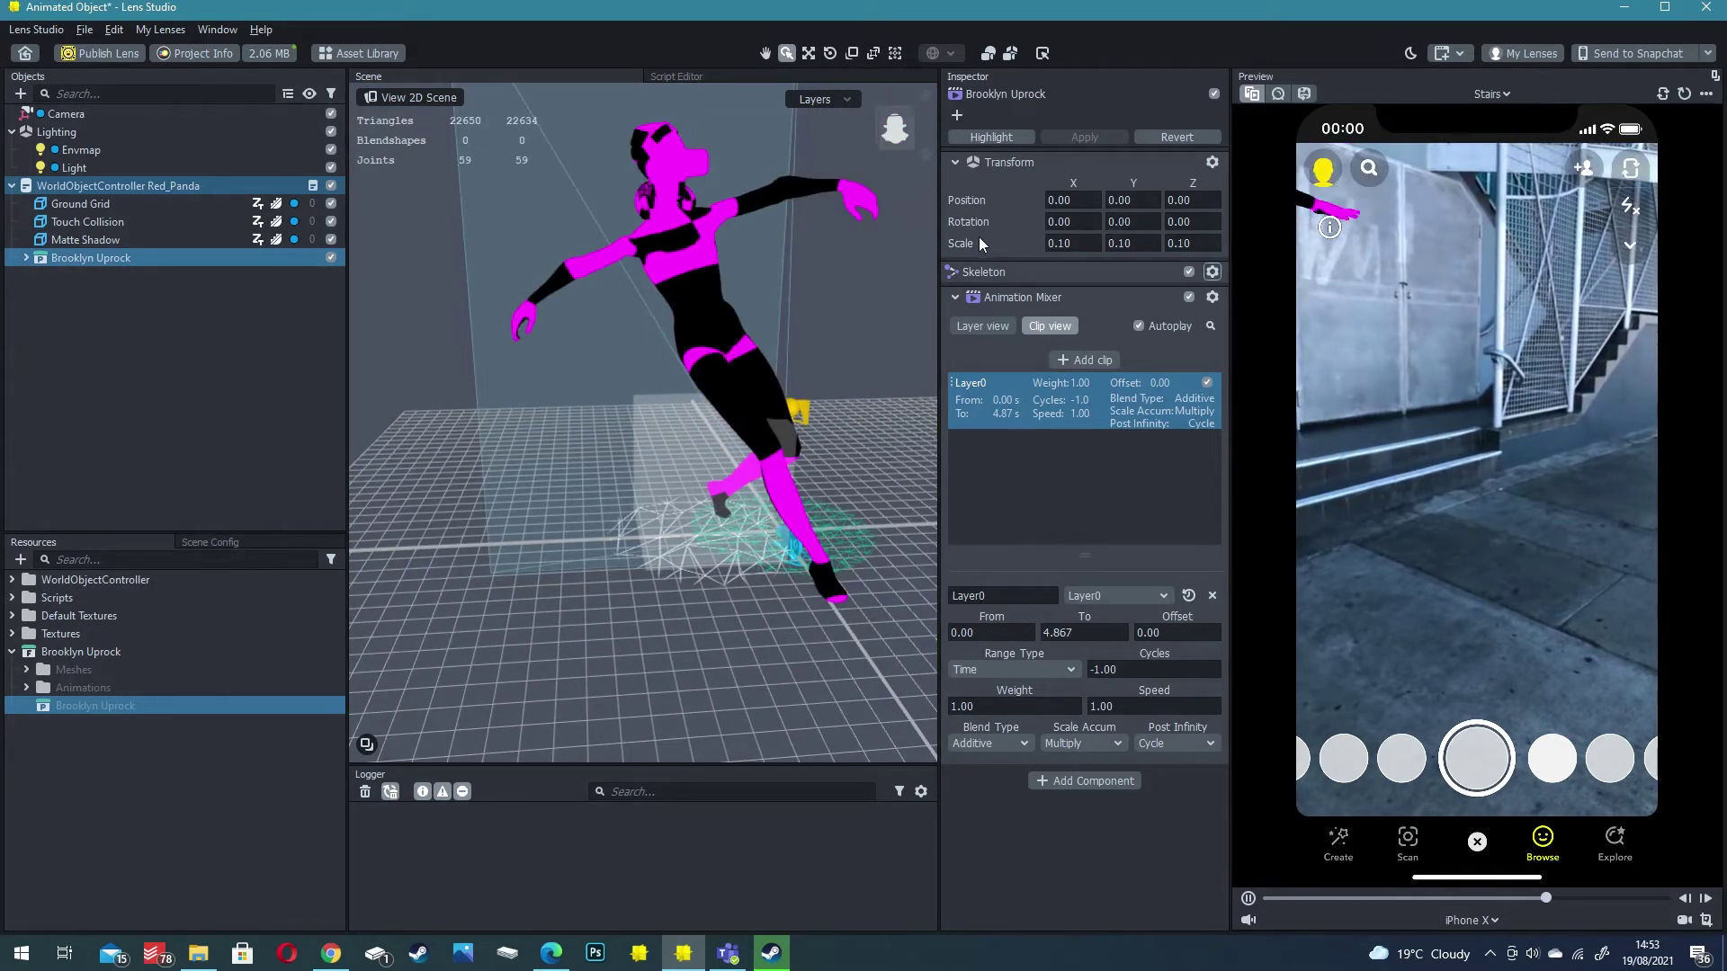
pyautogui.click(1066, 243)
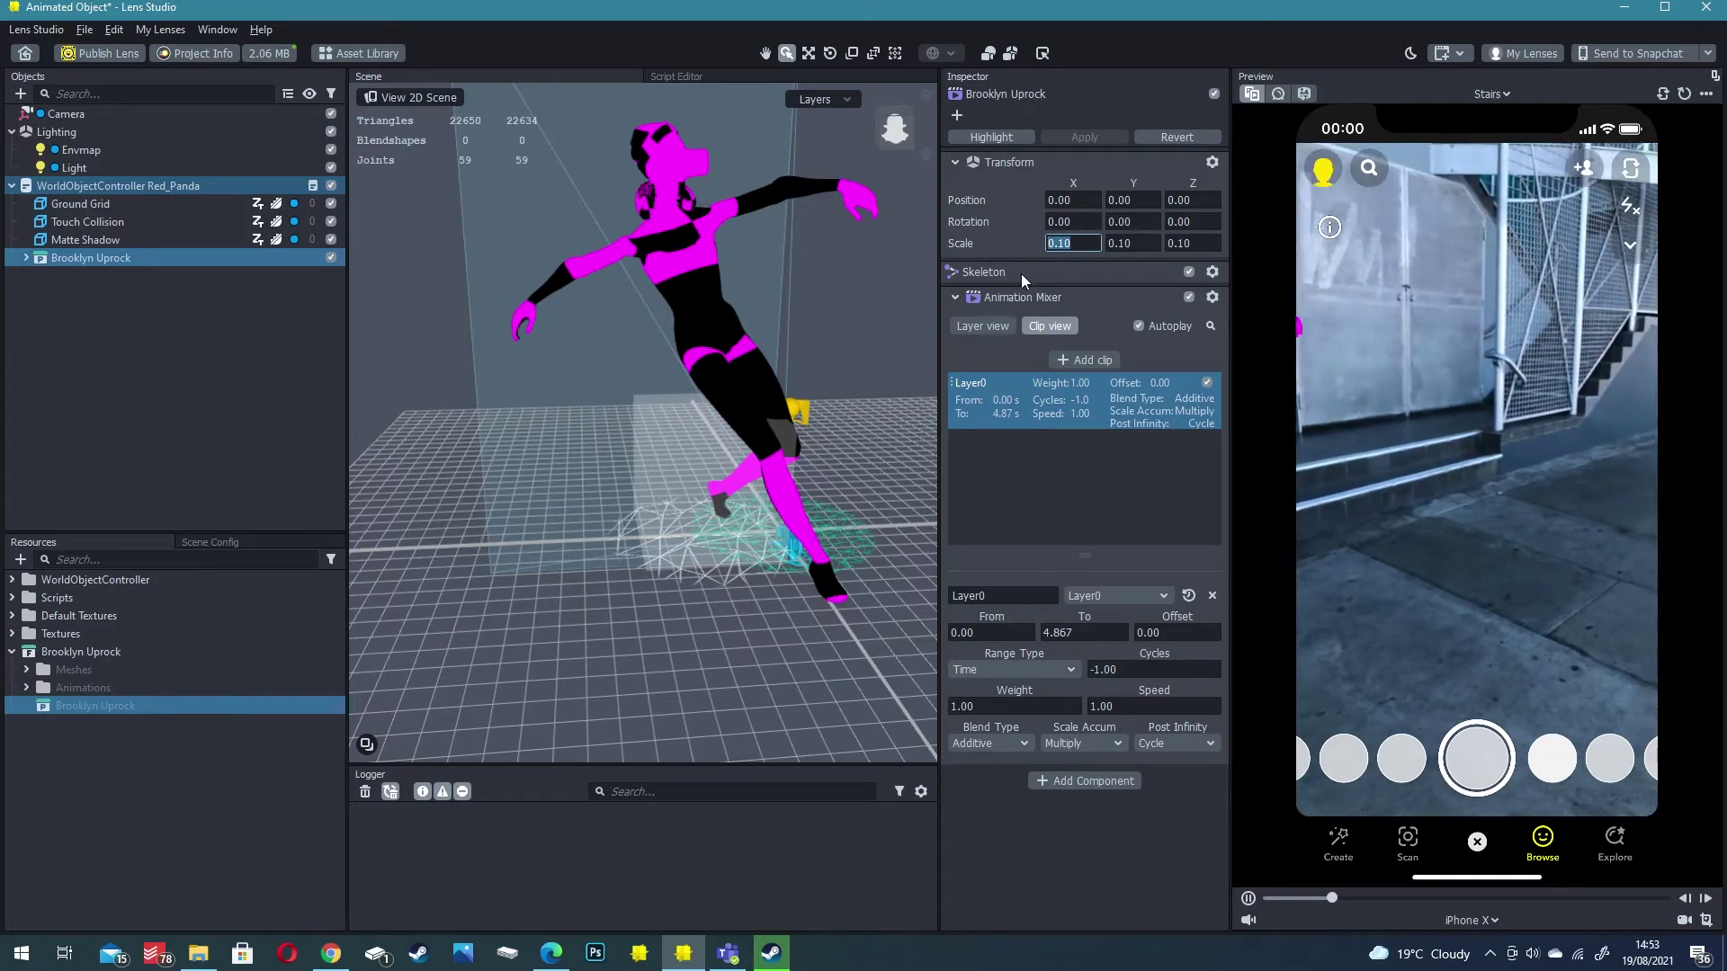
pyautogui.write('0.05')
pyautogui.press('Tab')
pyautogui.write('0.05')
pyautogui.press('Tab')
pyautogui.write('0.05')
pyautogui.press('Tab')
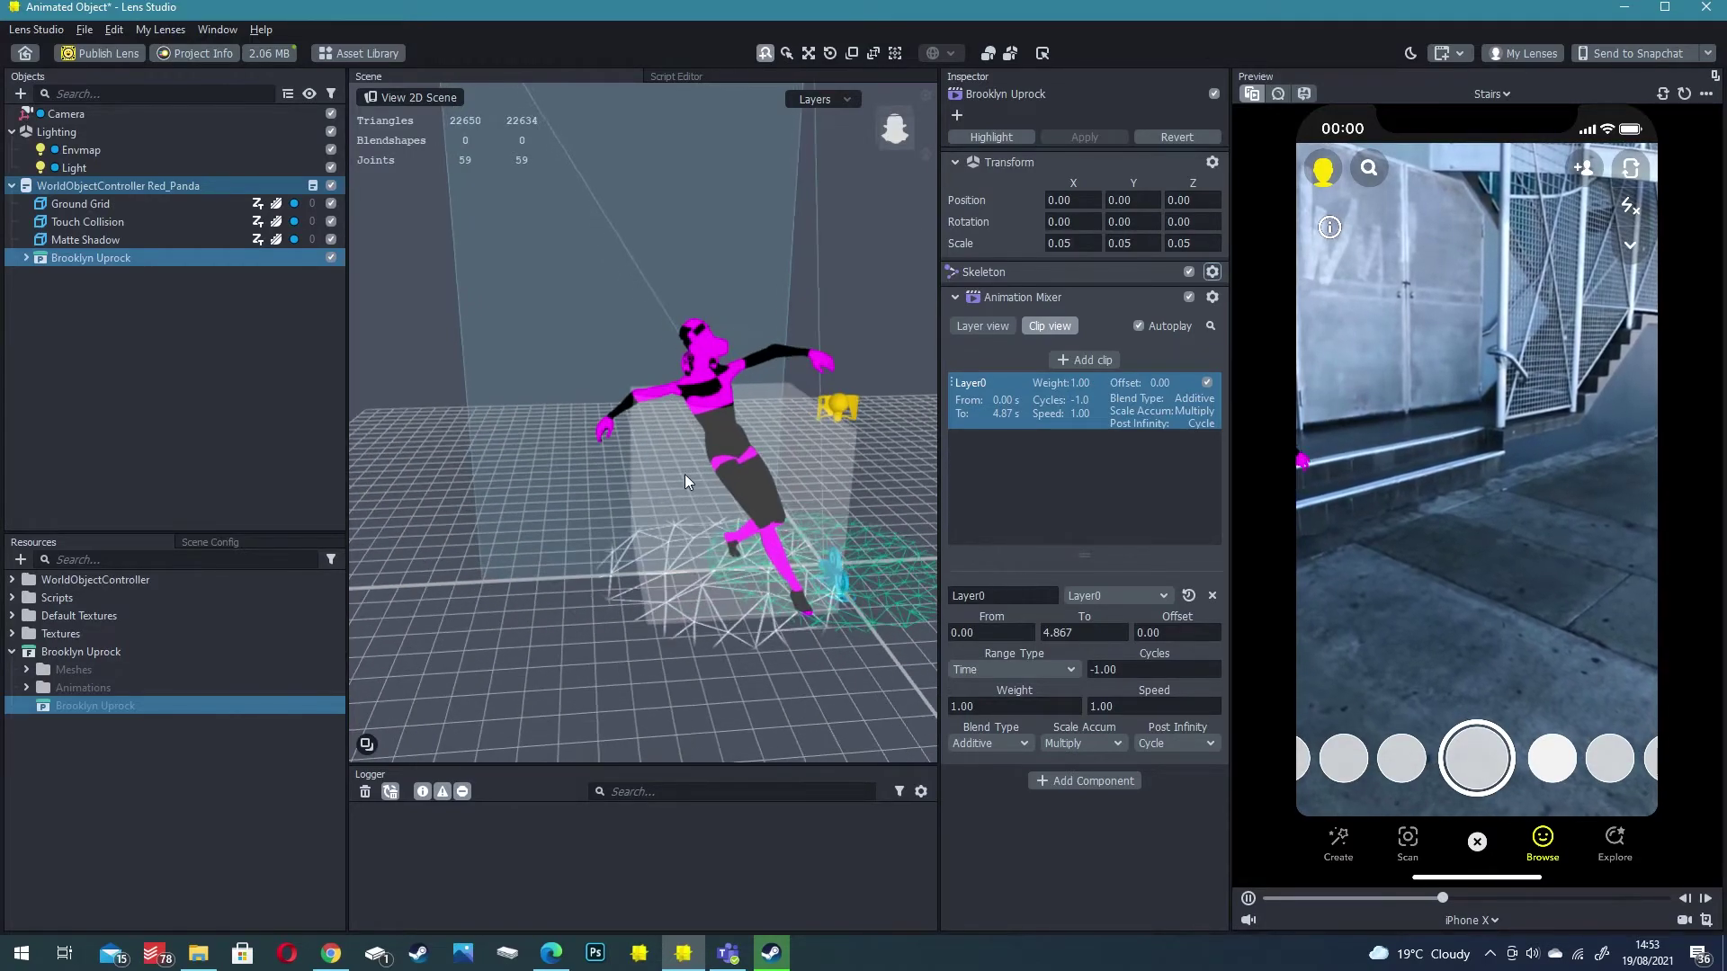
pyautogui.scroll(5, 639, 444)
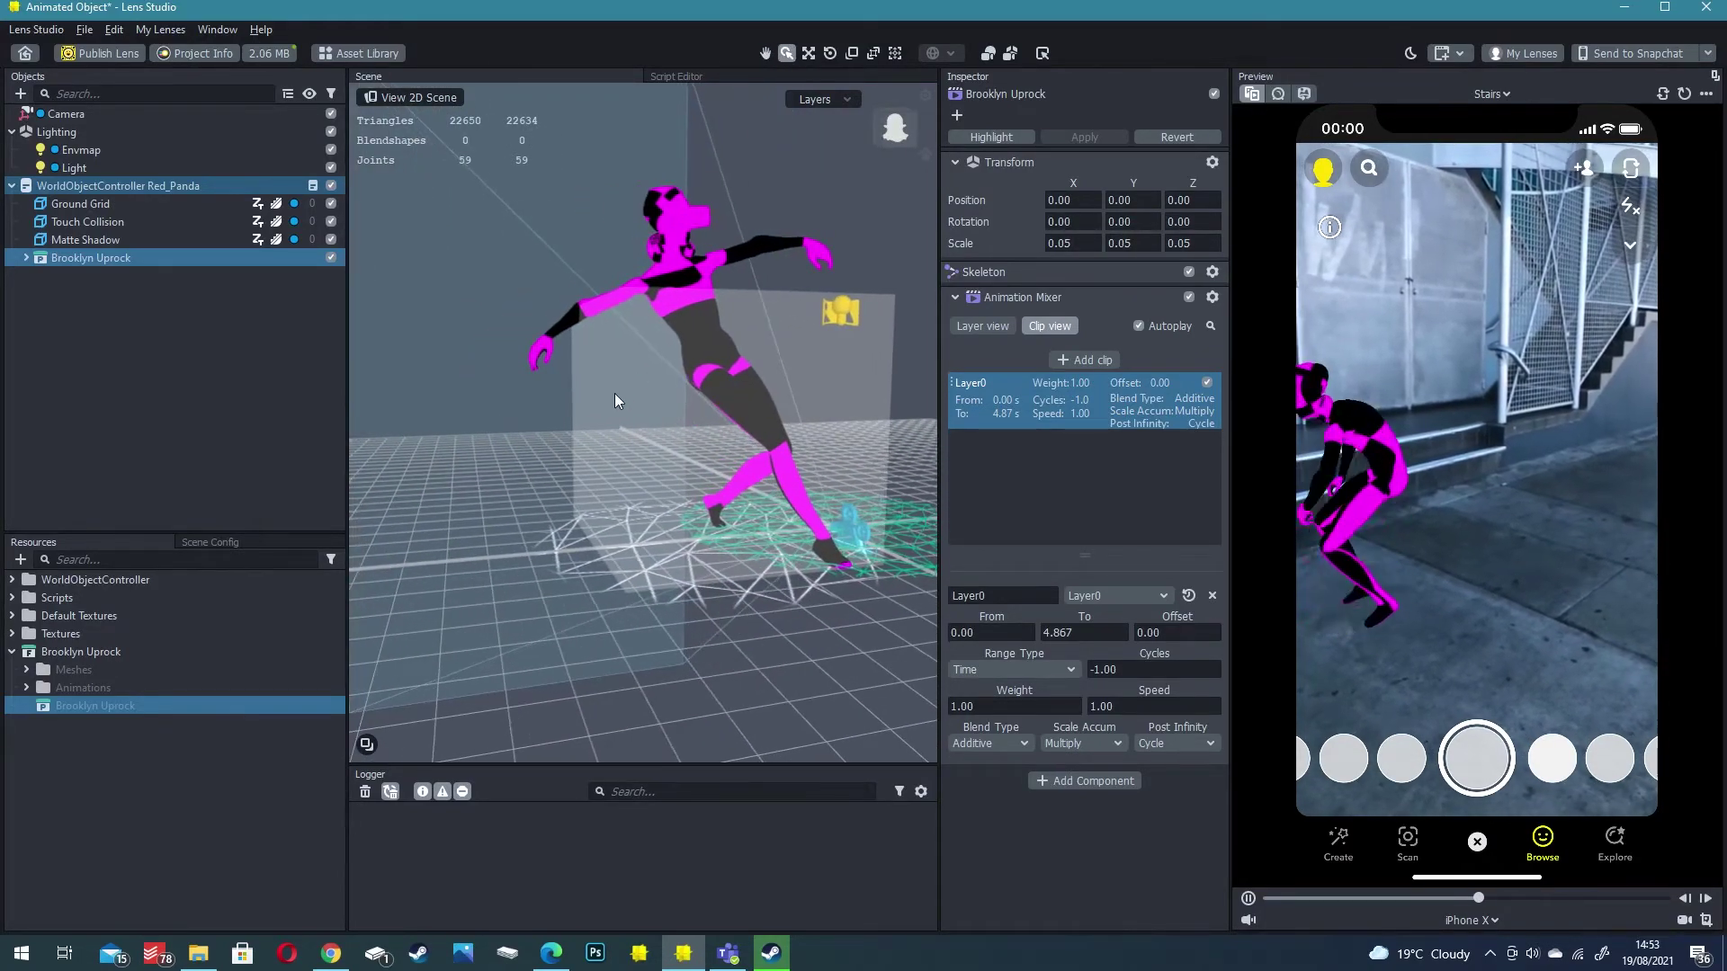
# Stretch the Touch Collision box to Y scale 1.8401 and check it around the dancer
pyautogui.click(644, 371)
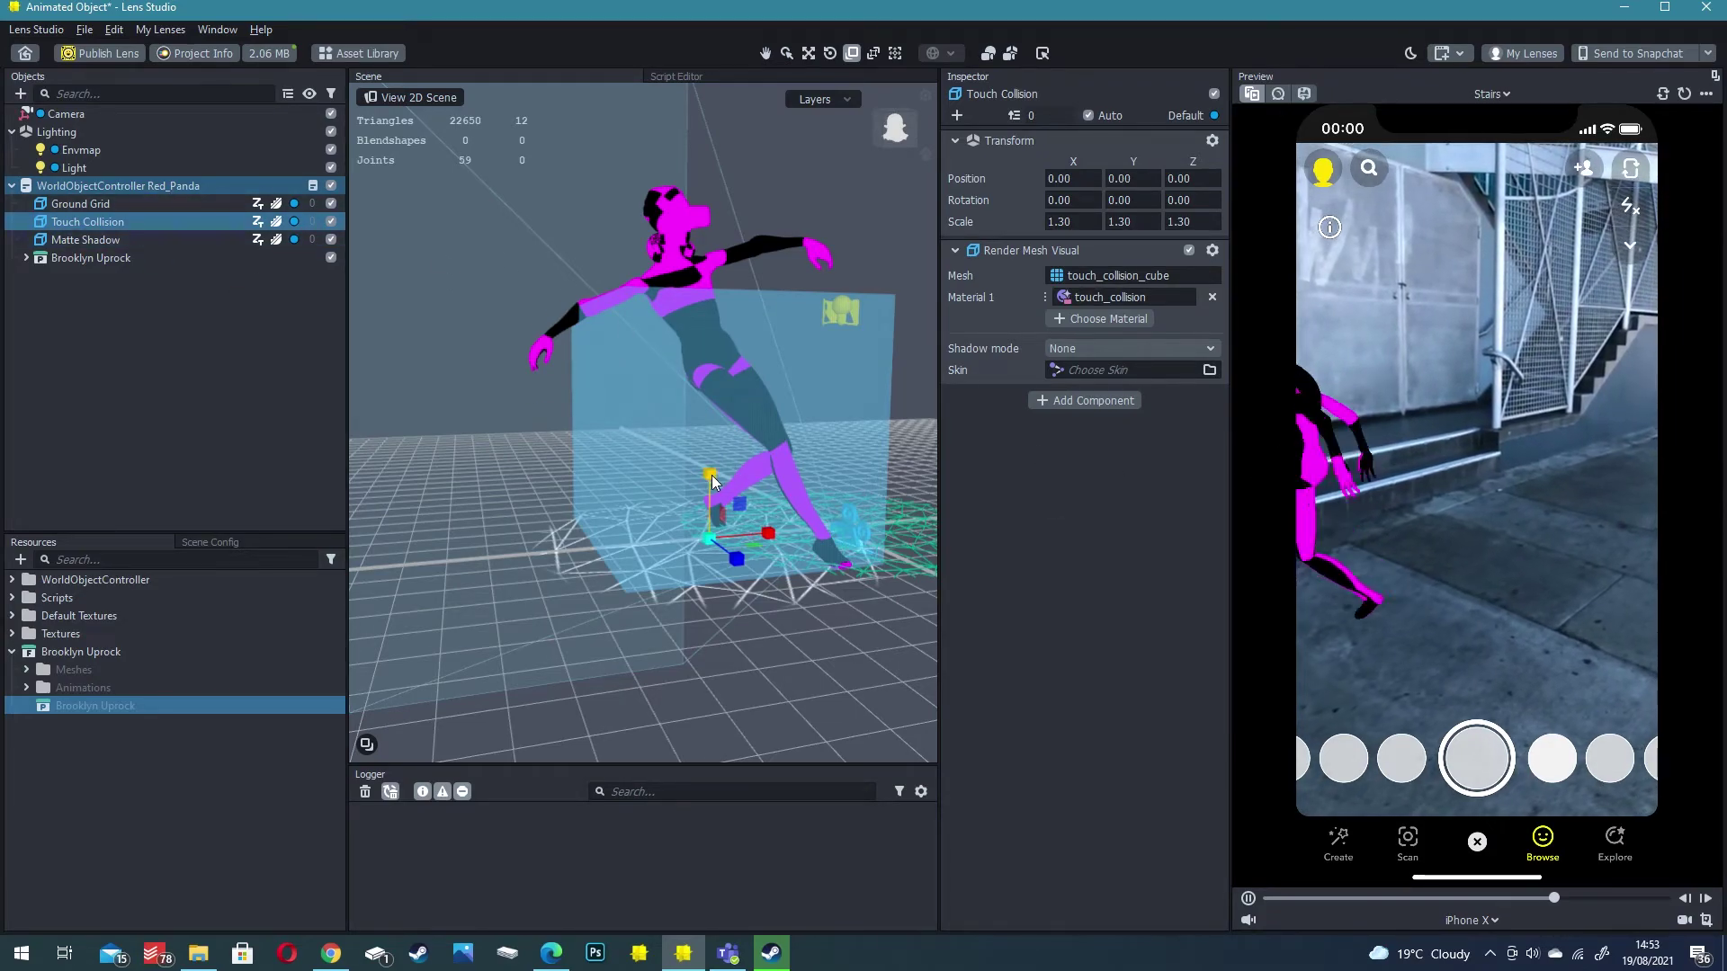
pyautogui.moveTo(709, 474); pyautogui.dragTo(725, 424)
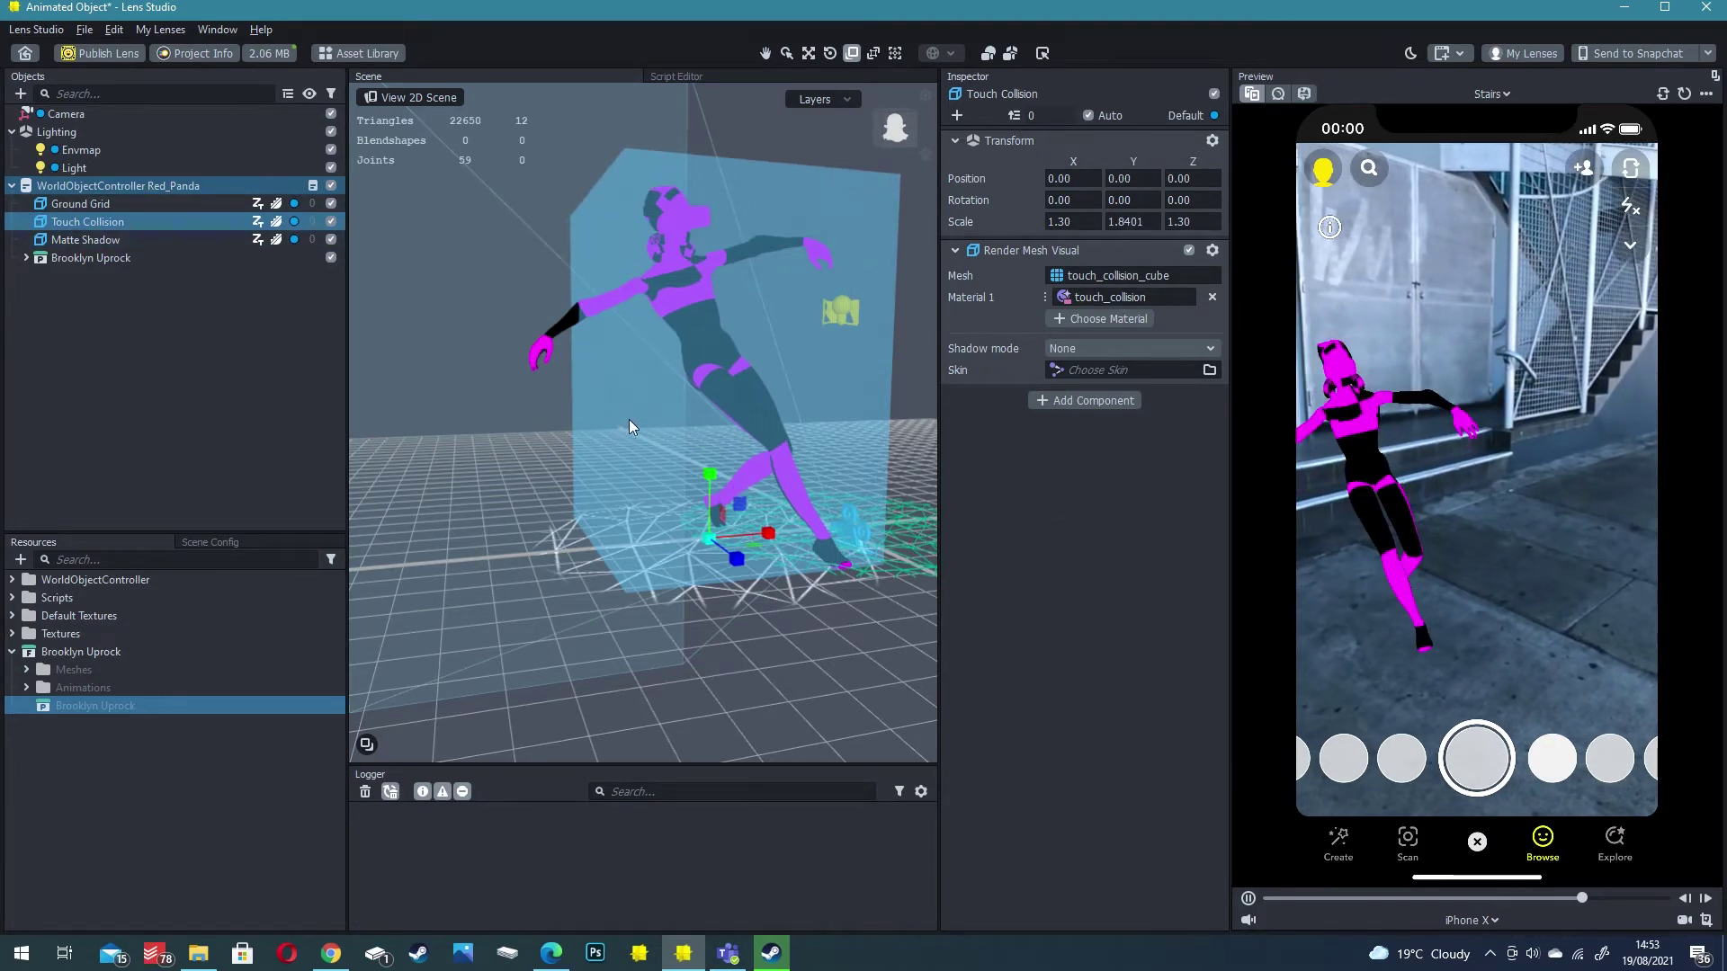
pyautogui.moveTo(641, 416); pyautogui.dragTo(756, 438, button='middle')
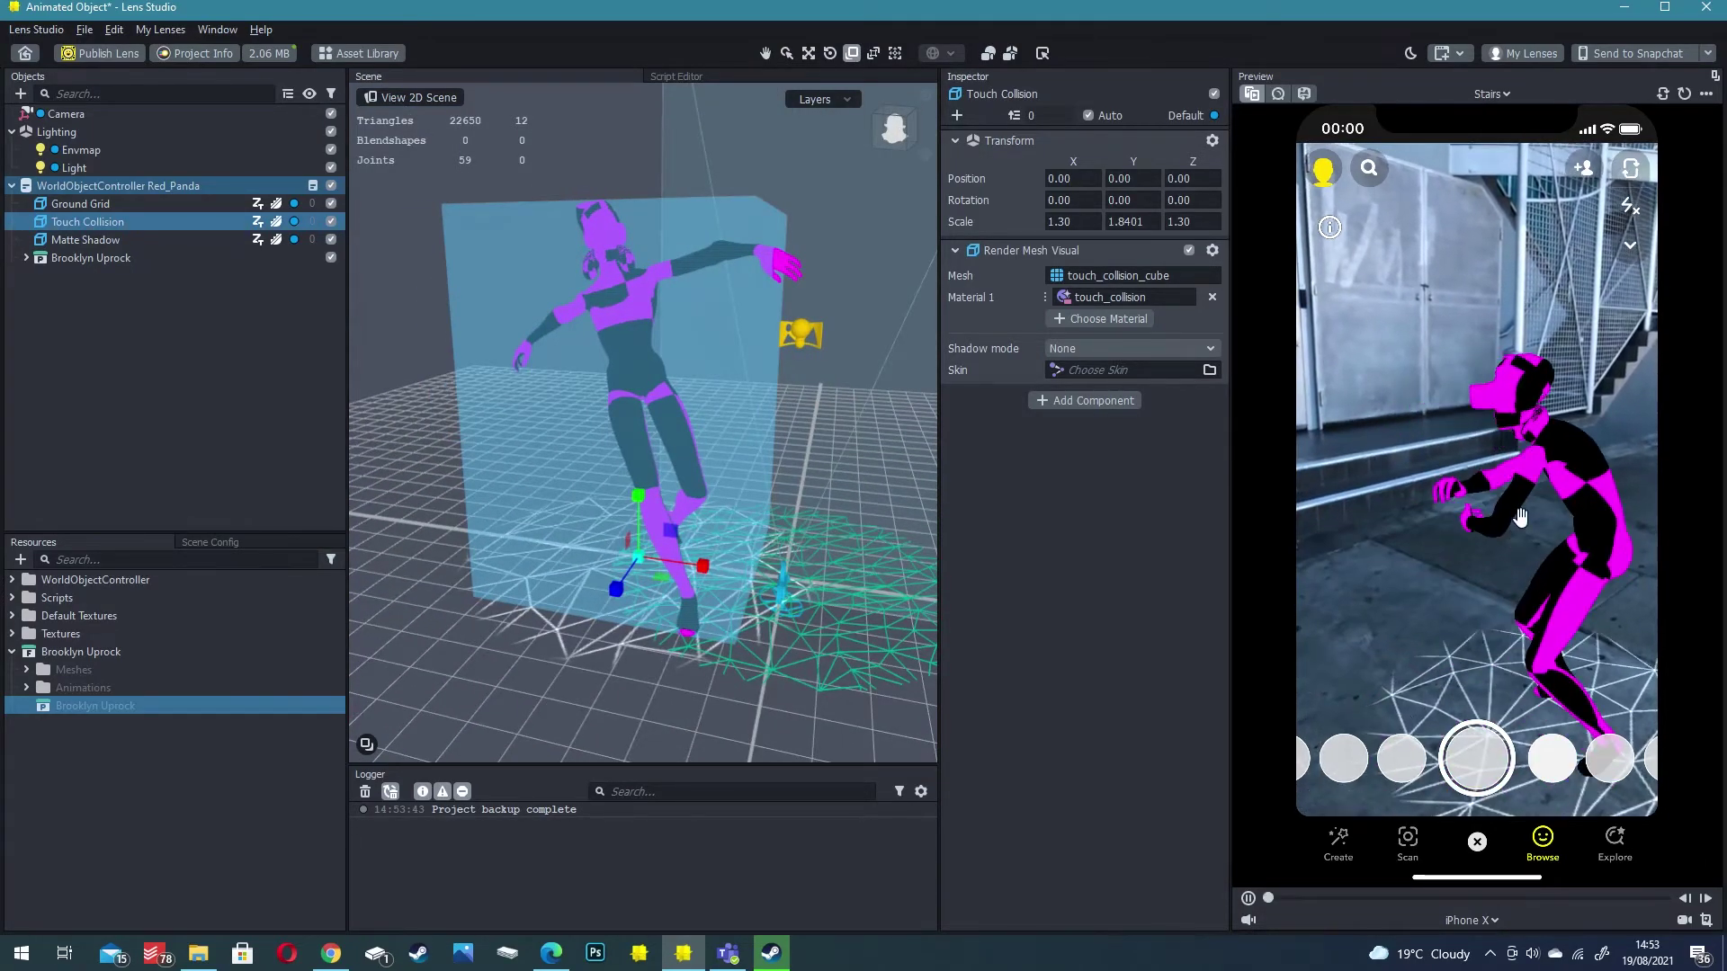
pyautogui.moveTo(1400, 468); pyautogui.dragTo(1493, 526)
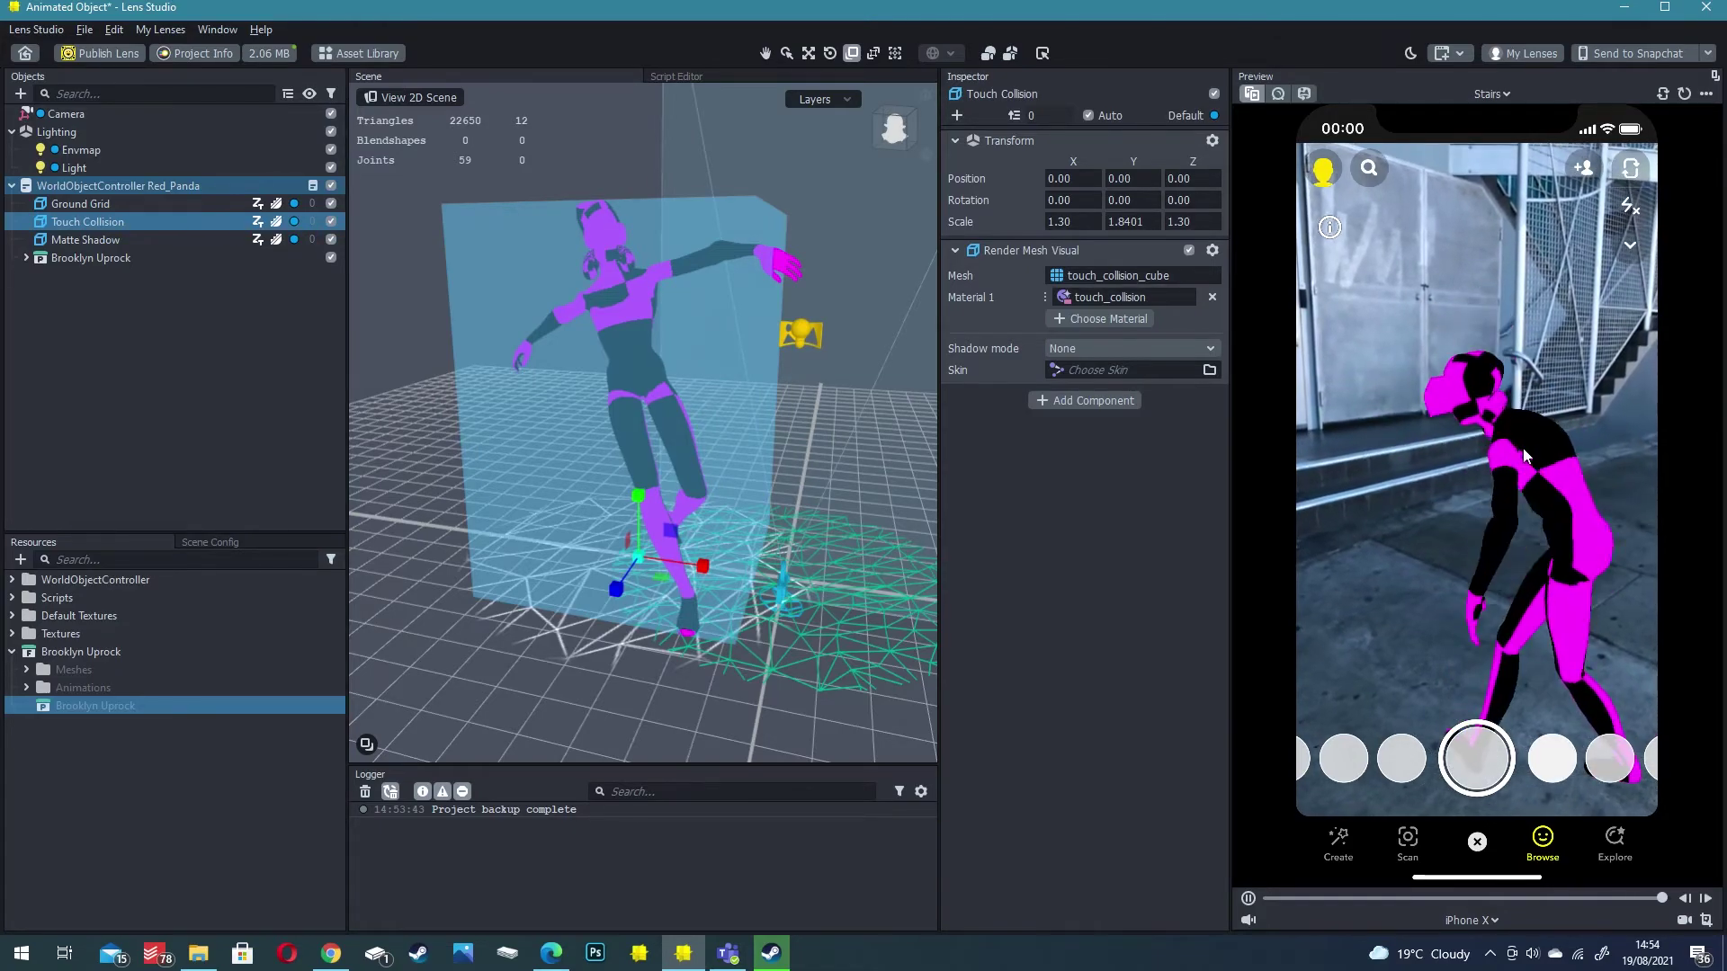
# Give the Surprised body mesh a new Simple PBR material
pyautogui.click(26, 258)
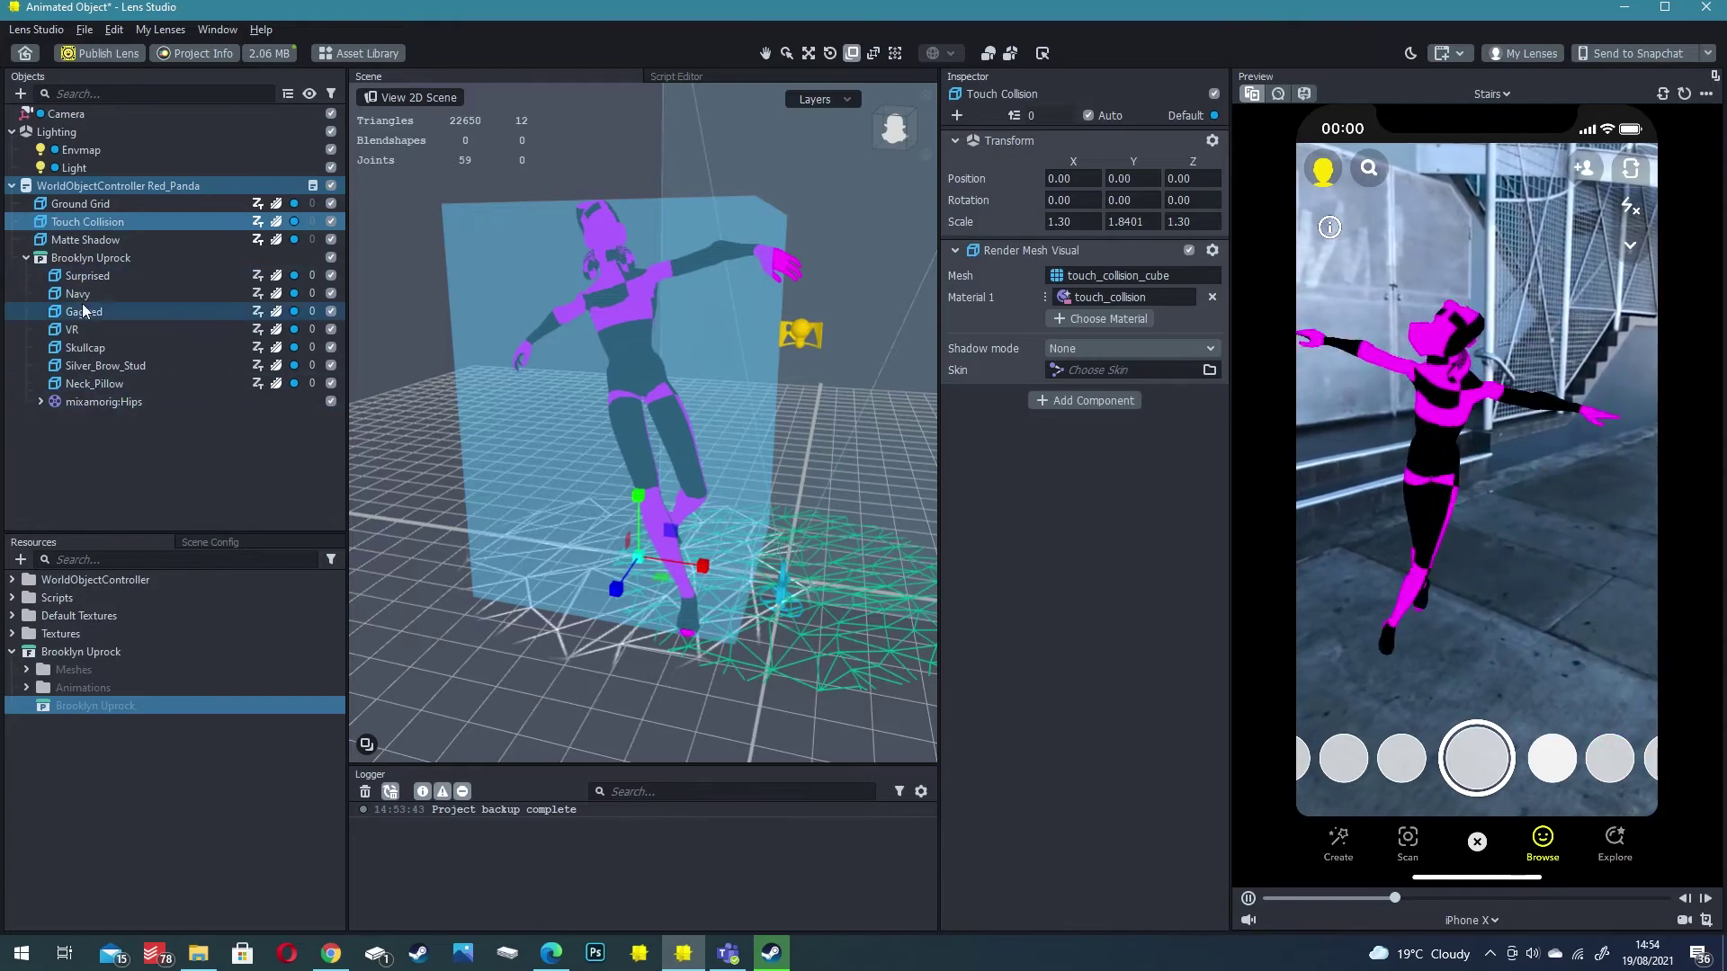
pyautogui.click(112, 275)
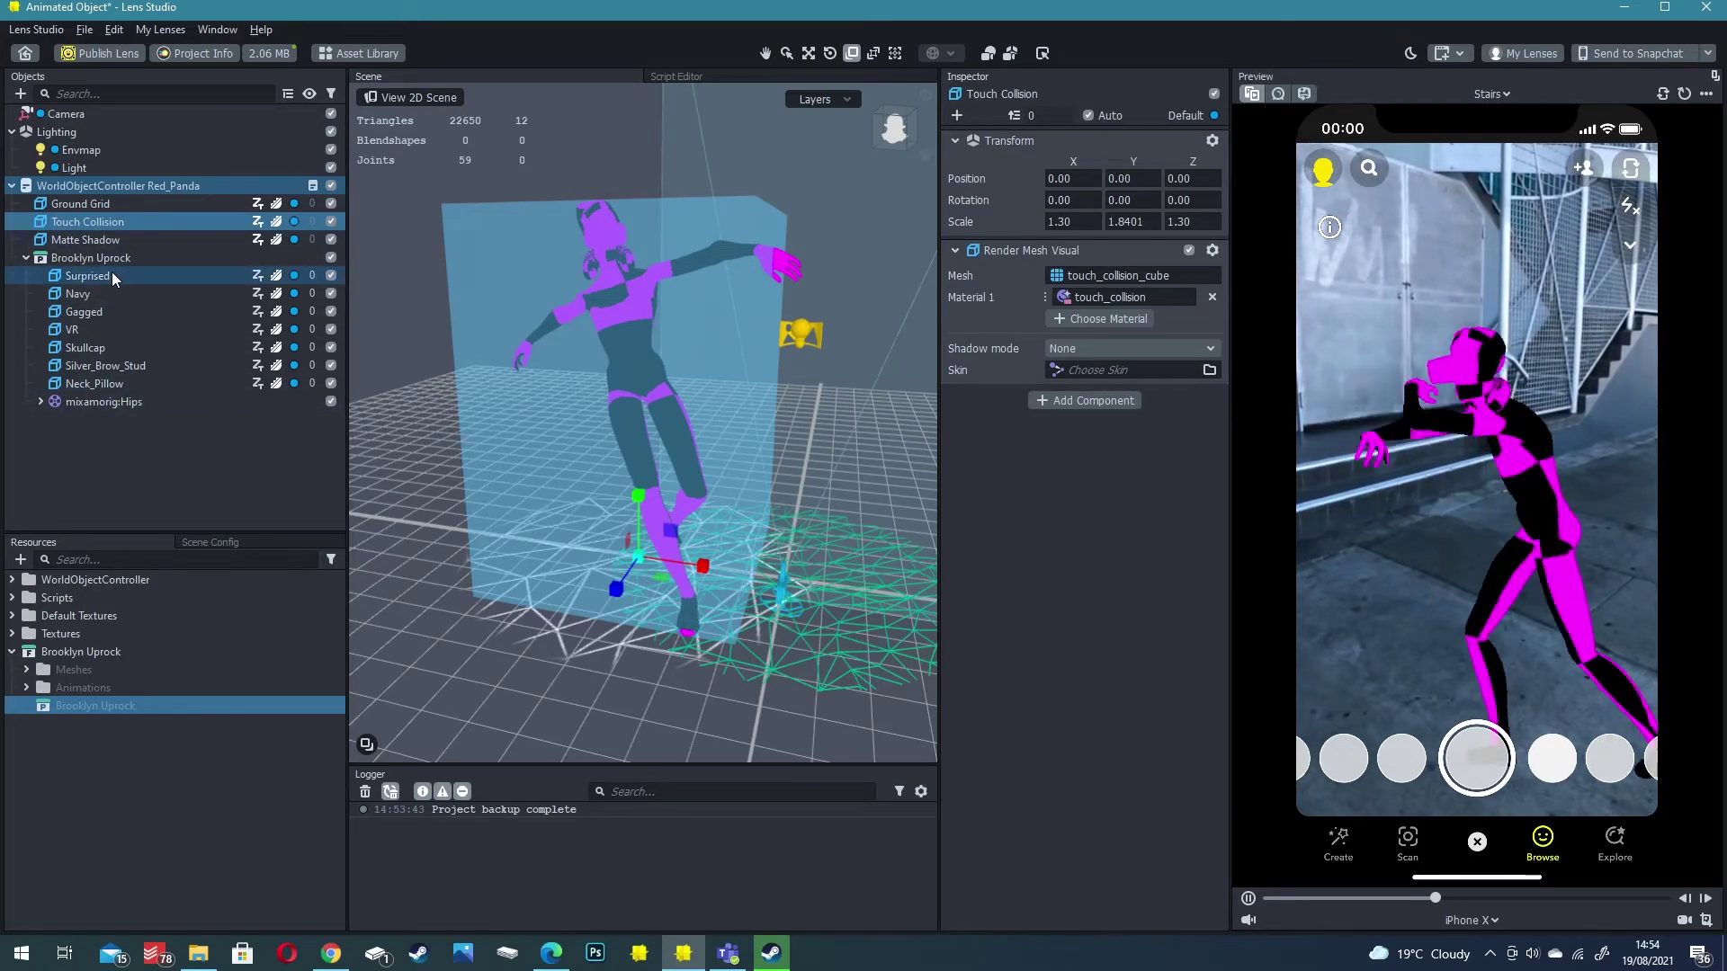
pyautogui.click(1083, 318)
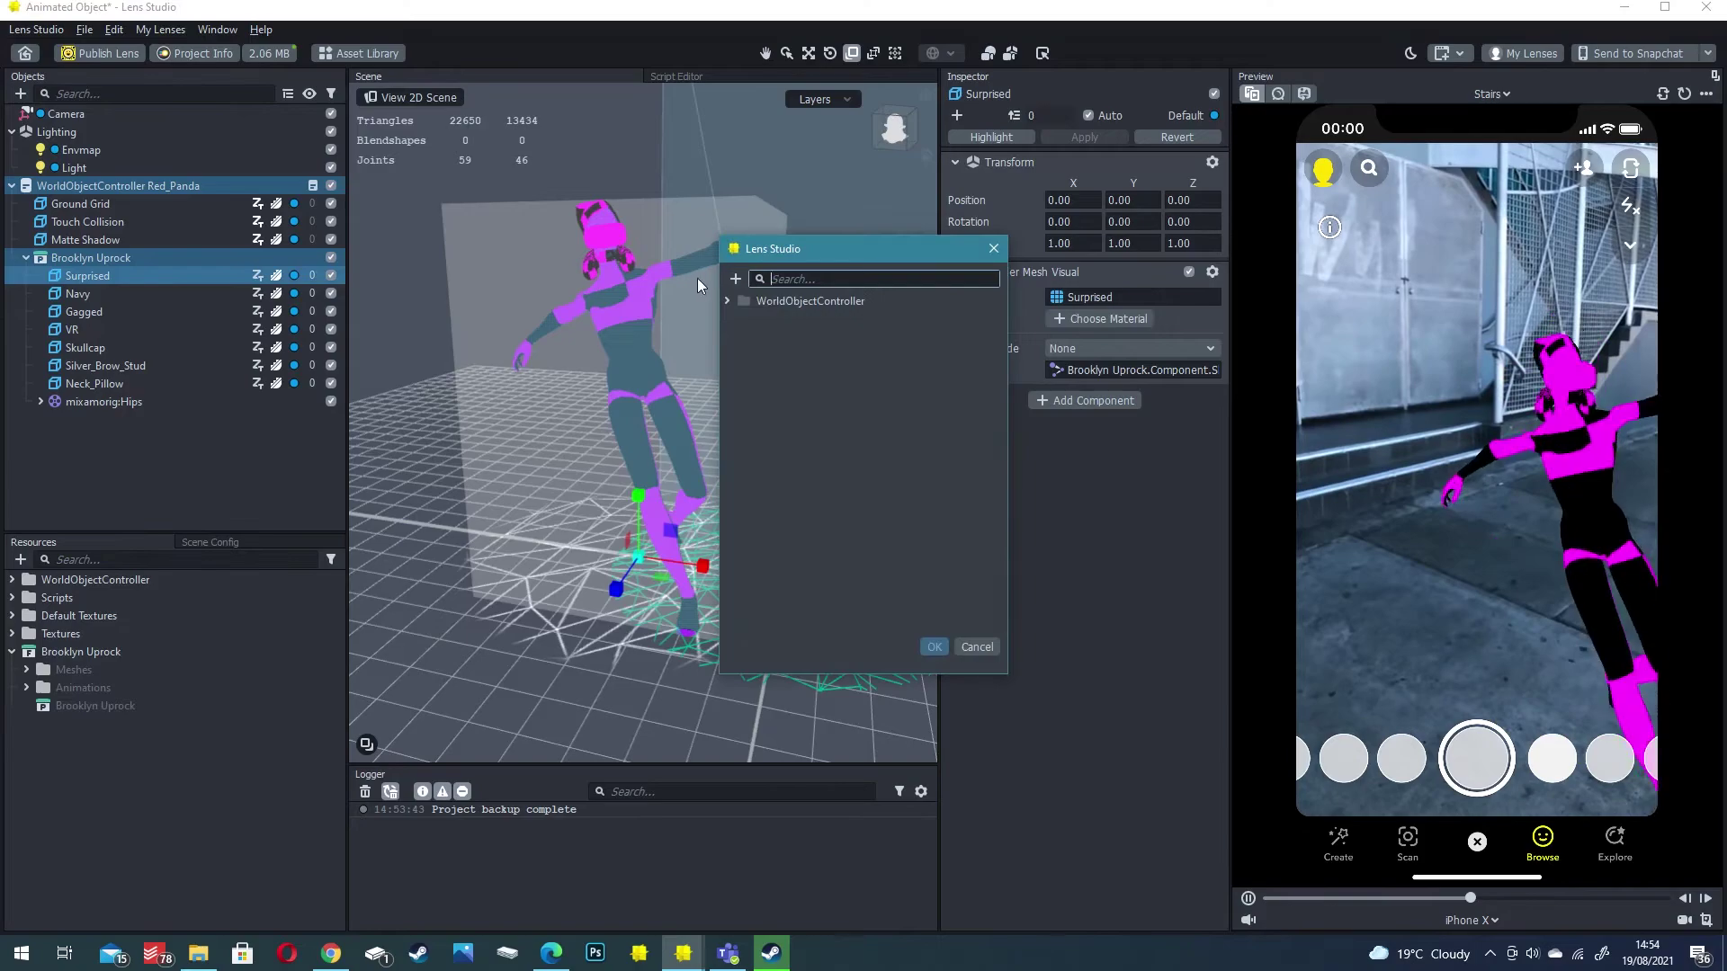
pyautogui.click(735, 279)
pyautogui.click(681, 327)
# Import BaseColorTT.jpg from the 7974.fbm folder into Resources
pyautogui.doubleClick(873, 355)
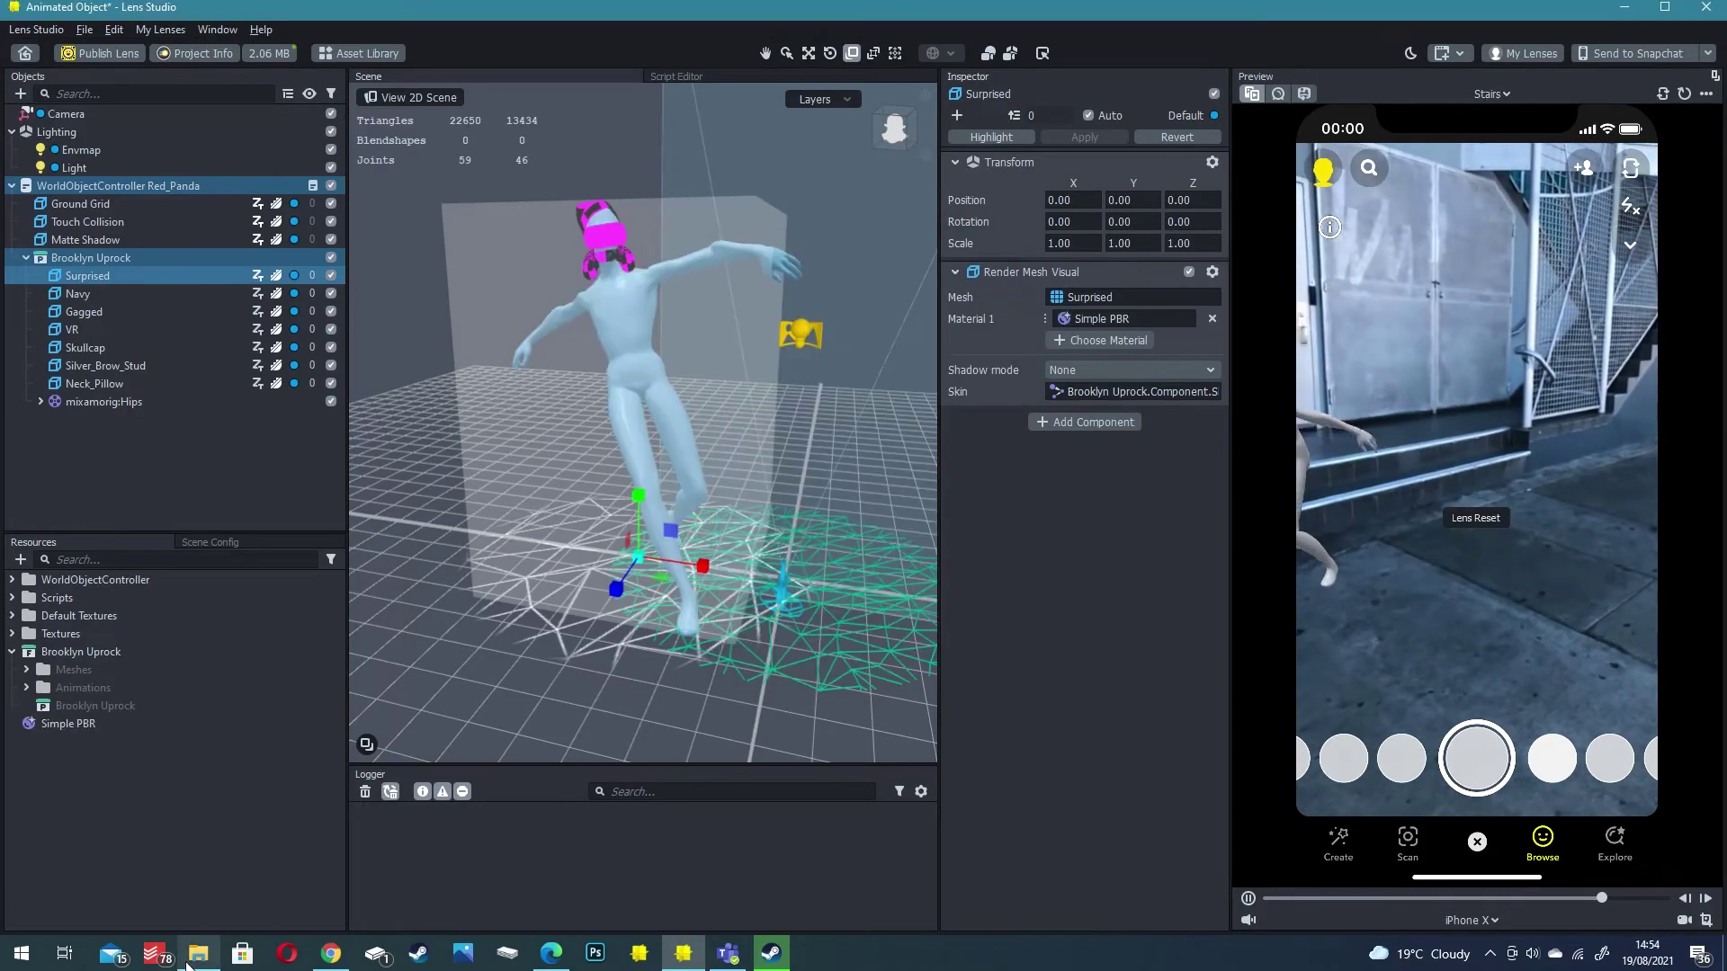
pyautogui.hotkey('alt', 'Tab')
pyautogui.doubleClick(796, 357)
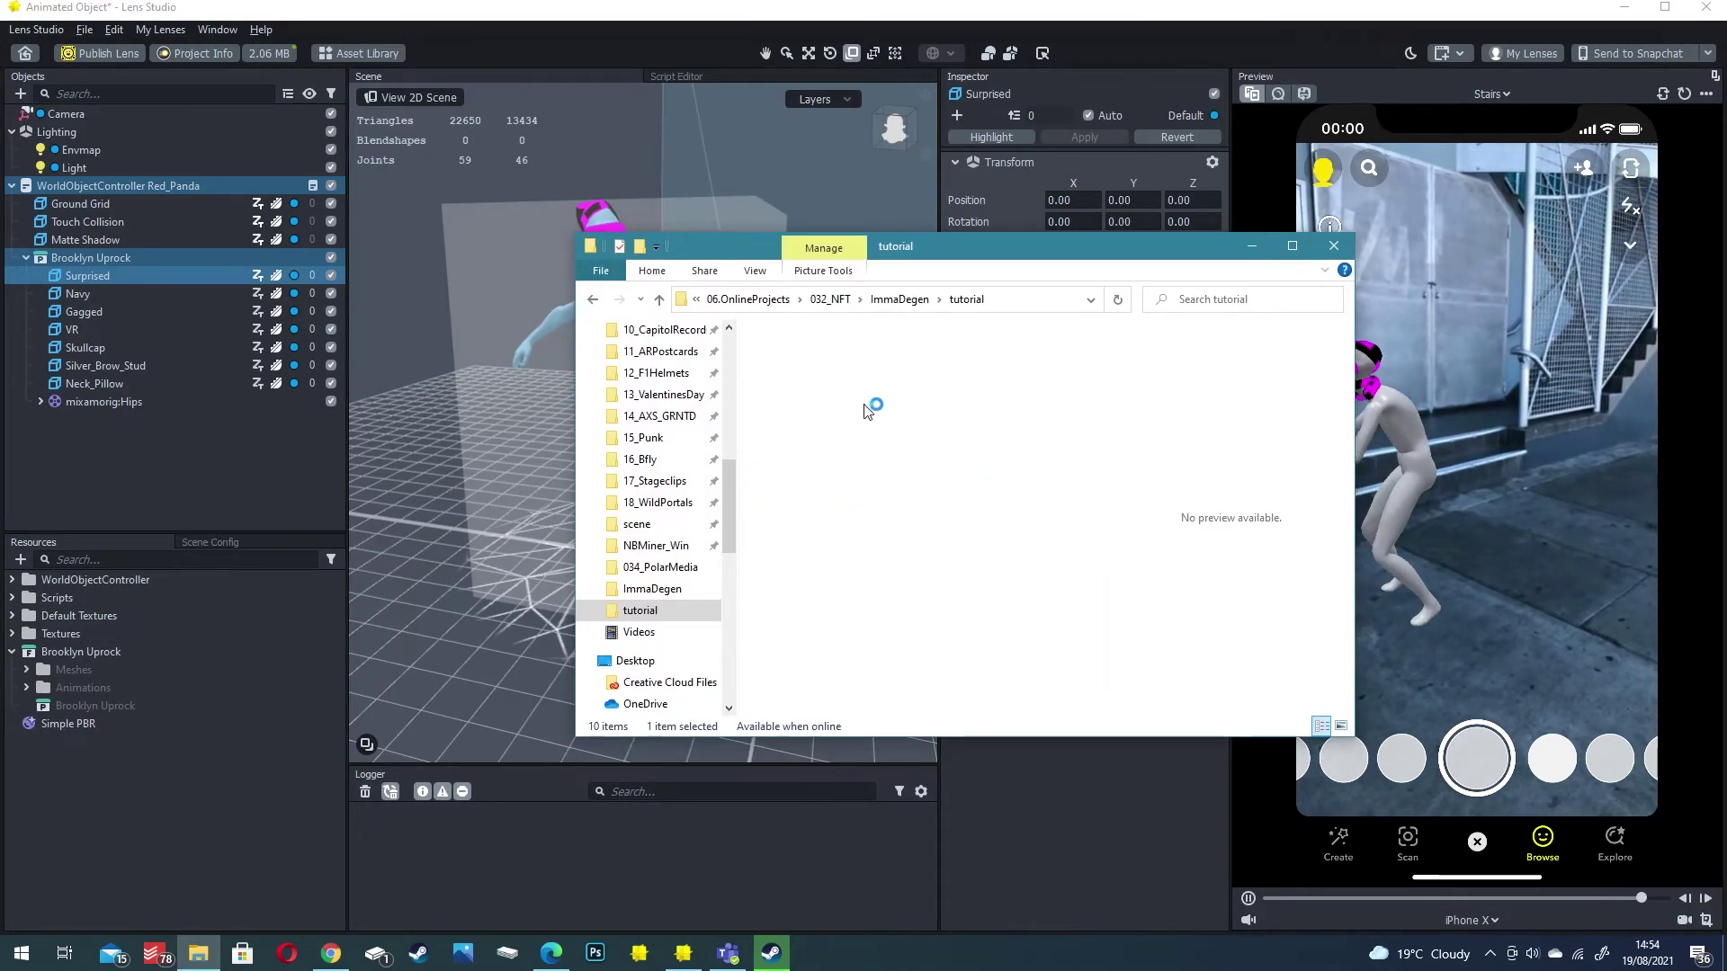
pyautogui.click(892, 374)
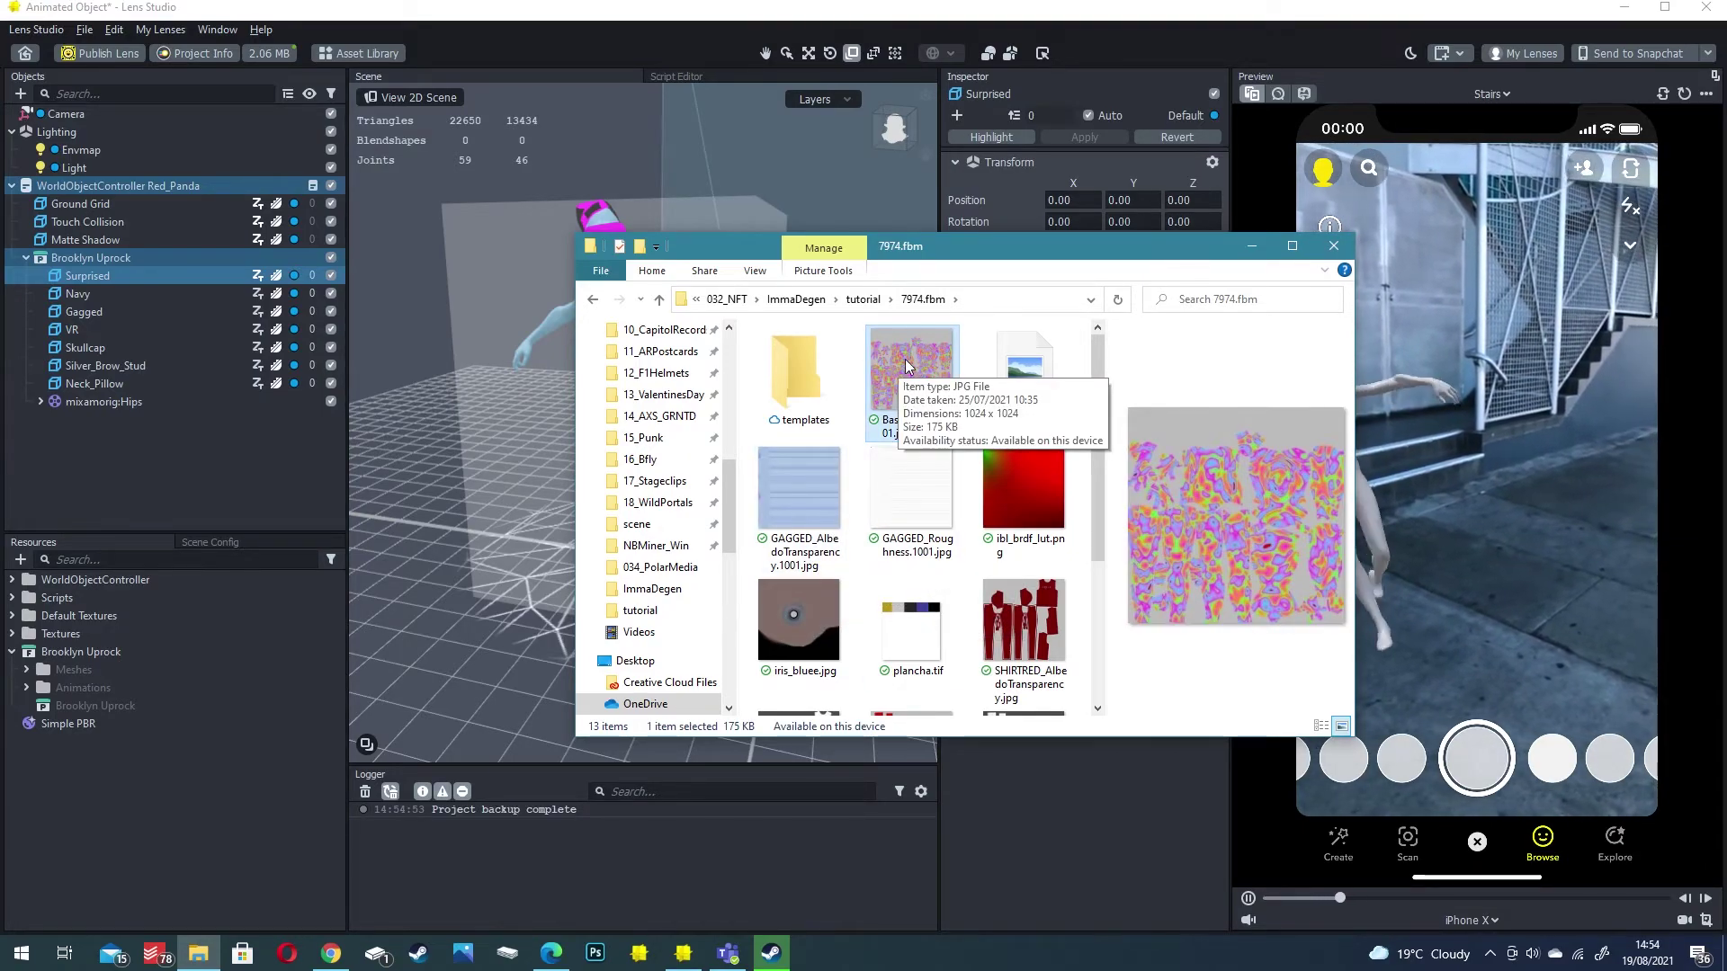
pyautogui.moveTo(904, 368); pyautogui.dragTo(144, 701)
# Hide the accessory meshes Navy through Neck_Pillow
pyautogui.click(89, 295)
pyautogui.keyDown('shift'); pyautogui.click(94, 383); pyautogui.keyUp('shift')
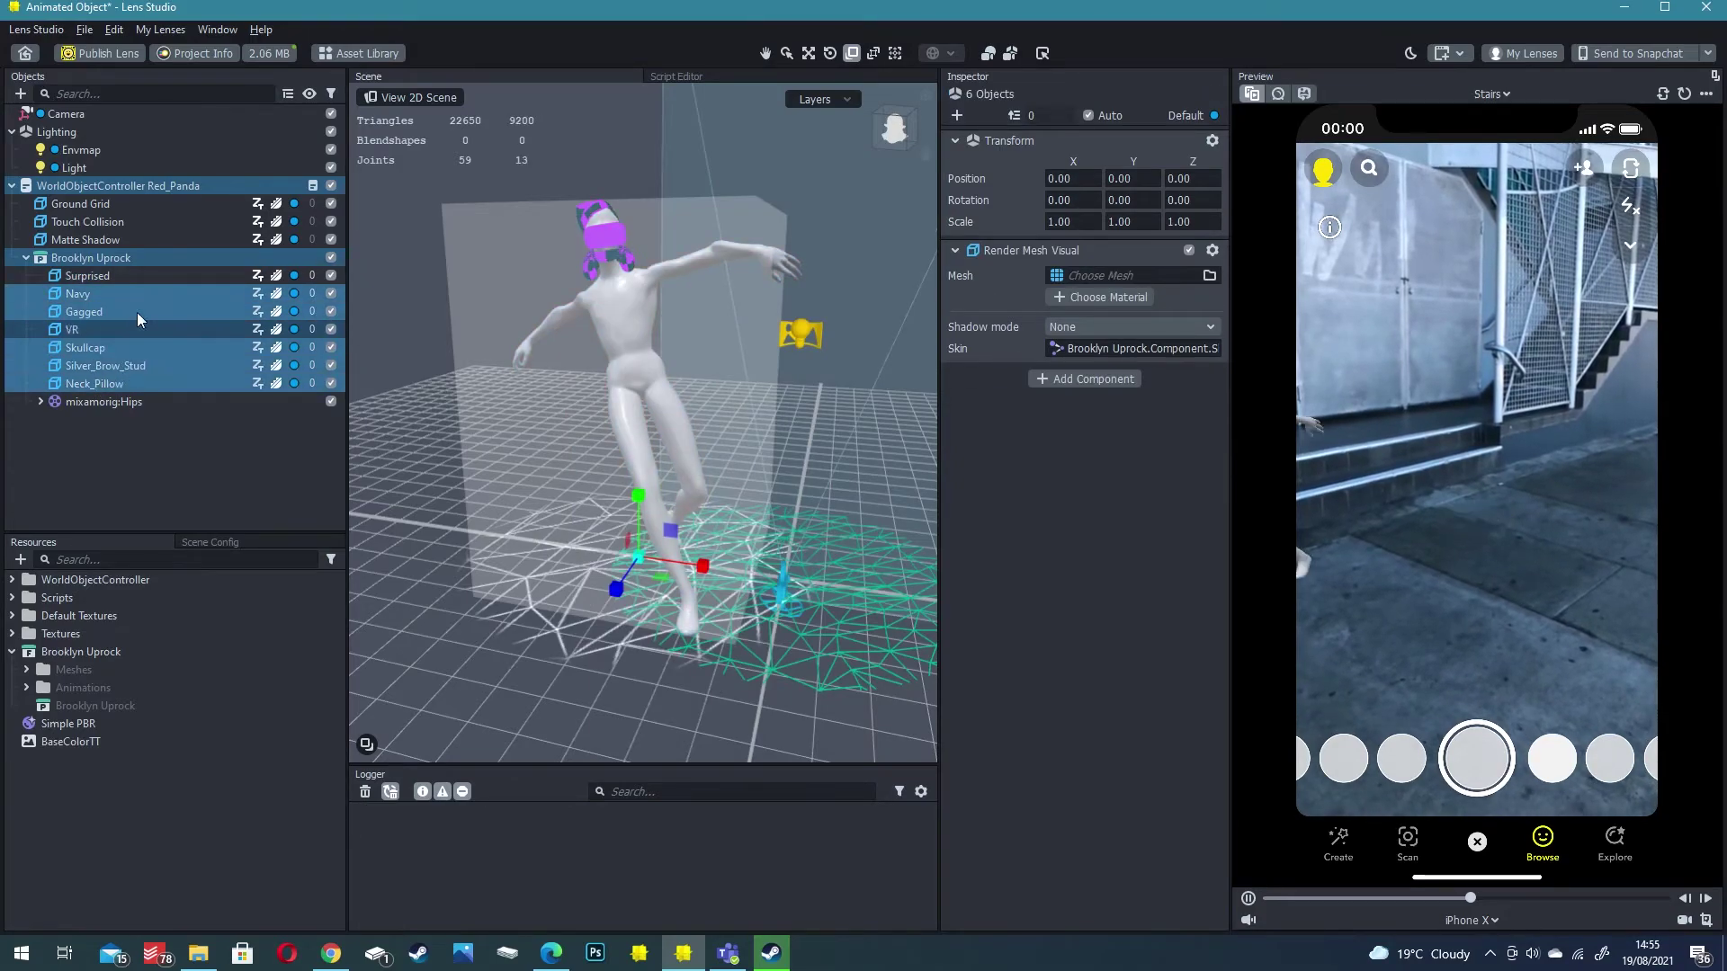
pyautogui.click(331, 296)
# Set the Simple PBR Base Texture to BaseColorTT, then review Ground Grid and Matte Shadow
pyautogui.click(90, 277)
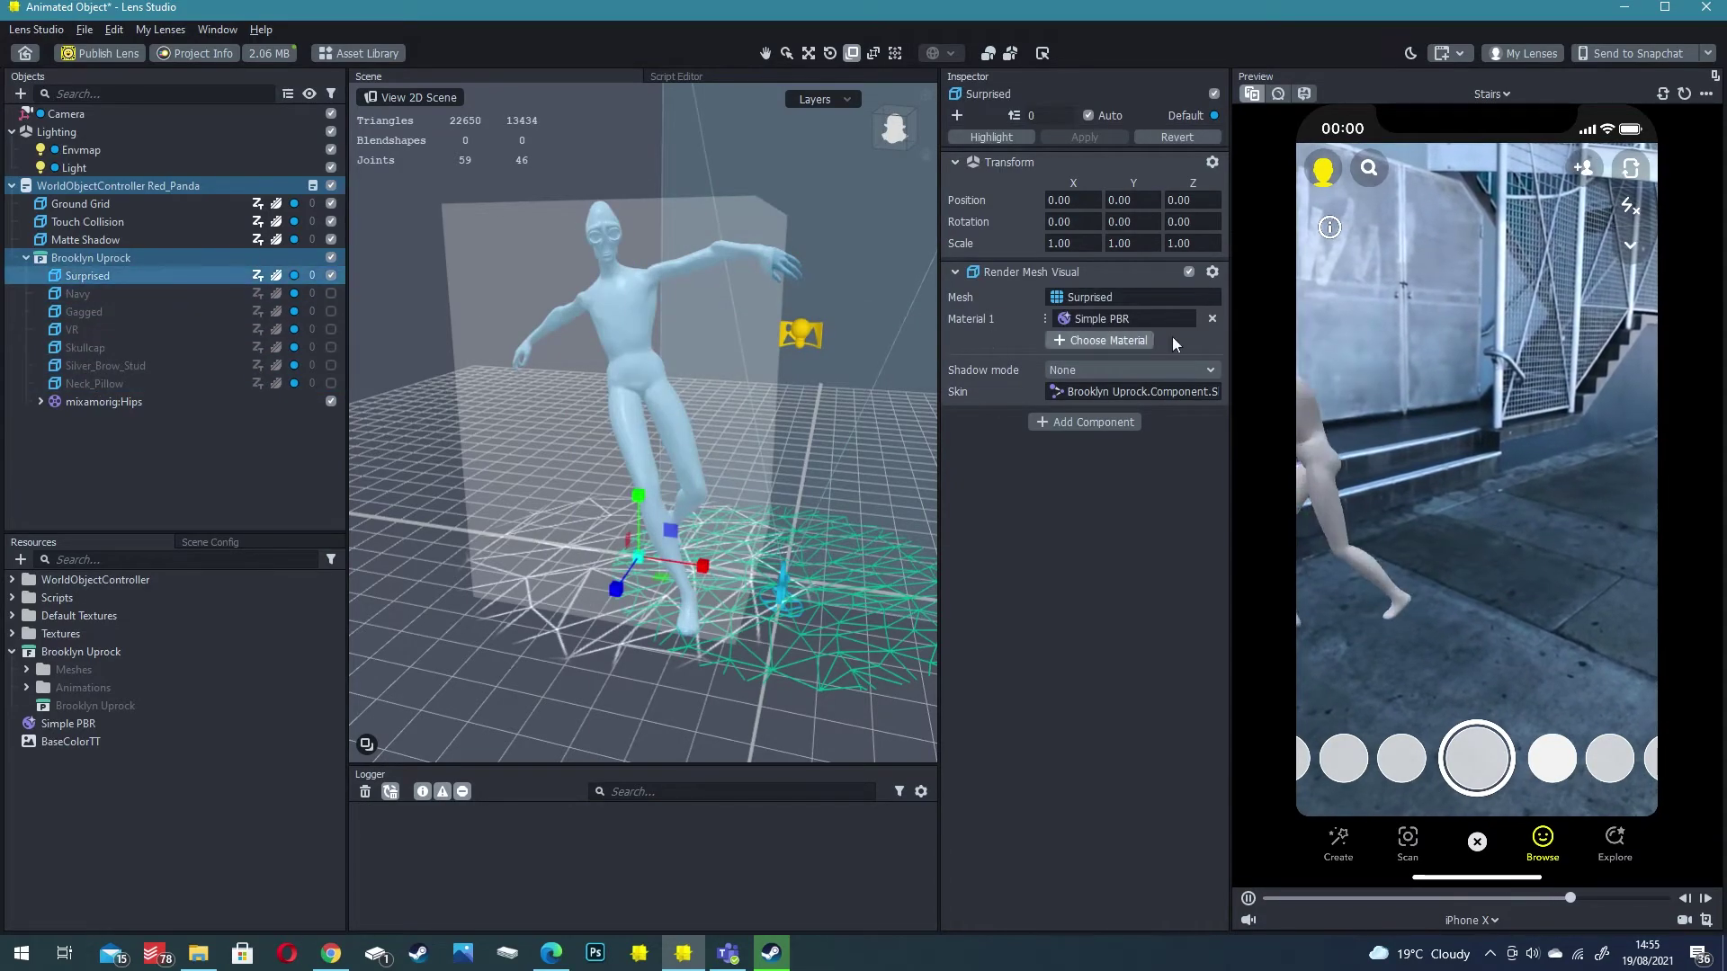
pyautogui.doubleClick(1135, 319)
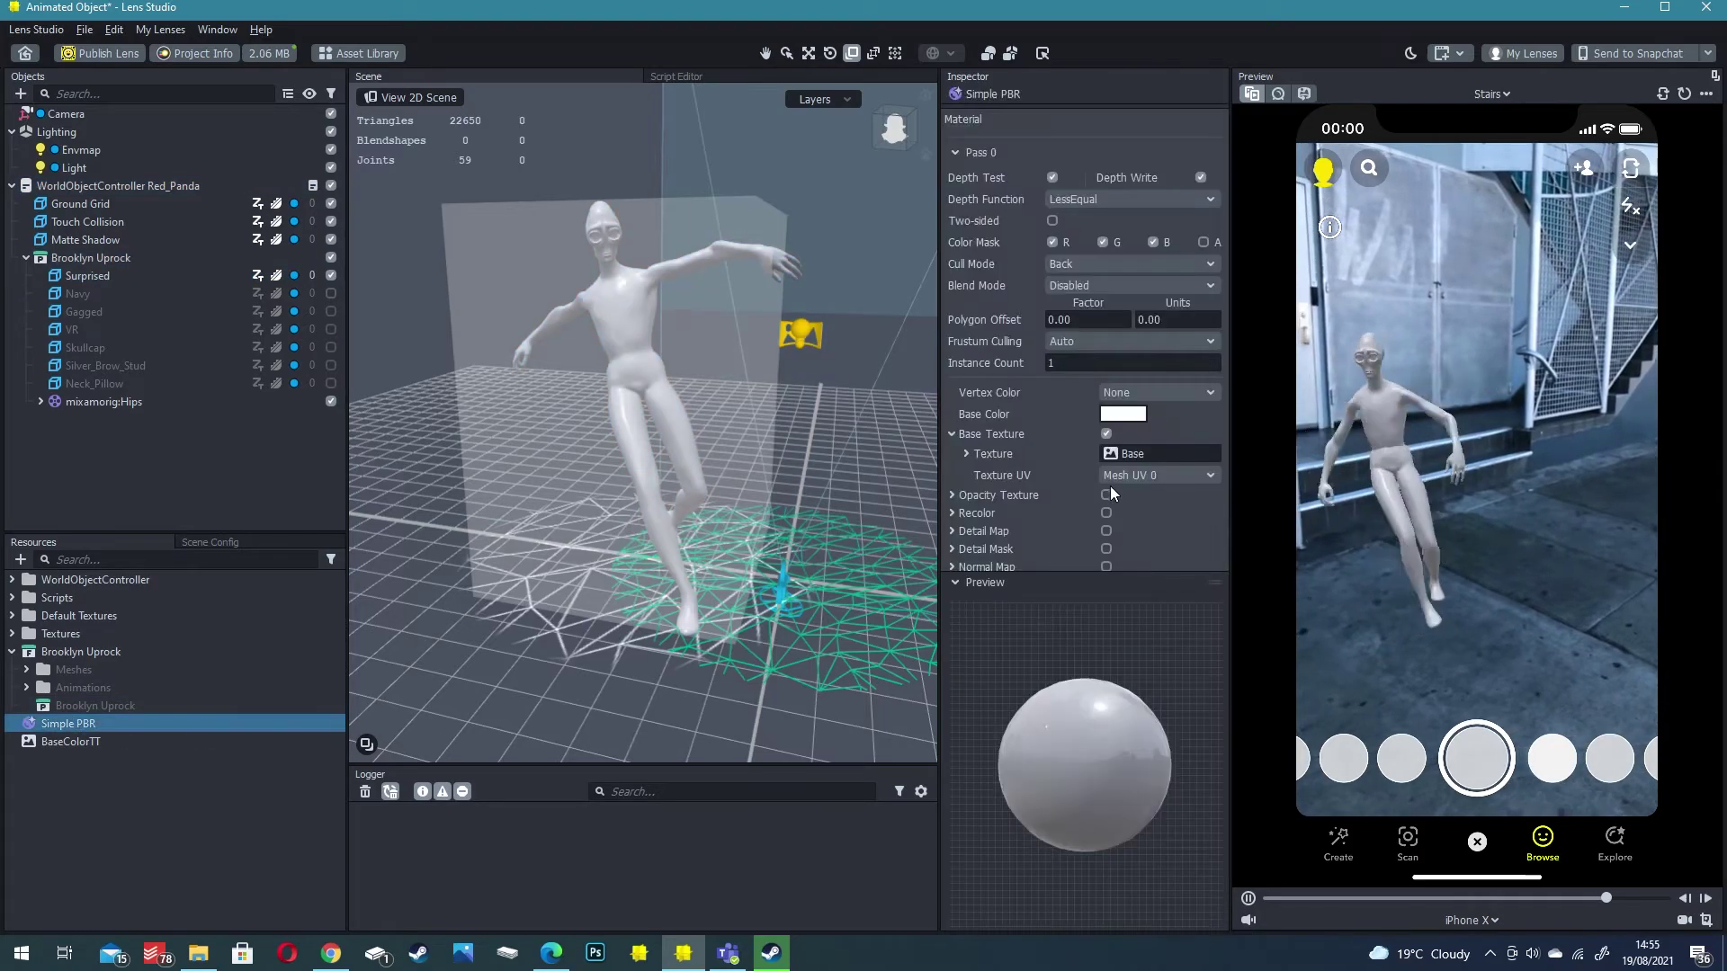
pyautogui.click(1160, 454)
pyautogui.press('Return')
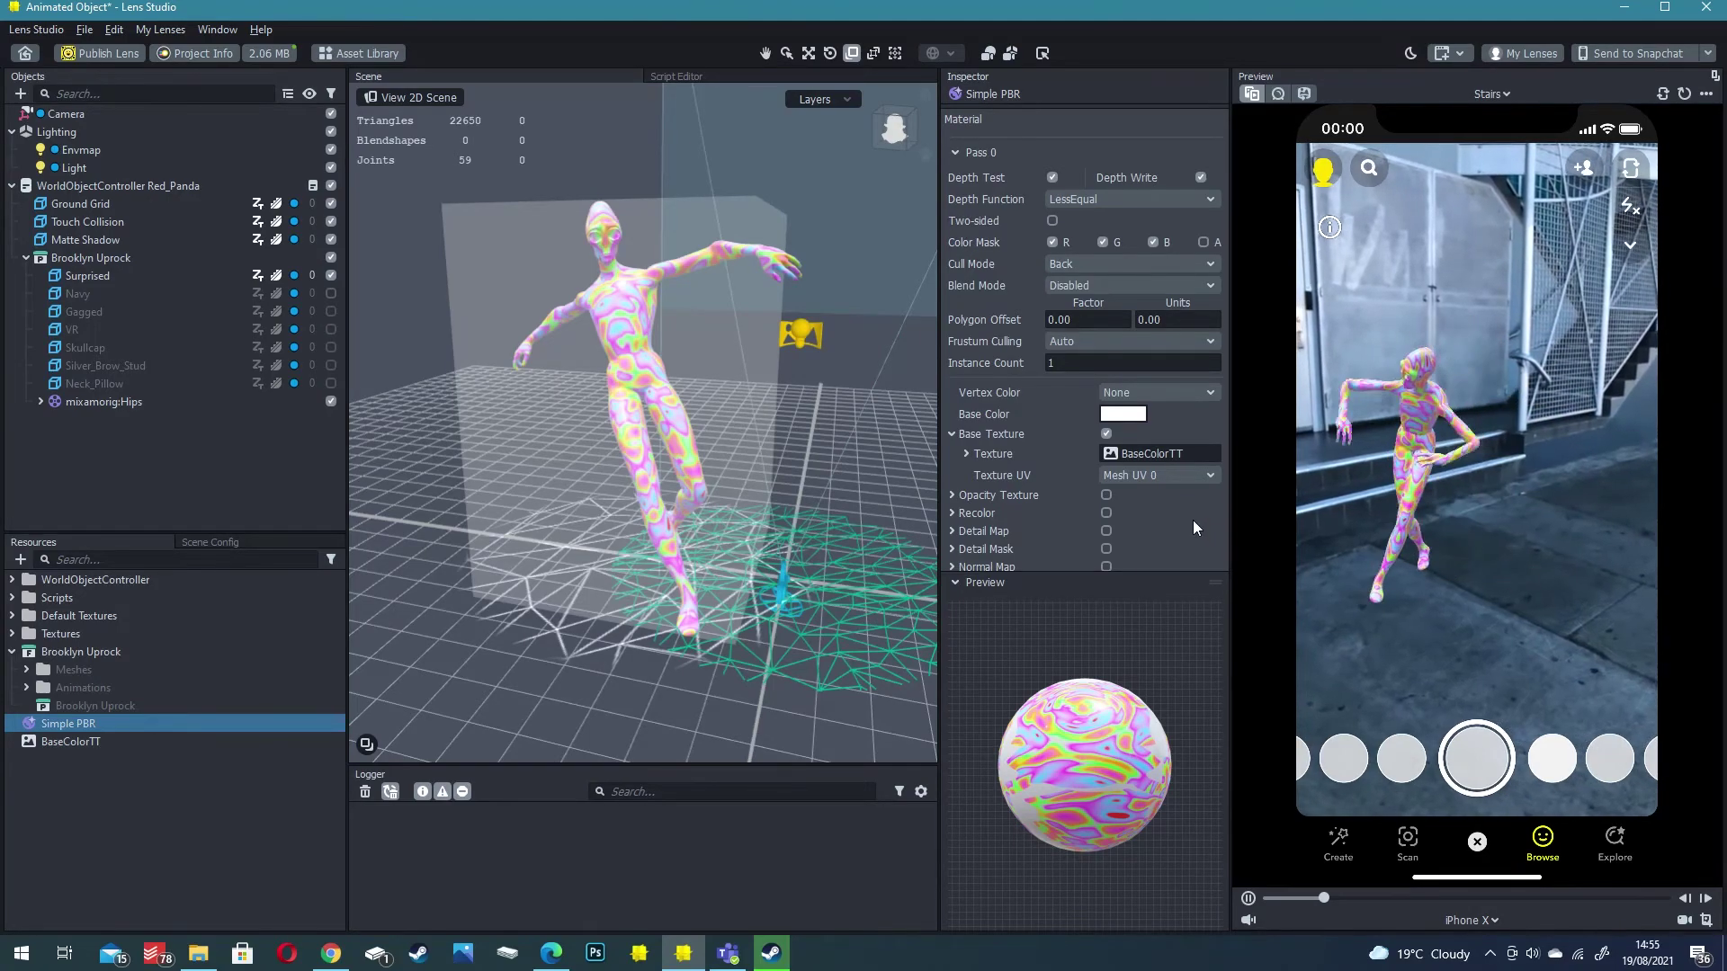
pyautogui.scroll(-5, 1169, 513)
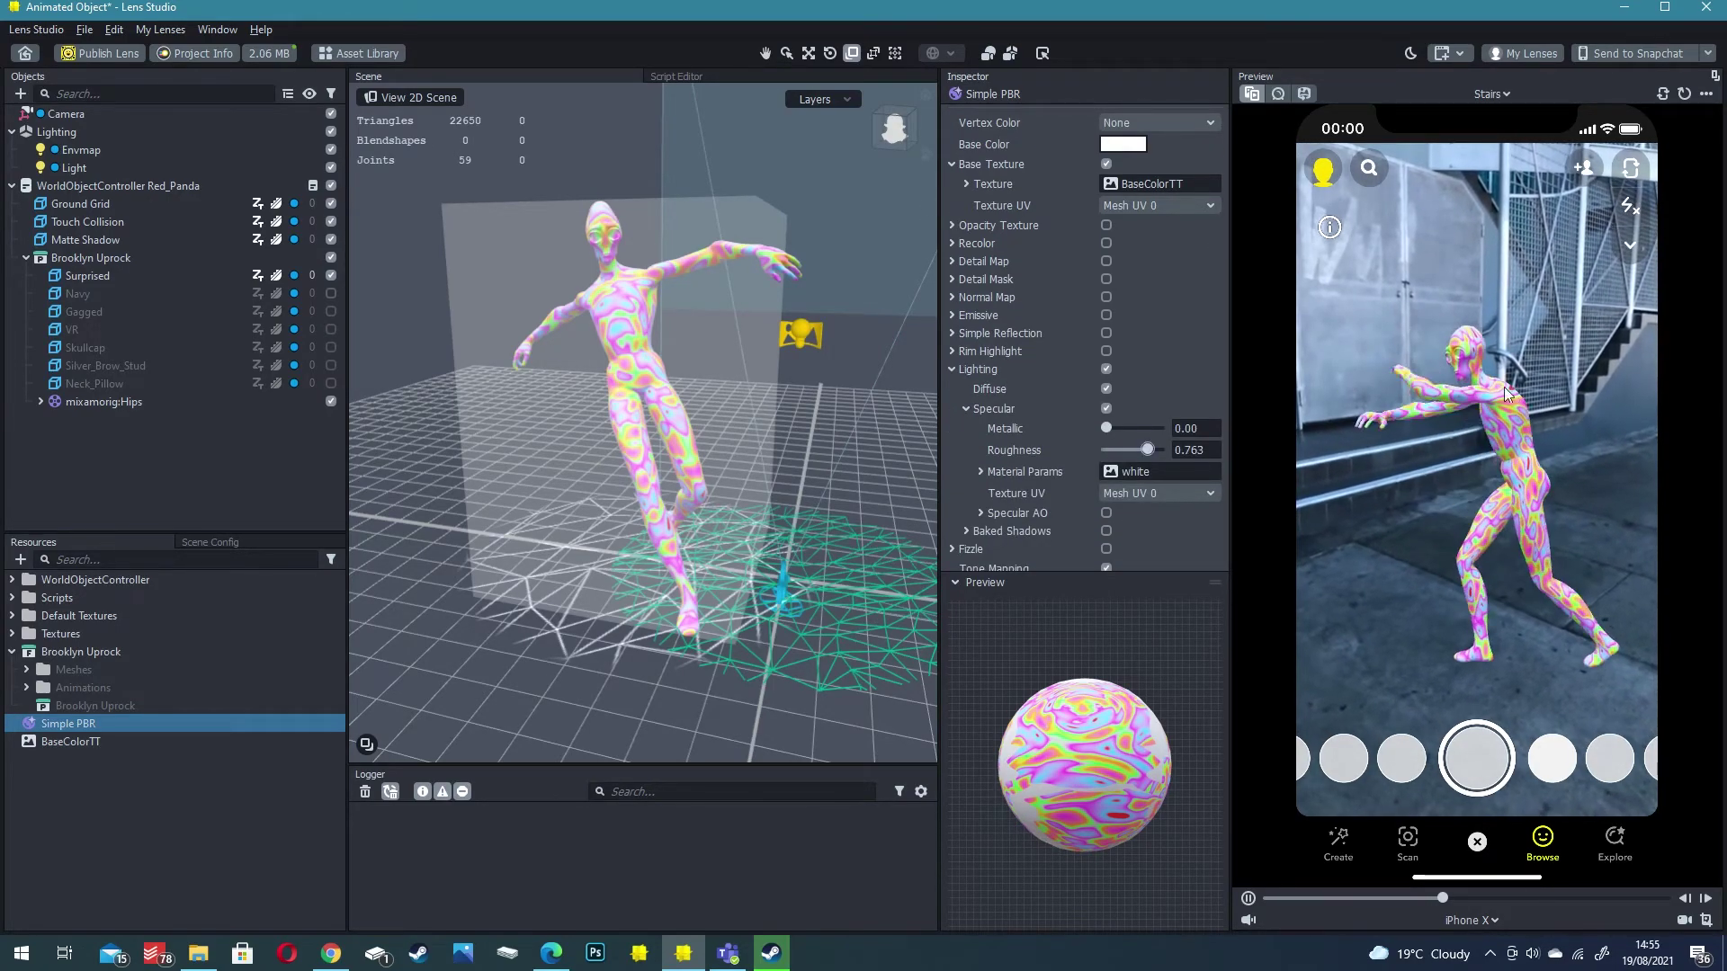
pyautogui.click(79, 207)
pyautogui.click(85, 239)
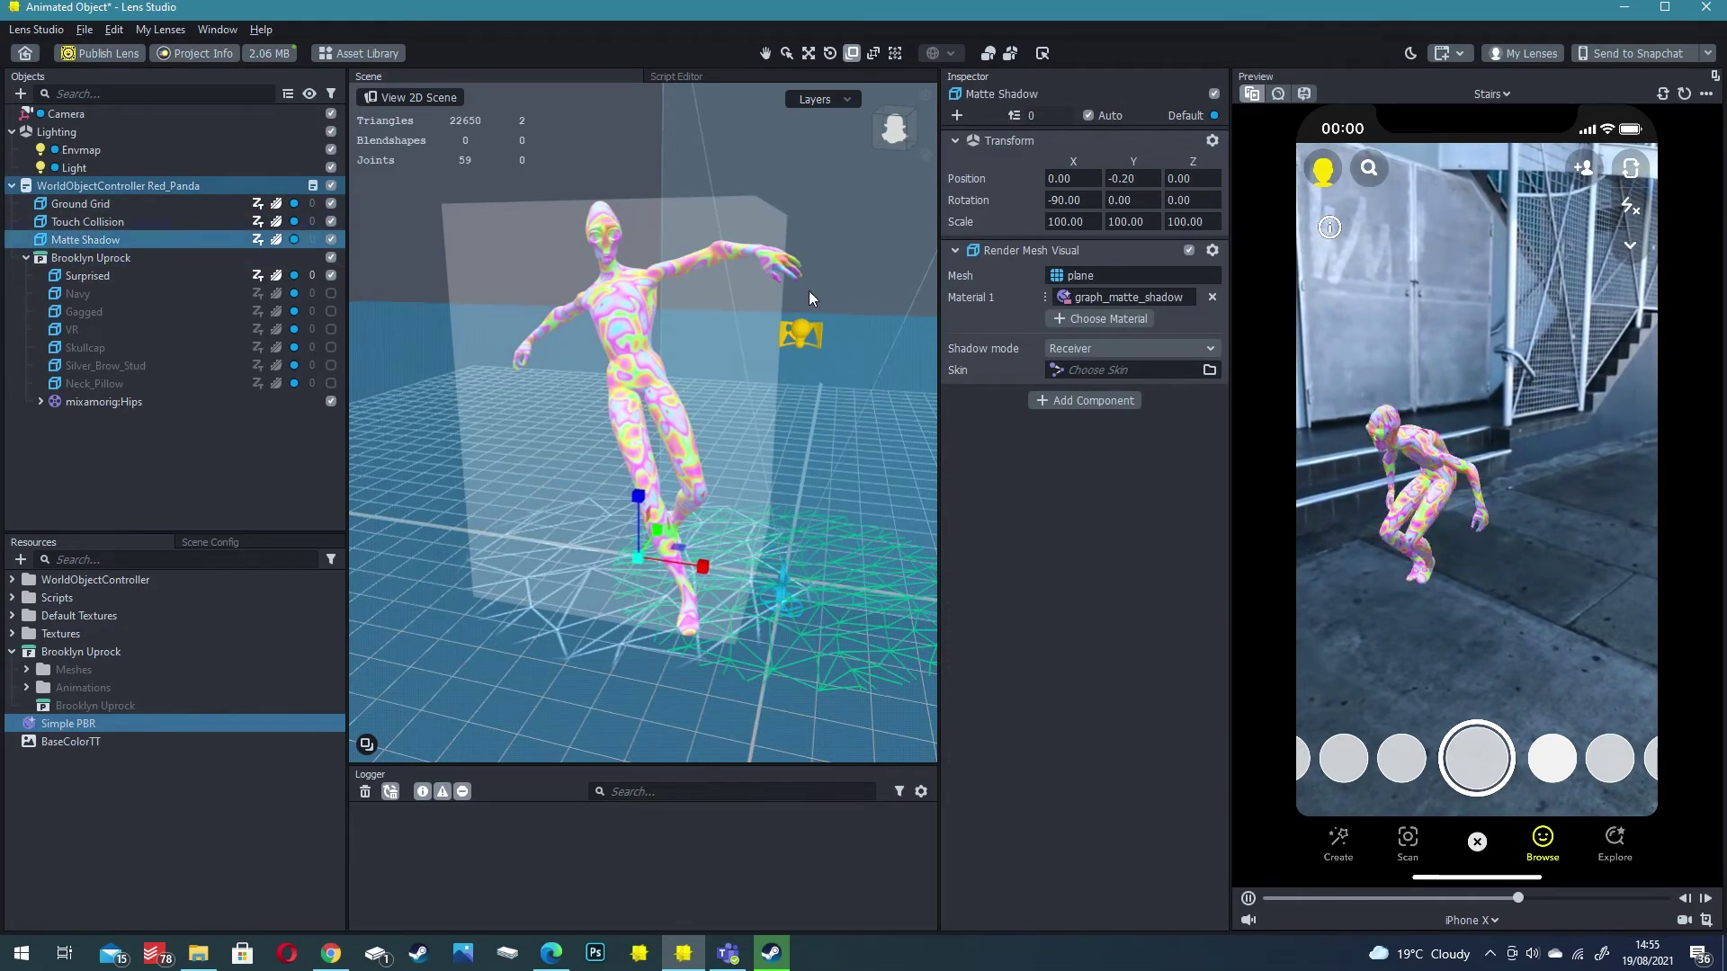
# Set the Surprised mesh's Shadow mode to Caster
pyautogui.click(85, 276)
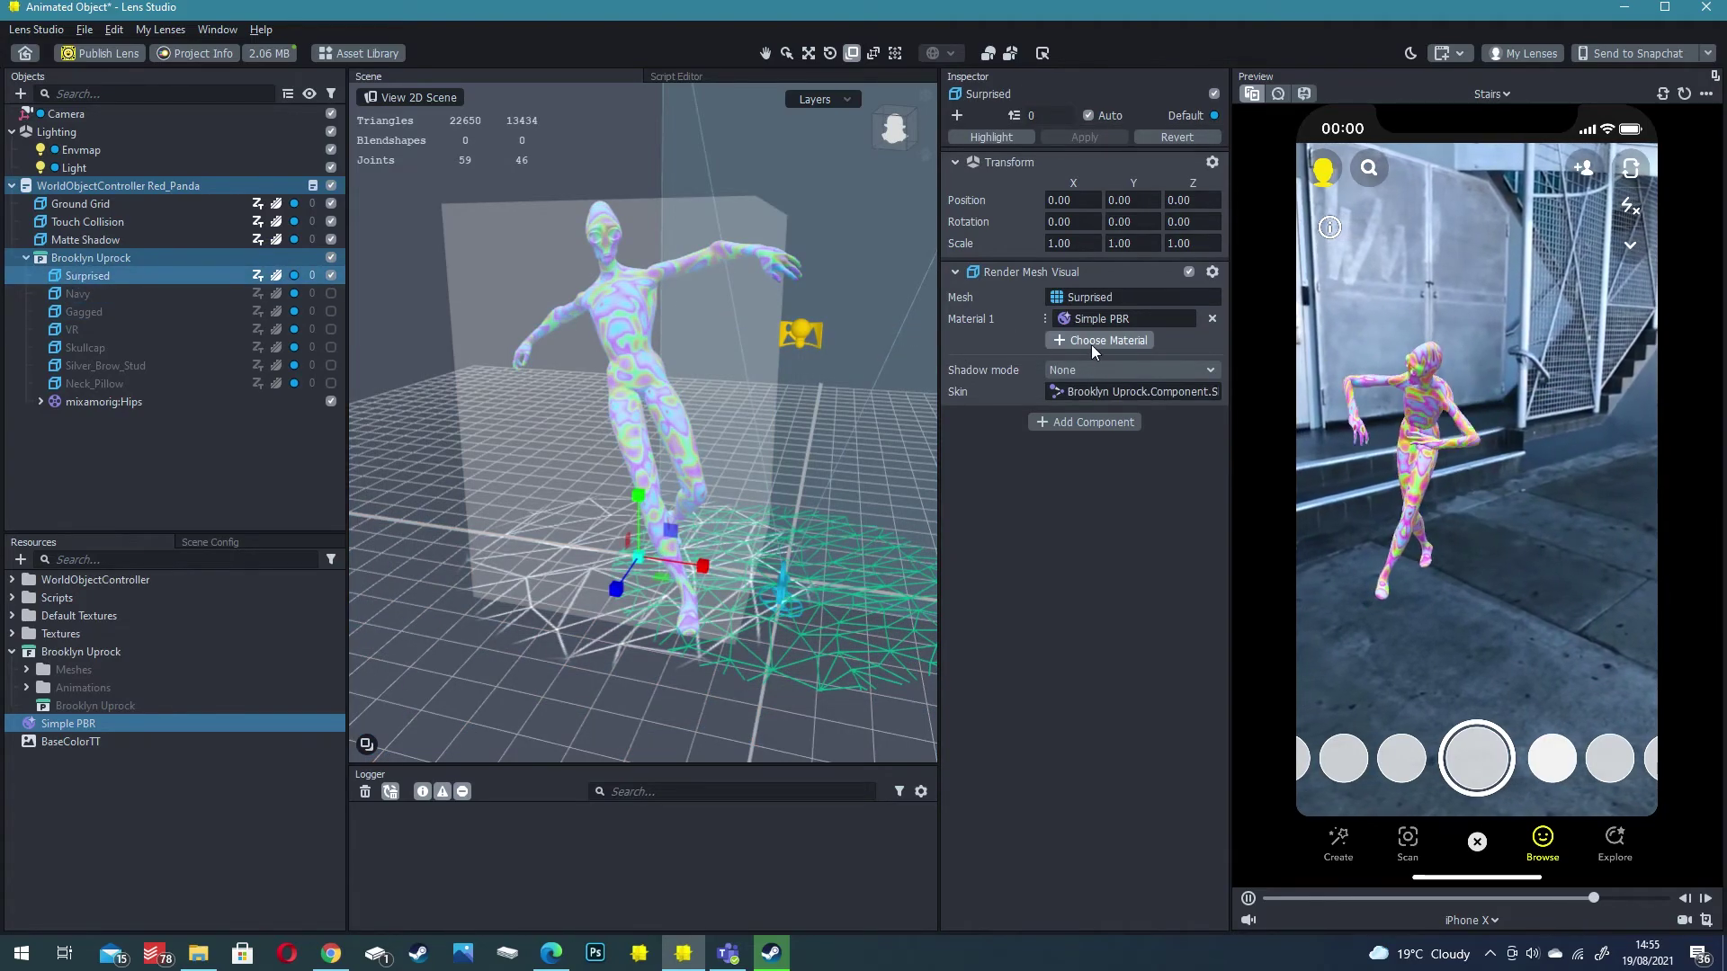
pyautogui.click(1101, 370)
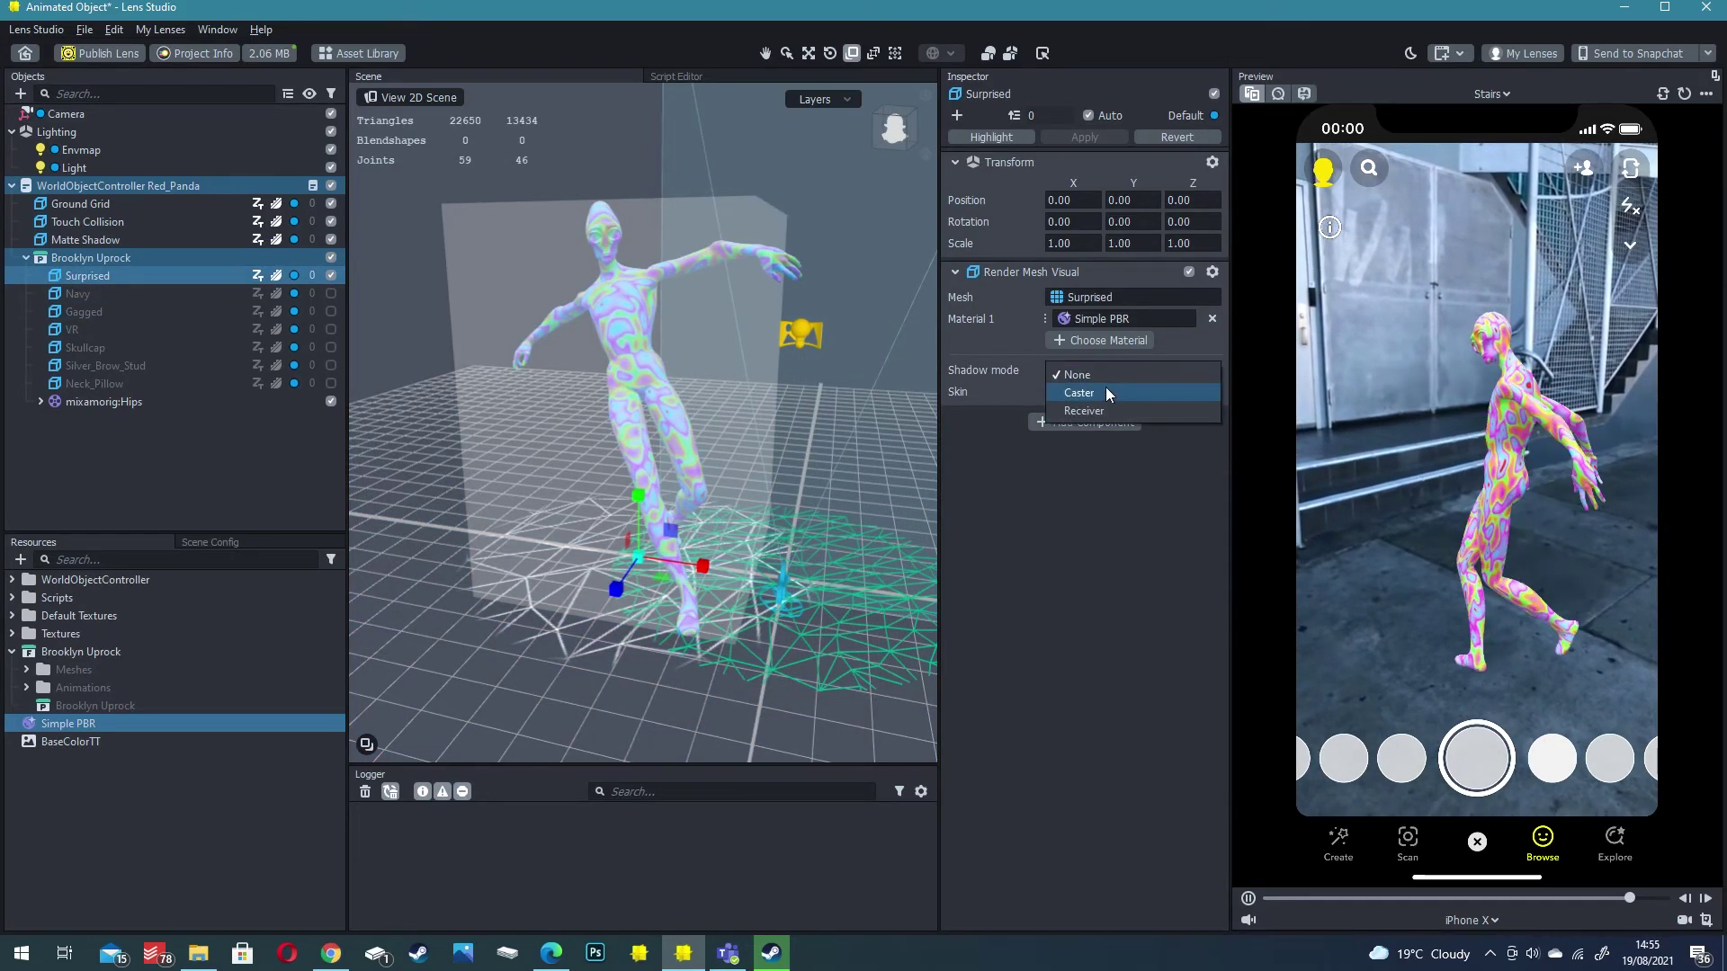
pyautogui.click(1104, 392)
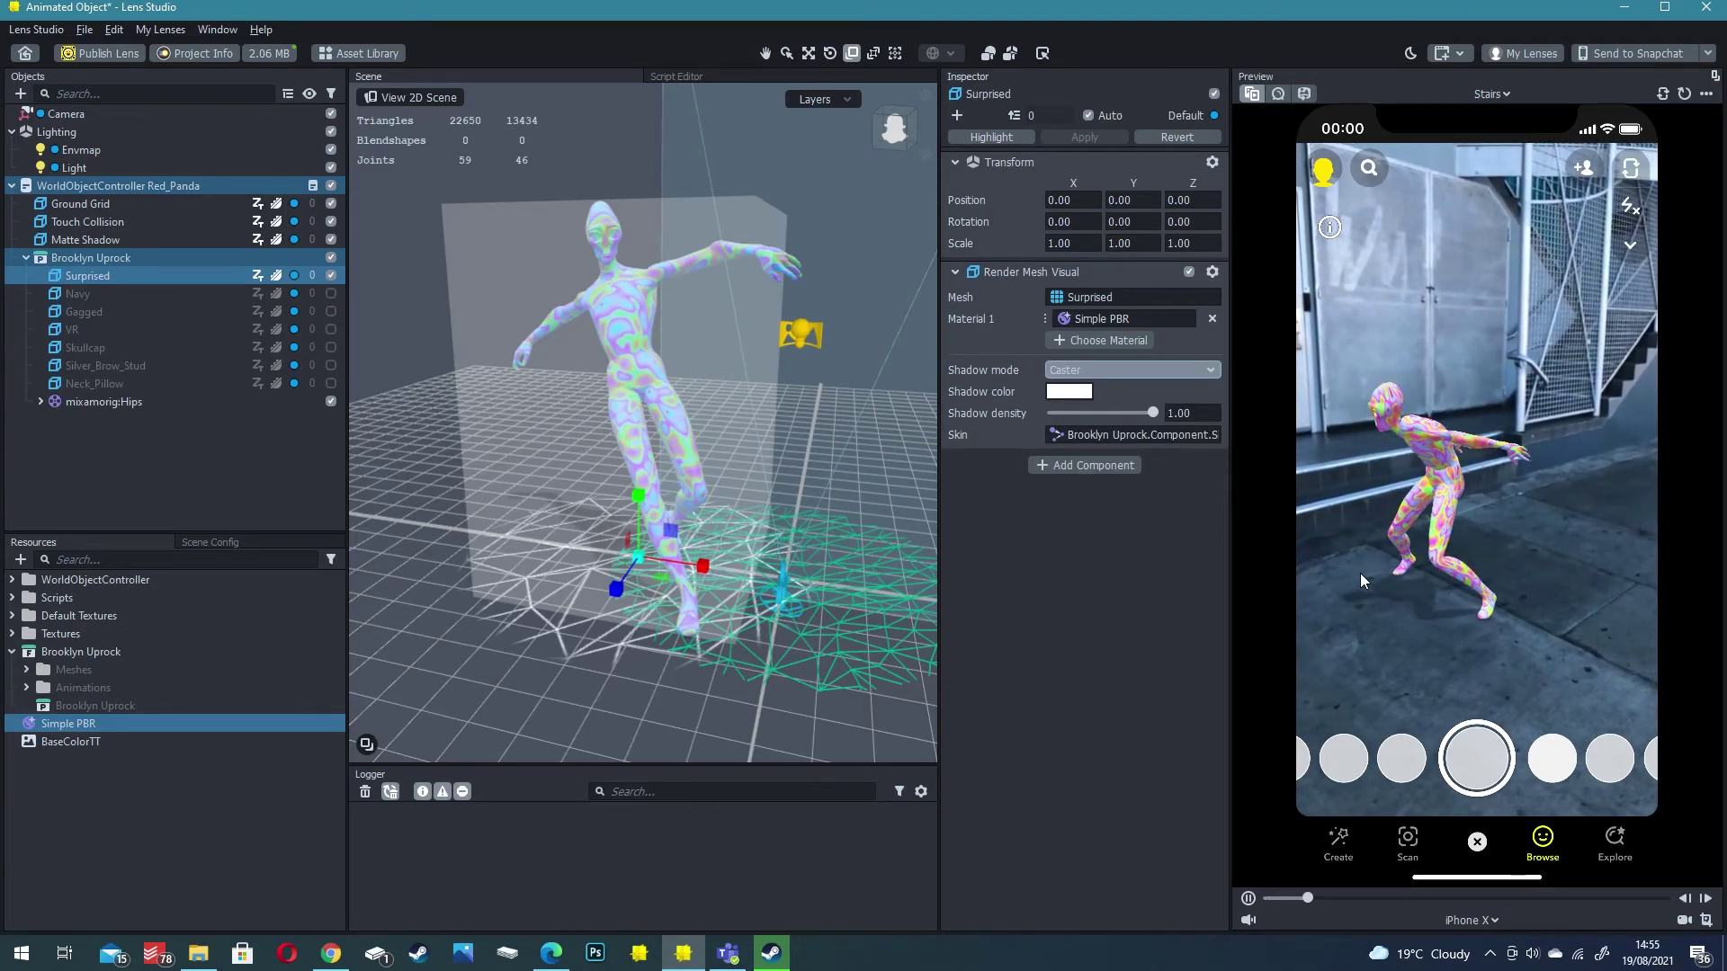
# Frame the directional Light, then set its Shadow Density to 1.00 and Blur Radius to 14.00
pyautogui.click(90, 170)
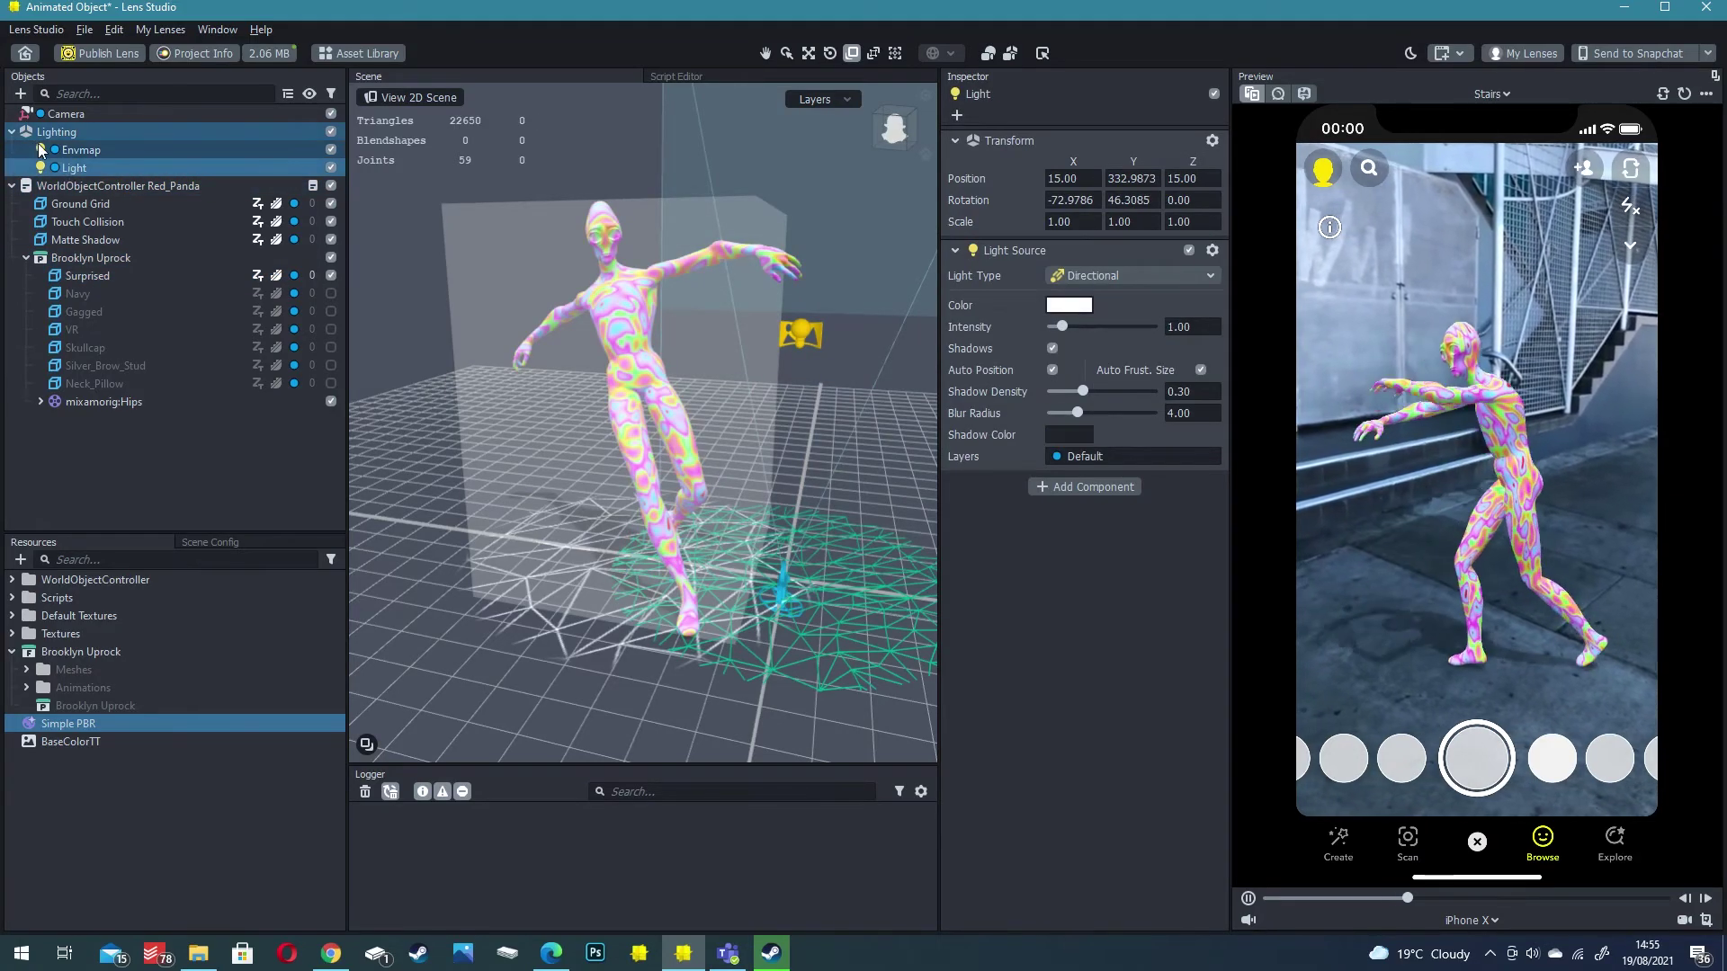
pyautogui.press('f')
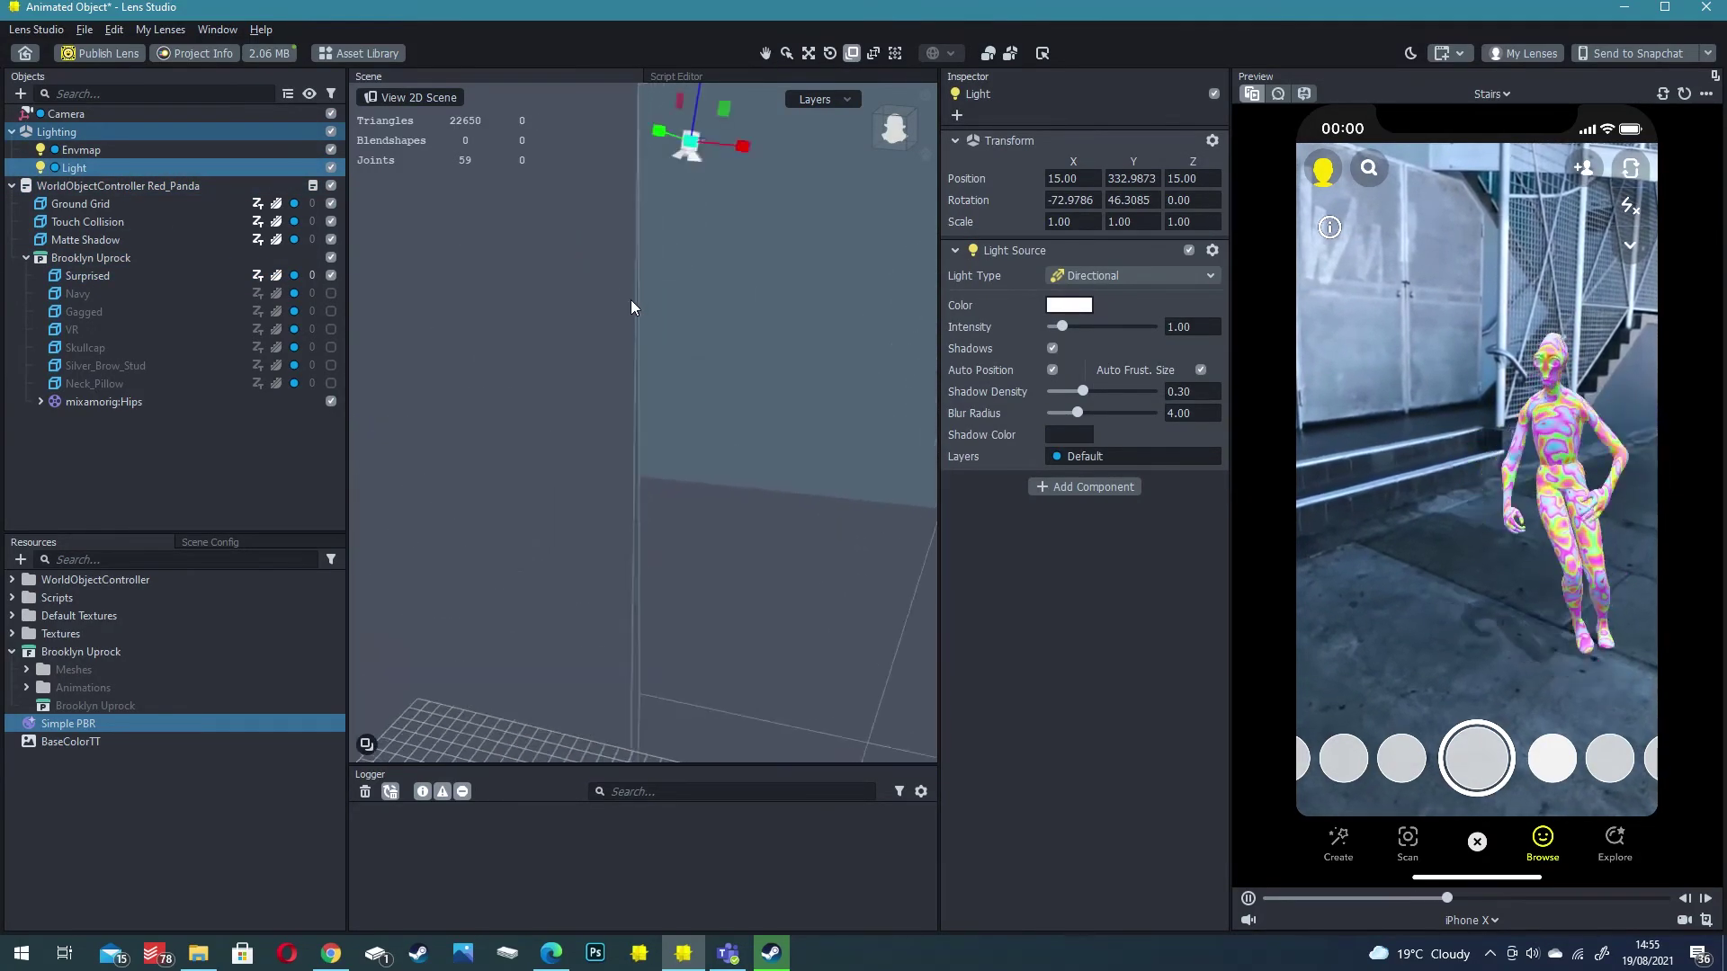
pyautogui.keyDown('alt'); pyautogui.moveTo(630, 300); pyautogui.dragTo(765, 316); pyautogui.keyUp('alt')
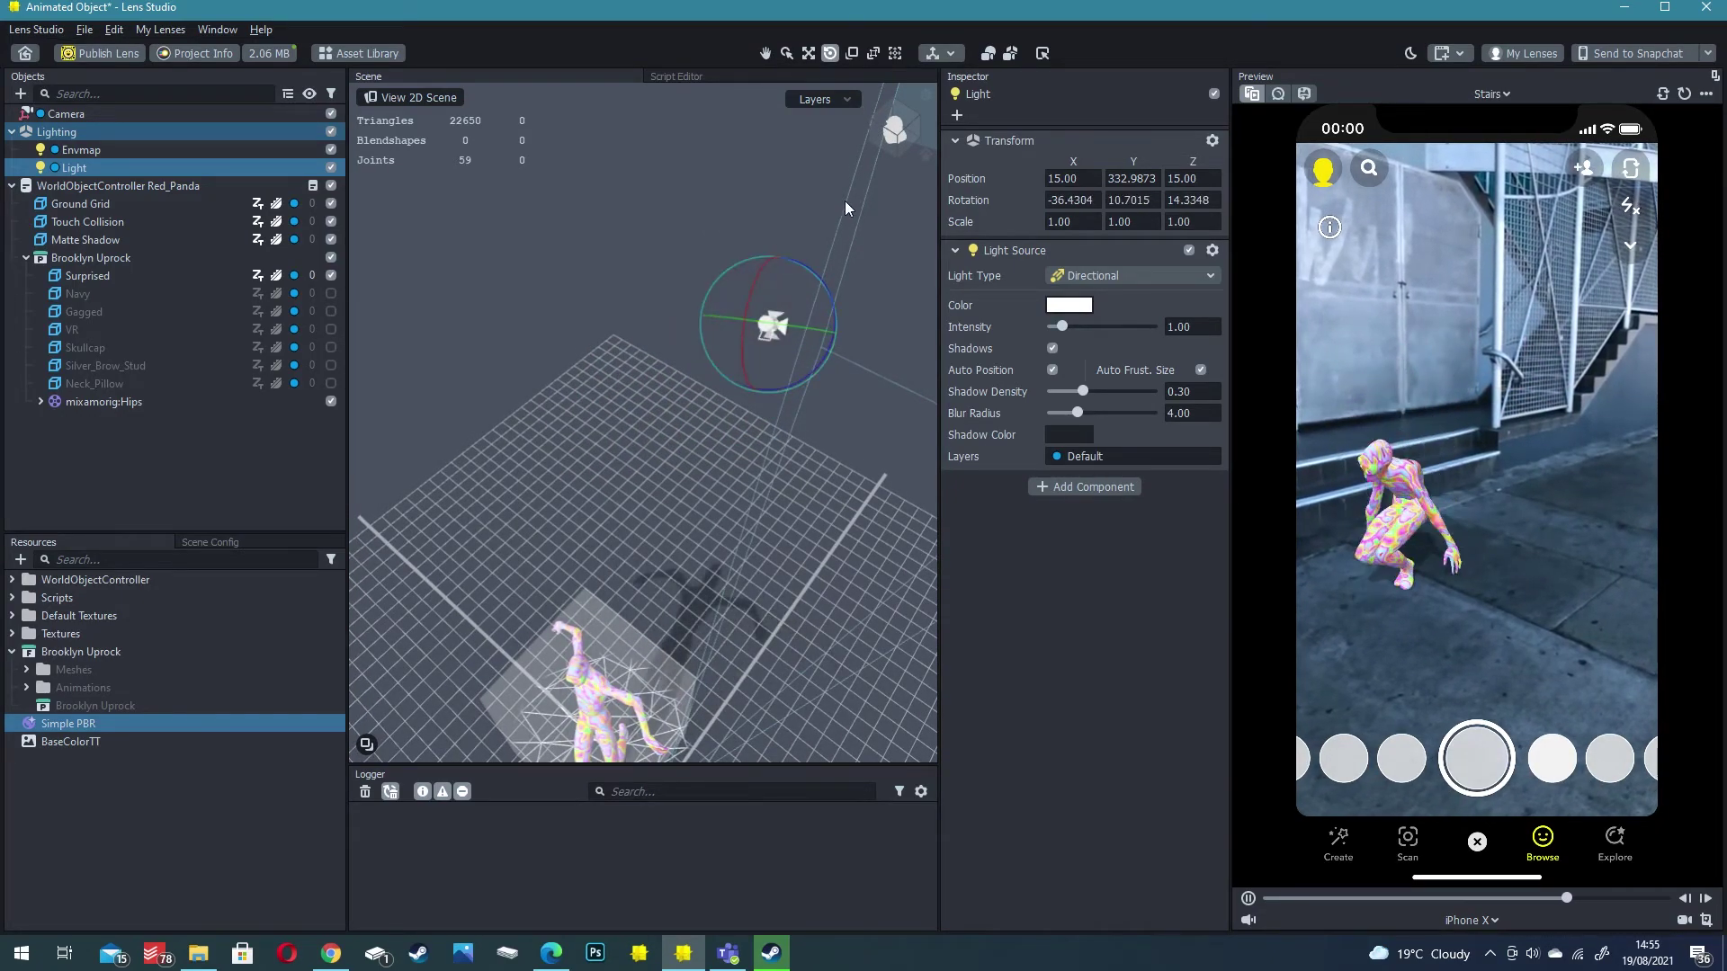
pyautogui.click(1052, 349)
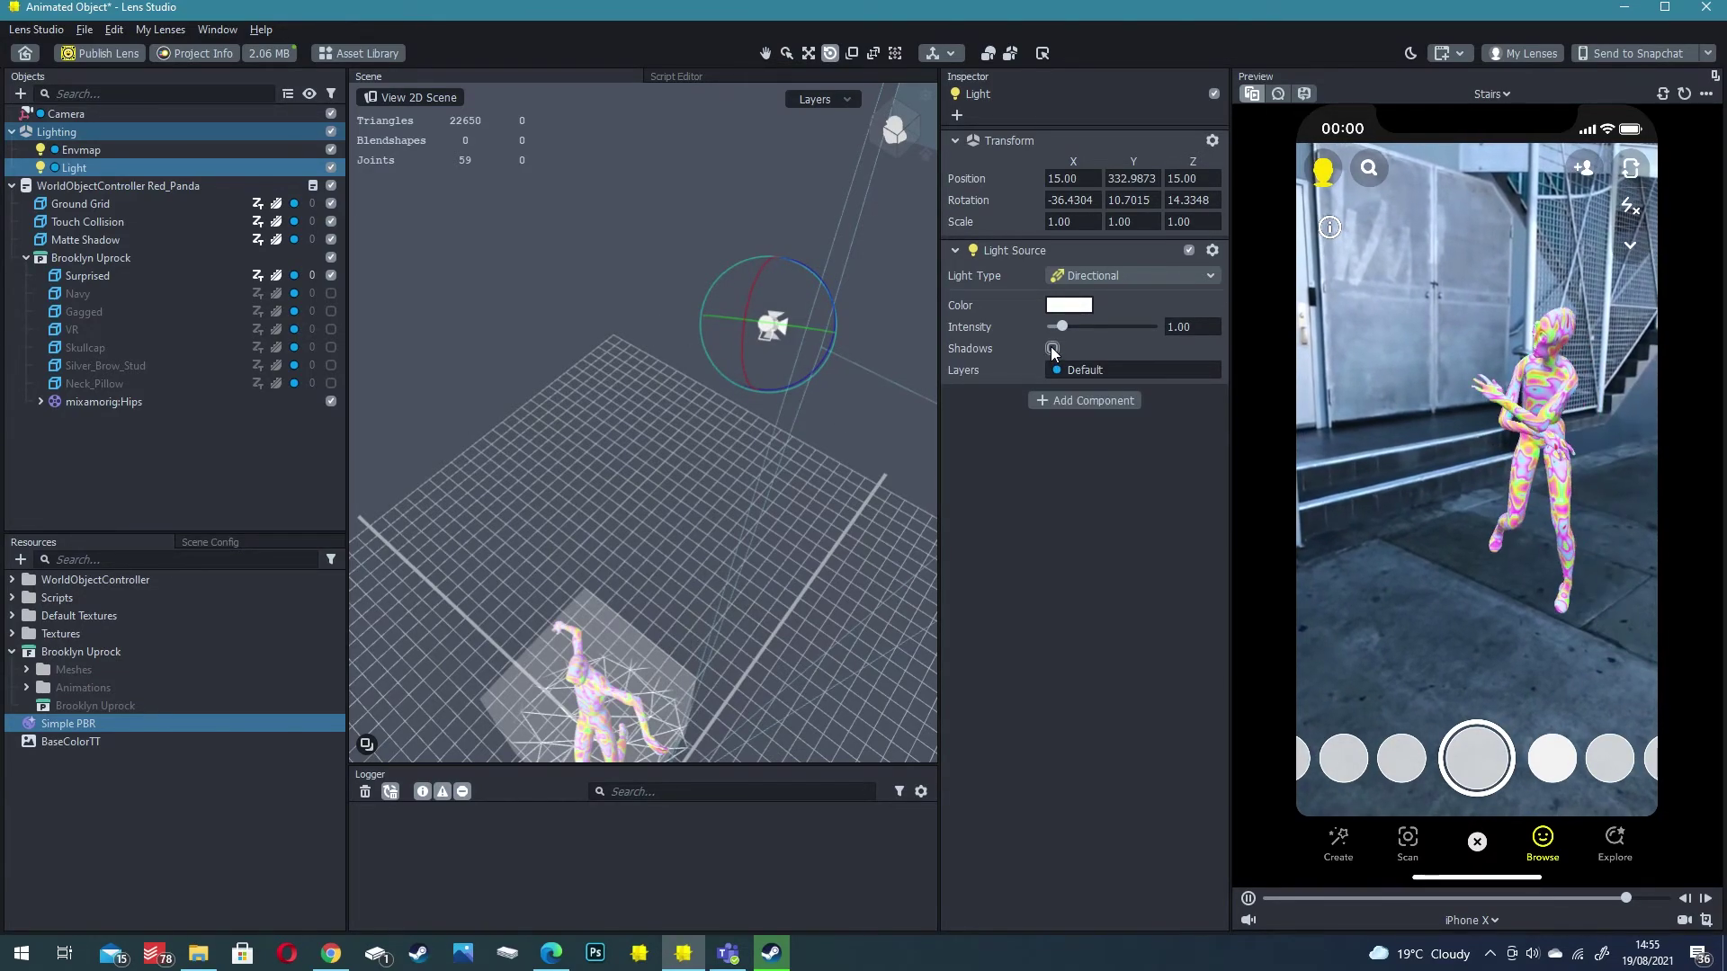
pyautogui.click(1052, 349)
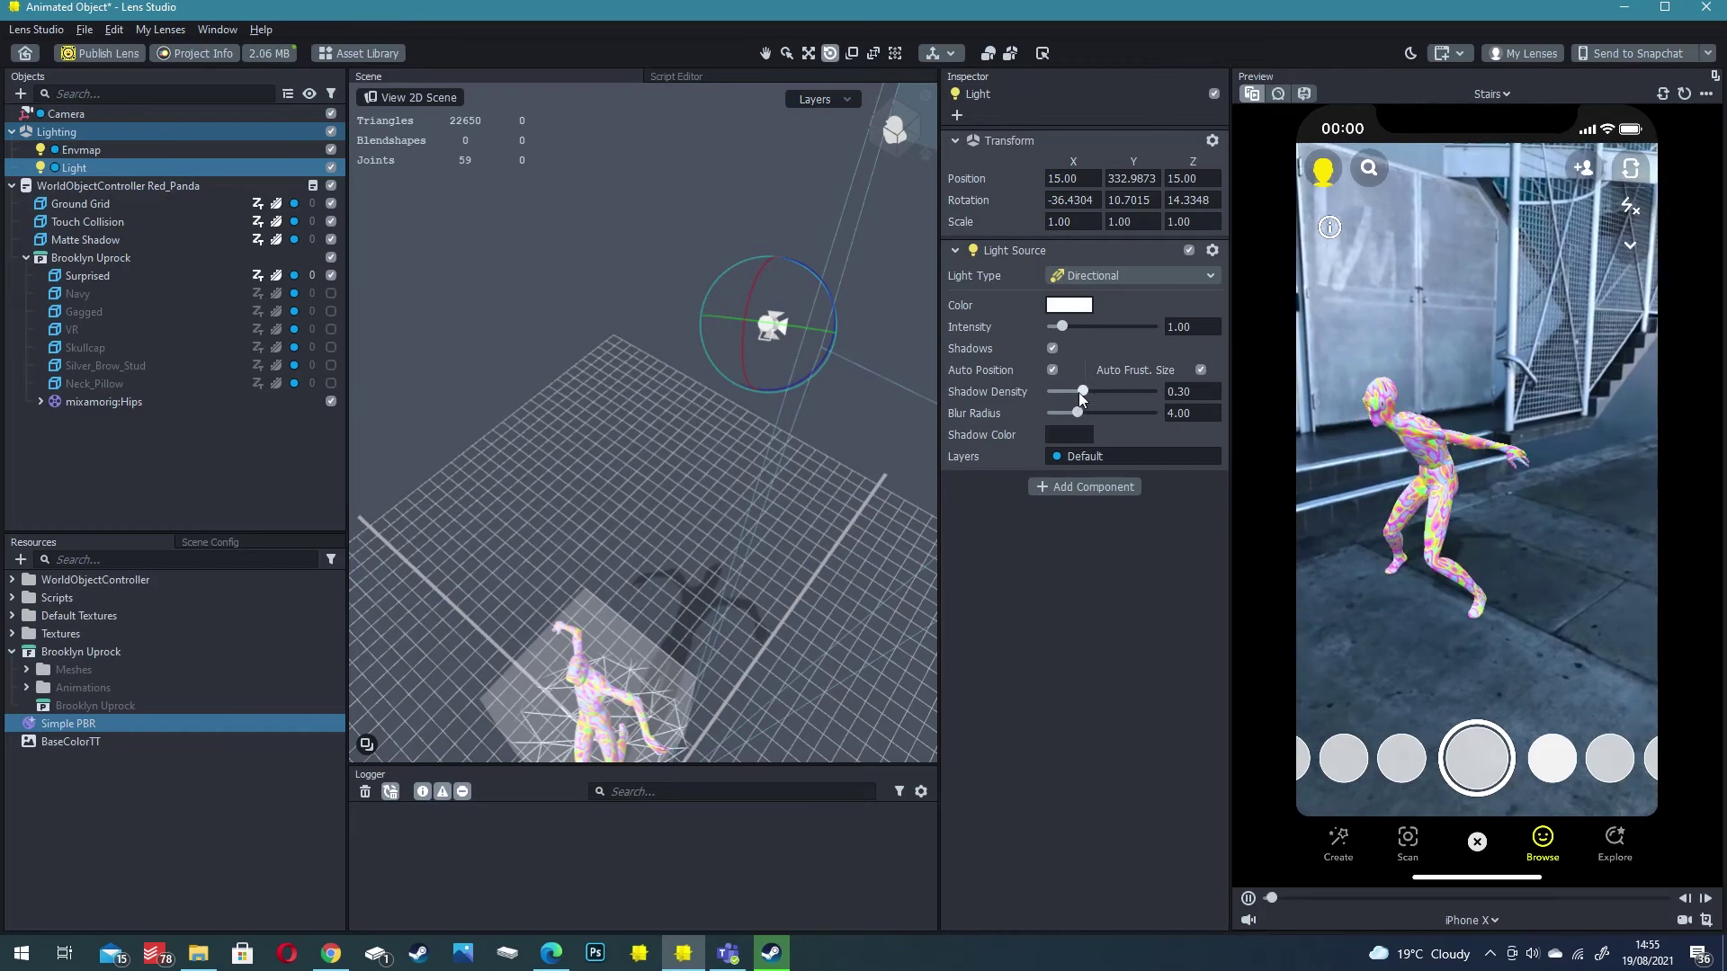
pyautogui.moveTo(1081, 389); pyautogui.dragTo(1210, 395)
pyautogui.moveTo(1076, 408); pyautogui.dragTo(1141, 413)
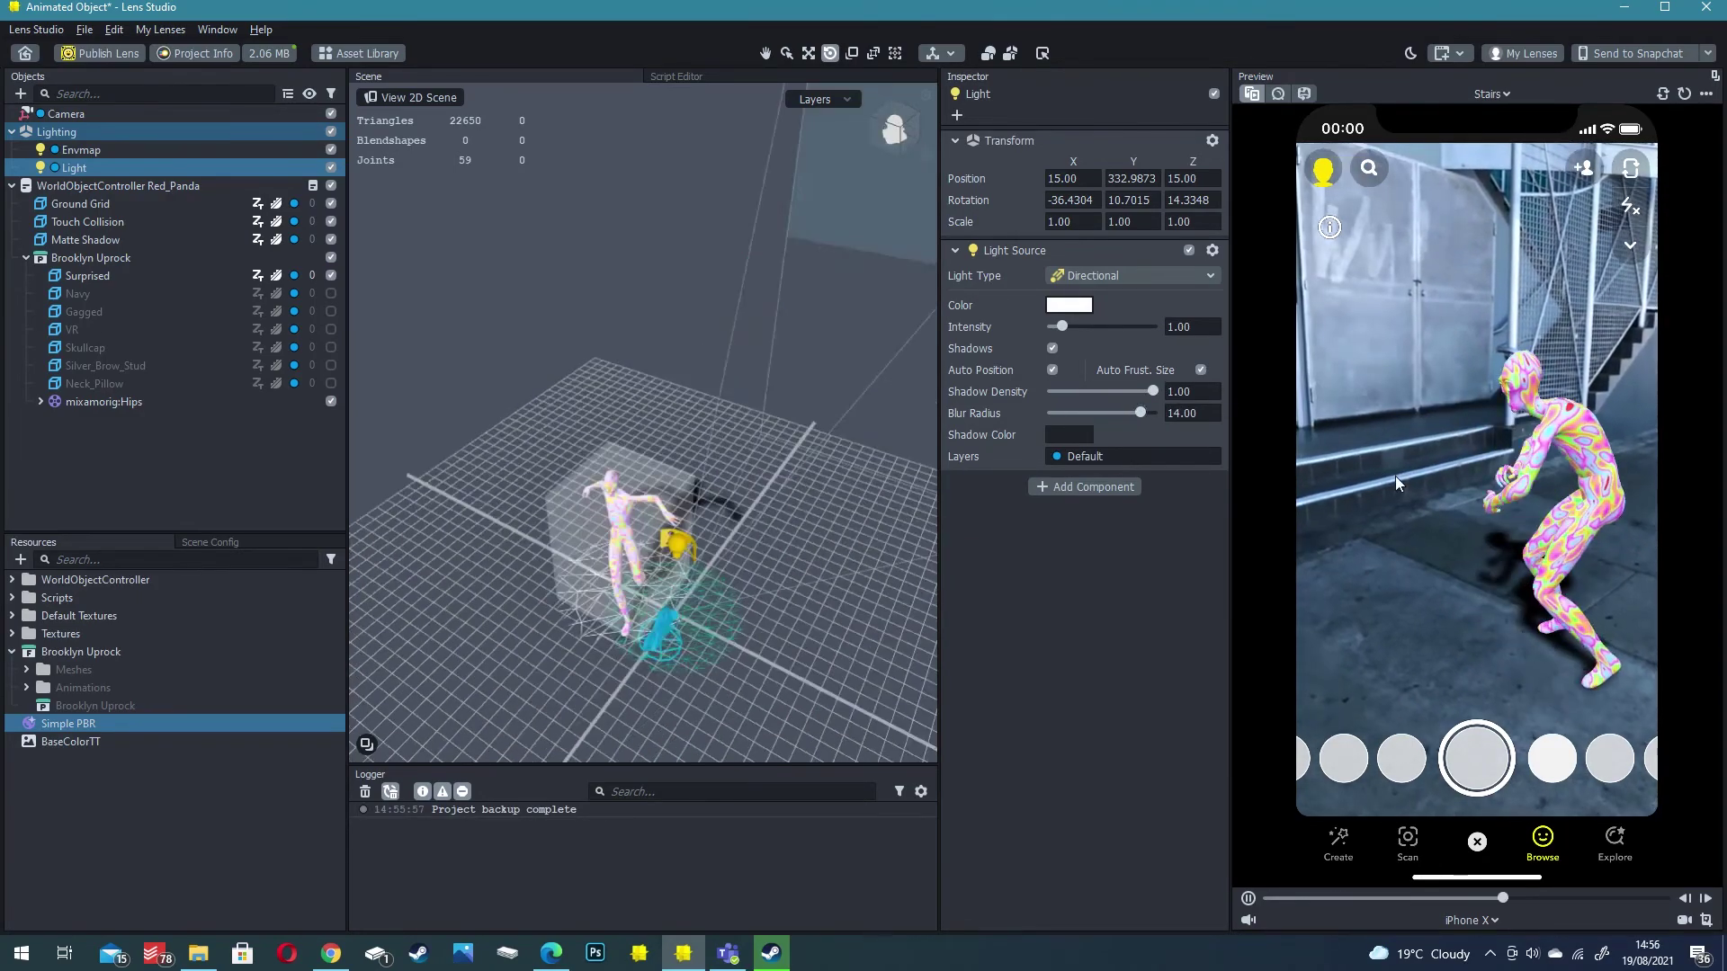